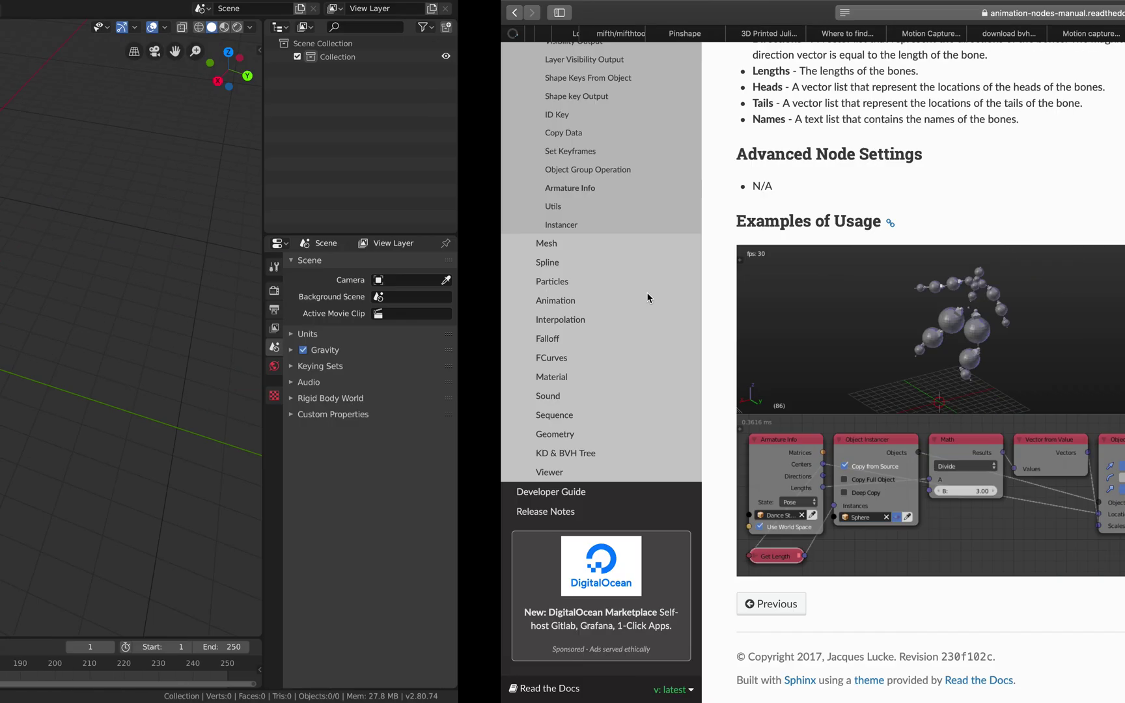
# Review the Armature Info node's description, options, inputs and outputs in the Animation Nodes manual
pyautogui.scroll(3, 647, 297)
pyautogui.scroll(10, 590, 214)
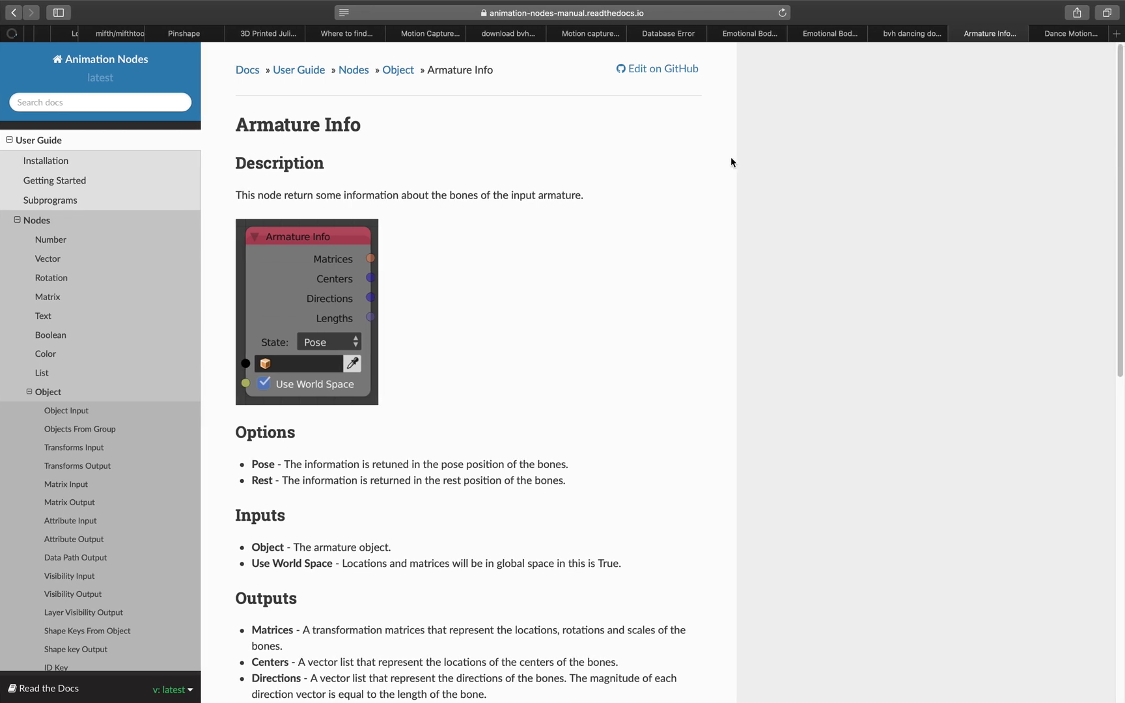
pyautogui.scroll(-3, 730, 160)
# Switch to the DanceDB page and look over its terms of use and the download list under Other Performances
pyautogui.click(1069, 34)
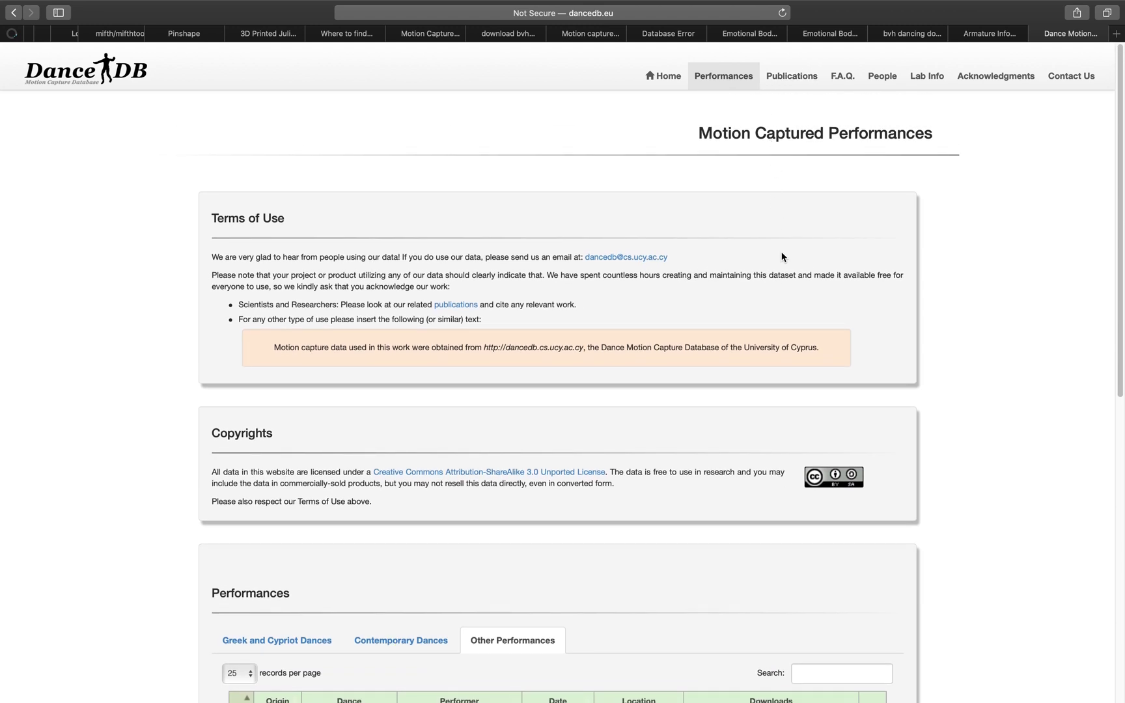
pyautogui.scroll(-10, 781, 256)
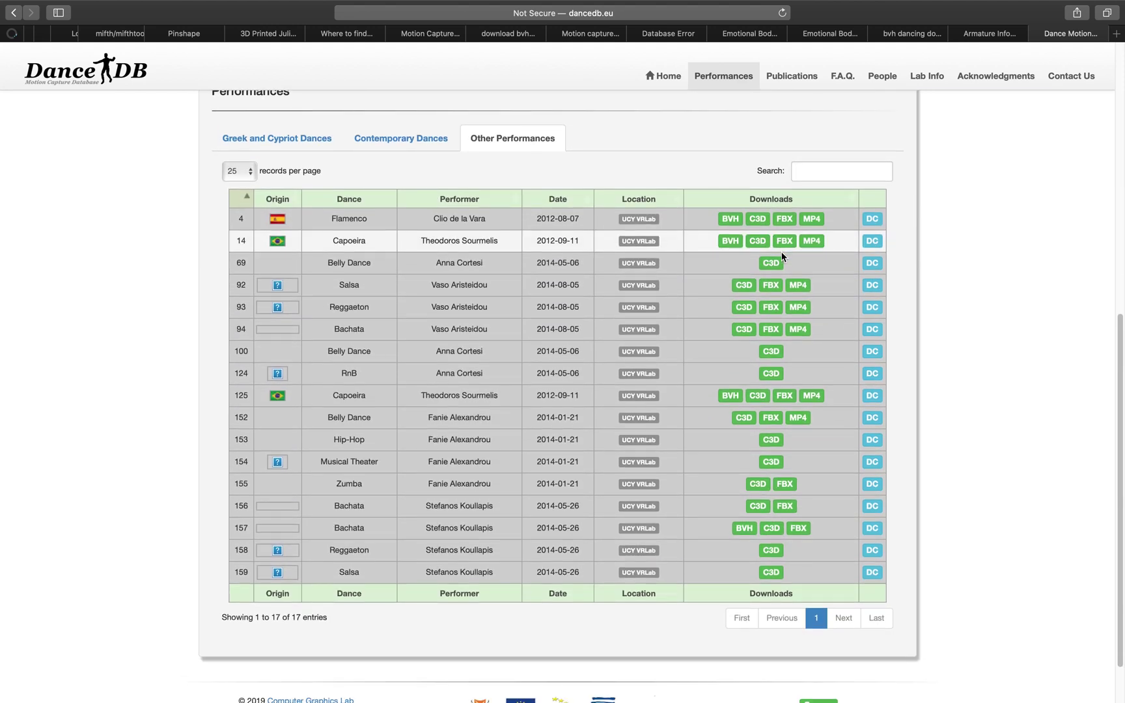
pyautogui.scroll(10, 609, 404)
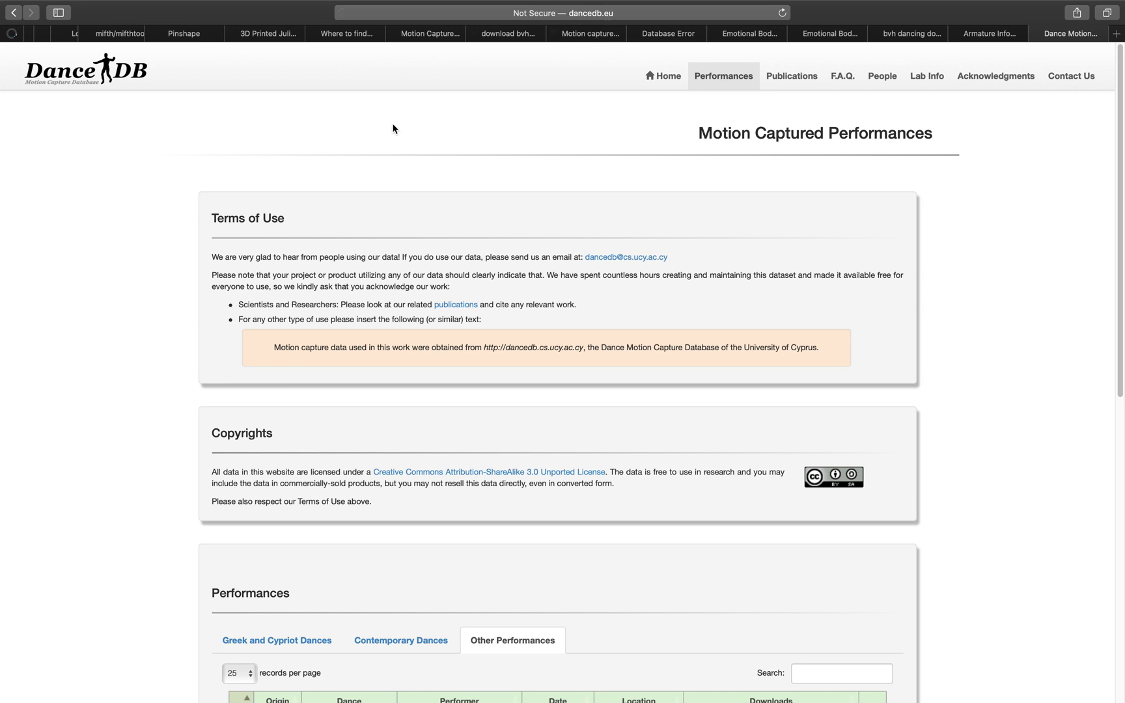
pyautogui.scroll(-8, 394, 253)
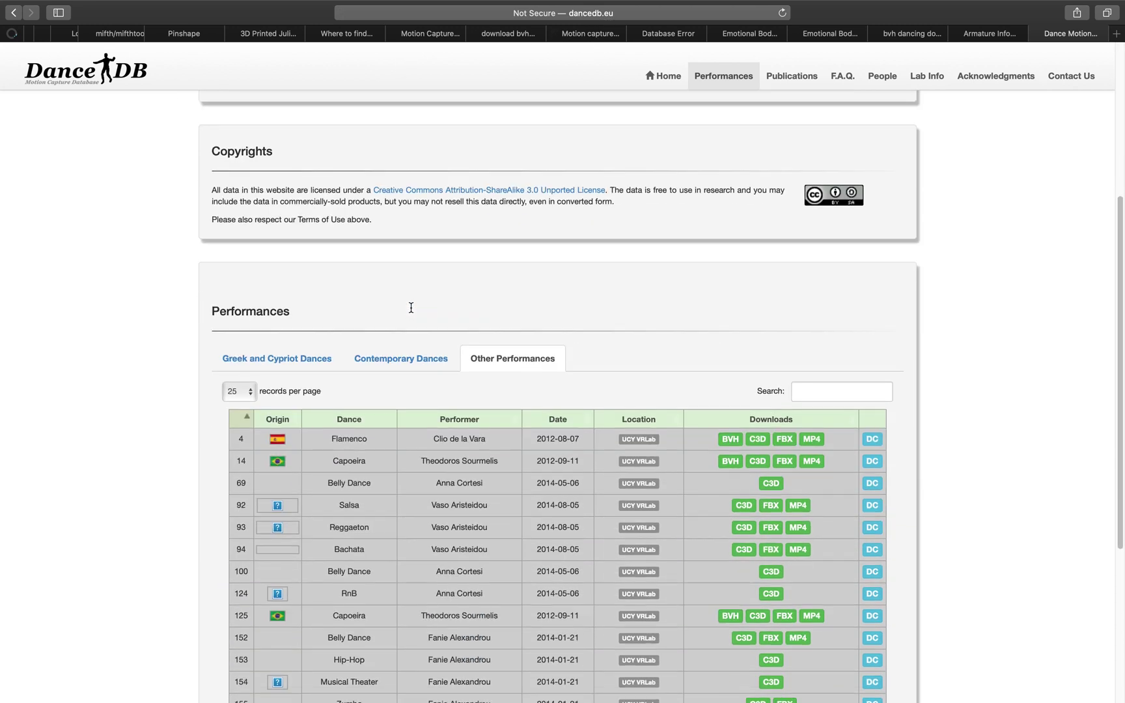
pyautogui.scroll(-1, 412, 385)
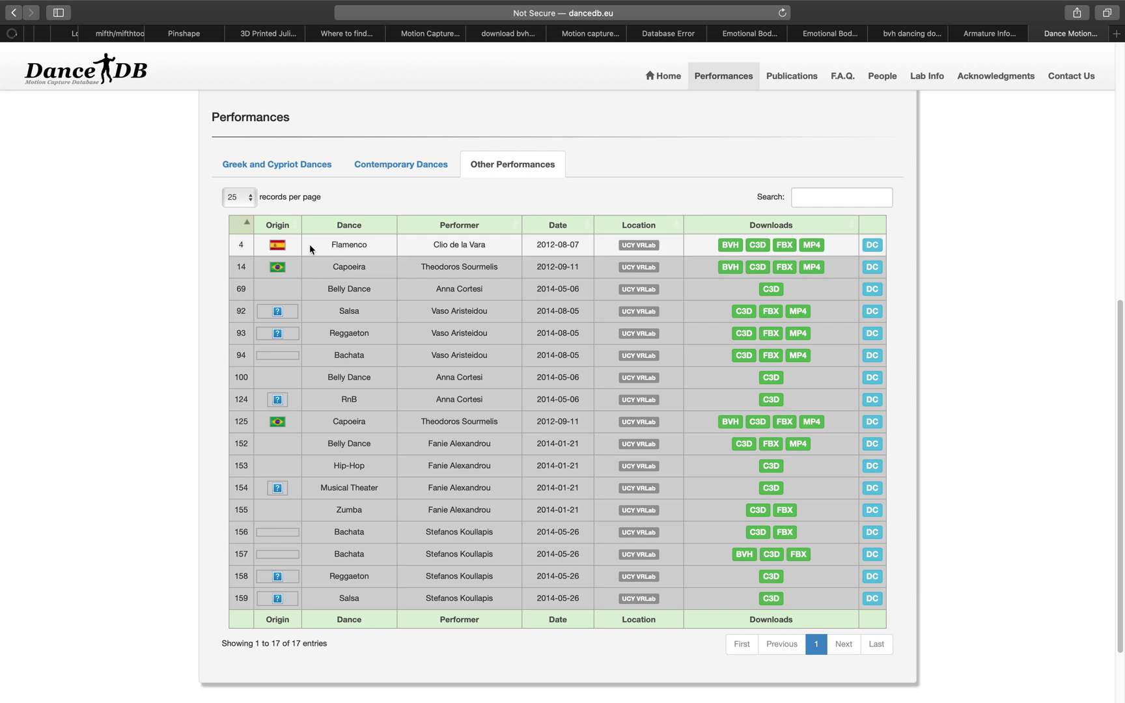
pyautogui.moveTo(353, 253)
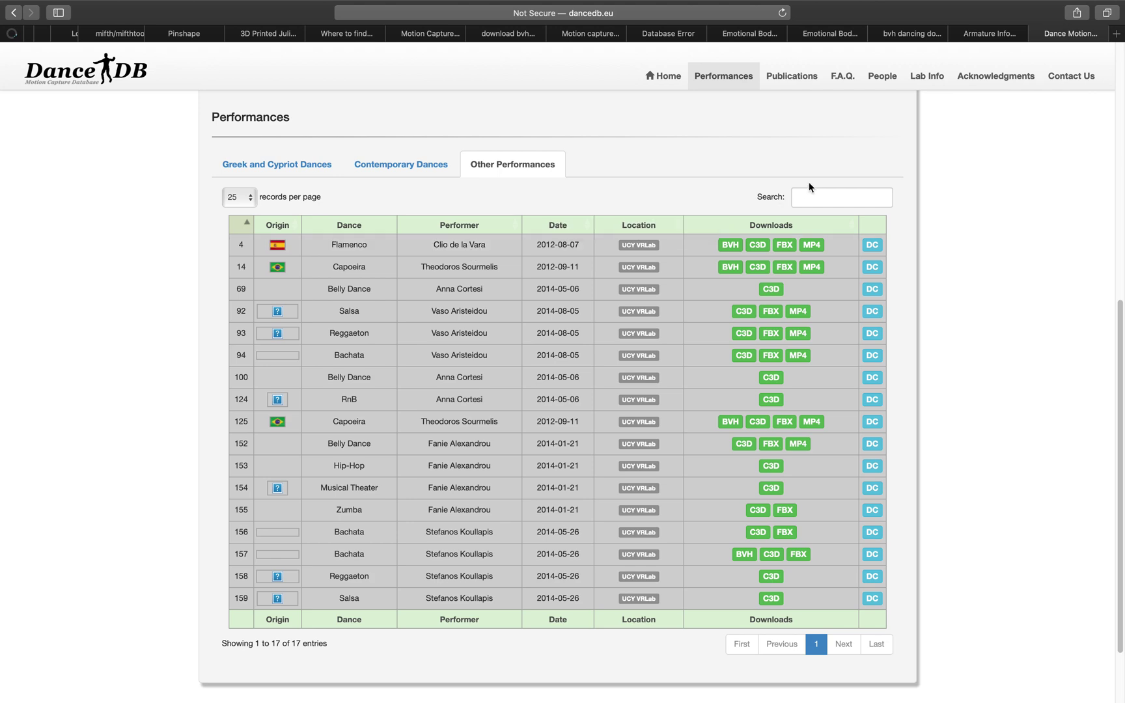
# Switch to Blender and start a Motion Capture (.bvh) import, browsing to the Downloads folder
pyautogui.hotkey('ctrl', 'Left')
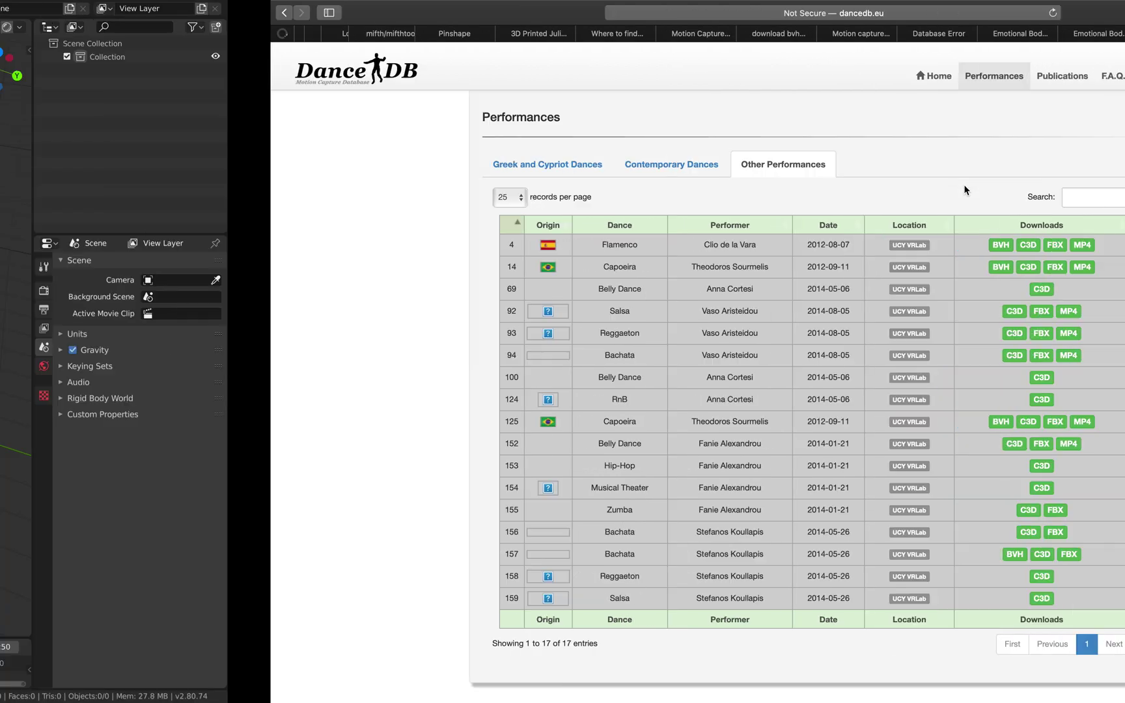
pyautogui.hscroll(3, 823, 218)
pyautogui.hscroll(-3, 823, 218)
pyautogui.hscroll(3, 824, 223)
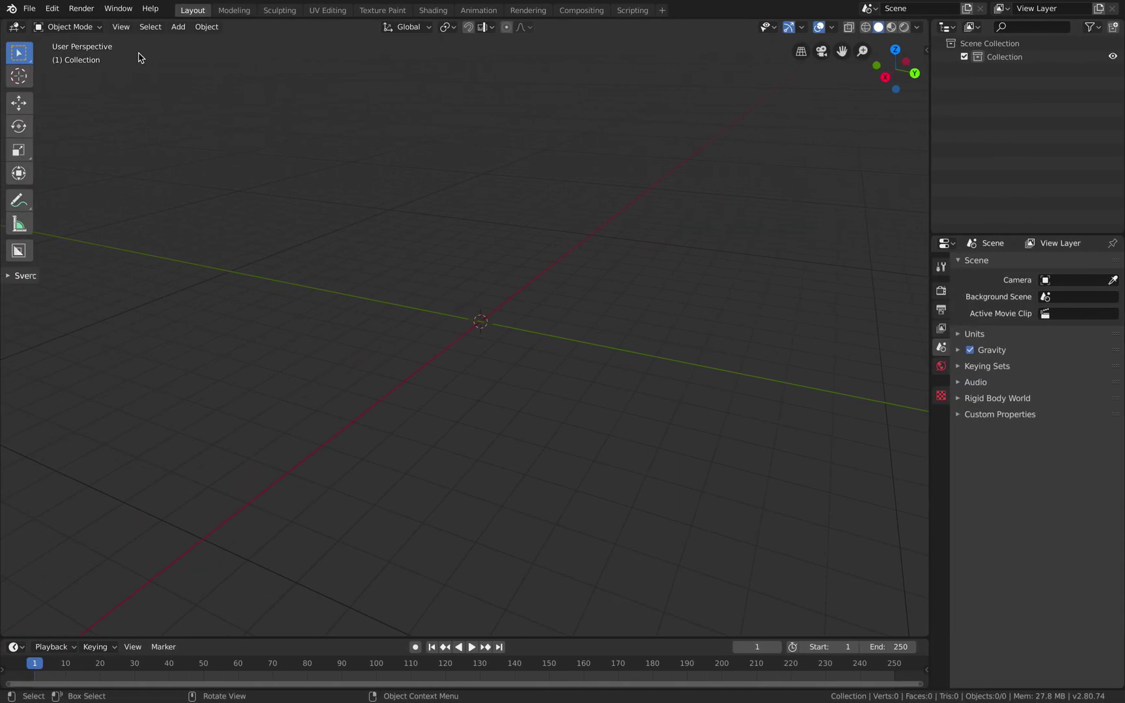
pyautogui.click(35, 12)
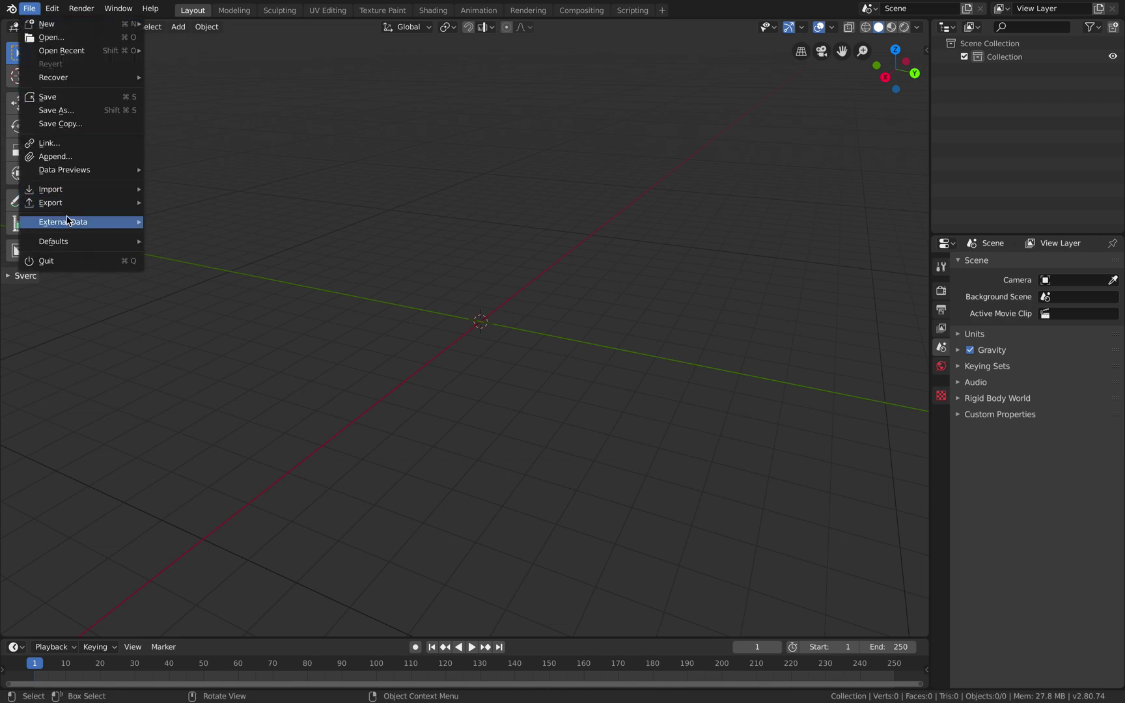
pyautogui.hscroll(-5, 529, 297)
pyautogui.hscroll(-5, 529, 298)
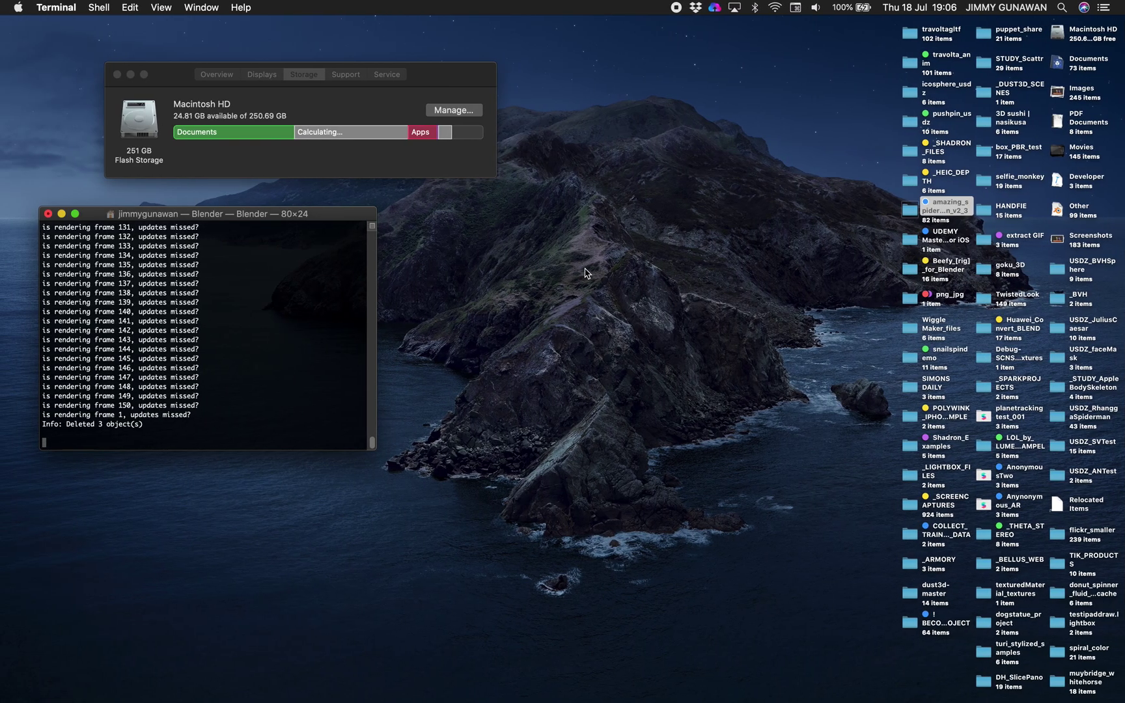
pyautogui.hscroll(5, 584, 273)
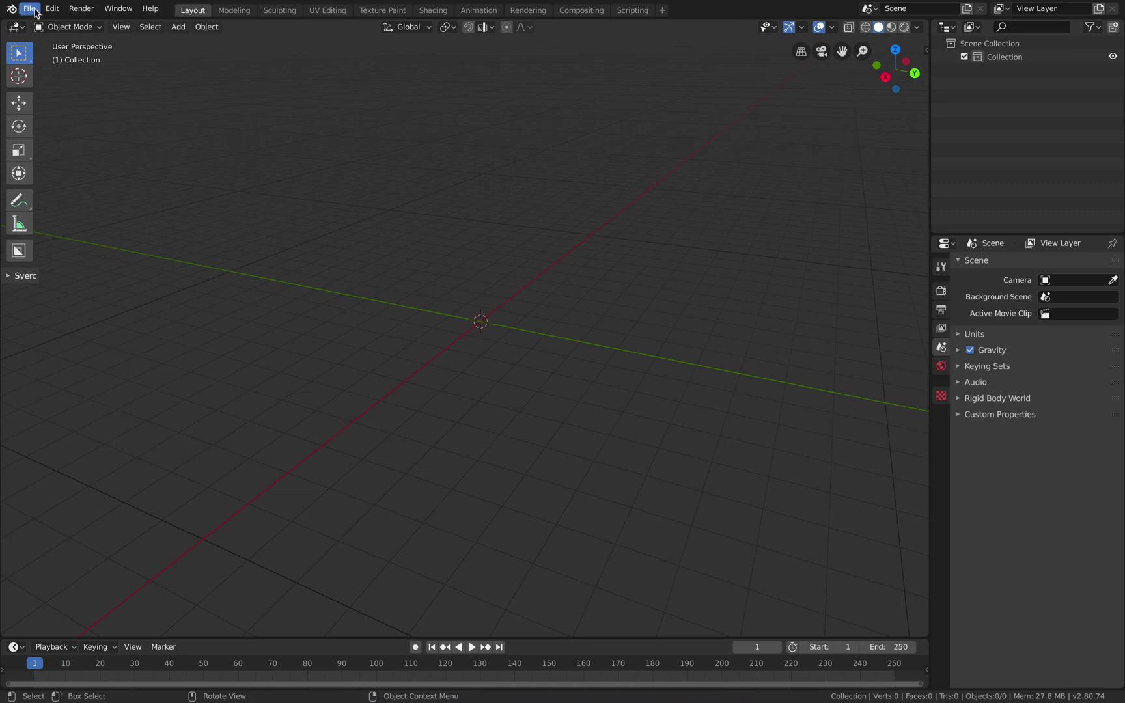
pyautogui.click(36, 12)
pyautogui.moveTo(86, 189)
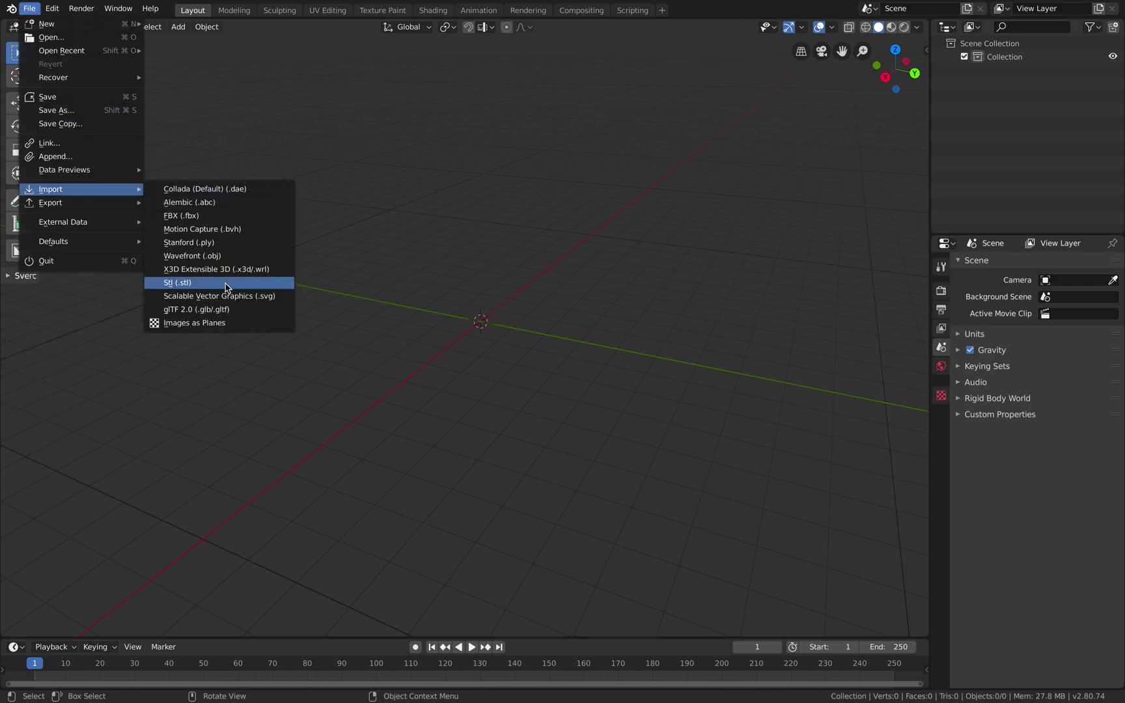
pyautogui.click(243, 230)
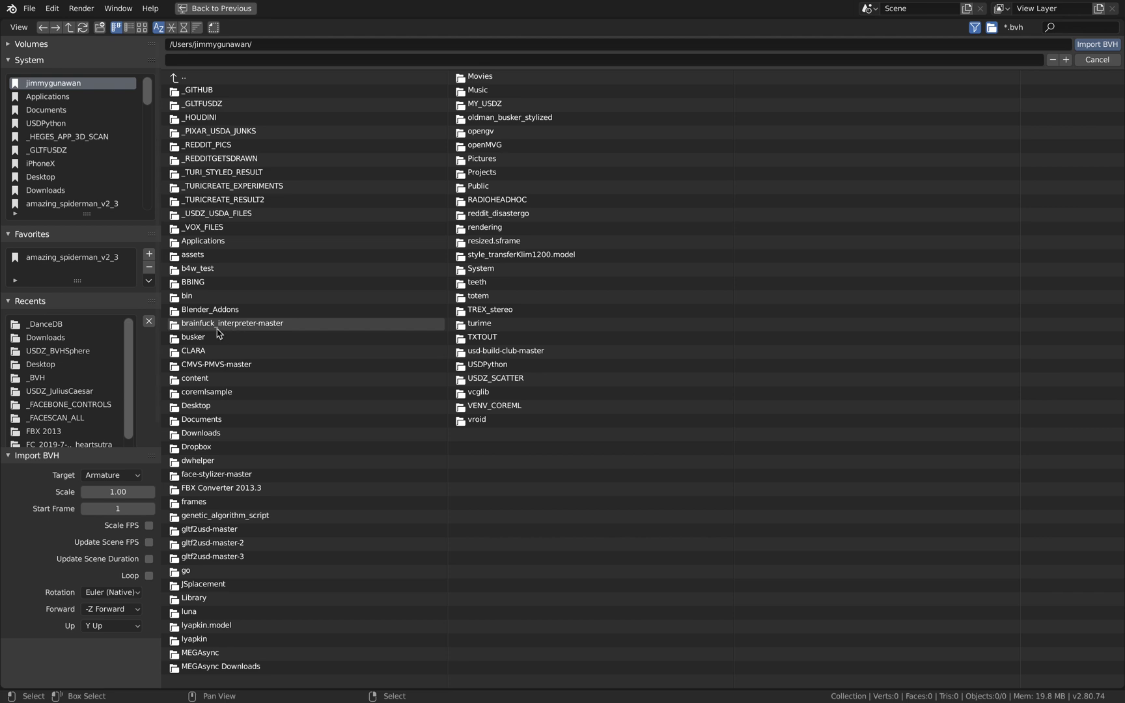
pyautogui.click(208, 429)
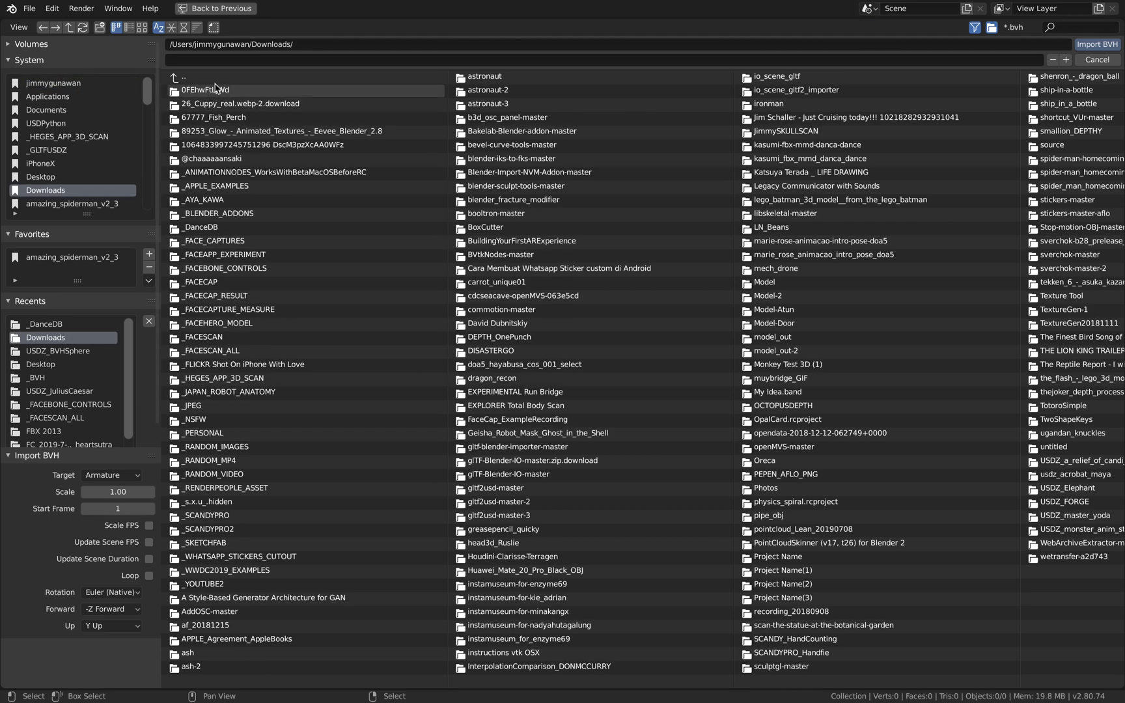
pyautogui.click(992, 28)
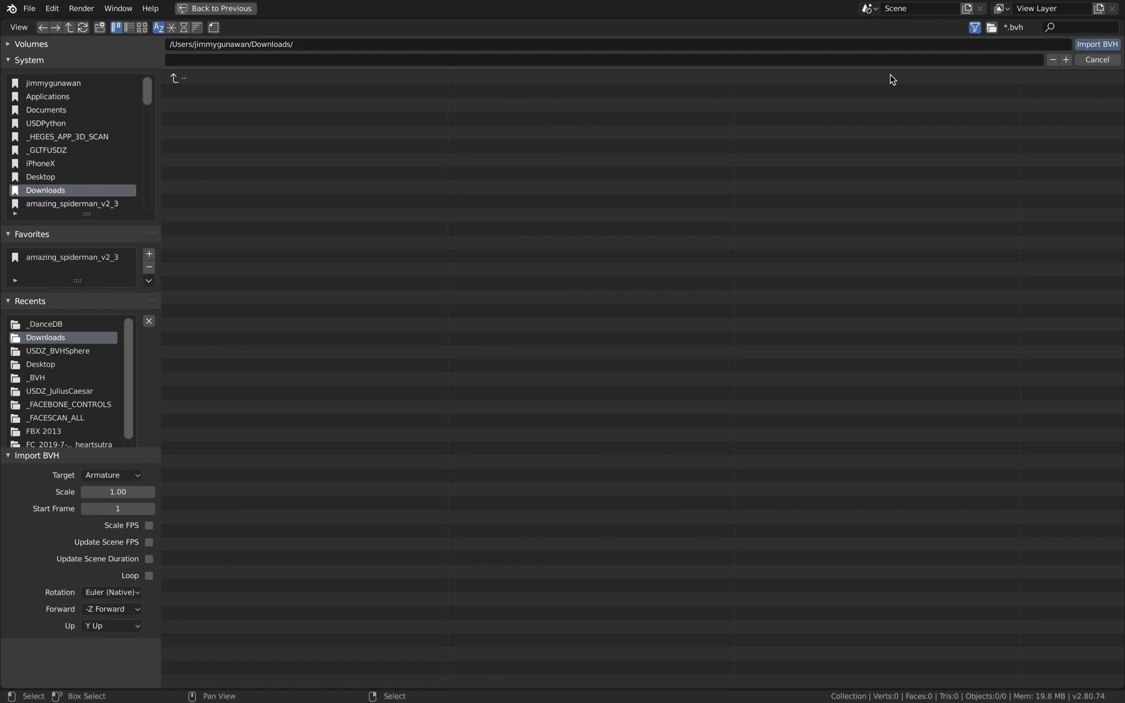
pyautogui.click(975, 31)
pyautogui.click(976, 31)
pyautogui.click(993, 30)
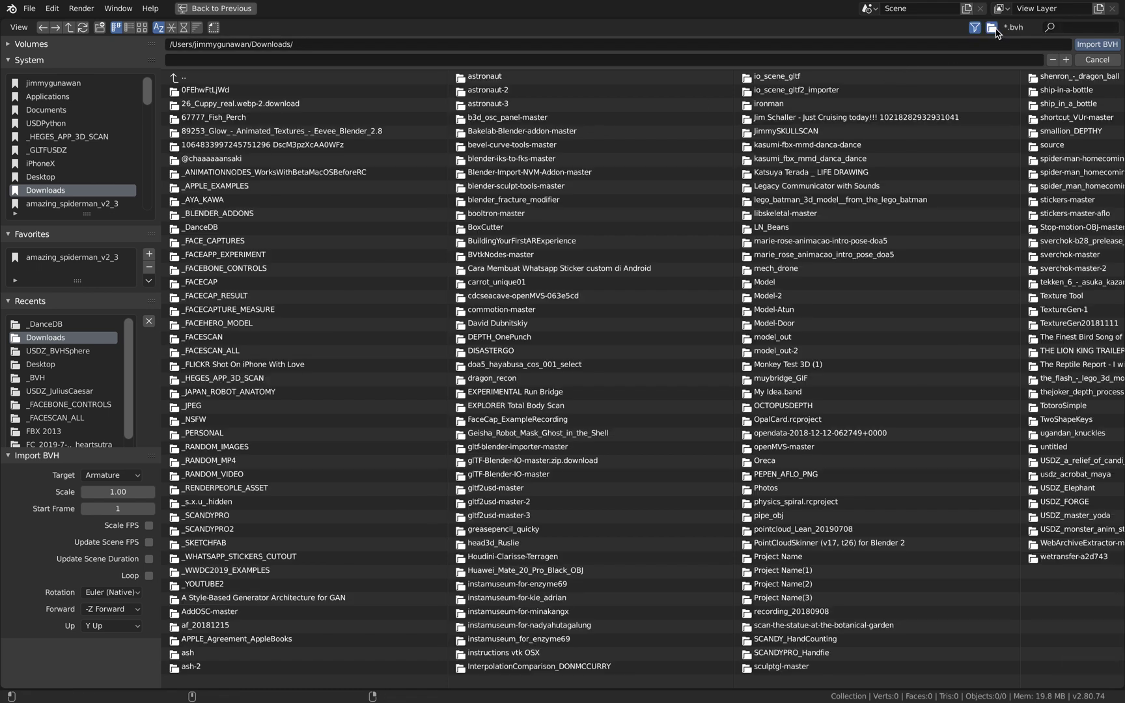
pyautogui.click(991, 29)
pyautogui.click(992, 30)
pyautogui.click(975, 30)
pyautogui.click(975, 30)
pyautogui.click(991, 29)
pyautogui.click(991, 27)
# Sort the files by modification time and import Clio_Flamenco-BVH.bvh from the _DanceDB folder
pyautogui.click(185, 29)
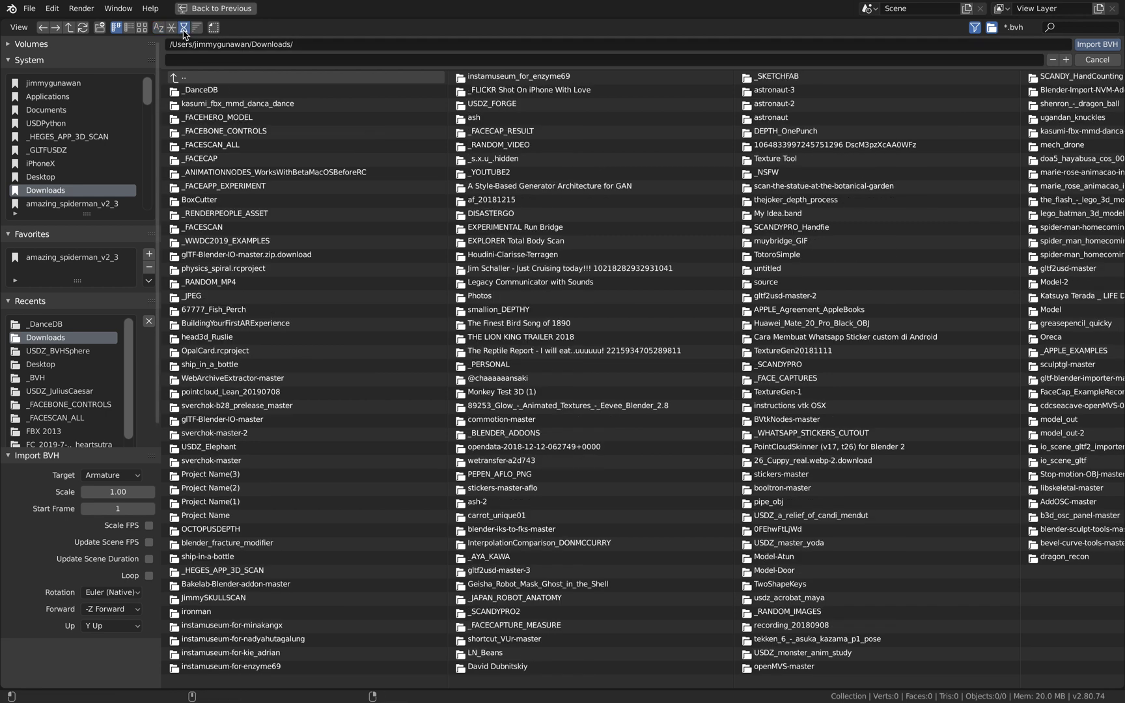
pyautogui.doubleClick(212, 90)
pyautogui.click(234, 89)
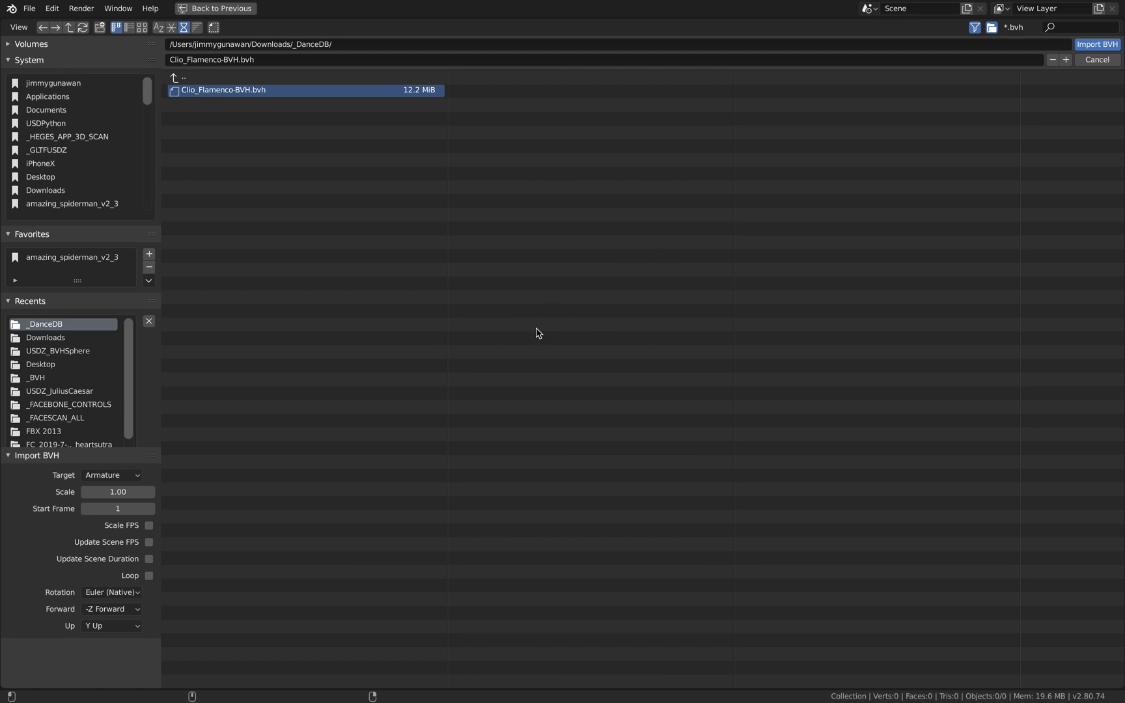
pyautogui.press('Return')
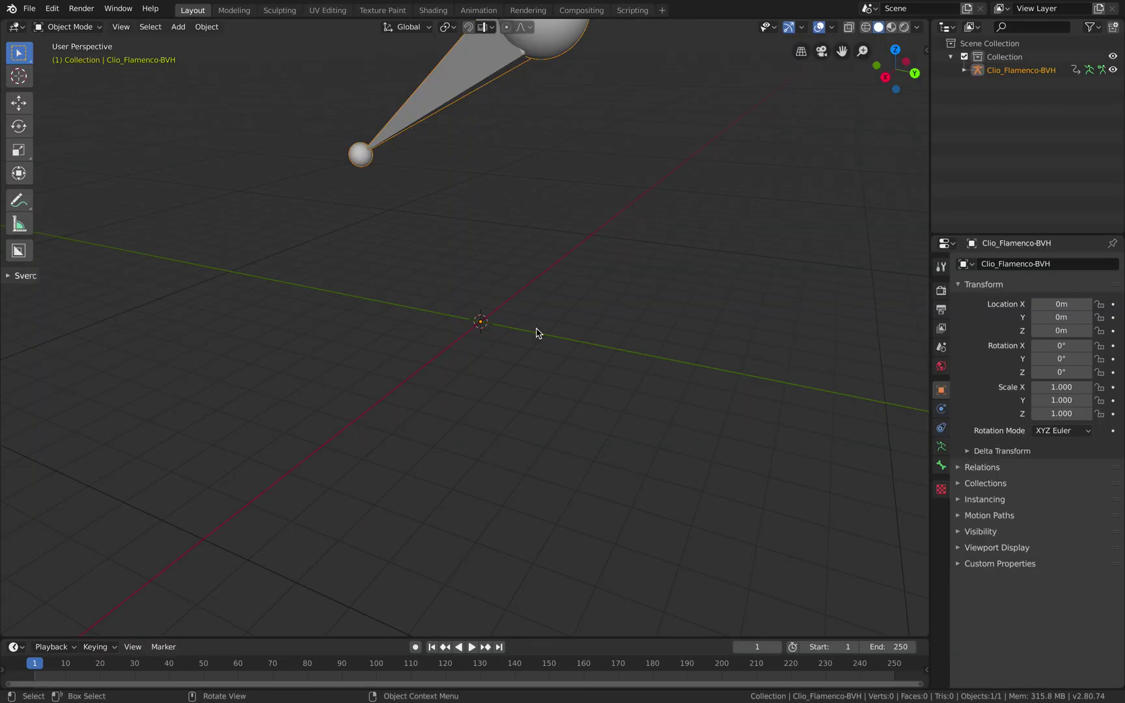
# Enlarge the timeline area slightly and frame the whole imported armature in the viewport
pyautogui.scroll(-8, 536, 333)
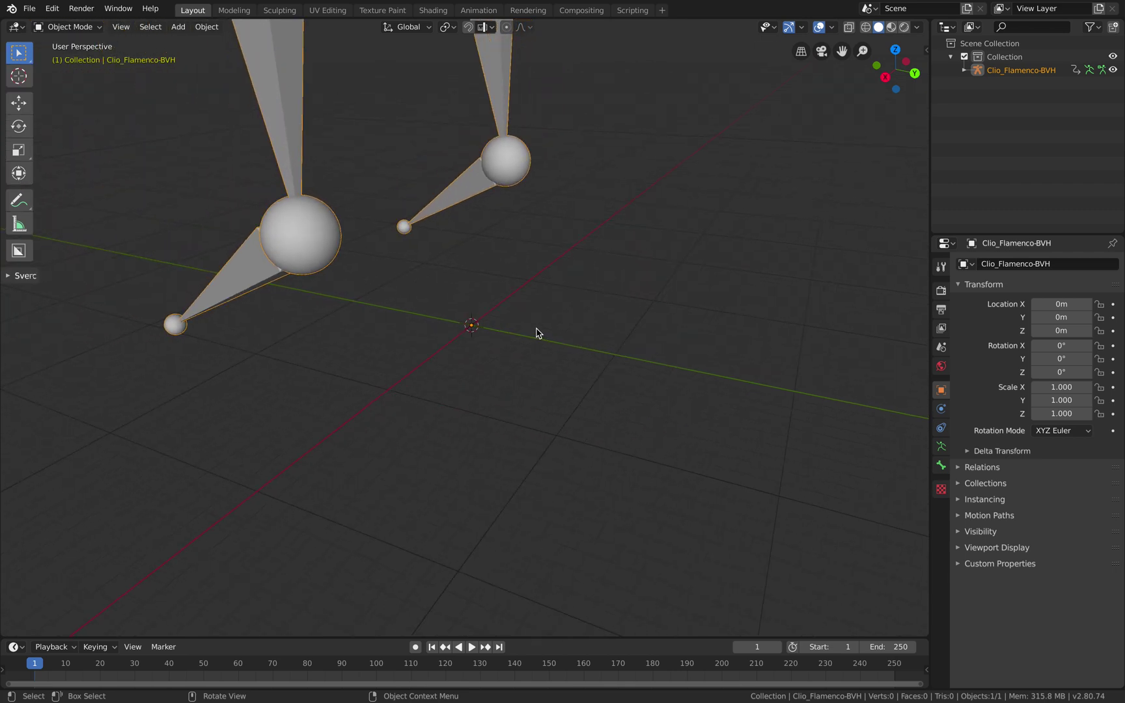
pyautogui.hscroll(-10, 536, 332)
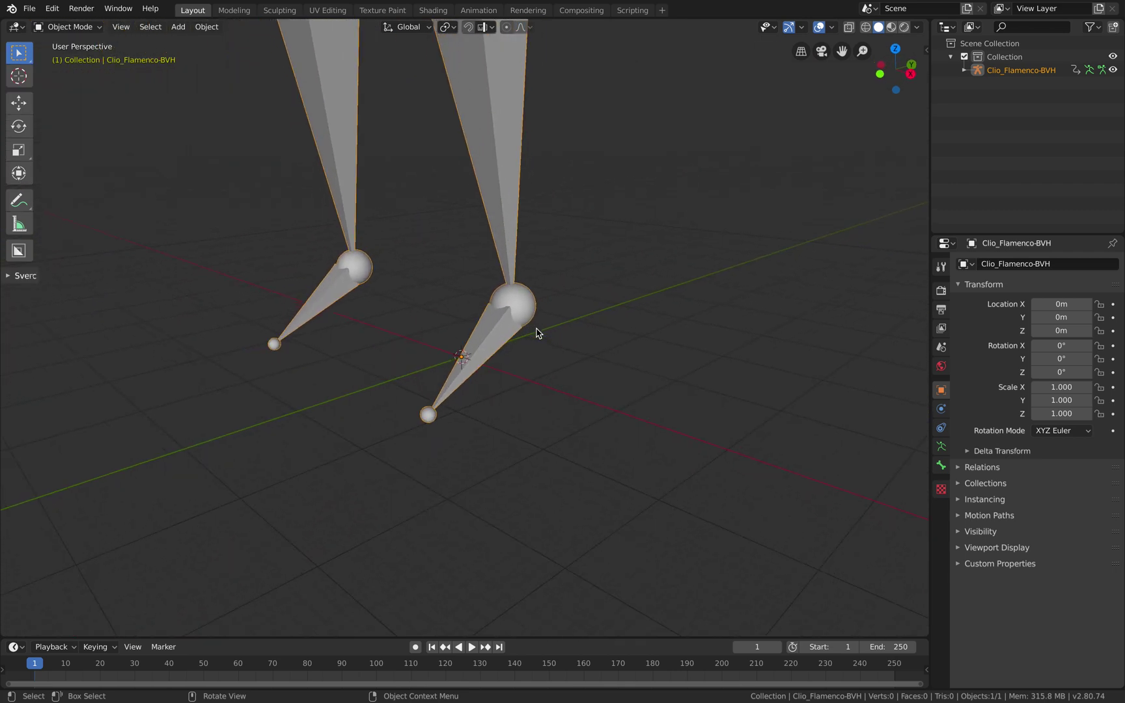
pyautogui.scroll(-3, 537, 333)
pyautogui.keyDown('shift'); pyautogui.scroll(3, 537, 333); pyautogui.keyUp('shift')
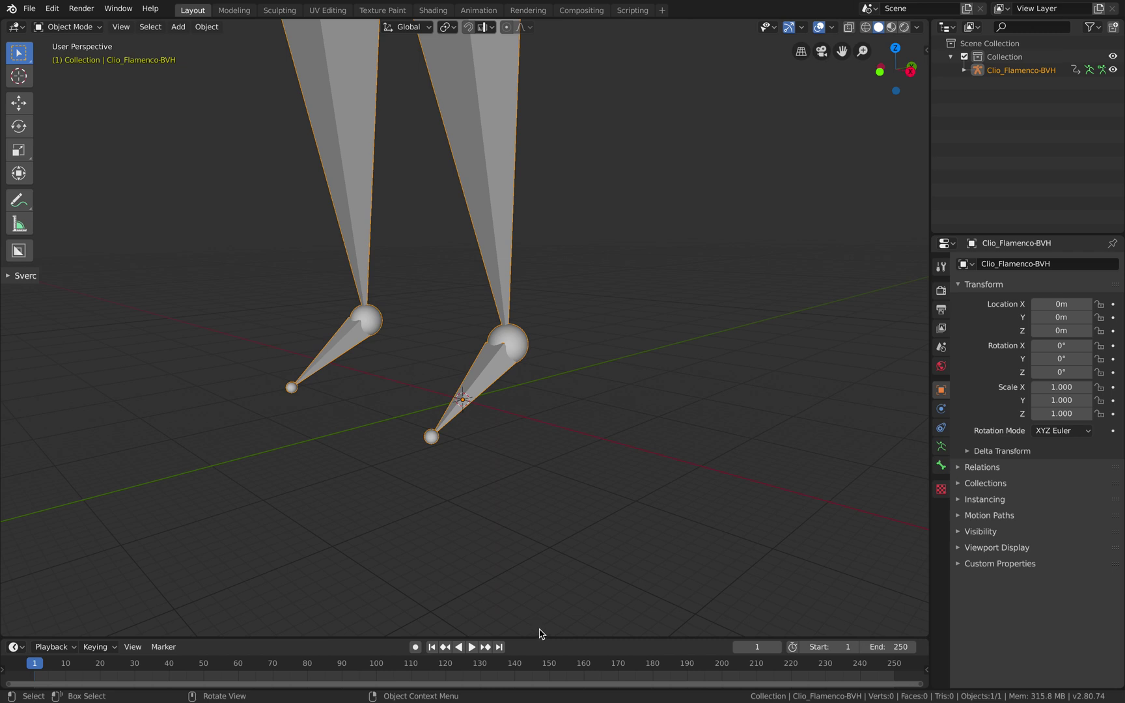
pyautogui.moveTo(539, 637); pyautogui.dragTo(540, 606)
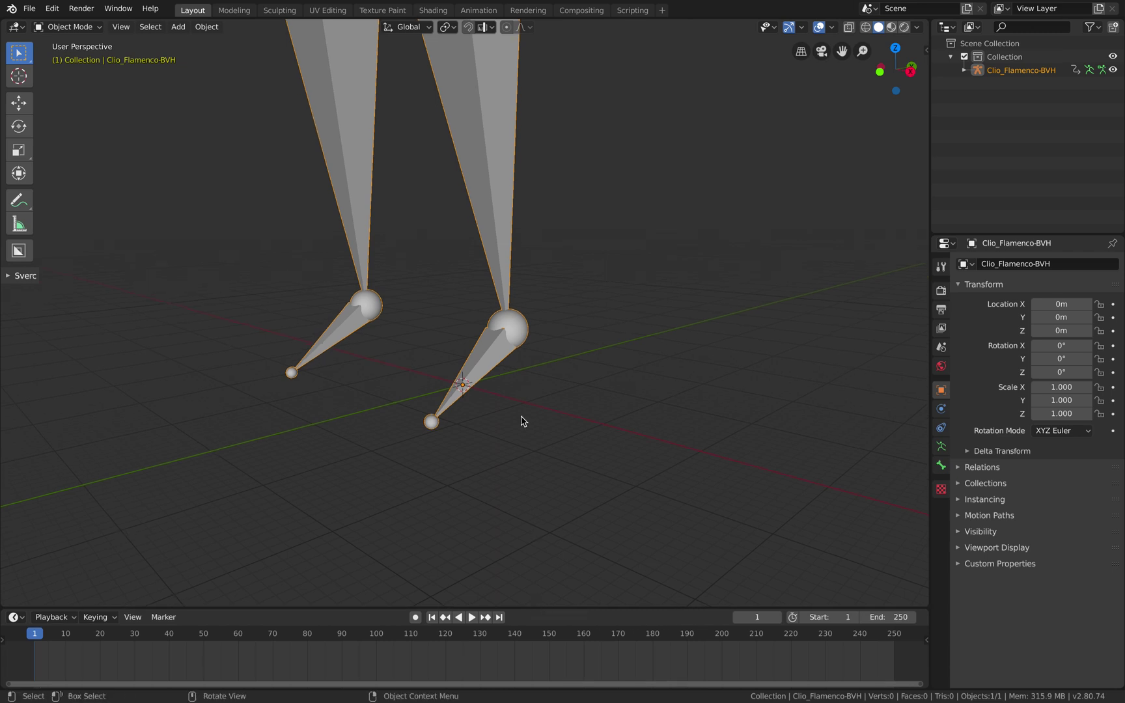
pyautogui.keyDown('shift'); pyautogui.scroll(5, 521, 421); pyautogui.keyUp('shift')
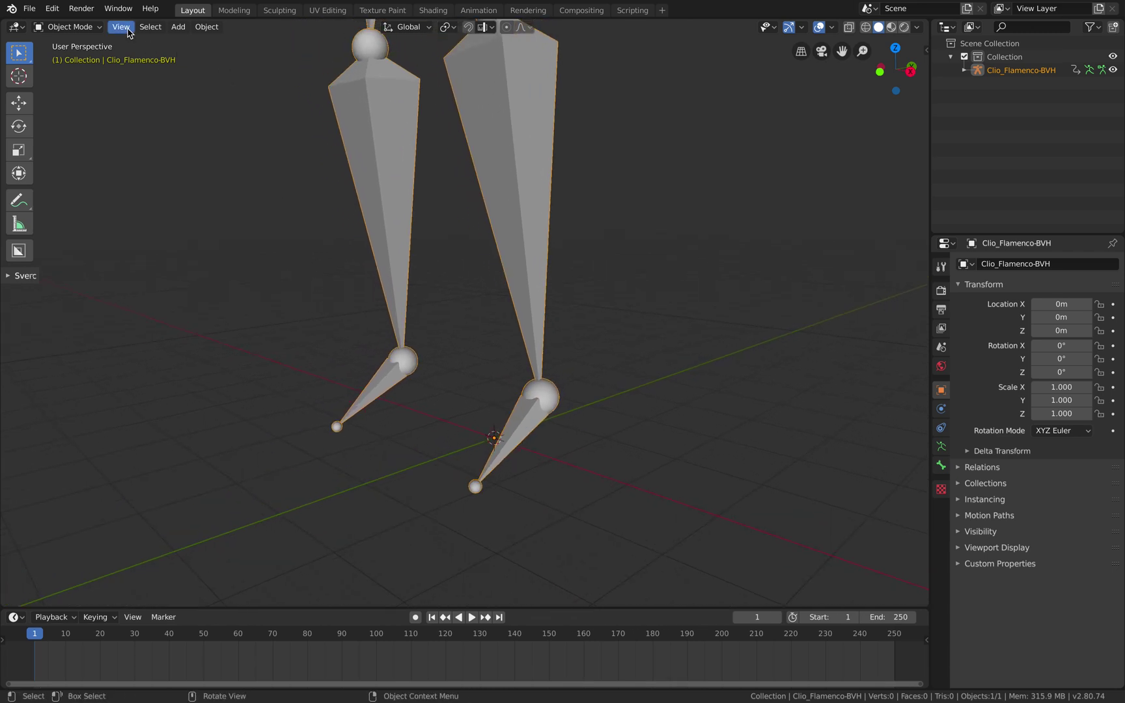
pyautogui.click(123, 28)
pyautogui.click(187, 118)
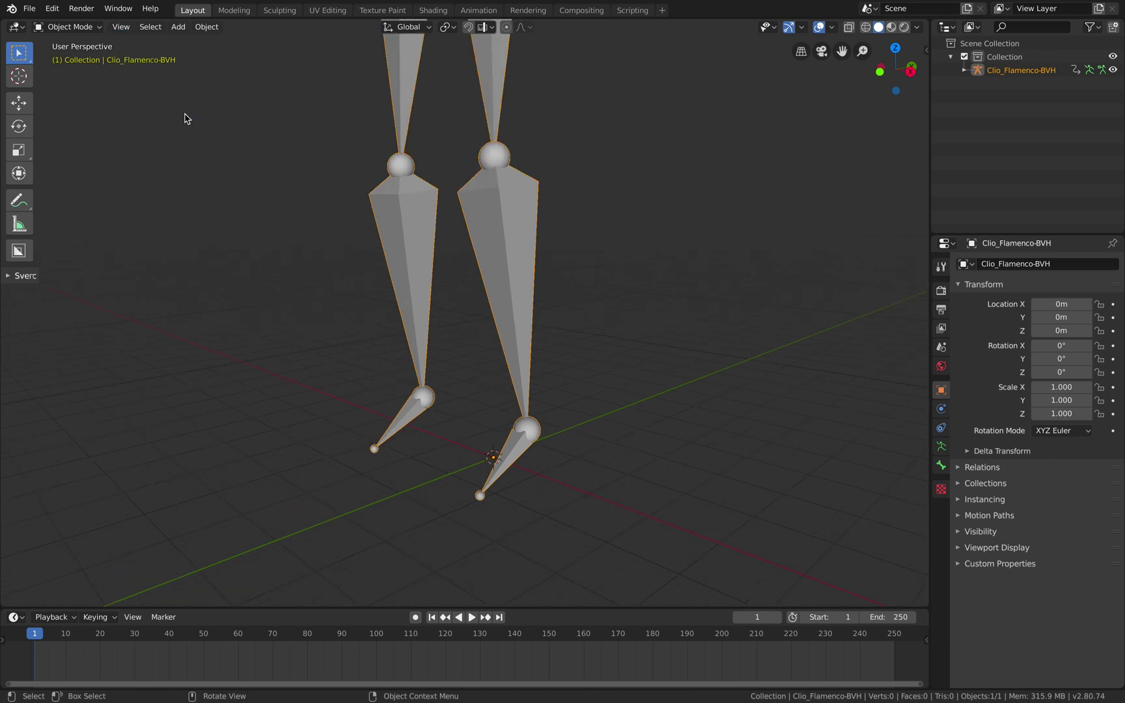
# Play the armature's animation and scrub through the timeline to preview the dance
pyautogui.click(469, 617)
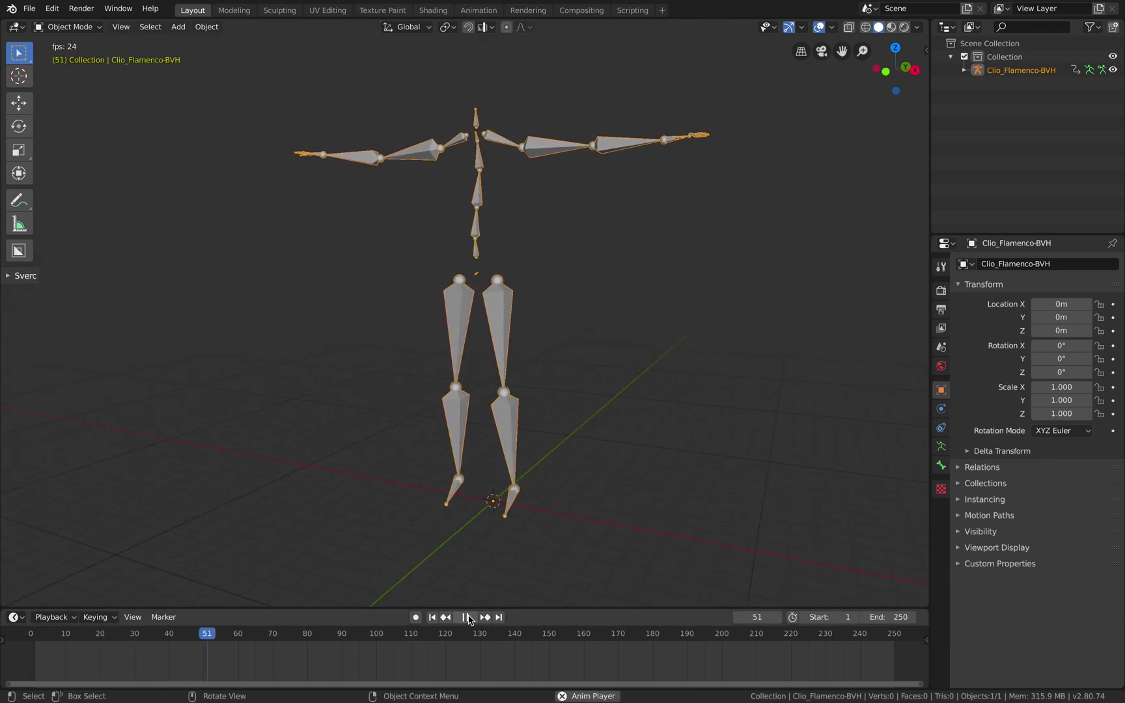
pyautogui.click(664, 636)
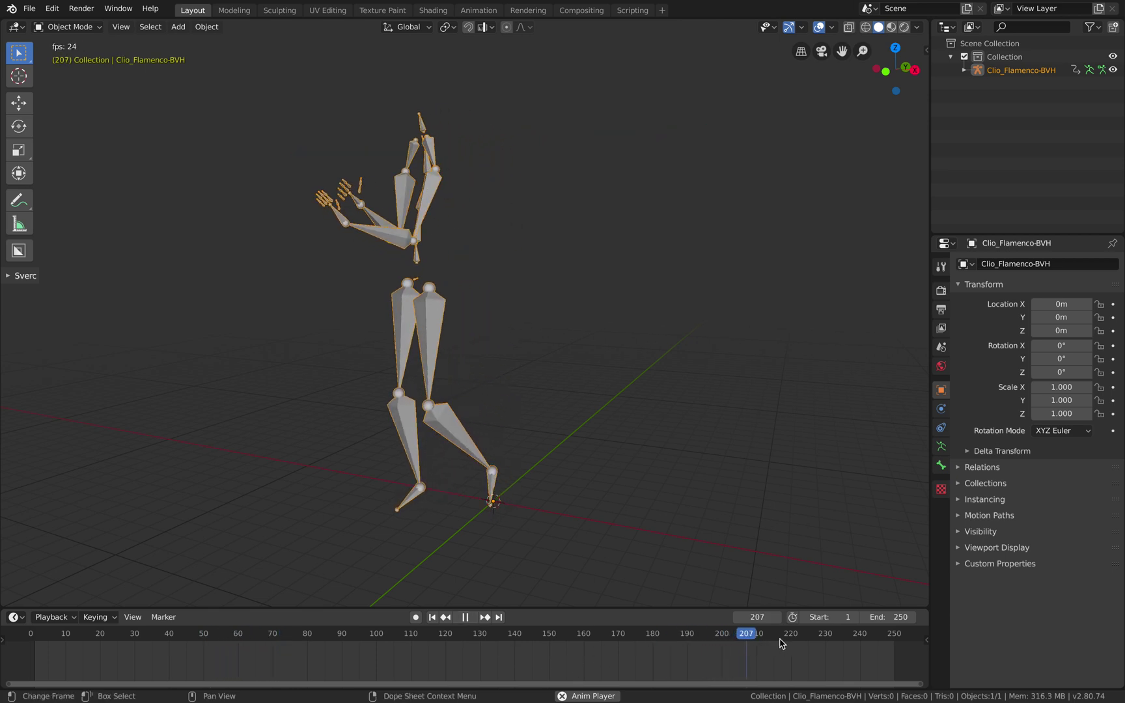
pyautogui.moveTo(780, 640); pyautogui.dragTo(485, 639)
# Set the scene's frame range to start at 250 and end at 1000
pyautogui.click(827, 617)
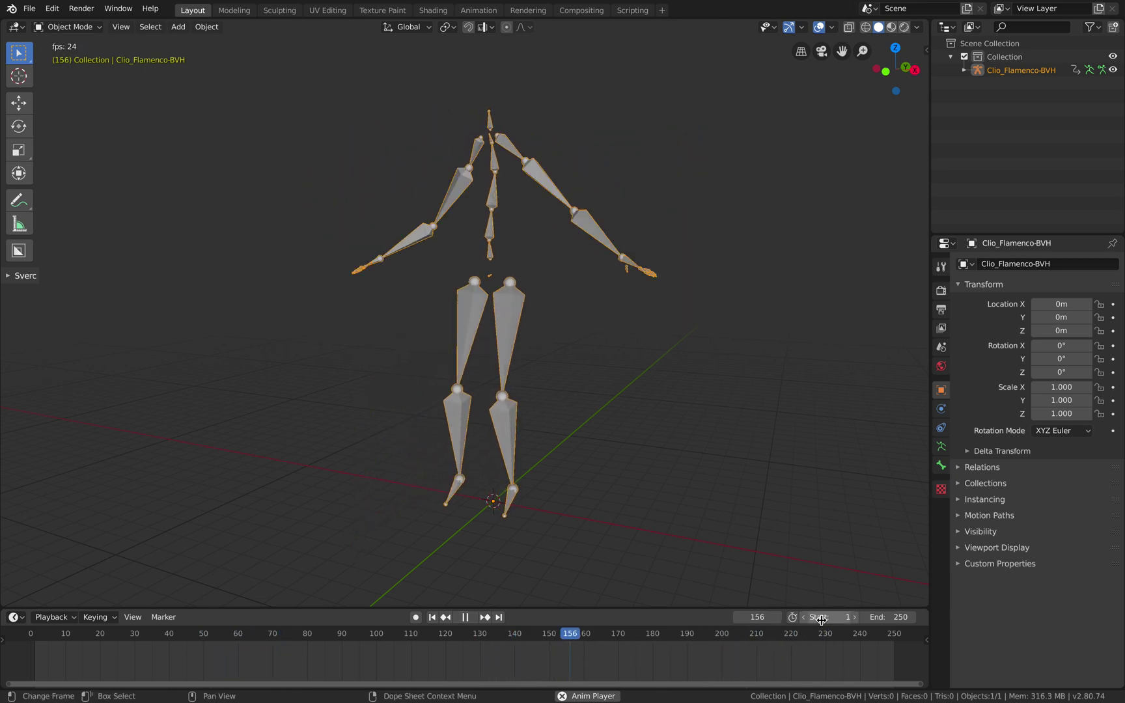
pyautogui.write('250')
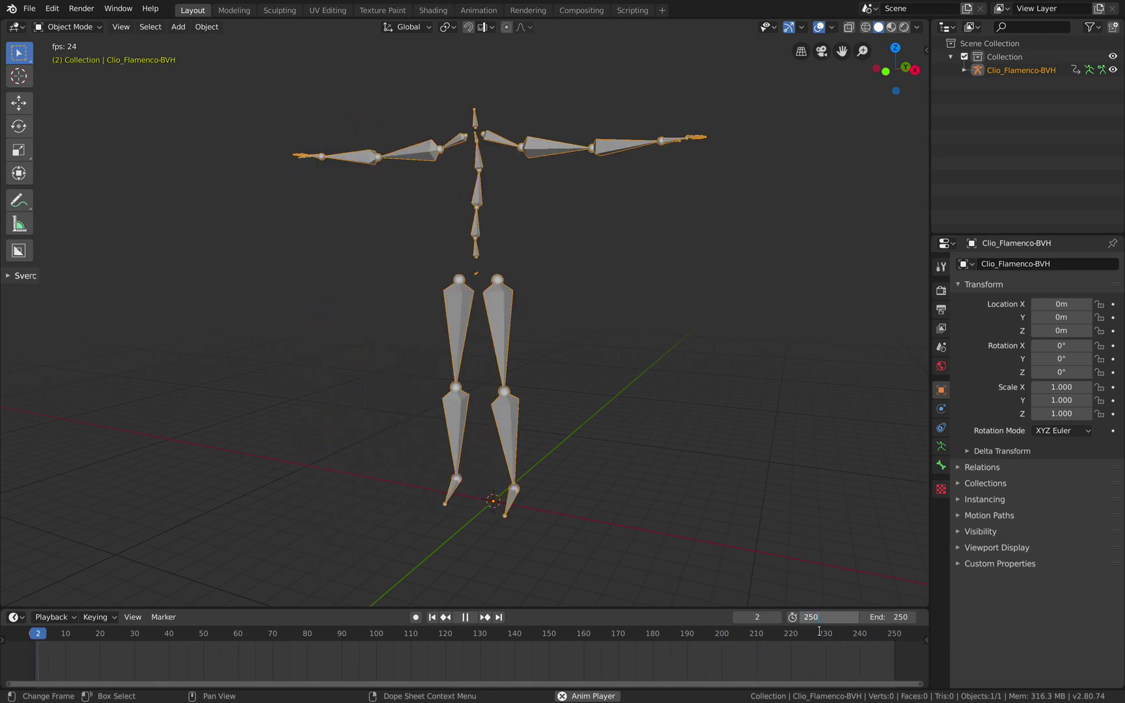
pyautogui.press('Tab')
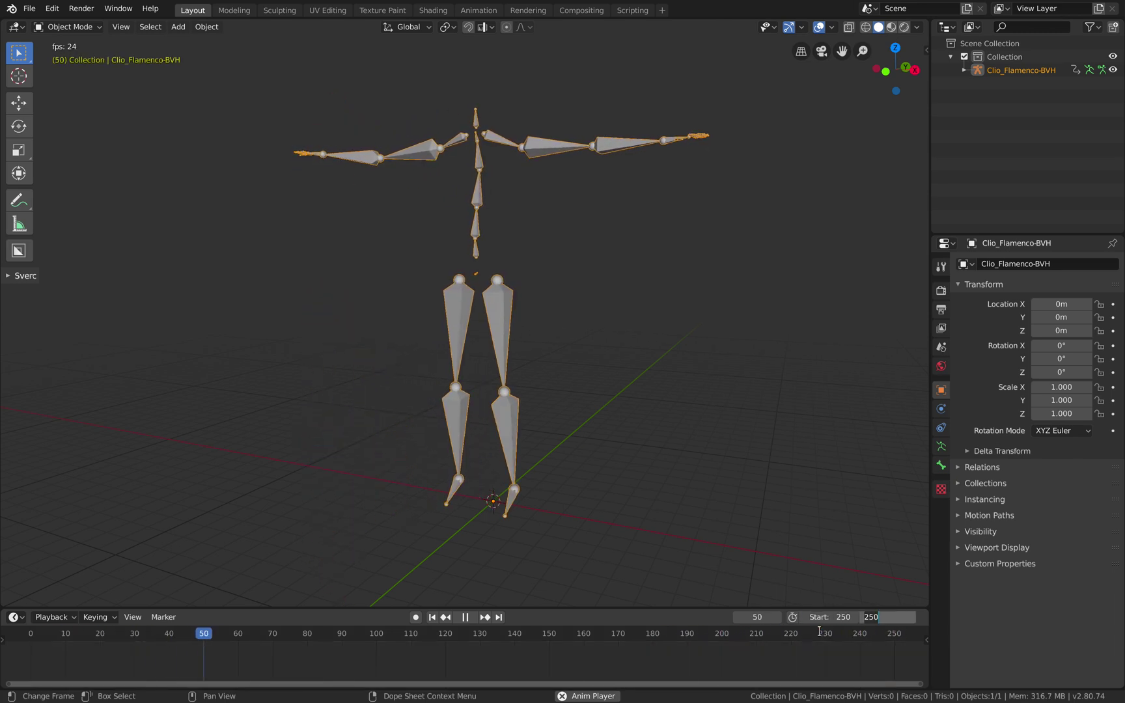
pyautogui.write('1000')
pyautogui.press('Return')
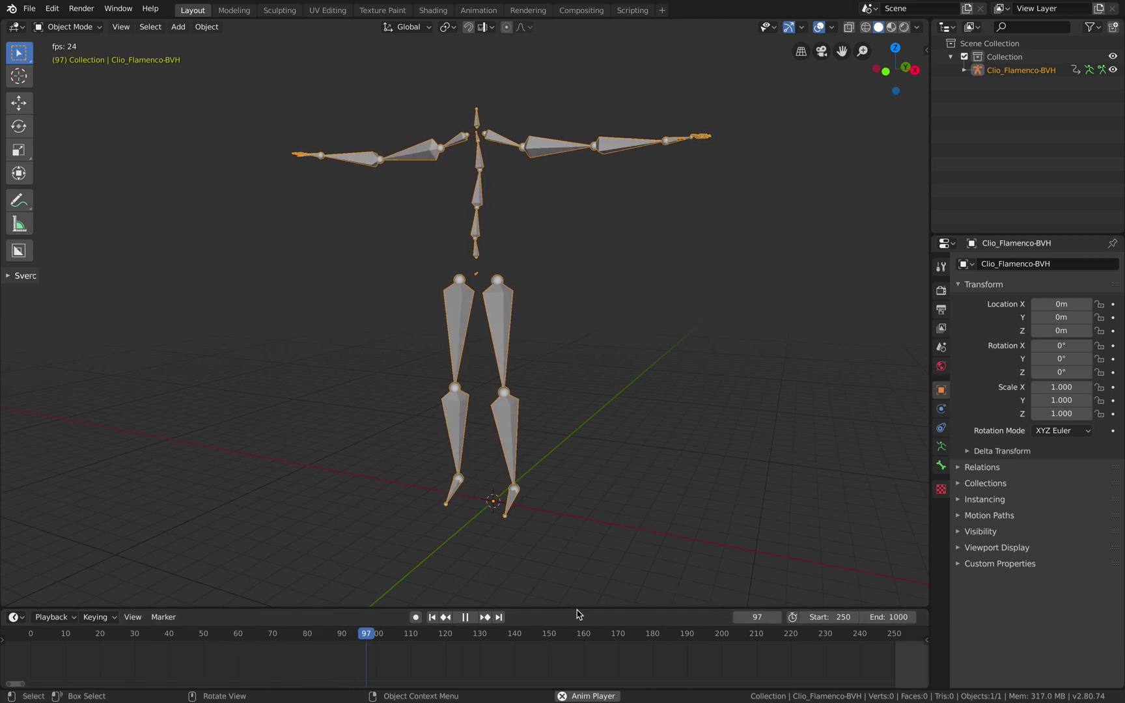
# Jump playback to about frame 240, deselect the armature and watch the dance from another angle
pyautogui.click(859, 637)
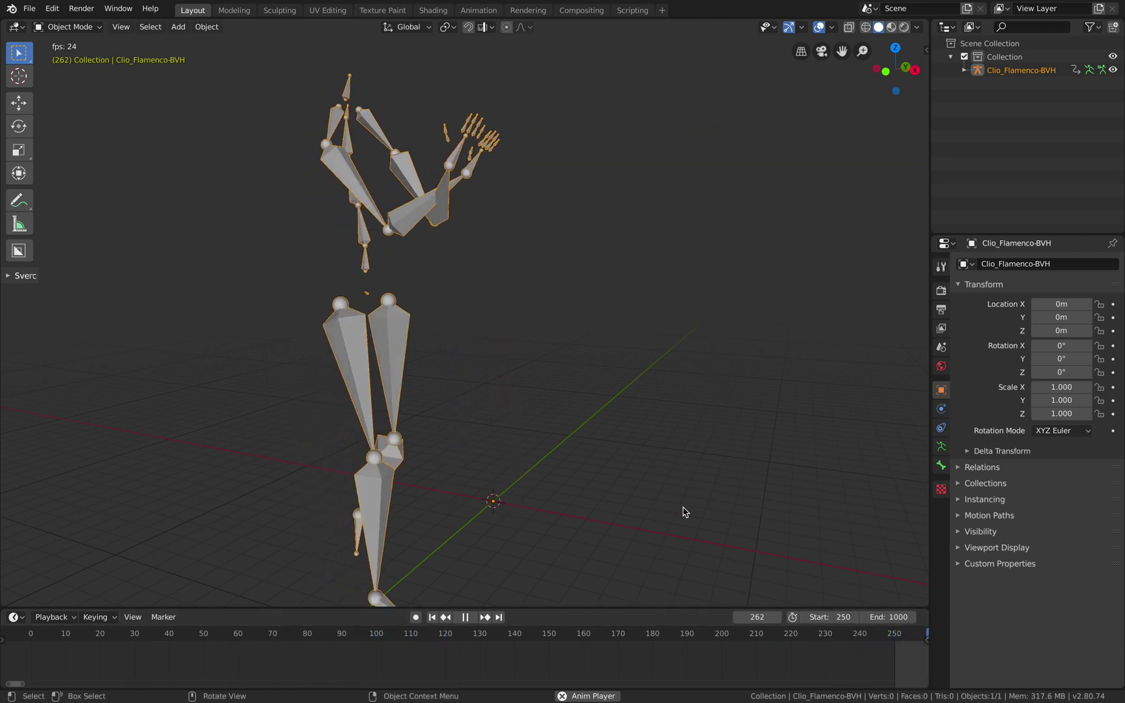
pyautogui.scroll(-3, 680, 489)
pyautogui.hscroll(10, 681, 489)
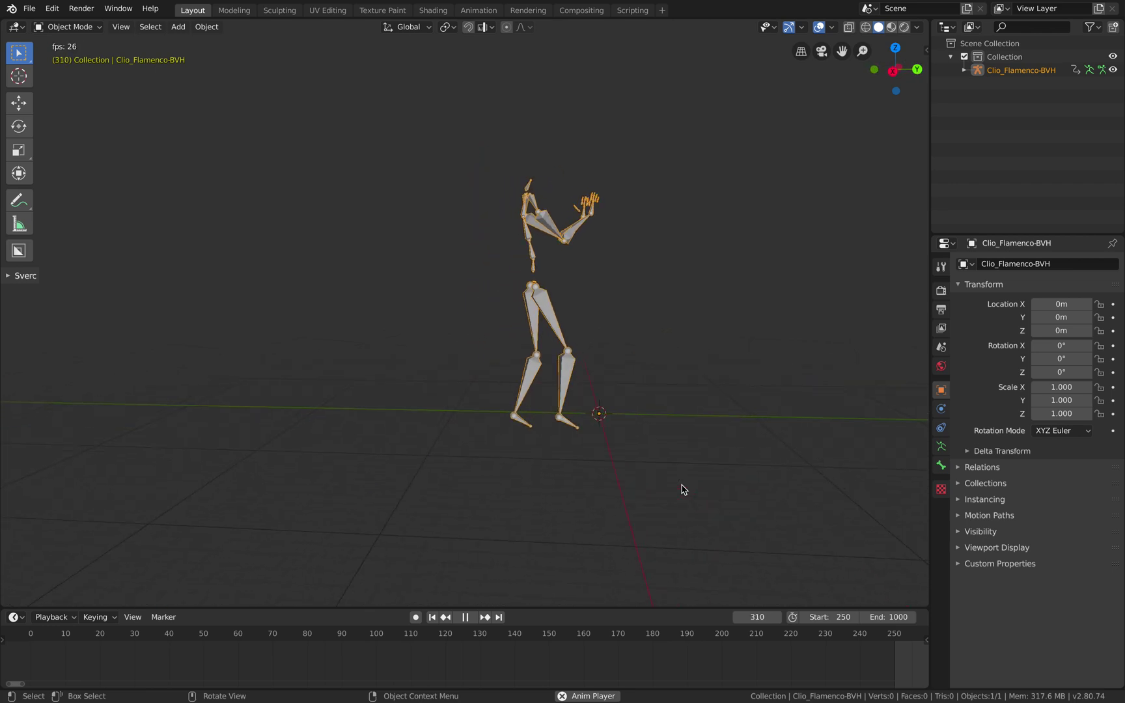
pyautogui.click(681, 489)
pyautogui.keyDown('shift'); pyautogui.hscroll(3, 681, 489); pyautogui.keyUp('shift')
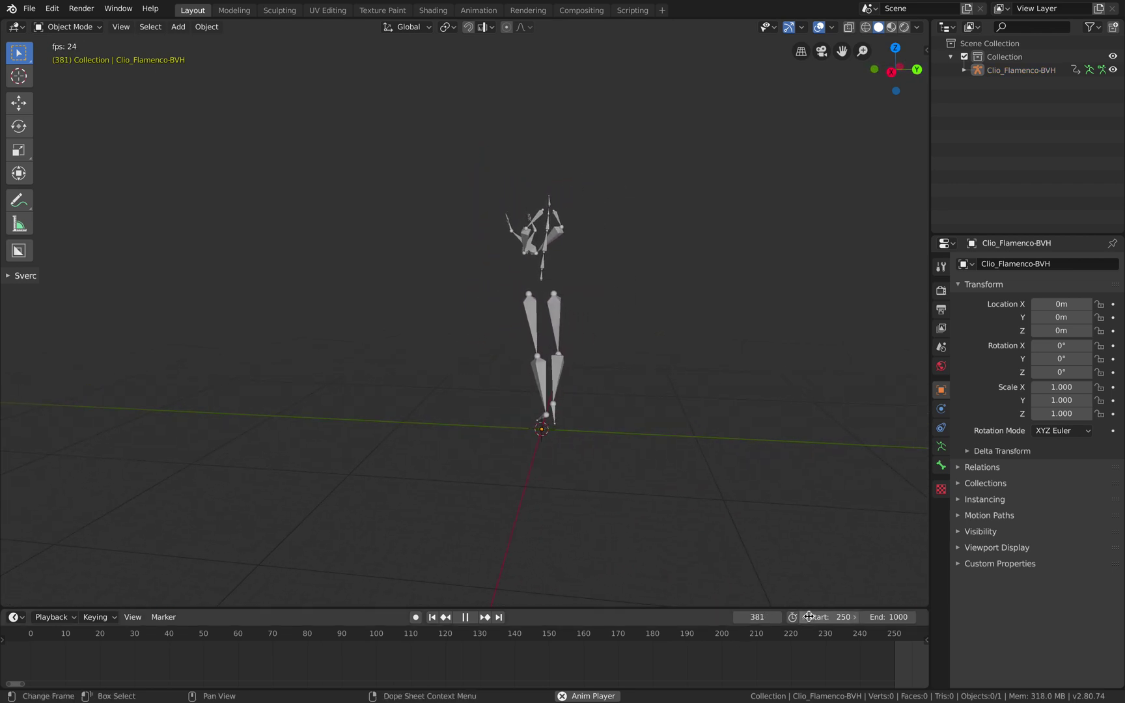
# Stop the playback and save the scene on the Desktop as BVH_study_001.blend
pyautogui.click(465, 616)
pyautogui.click(43, 7)
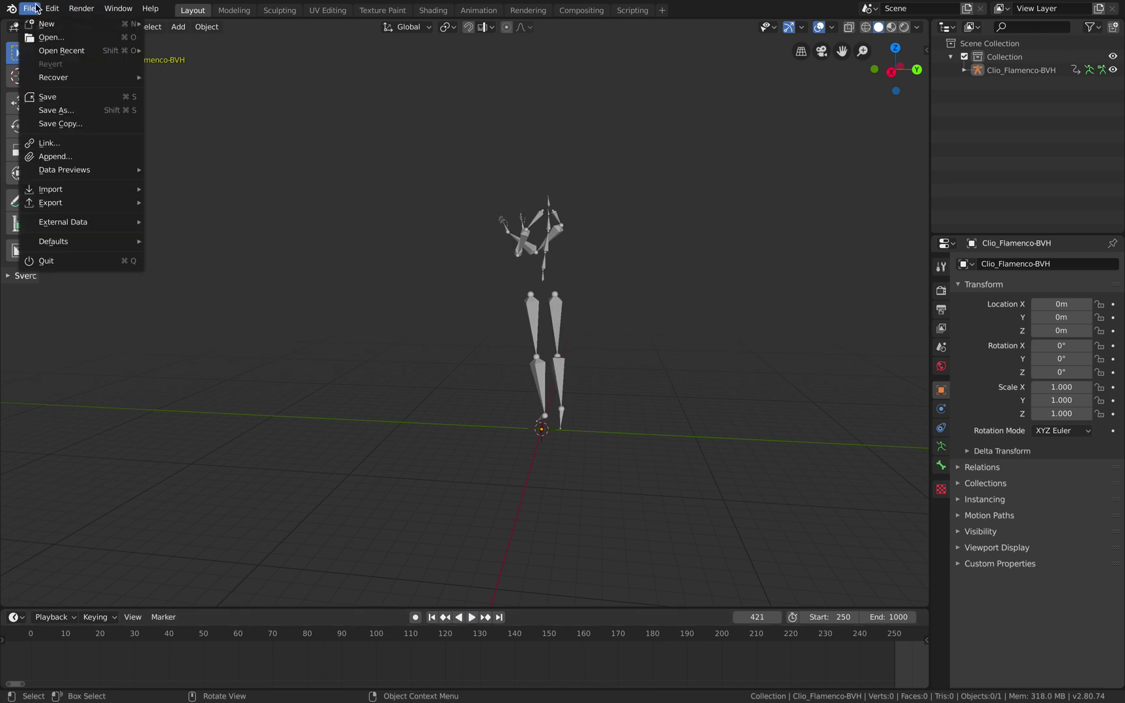
pyautogui.click(63, 110)
pyautogui.click(188, 59)
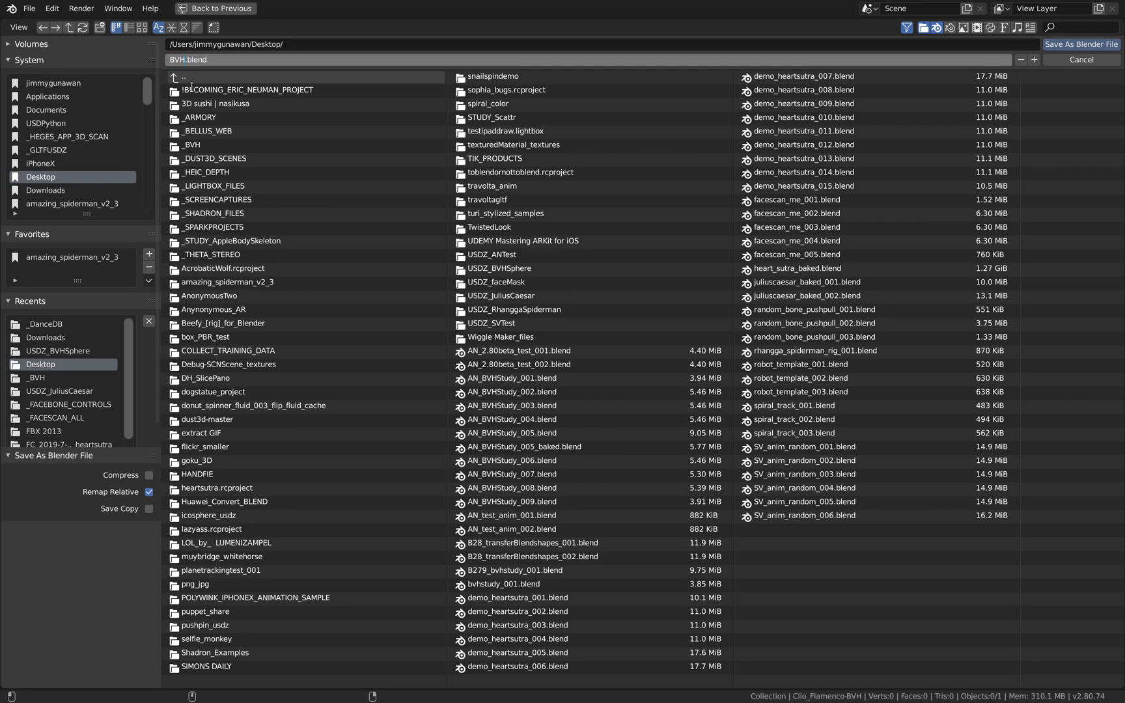
pyautogui.write('BVH_study_0')
pyautogui.press('Return')
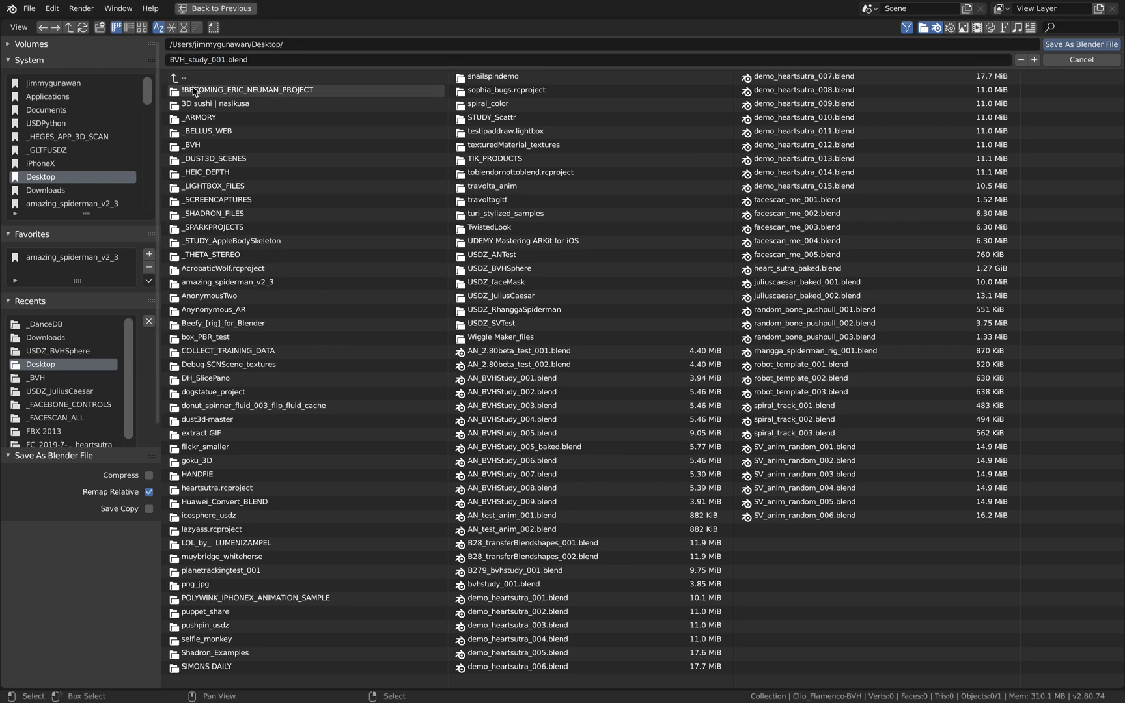
pyautogui.press('Return')
# Select the flamenco armature and look at its pose from the side
pyautogui.moveTo(600, 323); pyautogui.dragTo(453, 313, button='middle')
pyautogui.click(408, 299)
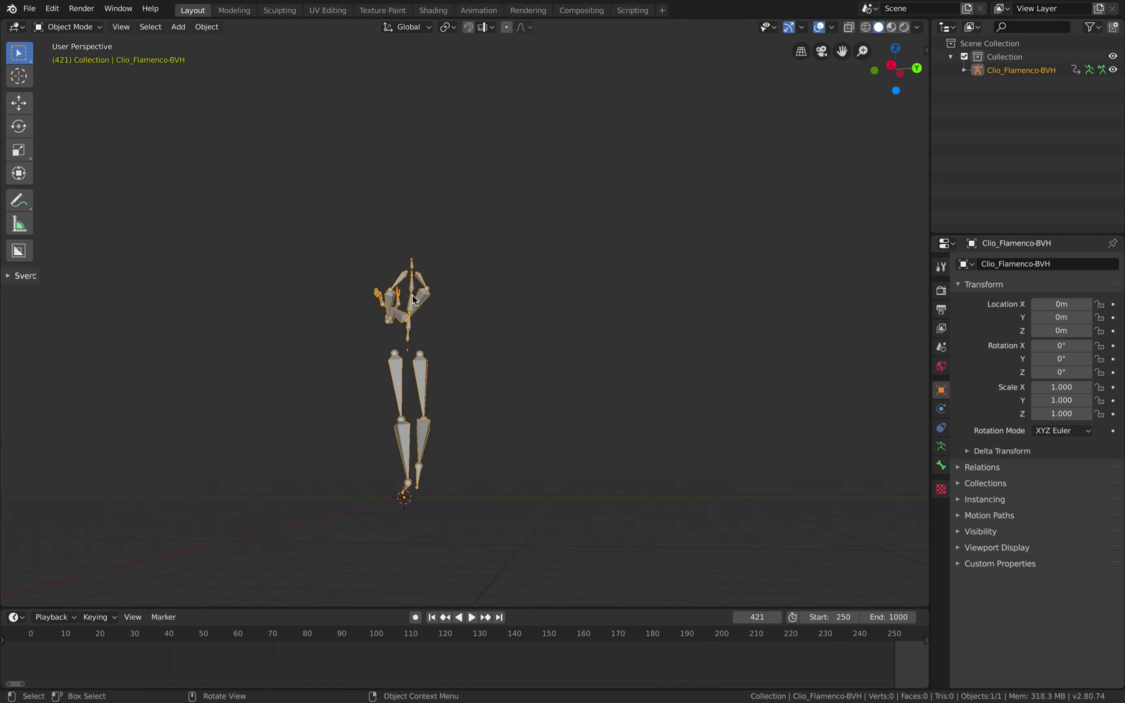
pyautogui.scroll(2, 411, 299)
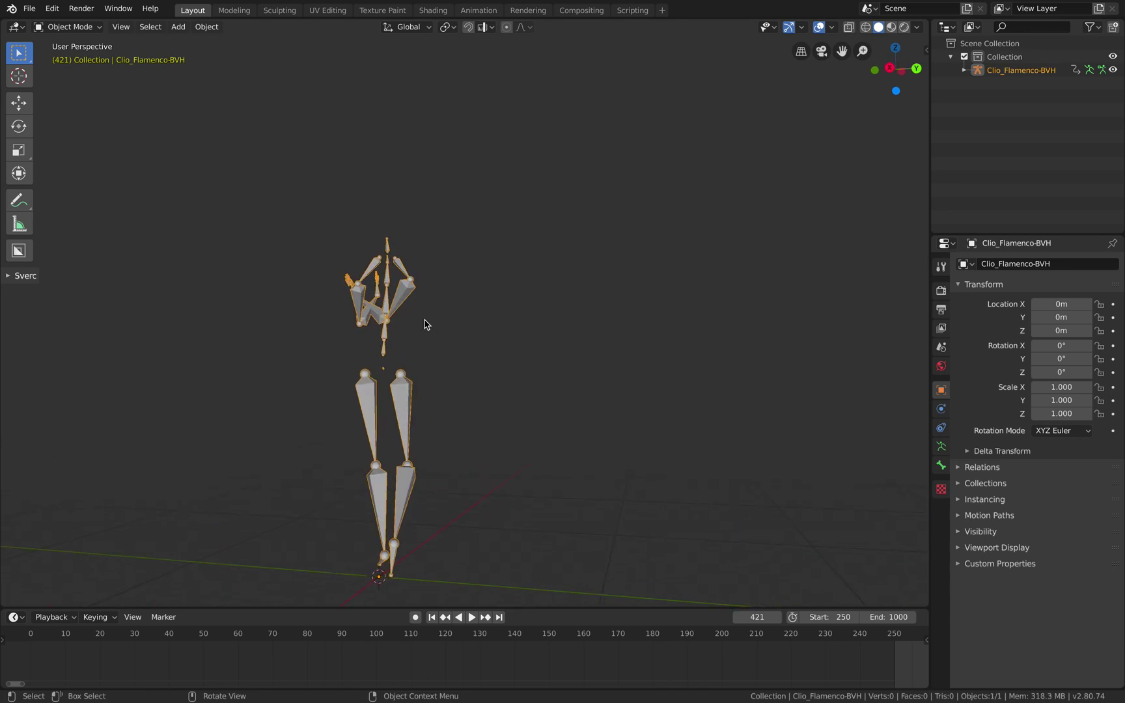
pyautogui.moveTo(424, 320); pyautogui.dragTo(443, 303, button='middle')
pyautogui.press('KP_4')
pyautogui.press('KP_4')
pyautogui.press('KP_4')
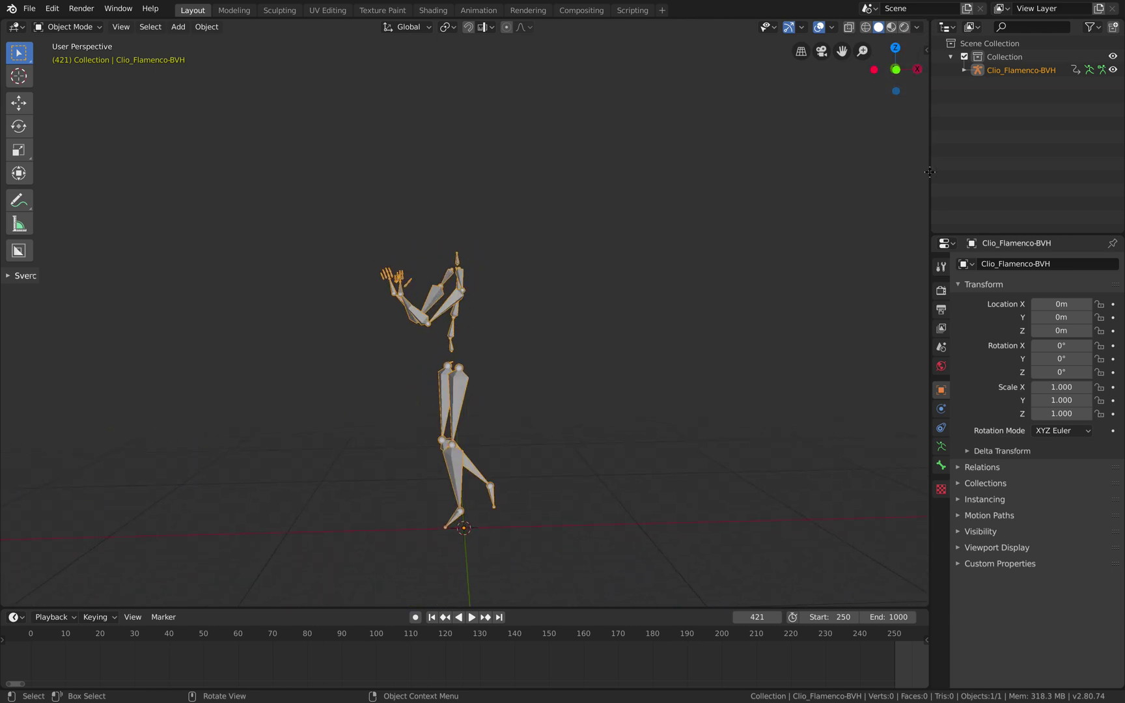
# Split off an area above the 3D viewport, make it an Animation Nodes editor and enlarge it
pyautogui.moveTo(925, 23); pyautogui.dragTo(906, 217)
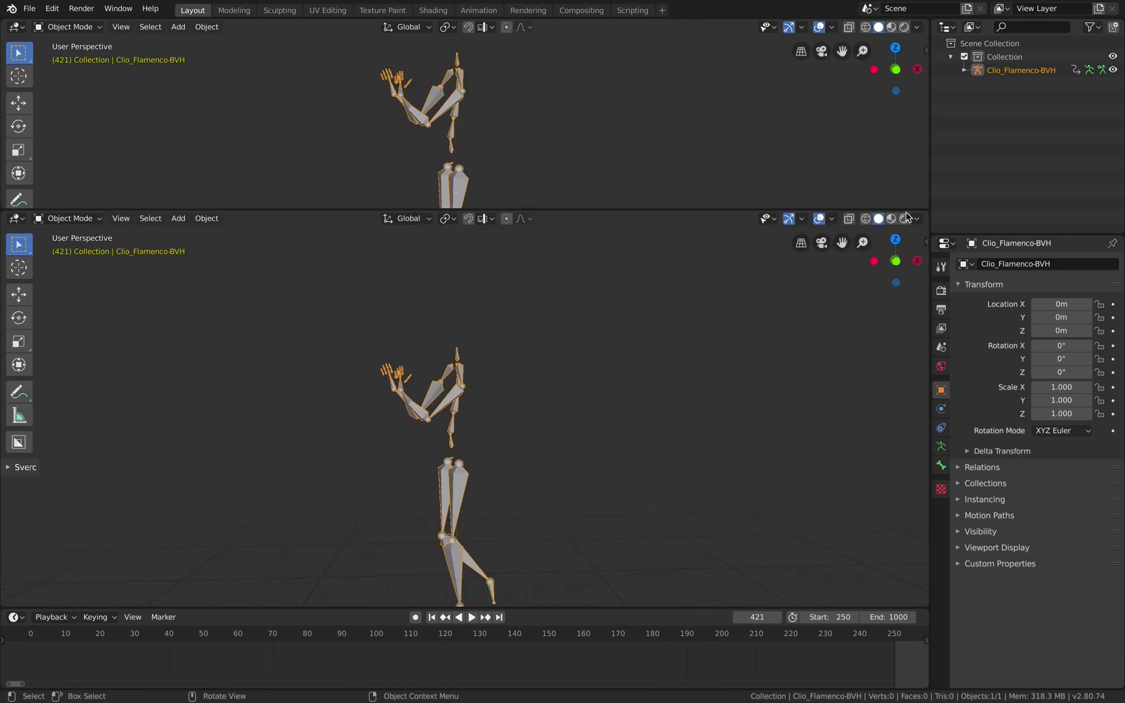
pyautogui.moveTo(930, 114); pyautogui.dragTo(888, 114)
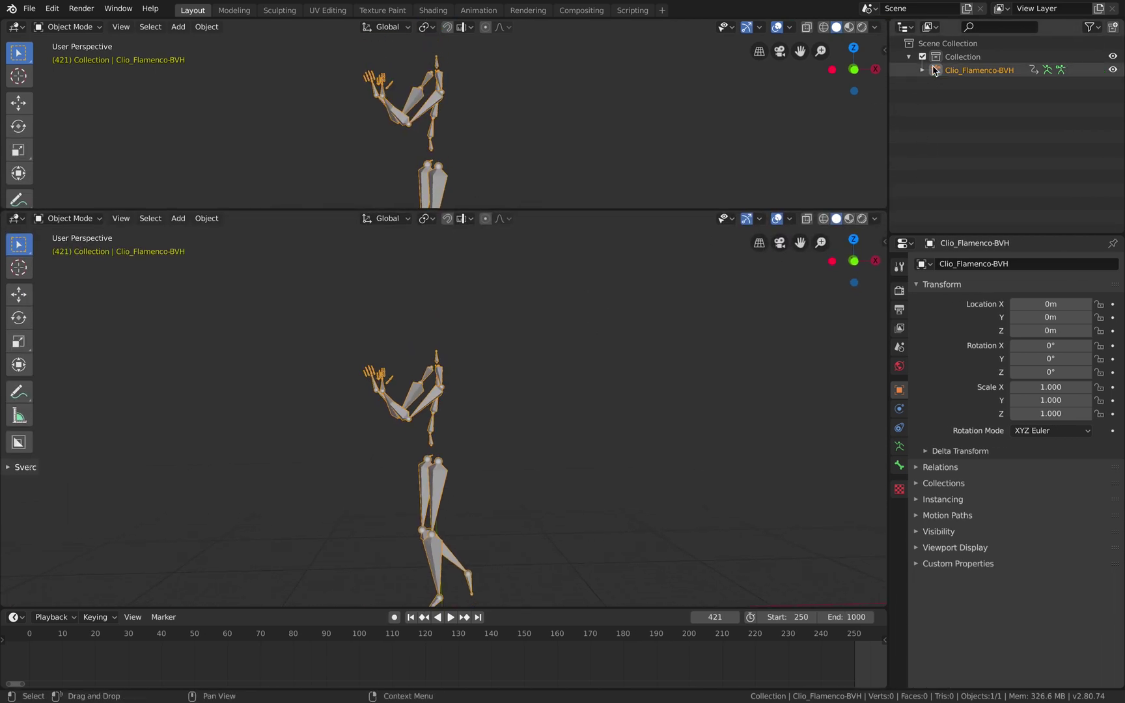
pyautogui.click(15, 27)
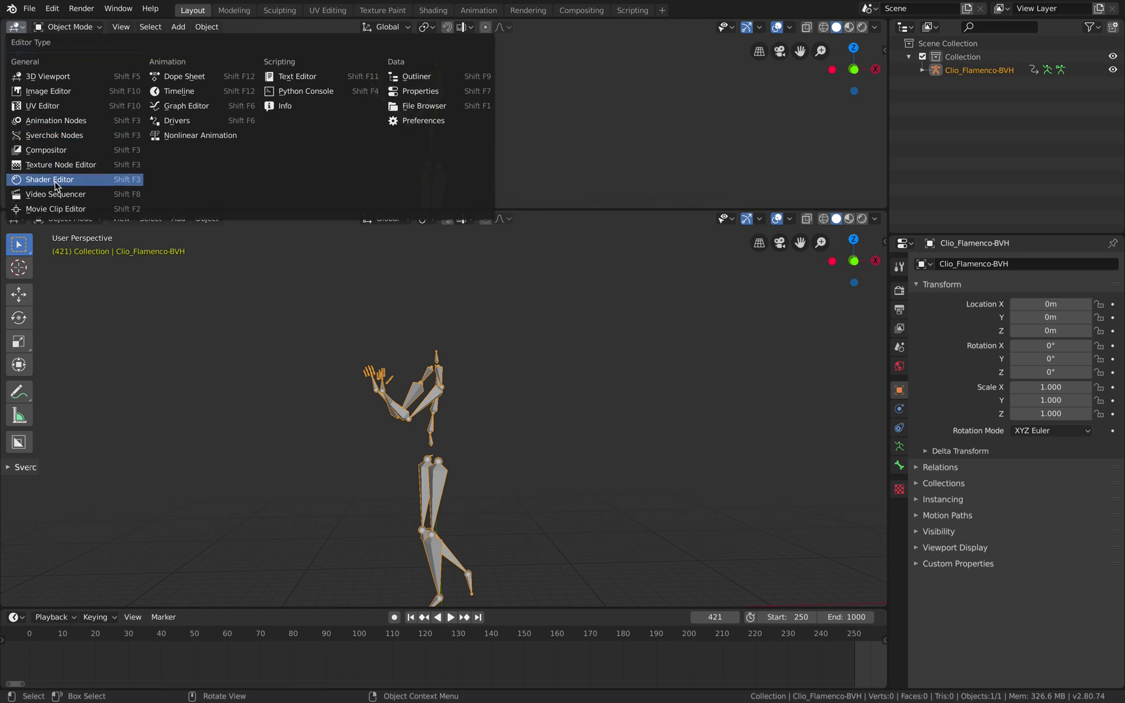
pyautogui.click(56, 120)
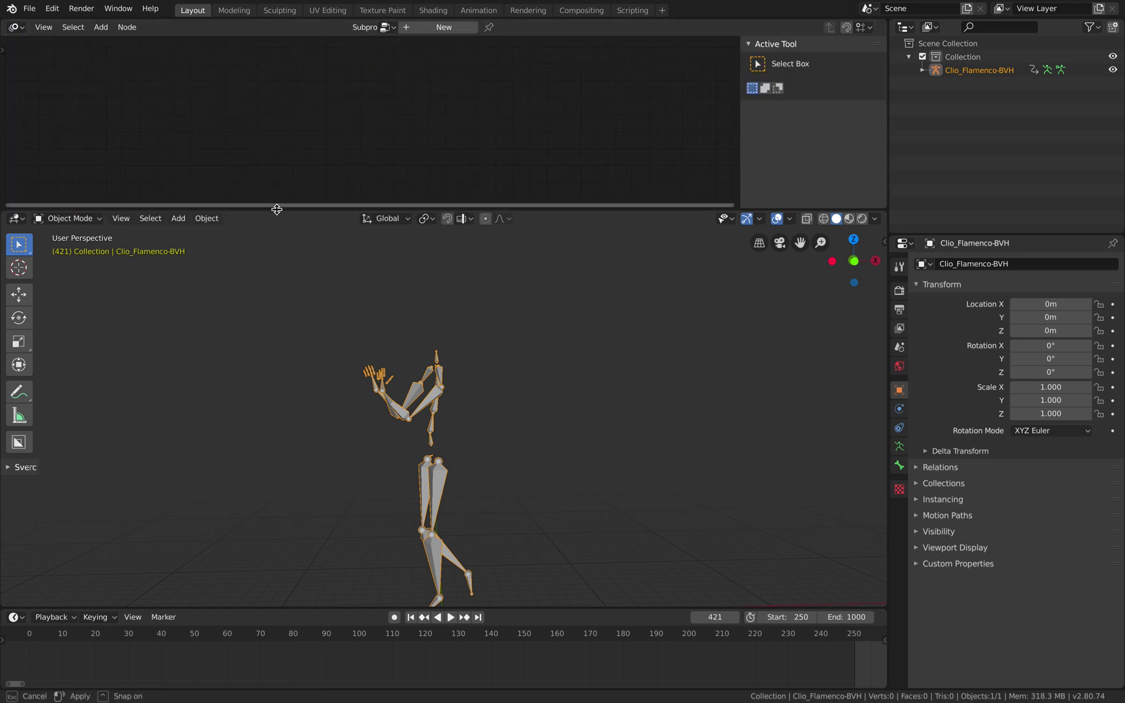
pyautogui.moveTo(277, 207); pyautogui.dragTo(293, 297)
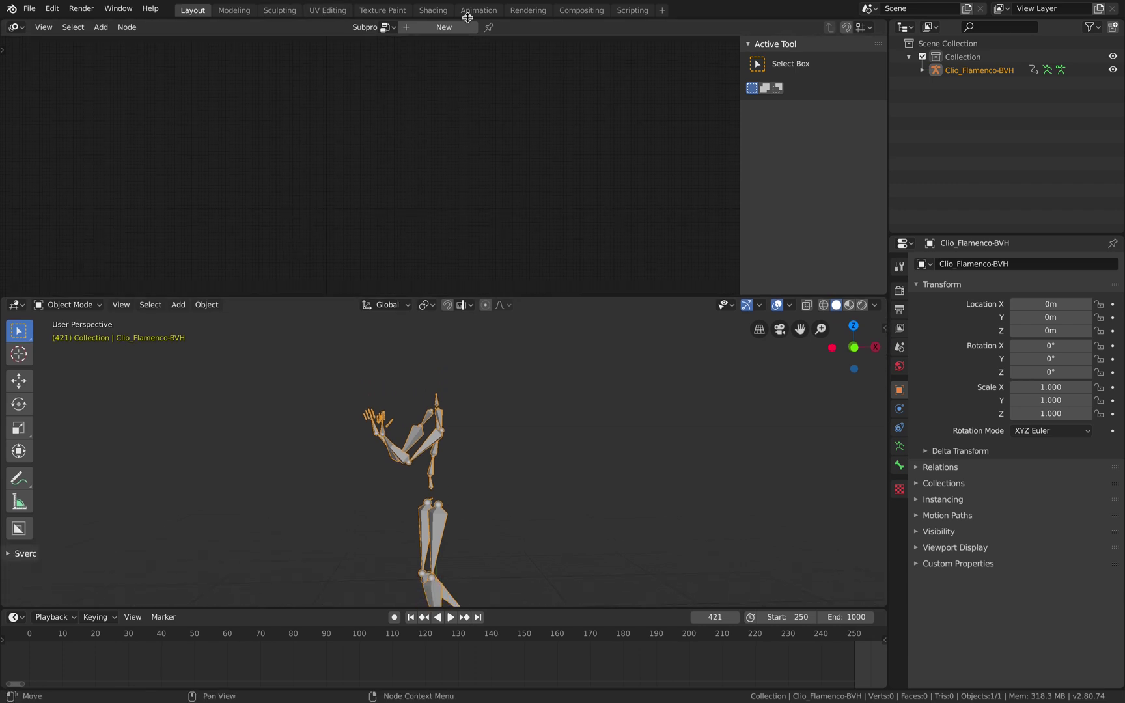
pyautogui.click(55, 9)
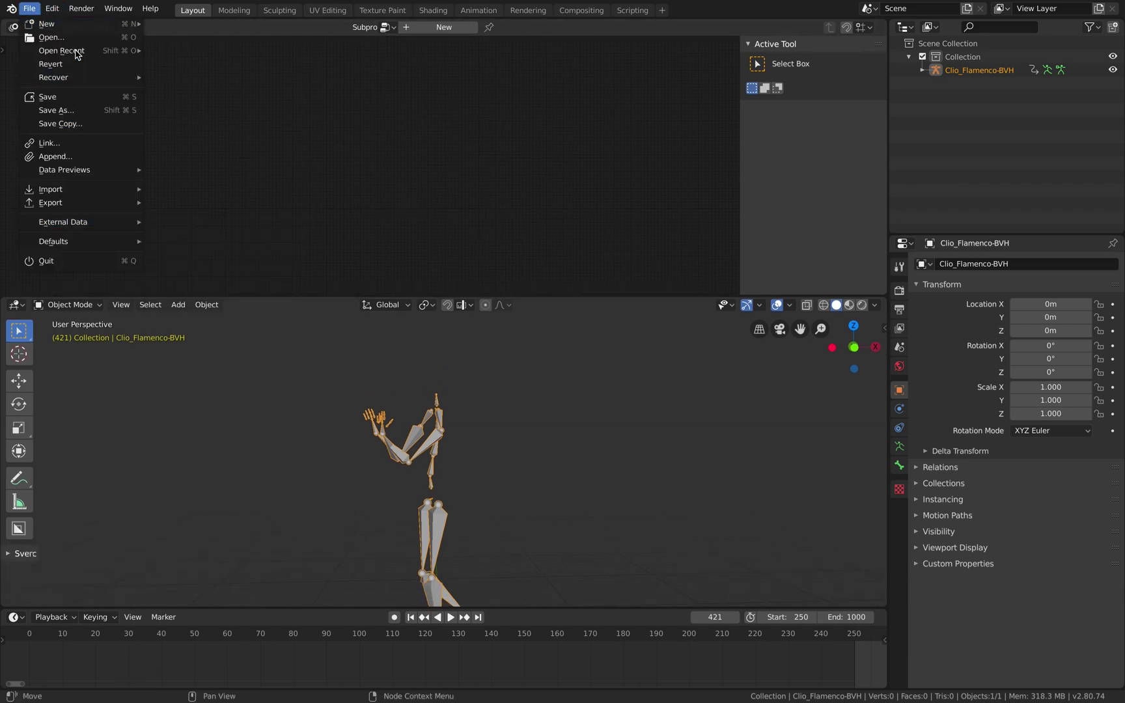
pyautogui.click(150, 9)
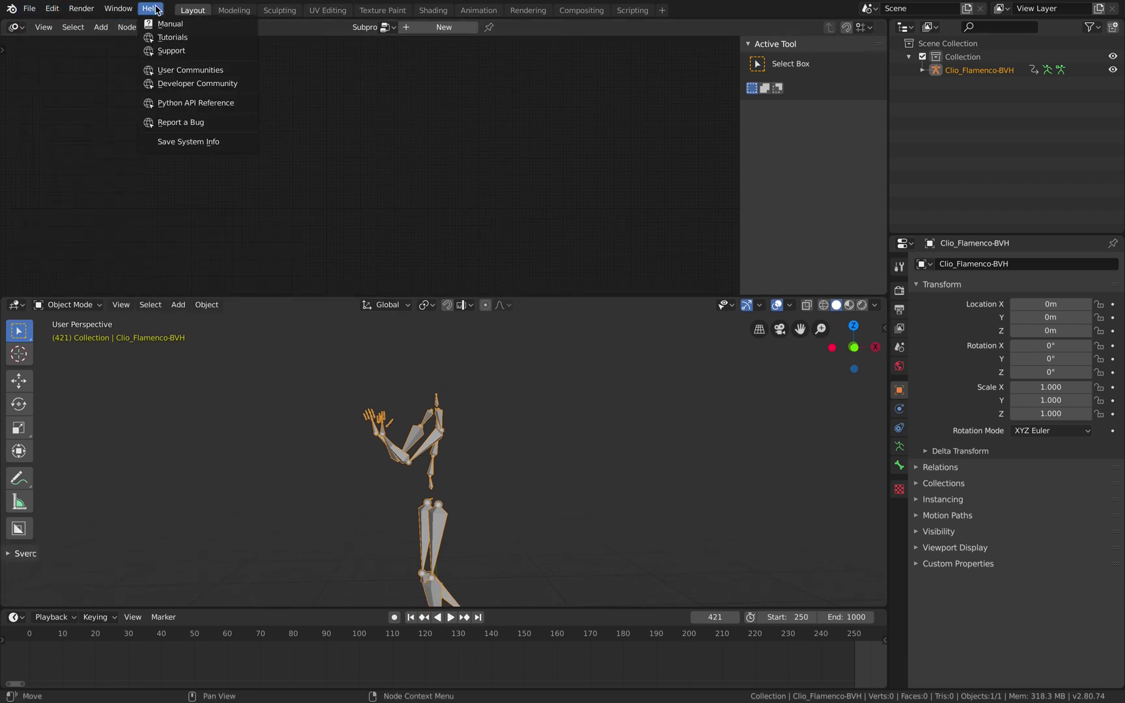
pyautogui.click(174, 142)
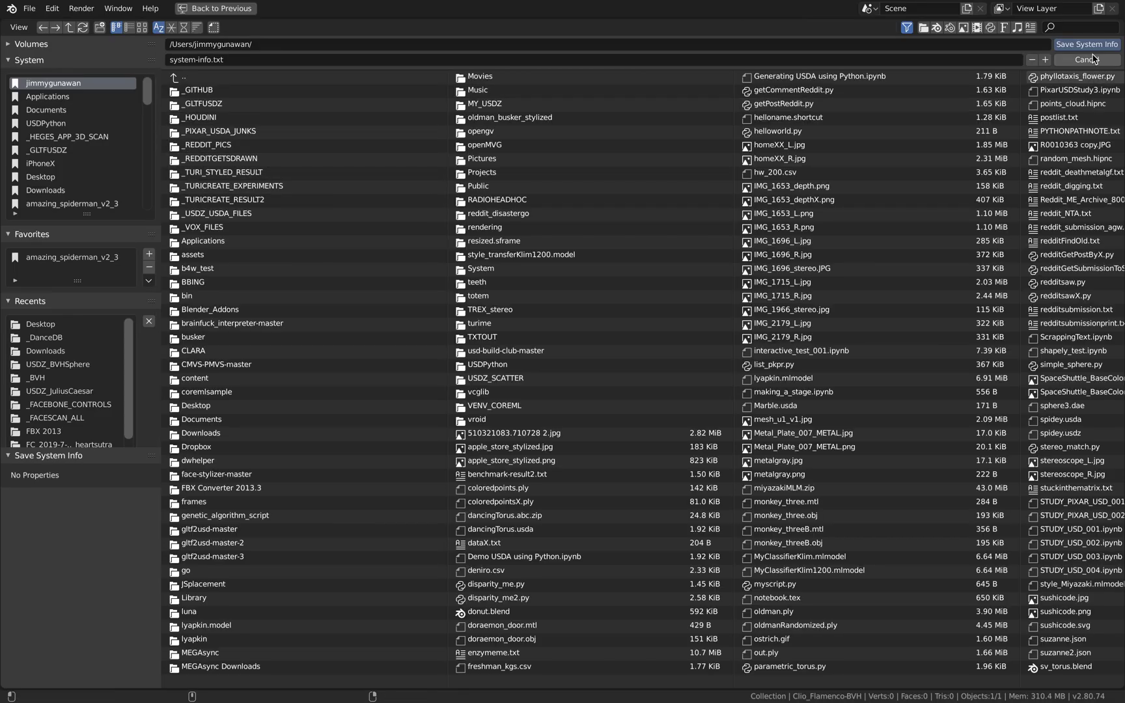
pyautogui.click(1094, 59)
# Check the Blender version and build date on the splash screen
pyautogui.moveTo(194, 15)
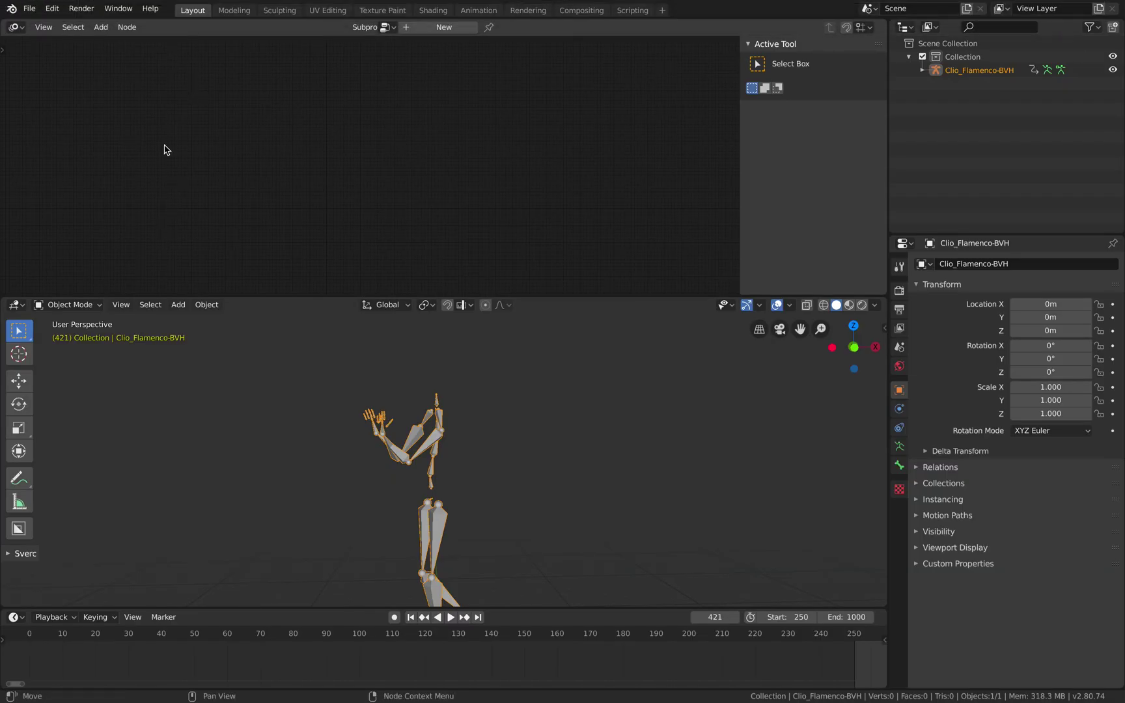
pyautogui.click(150, 8)
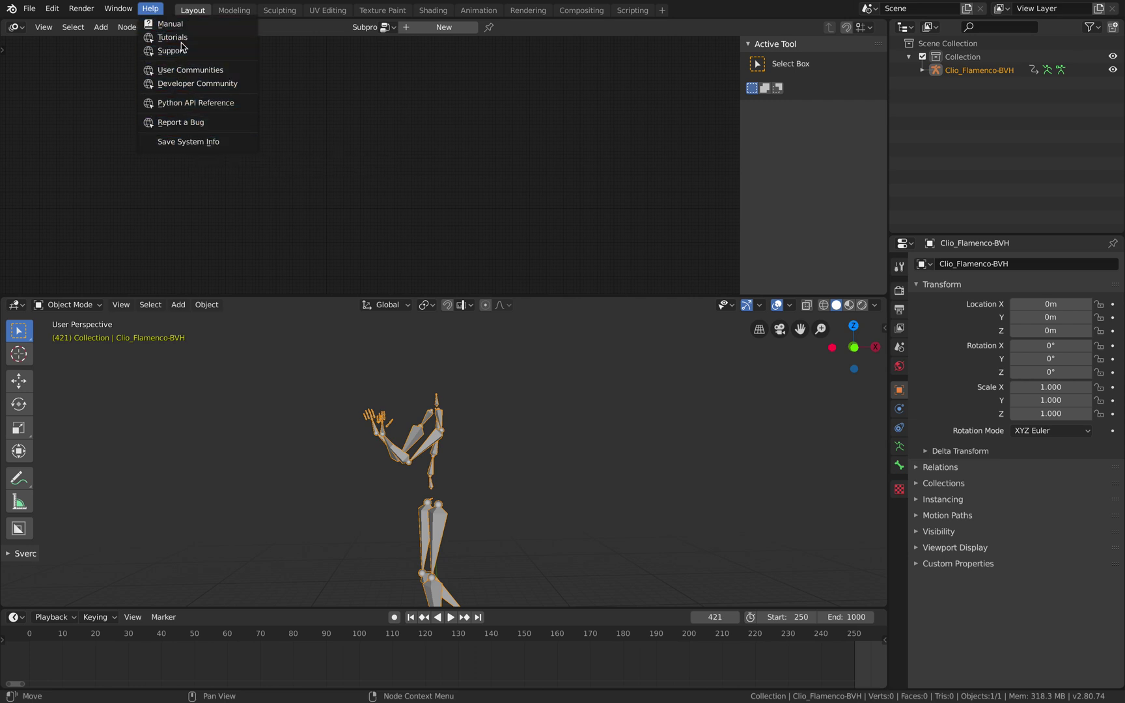
pyautogui.click(31, 8)
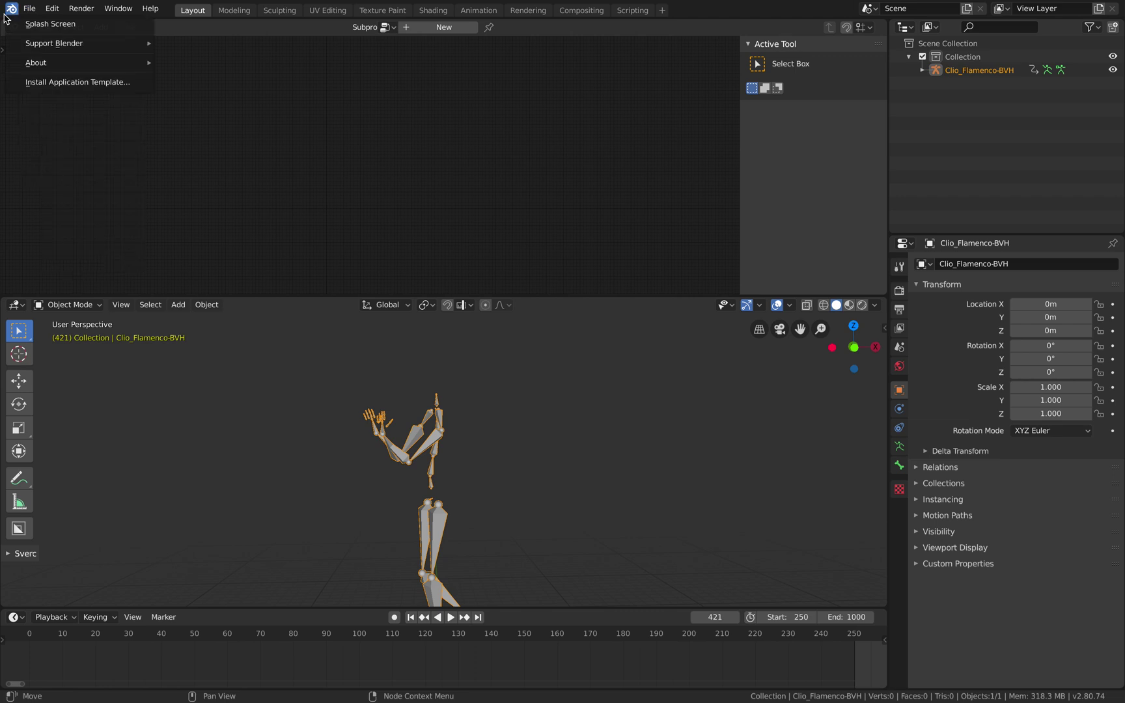
pyautogui.click(26, 25)
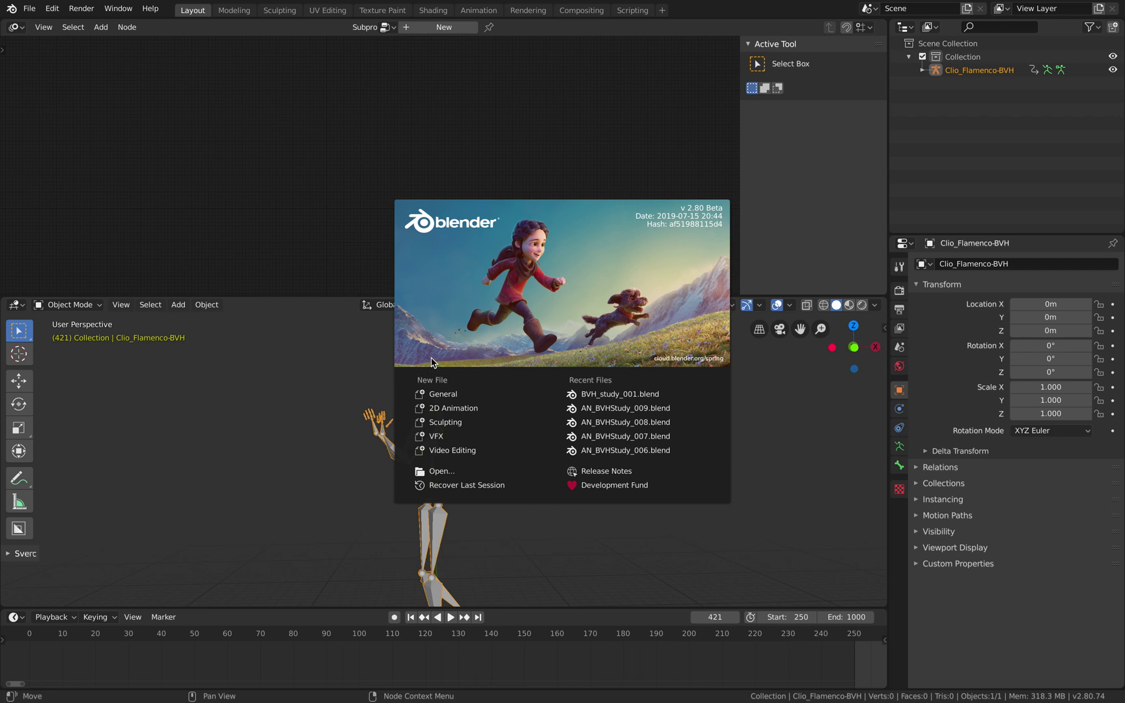
pyautogui.click(362, 382)
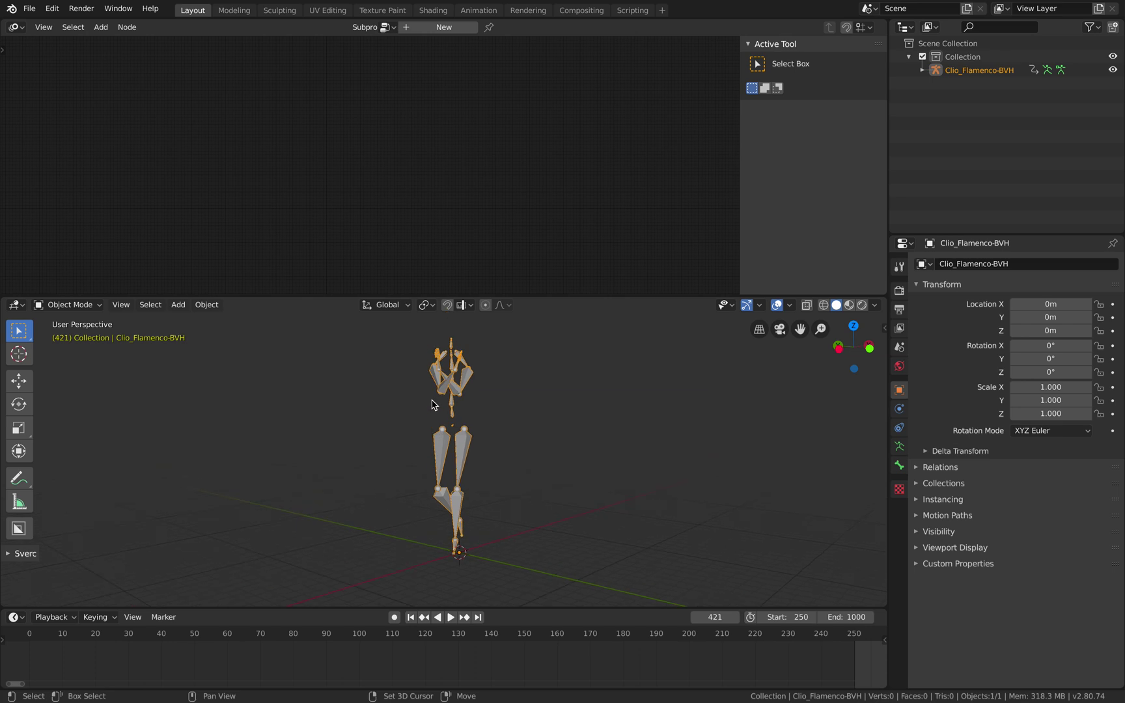
# Save the file and create a new node tree in the Animation Nodes editor
pyautogui.moveTo(432, 404); pyautogui.dragTo(442, 391, button='middle')
pyautogui.hotkey('ctrl', 's')
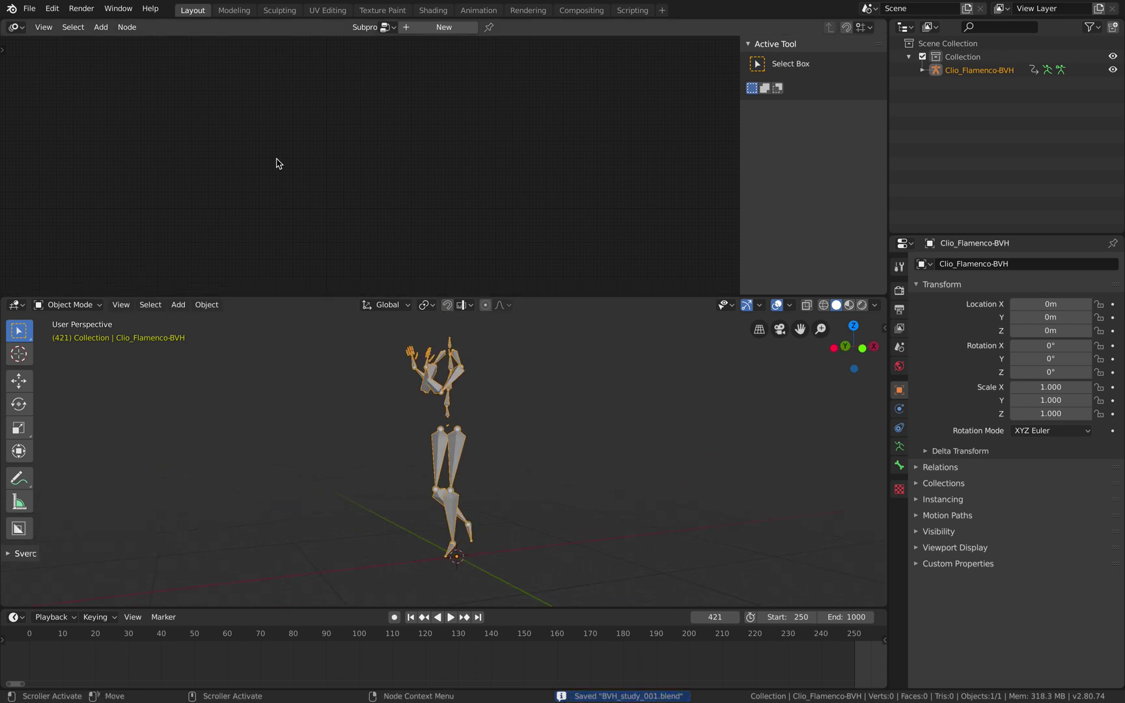
pyautogui.click(19, 28)
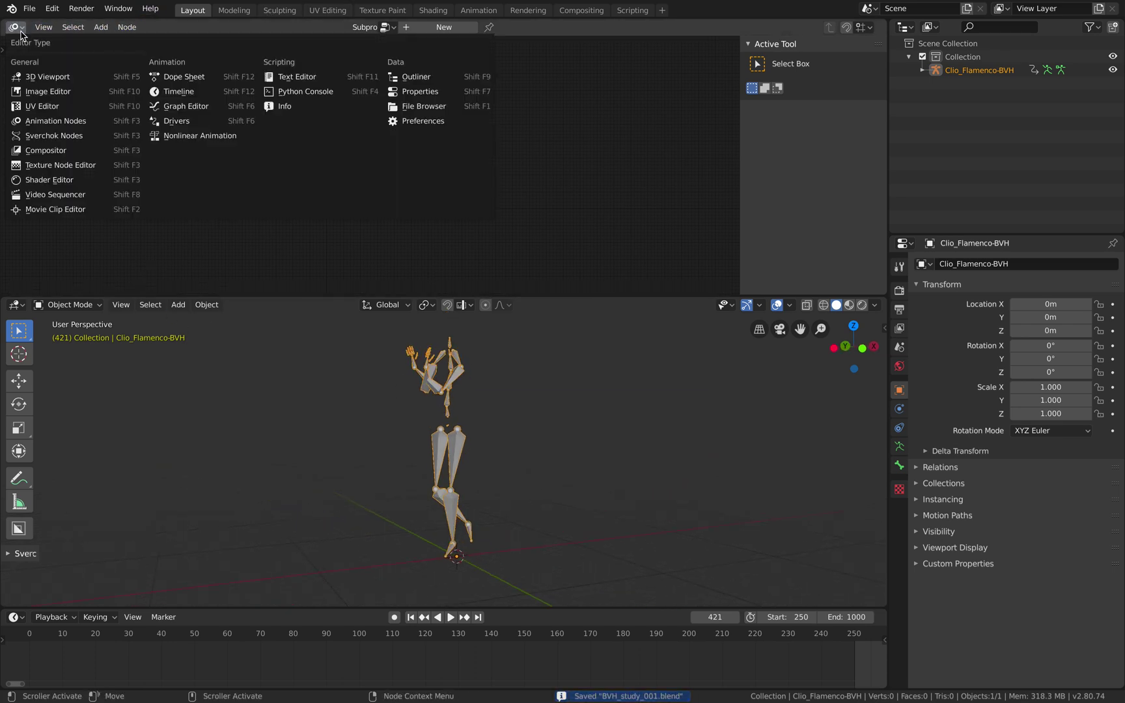
pyautogui.click(39, 122)
pyautogui.click(422, 29)
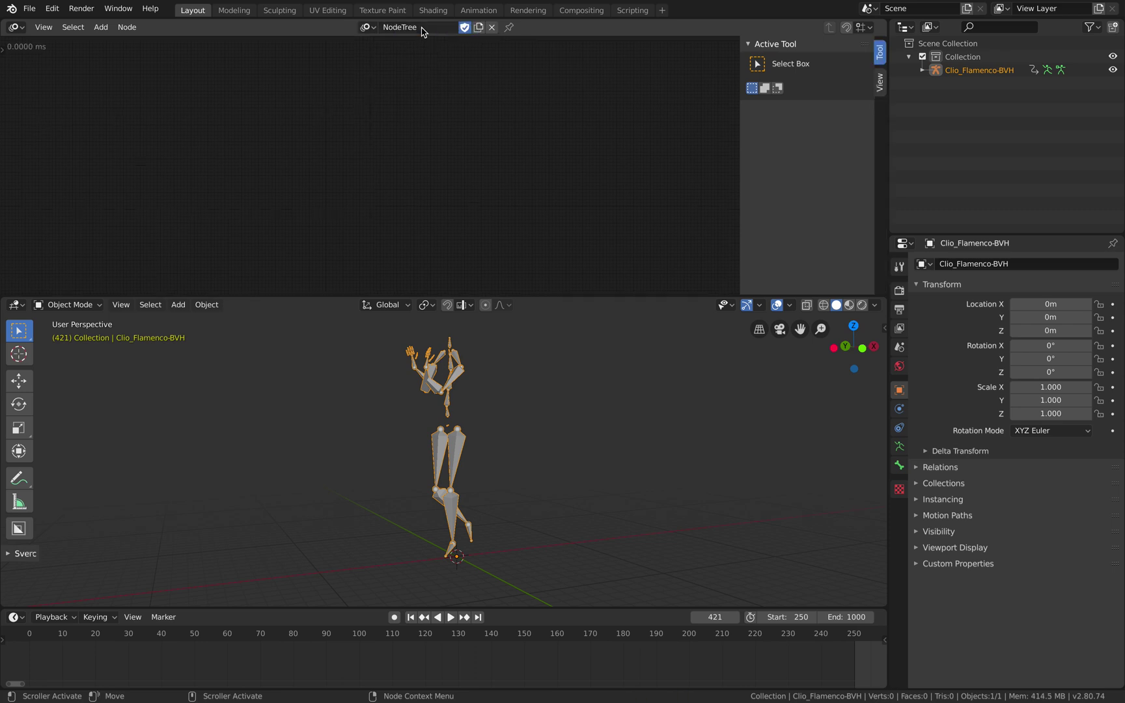
pyautogui.hotkey('shift', 'a')
pyautogui.click(308, 167)
pyautogui.press('Escape')
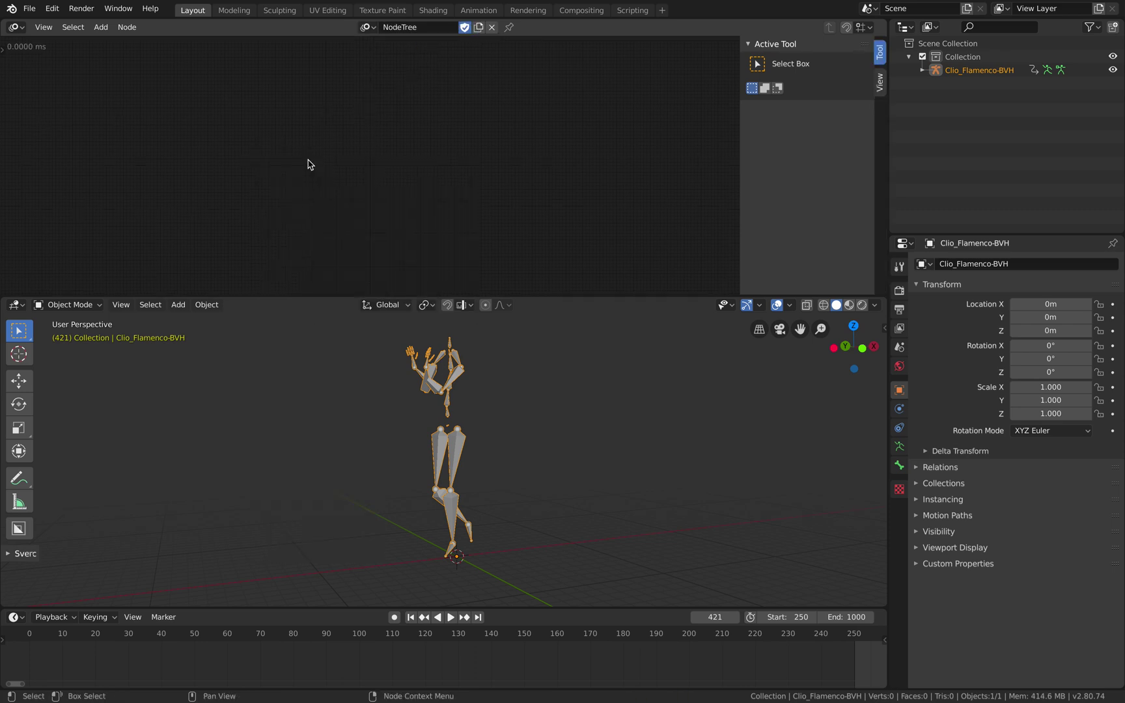
# Add an Armature Info node to the node tree and save the file
pyautogui.hotkey('shift', 'a')
pyautogui.click(309, 186)
pyautogui.write('arm')
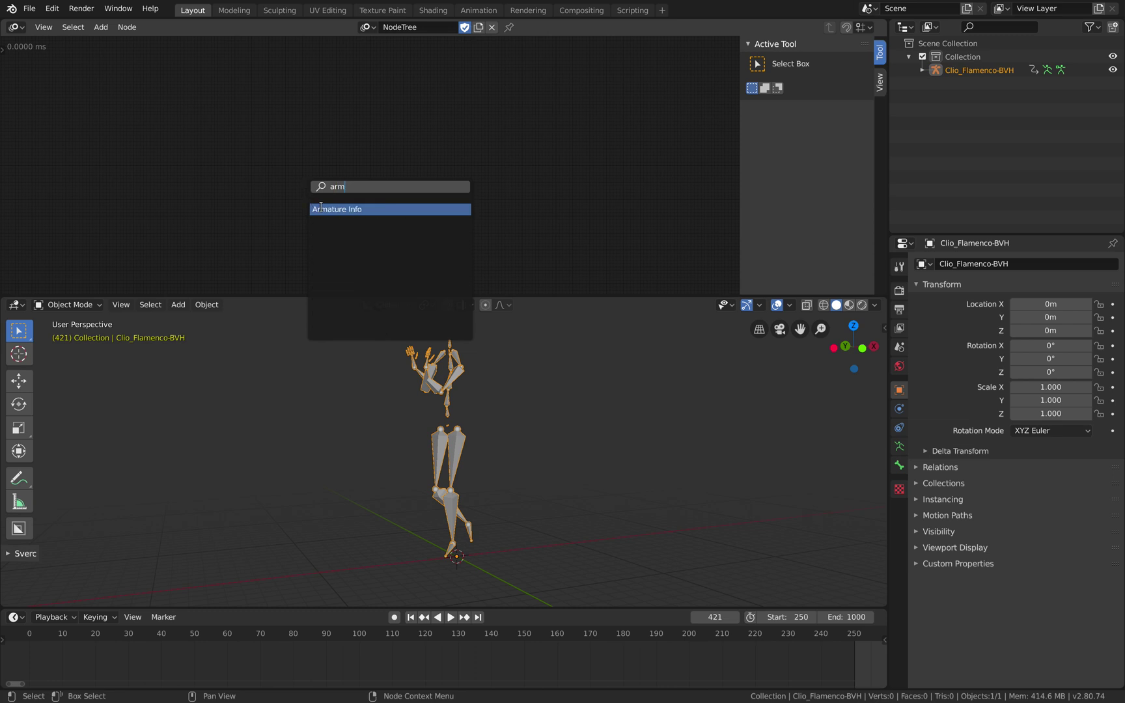
pyautogui.click(321, 209)
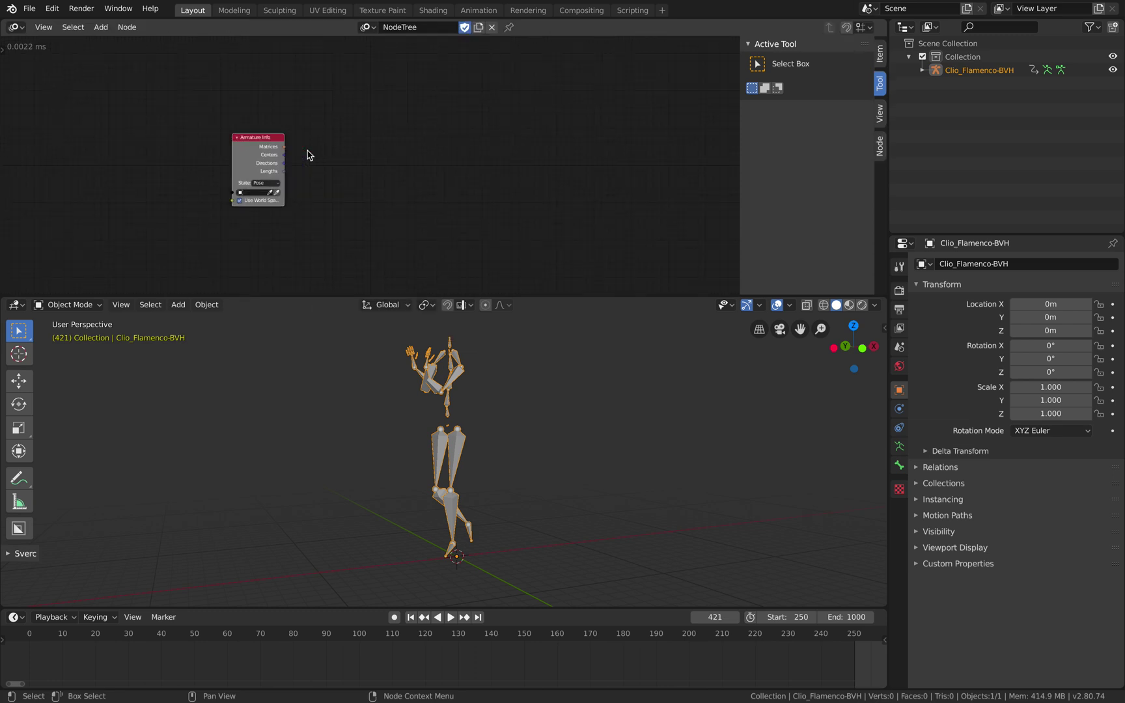
pyautogui.scroll(3, 317, 111)
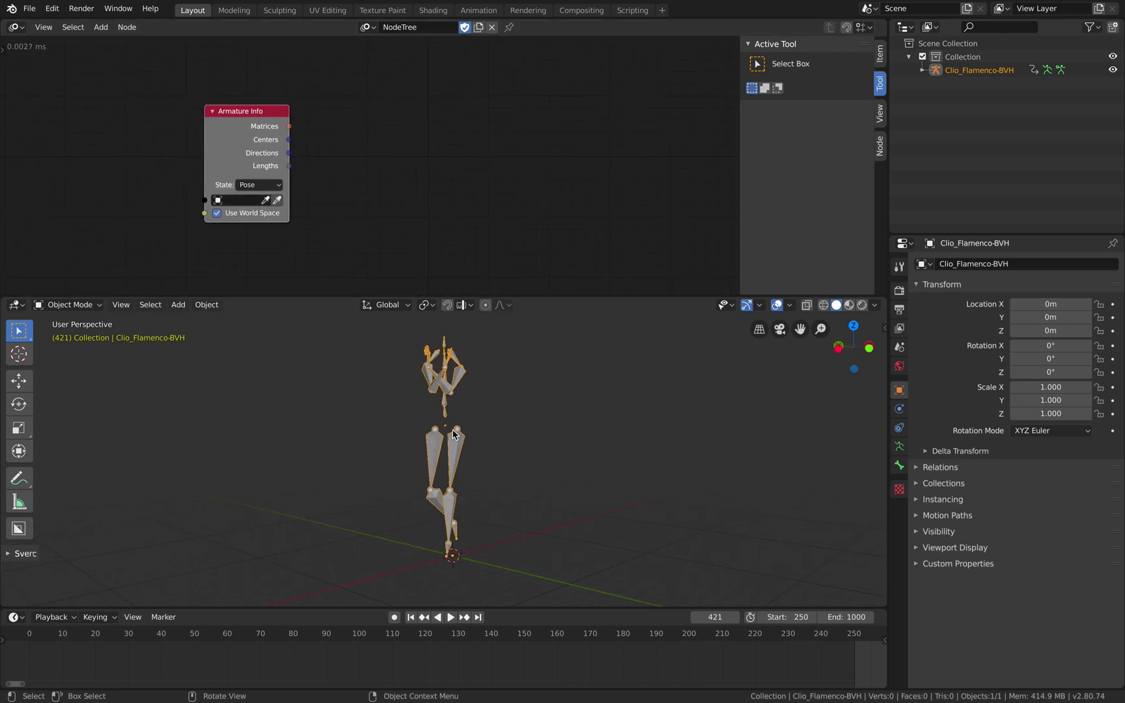
pyautogui.keyDown('shift'); pyautogui.hscroll(3, 453, 435); pyautogui.keyUp('shift')
pyautogui.hscroll(5, 453, 435)
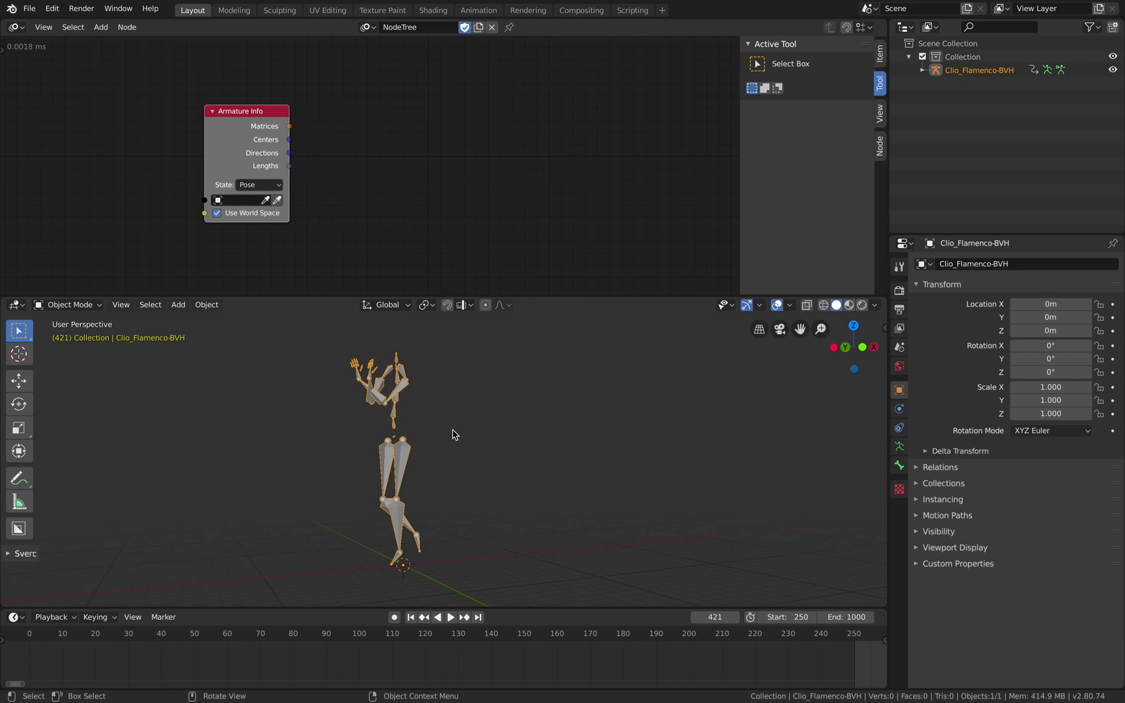
pyautogui.hotkey('ctrl', 's')
# Add an ico sphere and move it beside the armature, to about X 136 m, Y -91 m, Z 36 m
pyautogui.hscroll(5, 454, 434)
pyautogui.hscroll(3, 407, 440)
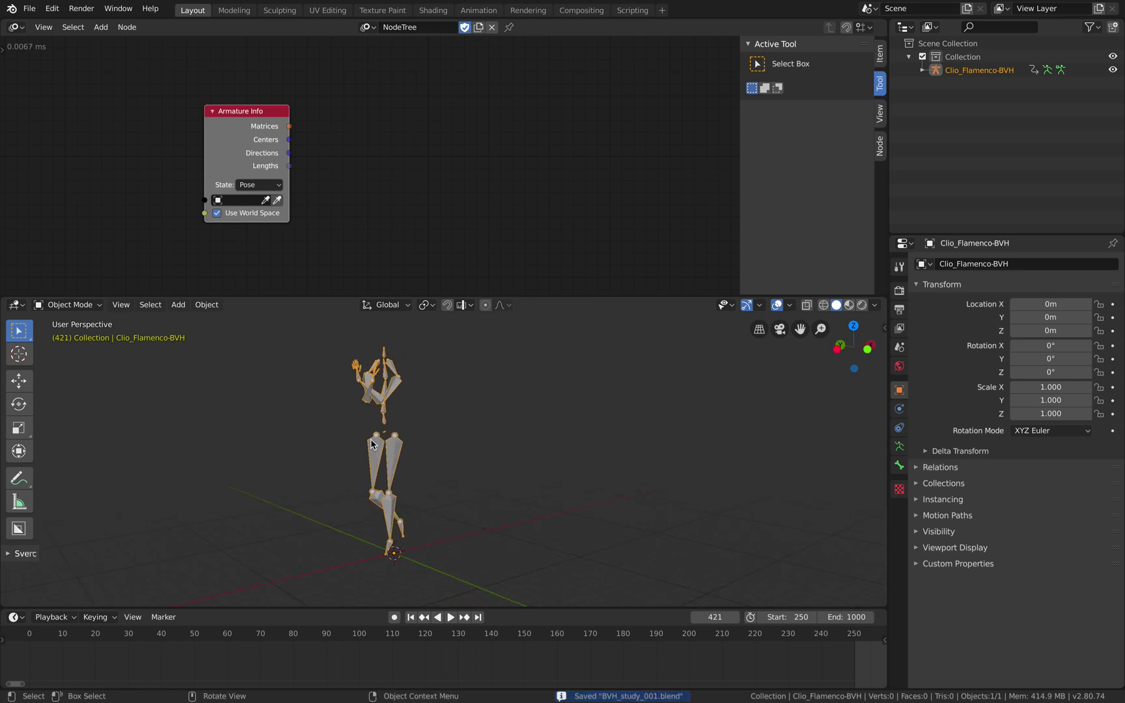
pyautogui.hotkey('shift', 'a')
pyautogui.moveTo(498, 432)
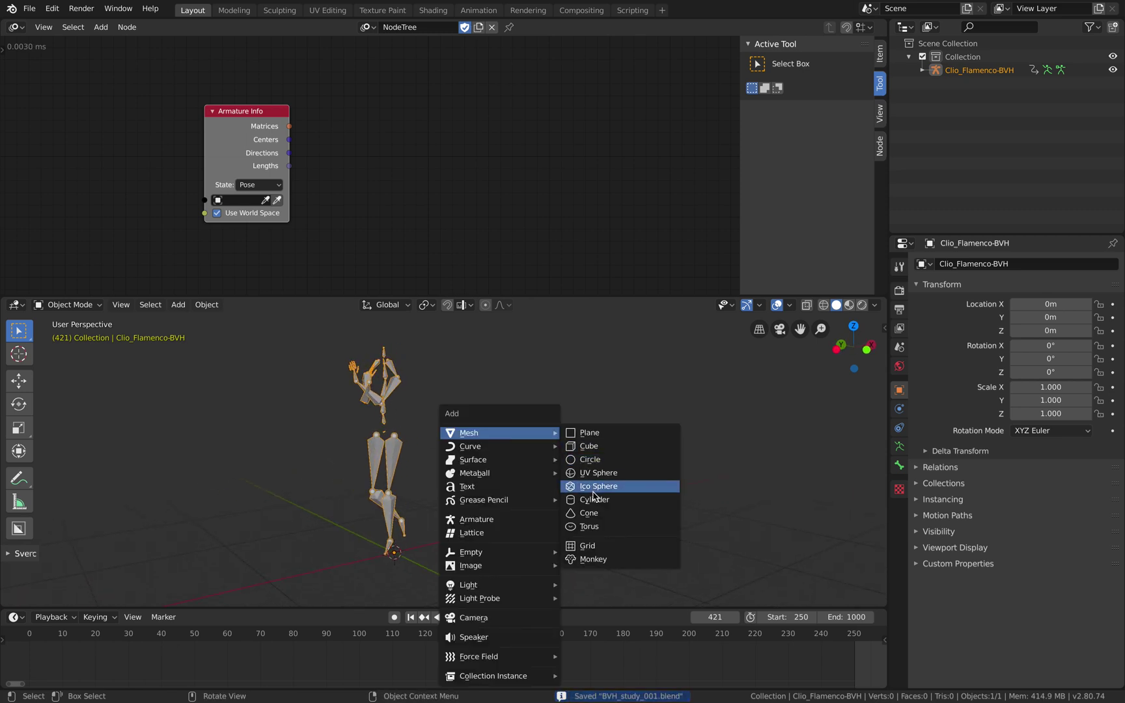
pyautogui.click(597, 485)
pyautogui.press('g')
pyautogui.click(654, 437)
# Scale the ico sphere uniformly to about 10.5 and save the file
pyautogui.press('s')
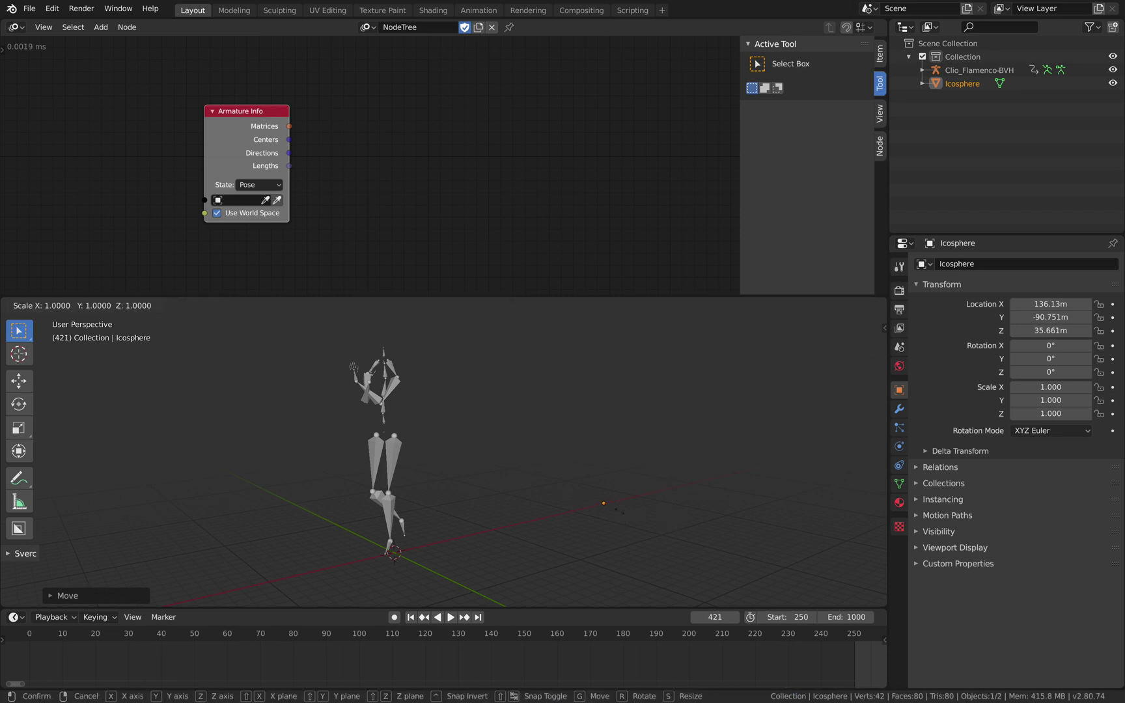
pyautogui.click(764, 556)
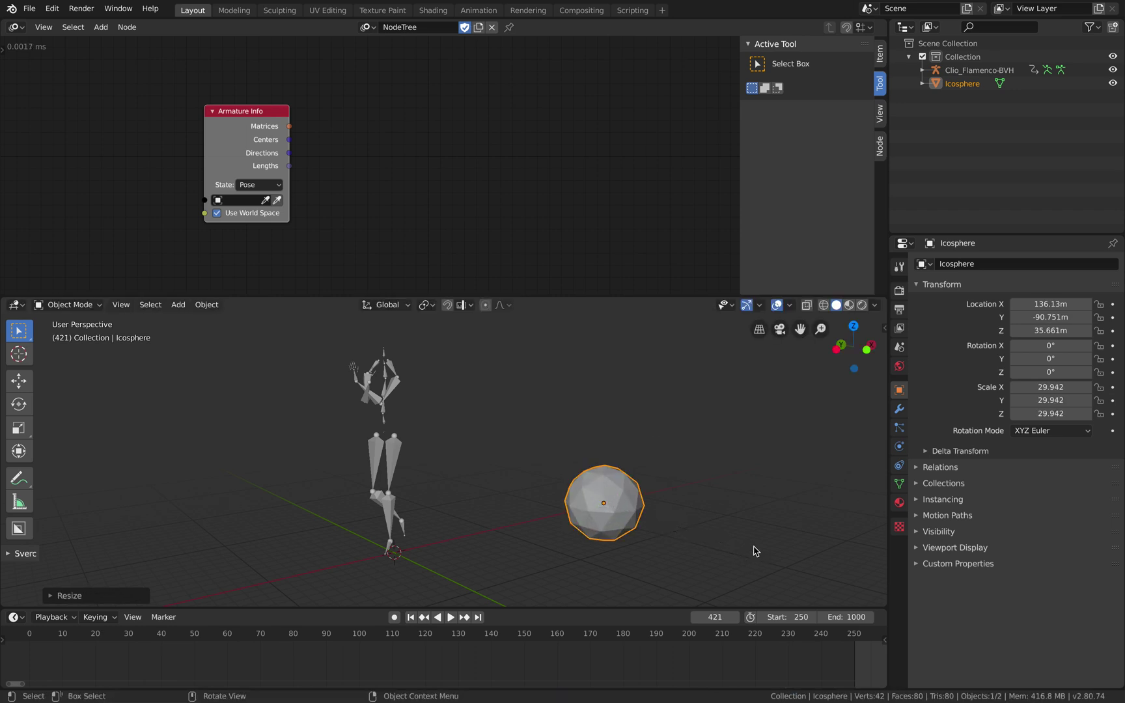
pyautogui.moveTo(622, 546); pyautogui.dragTo(602, 541, button='middle')
pyautogui.press('s')
pyautogui.click(636, 496)
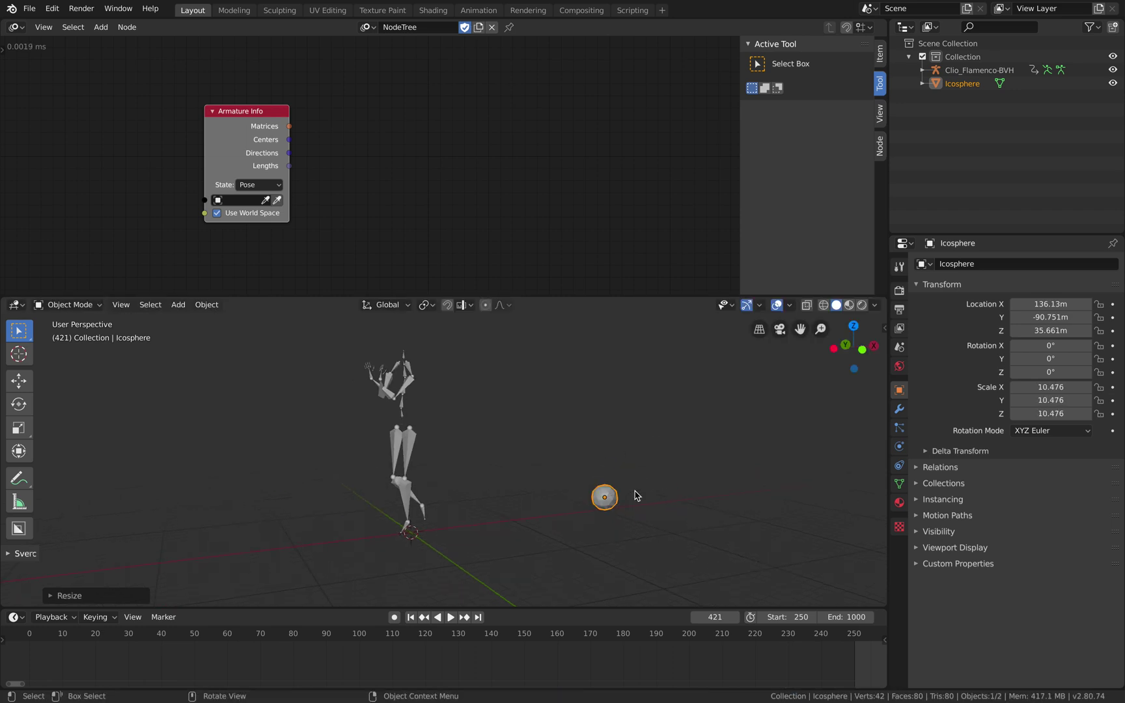
pyautogui.scroll(3, 516, 475)
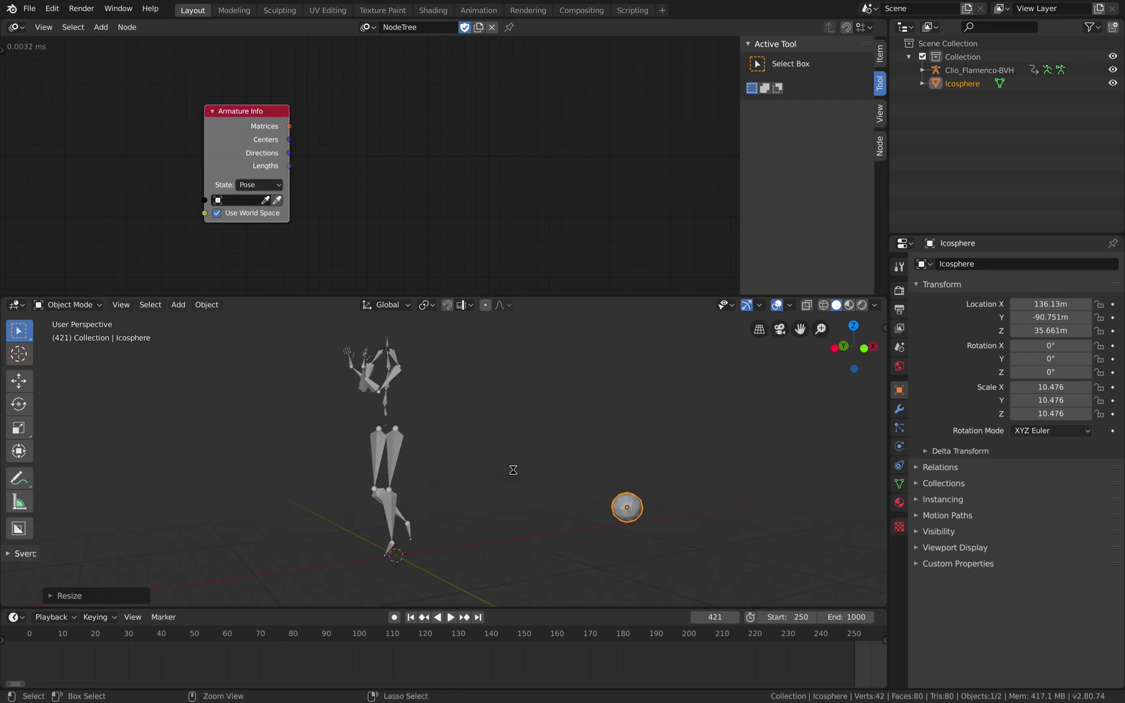
pyautogui.hotkey('ctrl', 's')
# Add an Object Instancer node beside the Armature Info node and save the file
pyautogui.hotkey('shift', 'a')
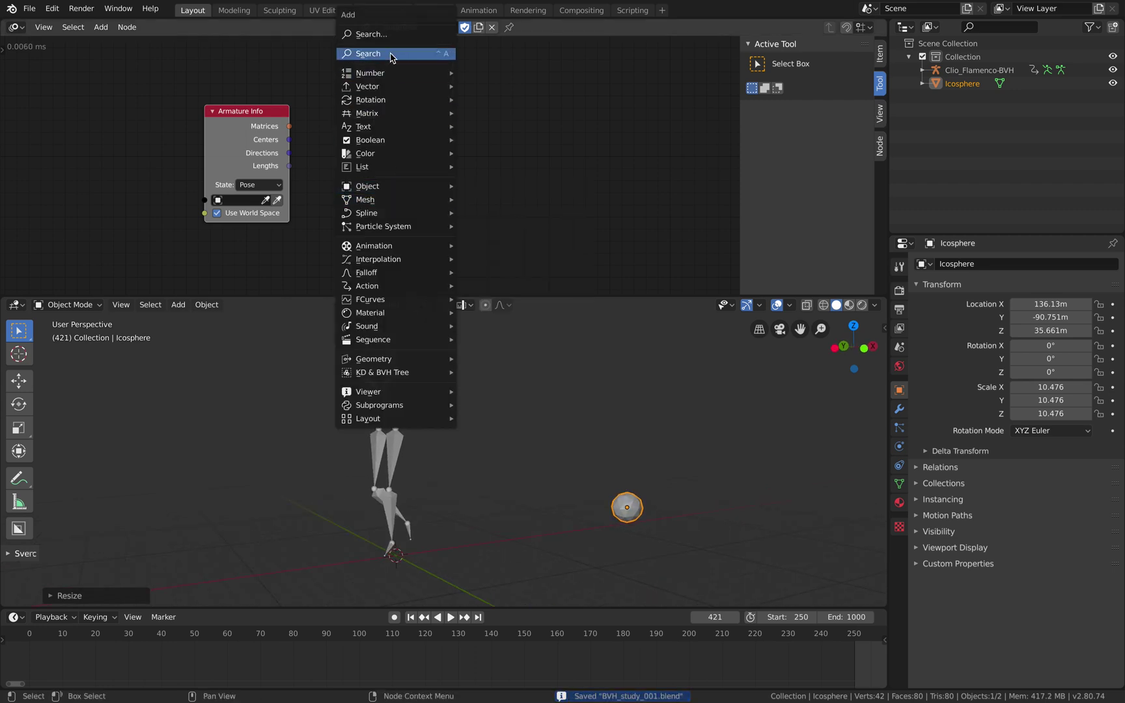
pyautogui.click(389, 53)
pyautogui.write('insta')
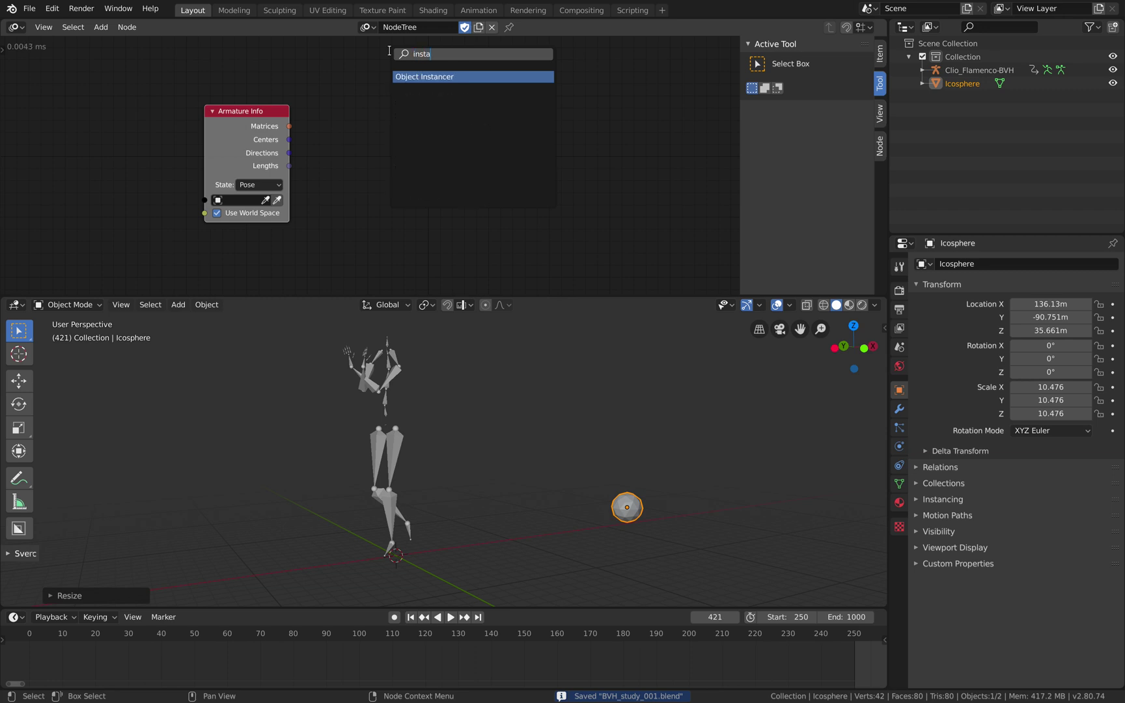
pyautogui.press('Return')
pyautogui.click(430, 68)
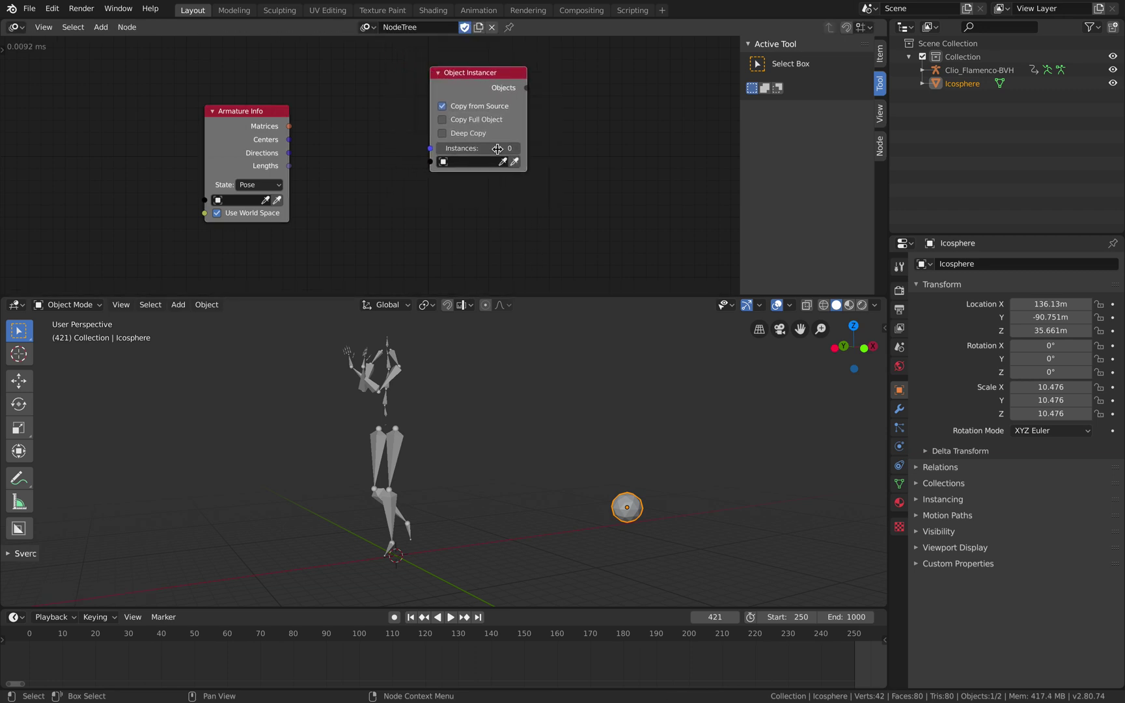
pyautogui.hotkey('ctrl', 's')
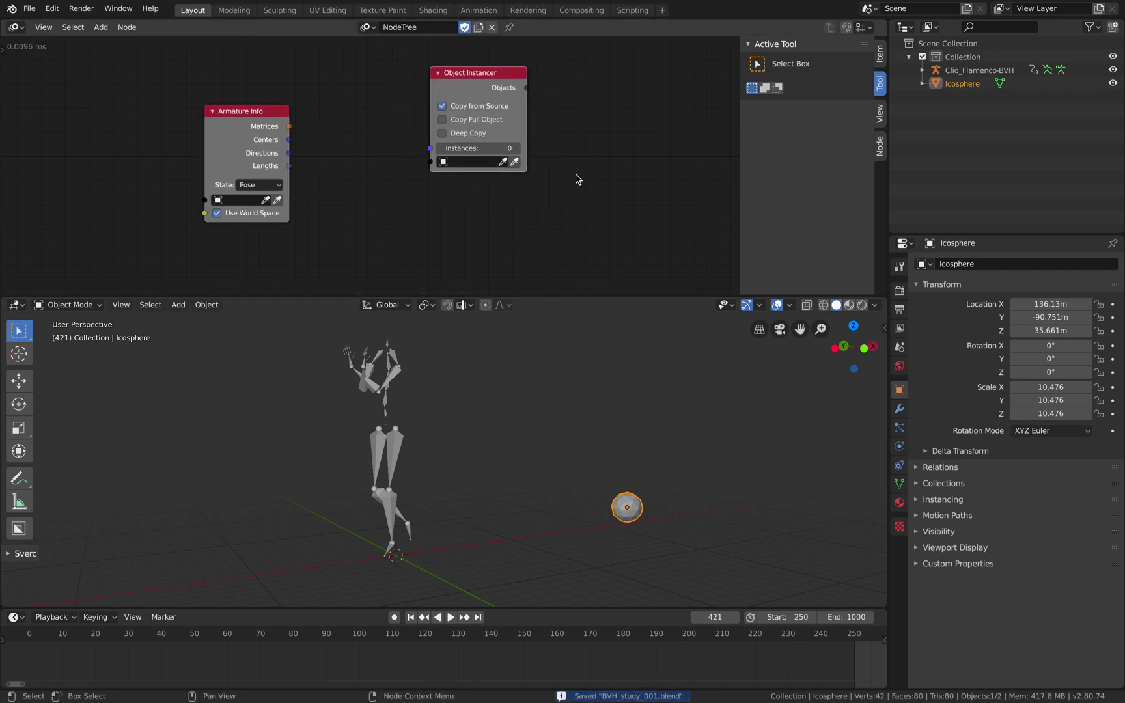
# Set the Object Instancer's source object to Icosphere, space out the two nodes and save the file
pyautogui.click(508, 162)
pyautogui.click(624, 503)
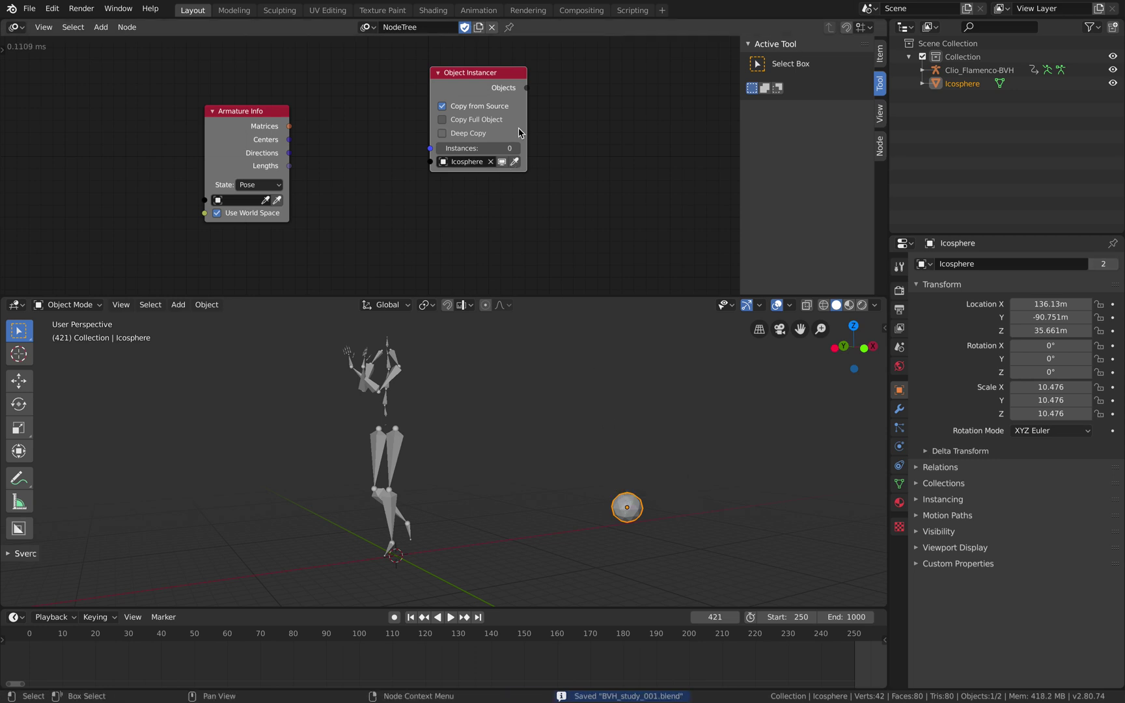
pyautogui.moveTo(256, 112); pyautogui.dragTo(197, 117)
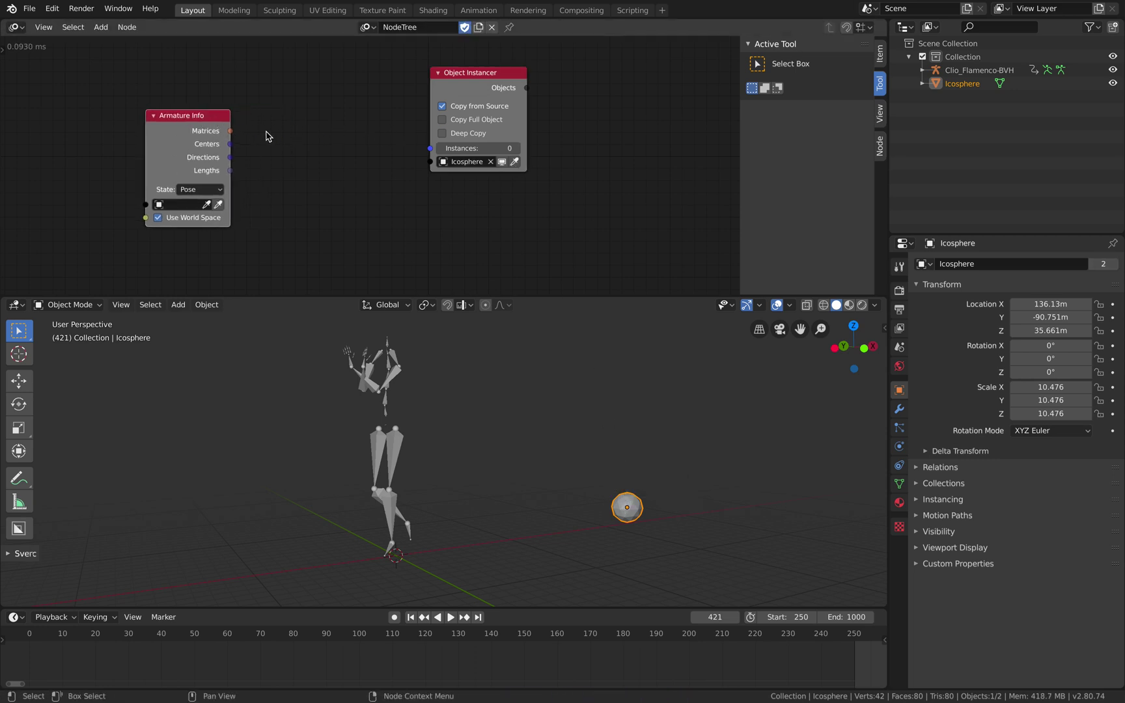
pyautogui.moveTo(479, 112); pyautogui.dragTo(396, 113)
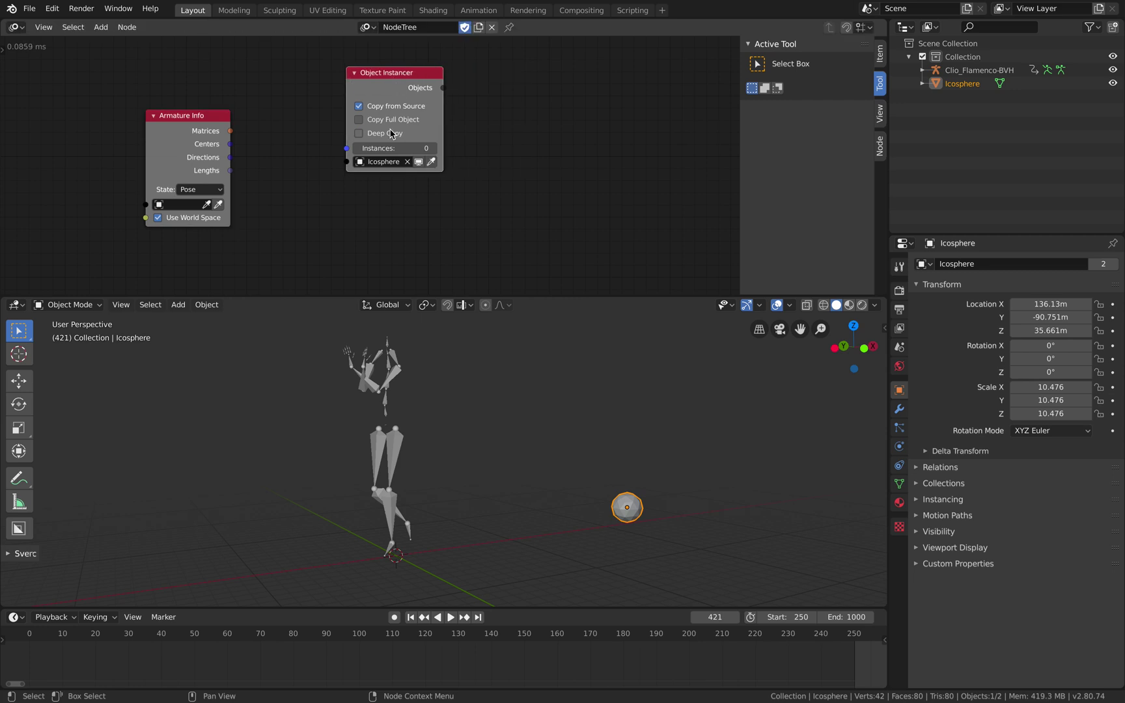
pyautogui.hotkey('ctrl', 's')
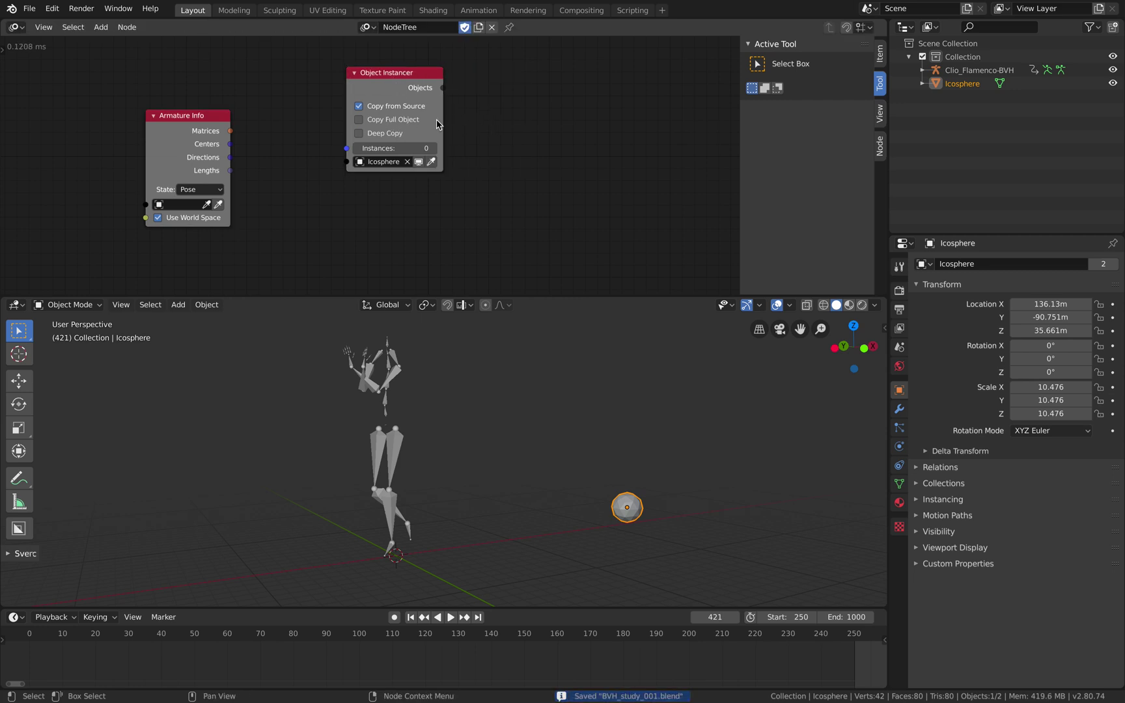
# Enable Copy Full Object and Deep Copy on the Object Instancer and link the Armature Info node's Matrices to its Instances input
pyautogui.click(384, 134)
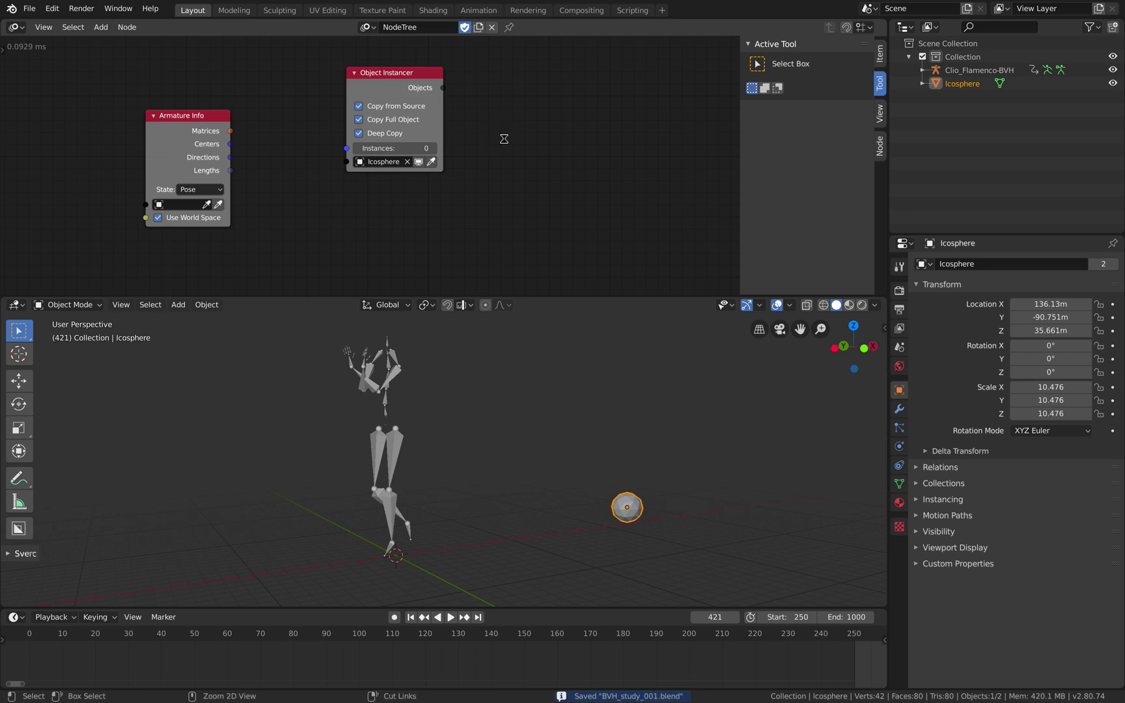
pyautogui.moveTo(230, 131); pyautogui.dragTo(346, 148)
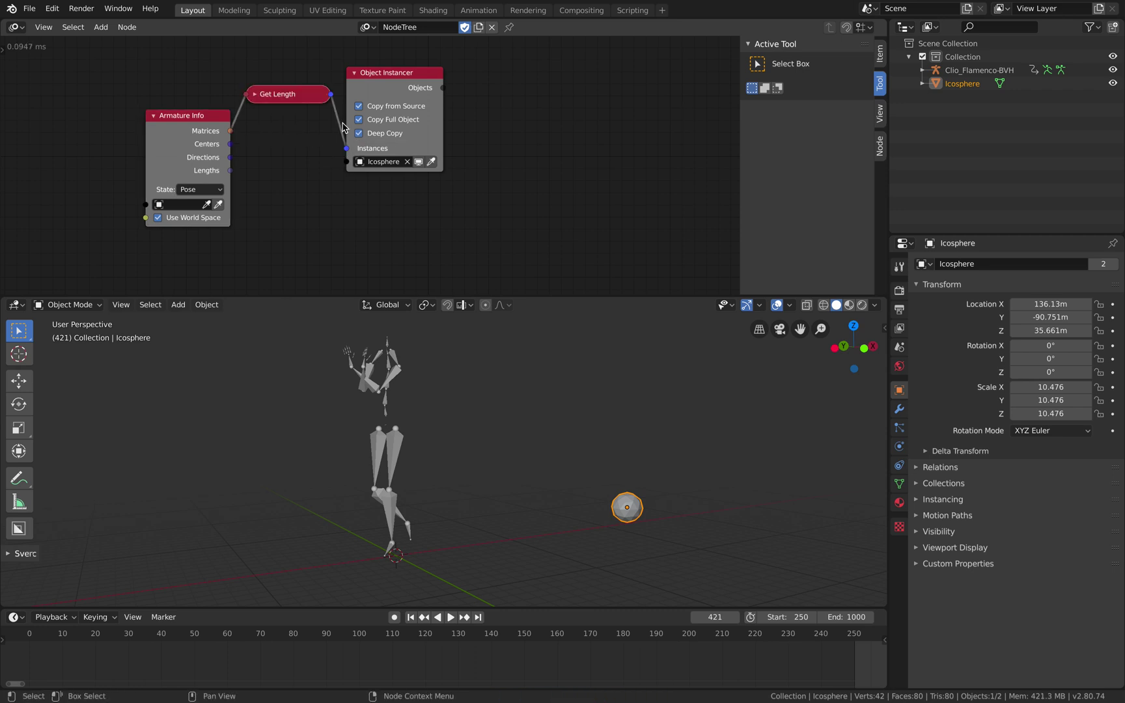
# Add an Object Matrix Output node after the Object Instancer
pyautogui.hotkey('shift', 'a')
pyautogui.click(499, 115)
pyautogui.write('ob')
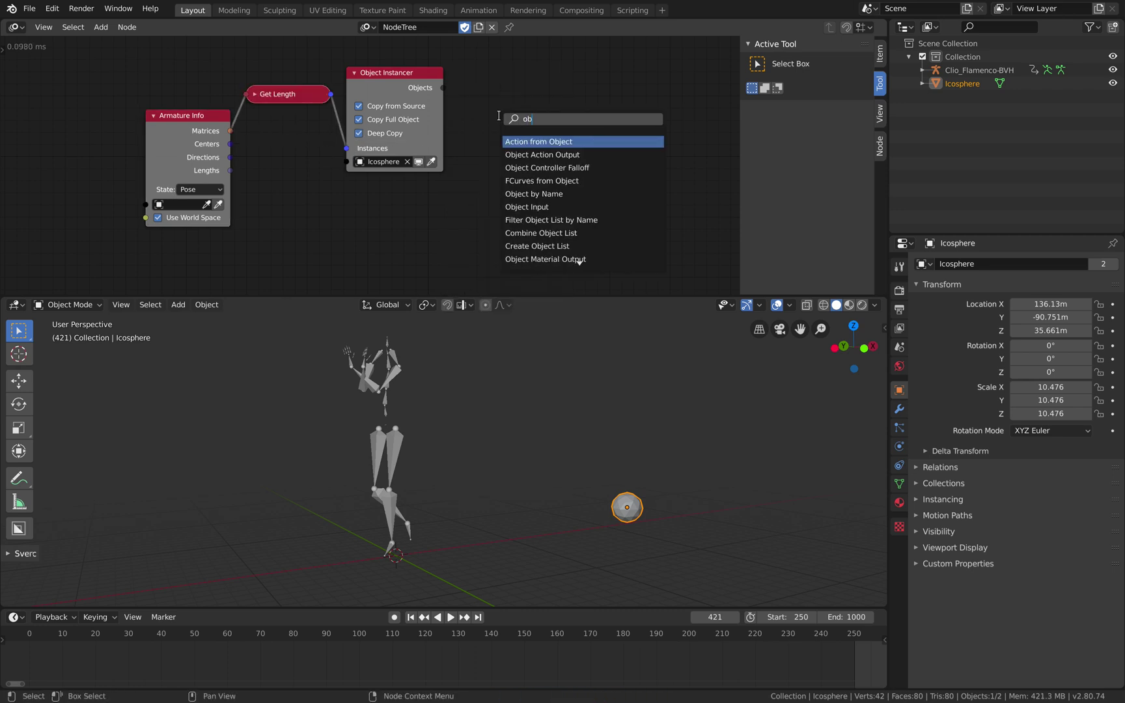
pyautogui.write('ject tr')
pyautogui.press('Down')
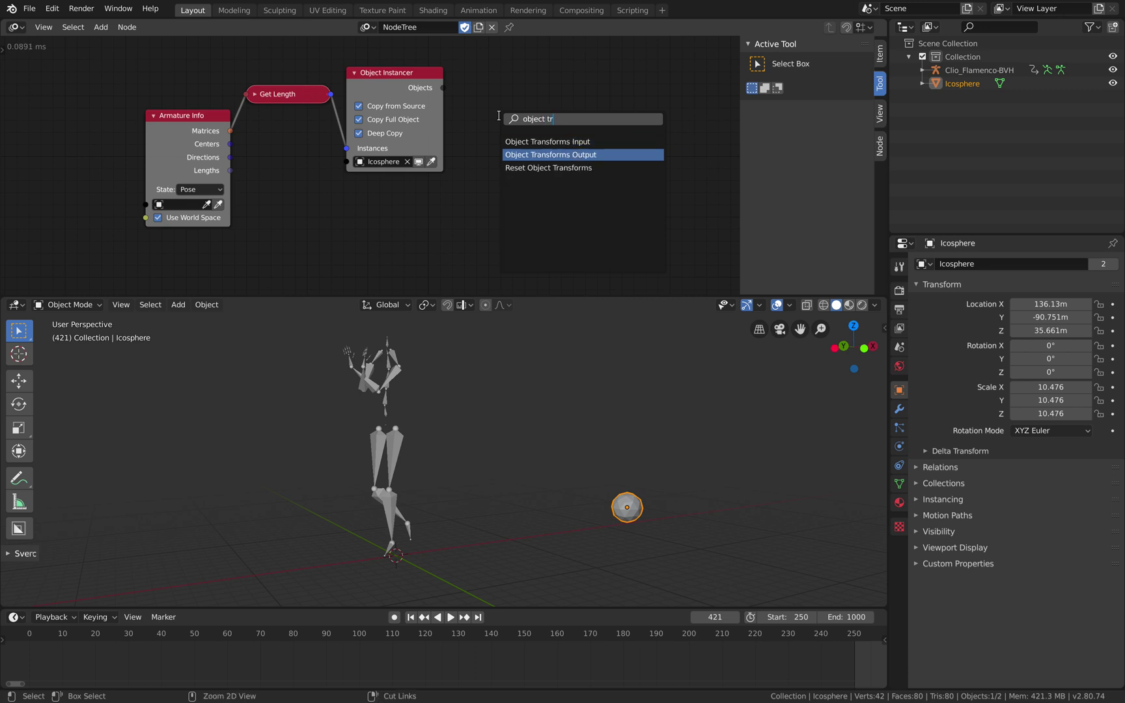
pyautogui.hotkey('ctrl', 'a')
pyautogui.write('object t')
pyautogui.press('BackSpace')
pyautogui.write('ma')
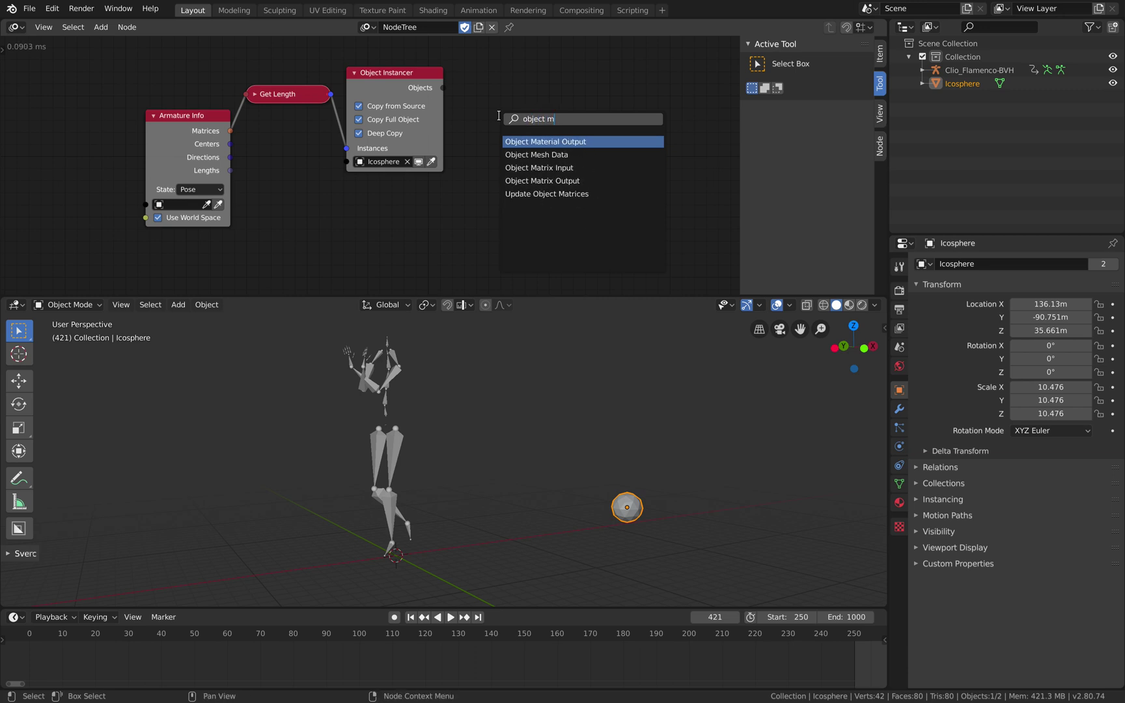
pyautogui.press('Down')
pyautogui.press('Down')
pyautogui.press('Return')
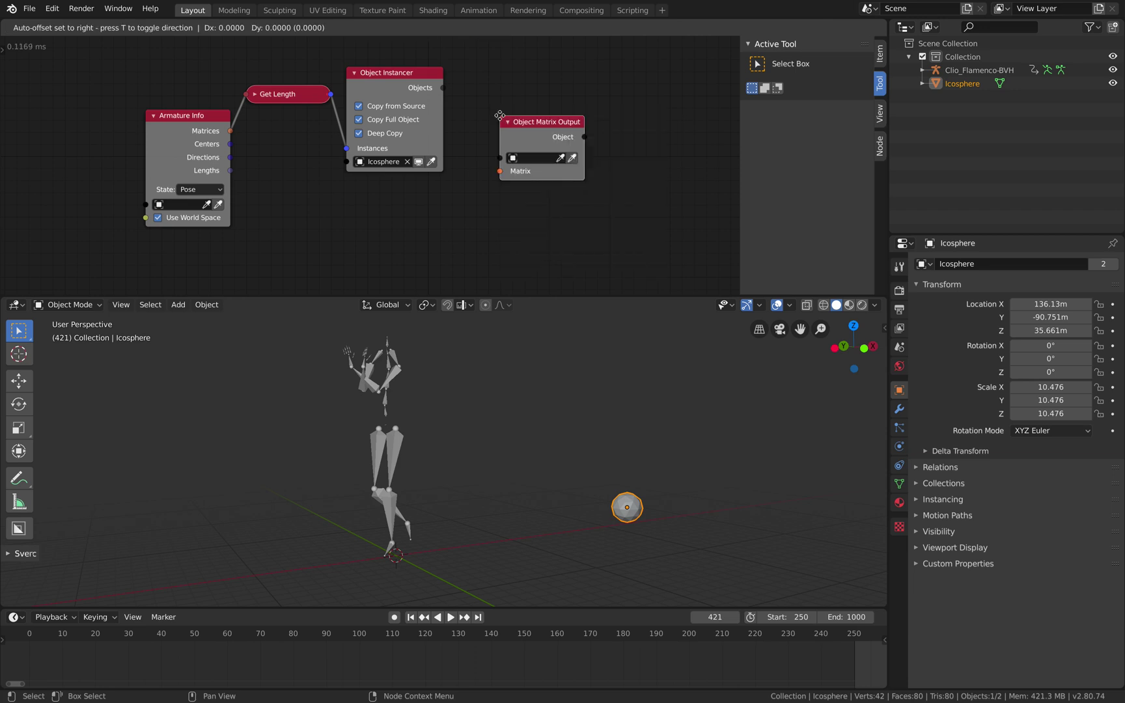
pyautogui.click(499, 116)
# Link the instancer's Objects and the armature's Matrices to the Object Matrix Output node, moving the instancer clear of the link
pyautogui.moveTo(445, 89); pyautogui.dragTo(506, 156)
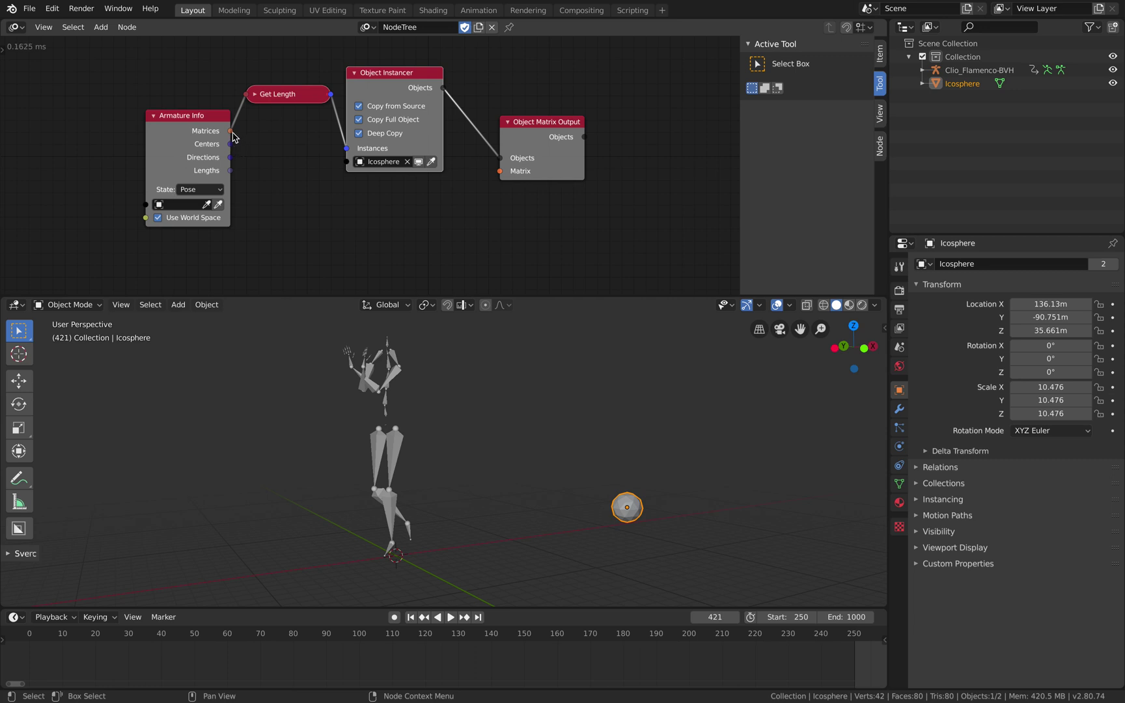
pyautogui.moveTo(231, 132); pyautogui.dragTo(499, 173)
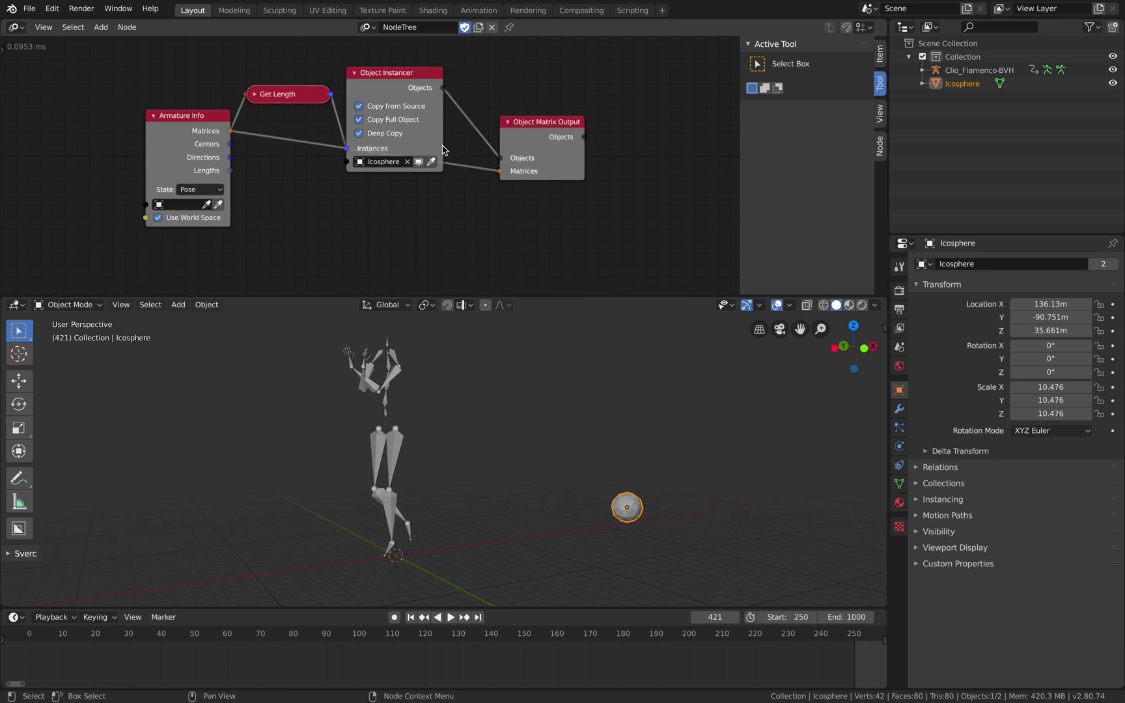
pyautogui.moveTo(394, 76); pyautogui.dragTo(405, 48)
# Assign the Clio_Flamenco-BVH armature to the Armature Info node and clear the viewport selection
pyautogui.click(182, 204)
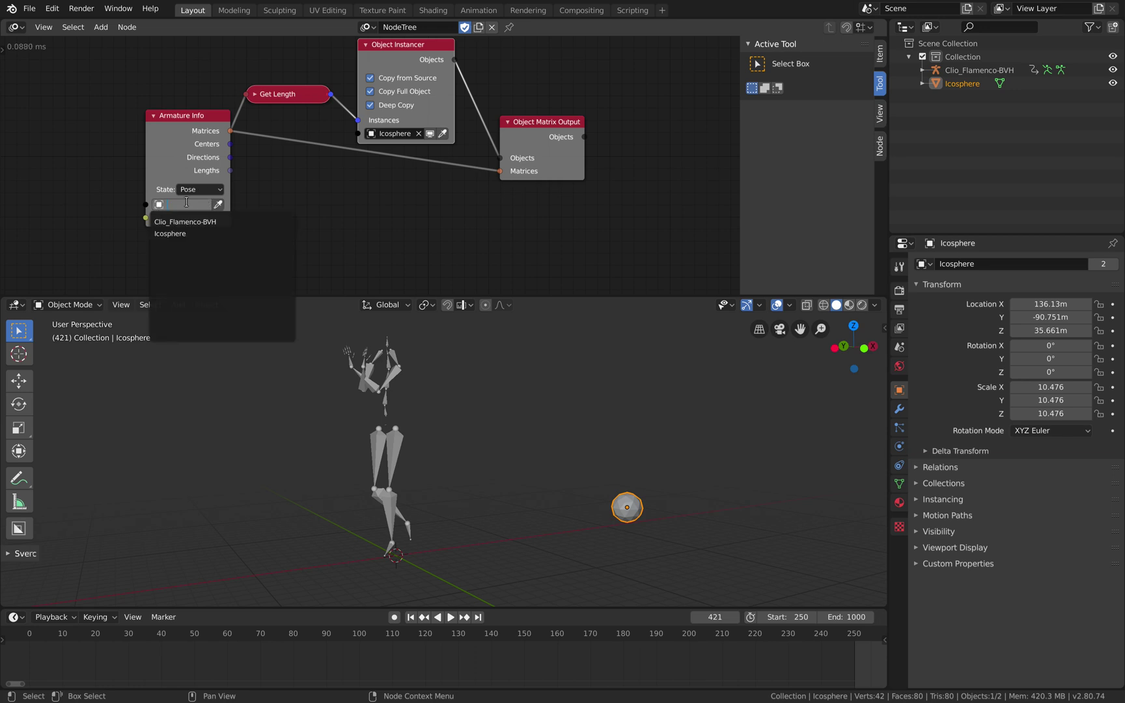
pyautogui.click(188, 222)
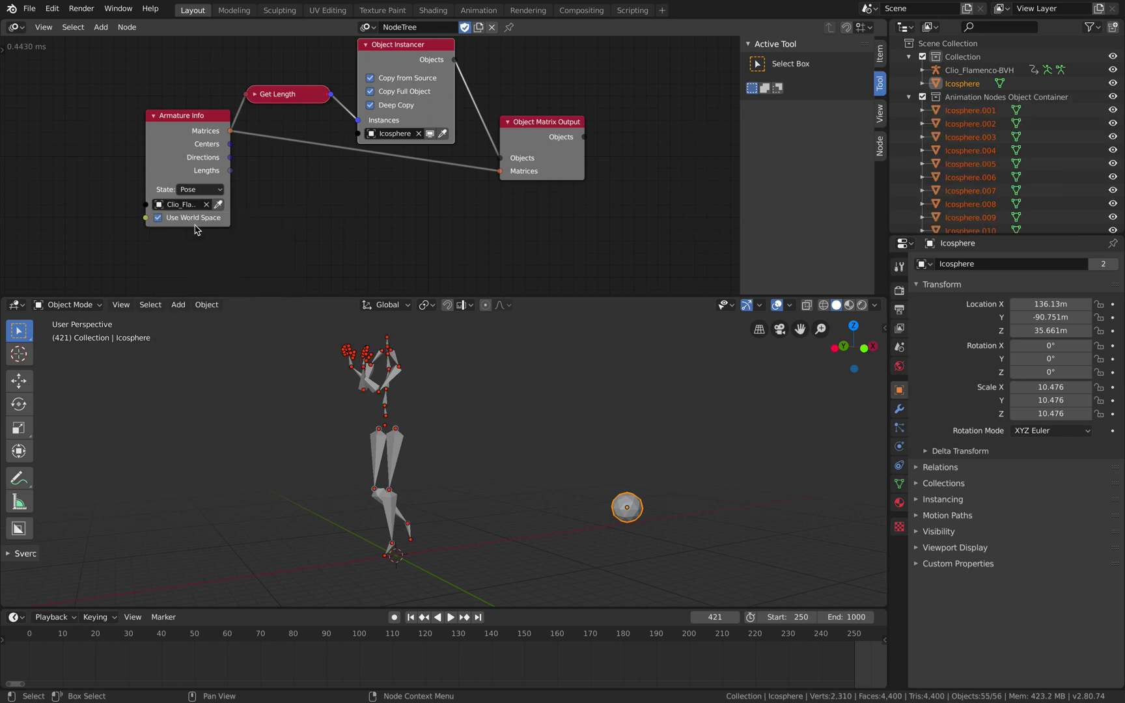
pyautogui.click(427, 398)
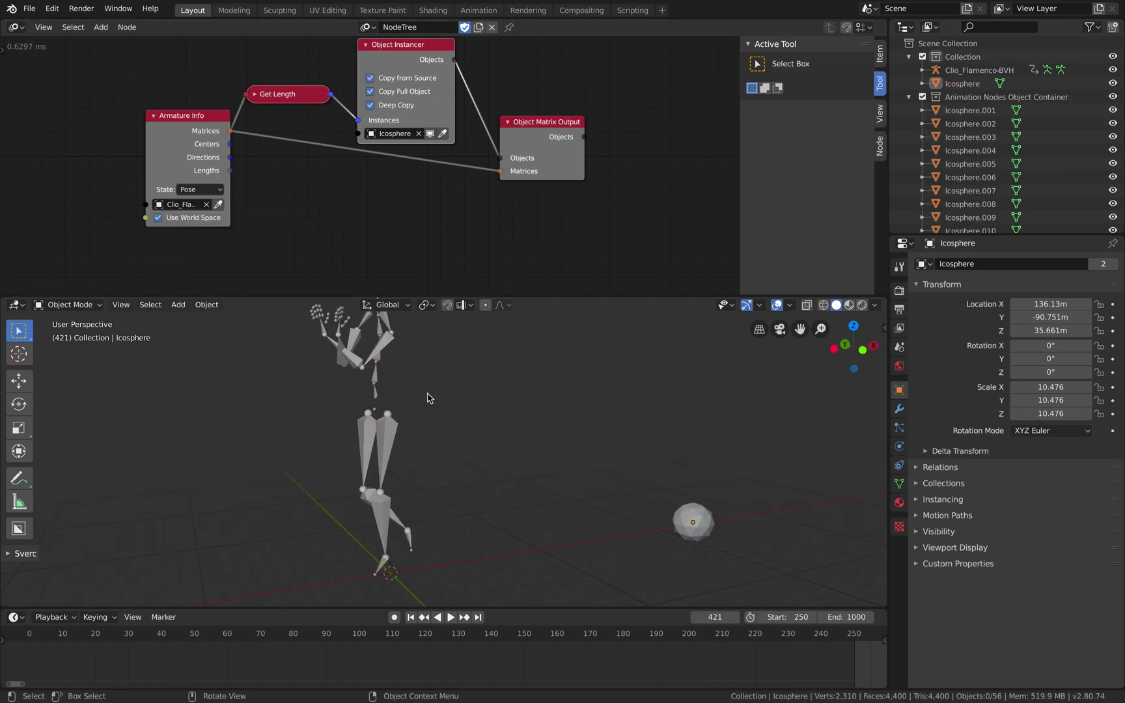
# Hide the Clio_Flamenco-BVH armature in the viewport
pyautogui.scroll(2, 428, 398)
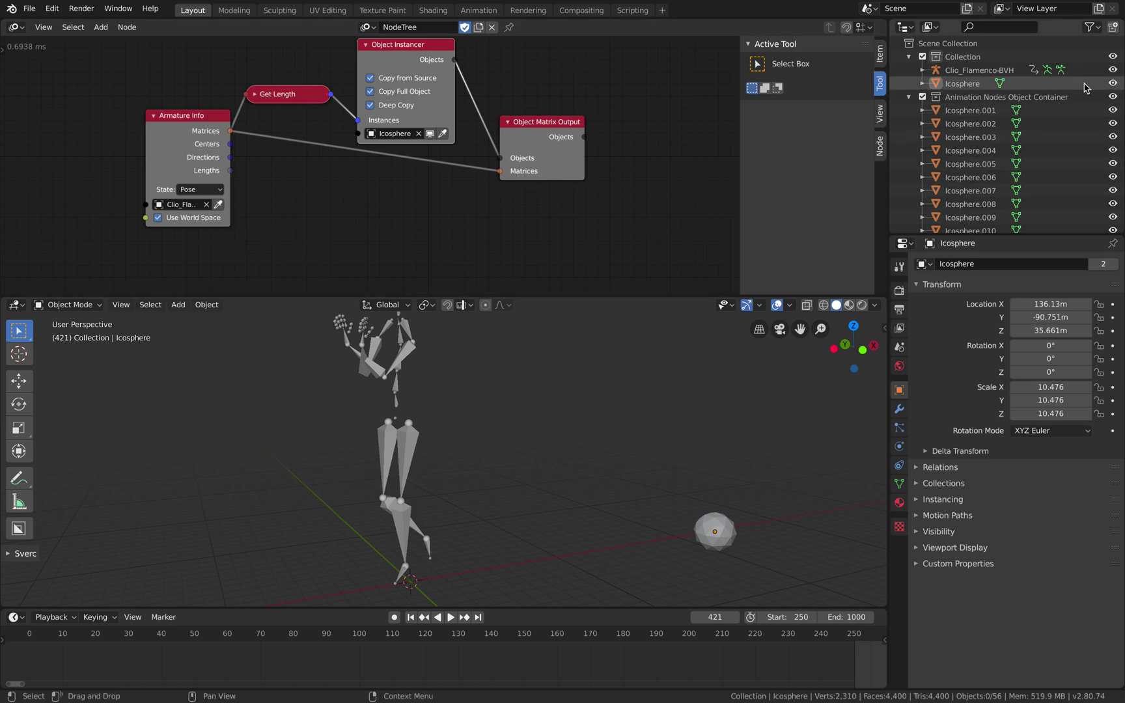
pyautogui.click(1112, 70)
pyautogui.click(1112, 71)
pyautogui.click(1112, 70)
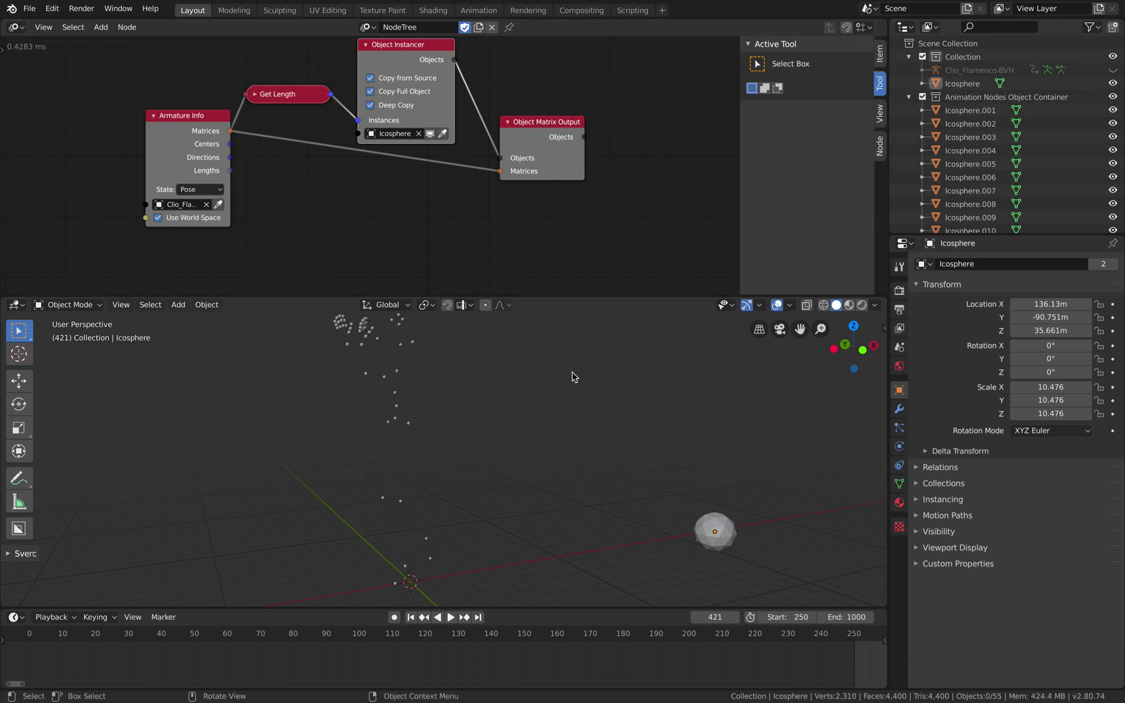
# Play the animation to check the sphere instances' motion, stop it at frame 617 and save the file
pyautogui.scroll(-2, 573, 376)
pyautogui.click(451, 617)
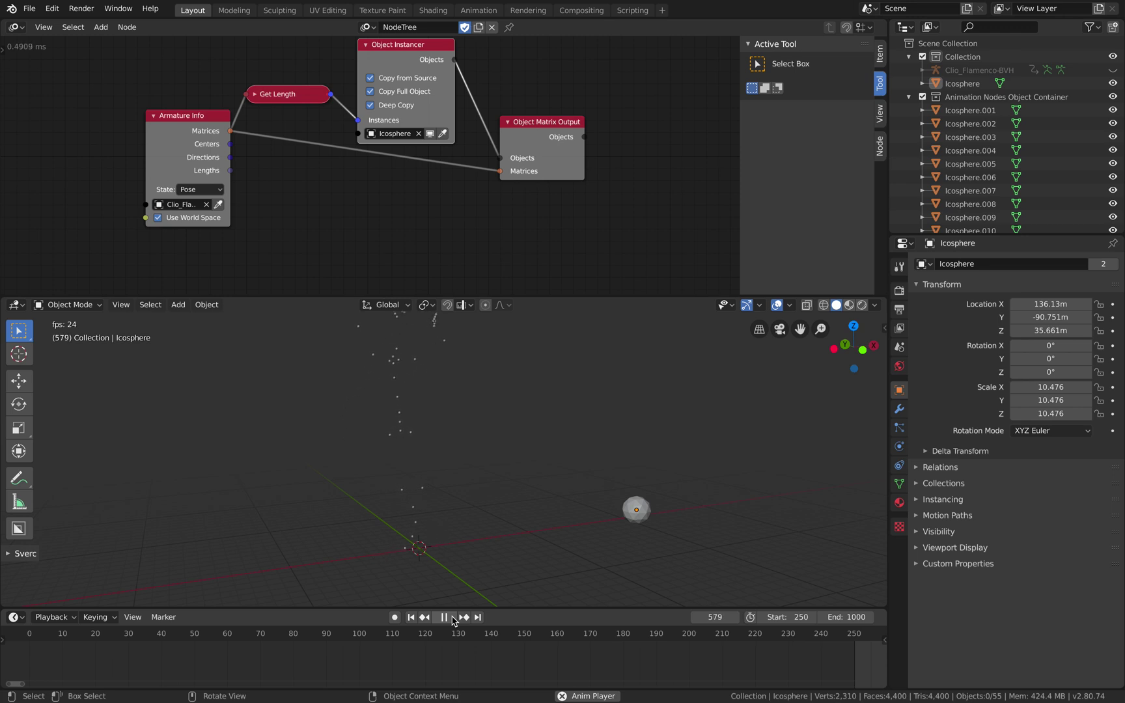
pyautogui.click(454, 617)
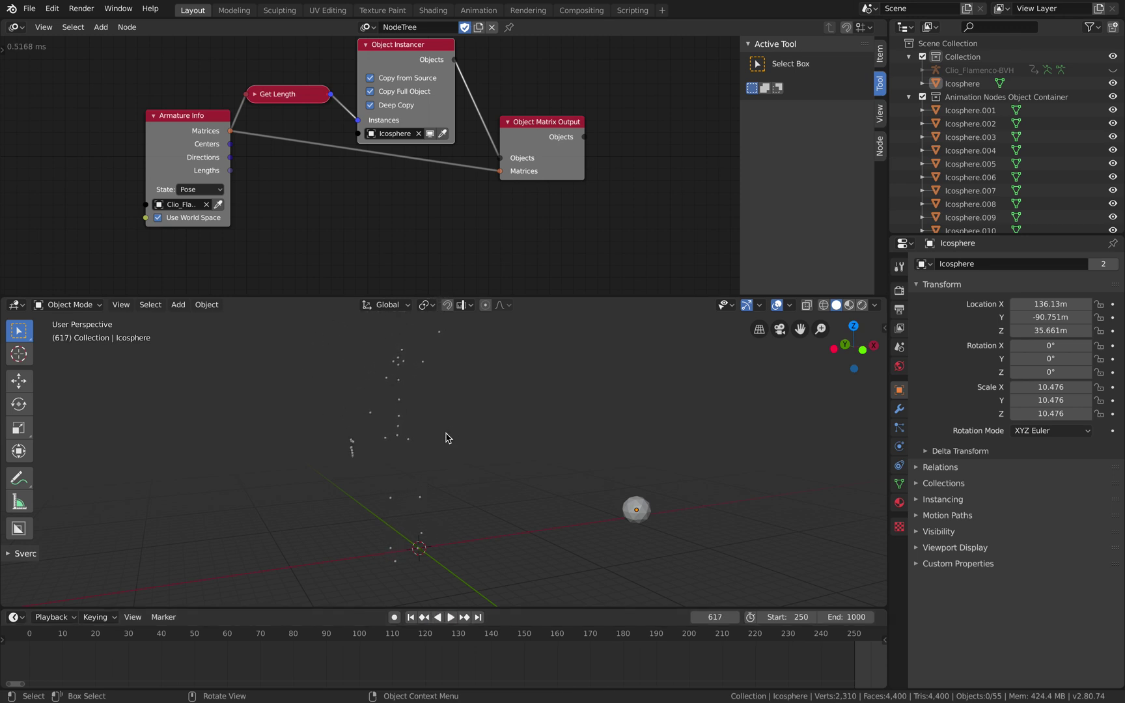
pyautogui.hotkey('ctrl', 's')
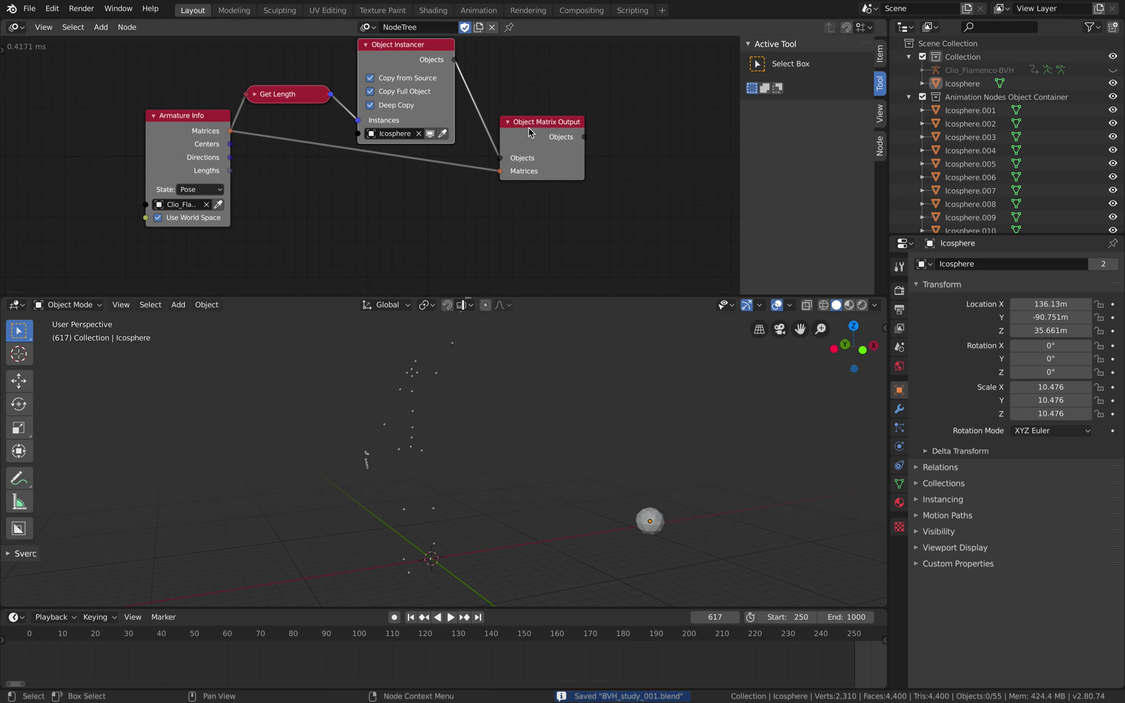
# Delete the Object Matrix Output node
pyautogui.moveTo(528, 127)
pyautogui.mouseDown()
pyautogui.moveTo(612, 125)
pyautogui.moveTo(530, 132)
pyautogui.mouseUp()
pyautogui.moveTo(569, 127); pyautogui.dragTo(530, 133, button='middle')
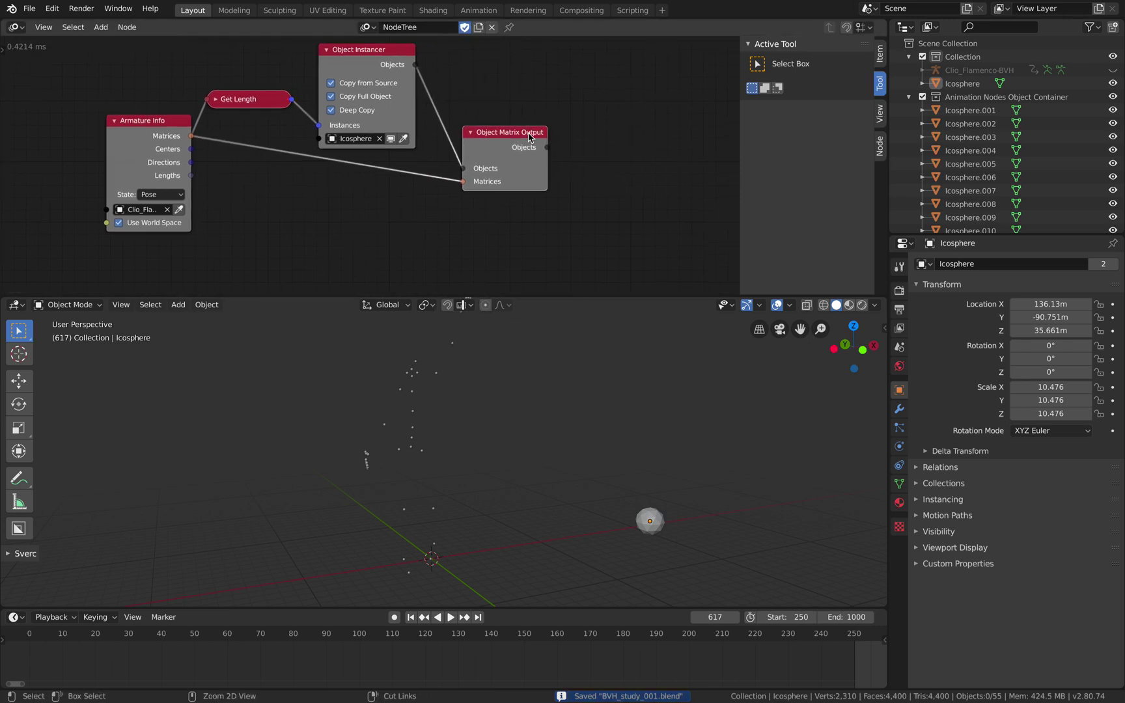
pyautogui.moveTo(588, 106); pyautogui.dragTo(563, 123, button='middle')
pyautogui.moveTo(466, 151); pyautogui.dragTo(470, 157)
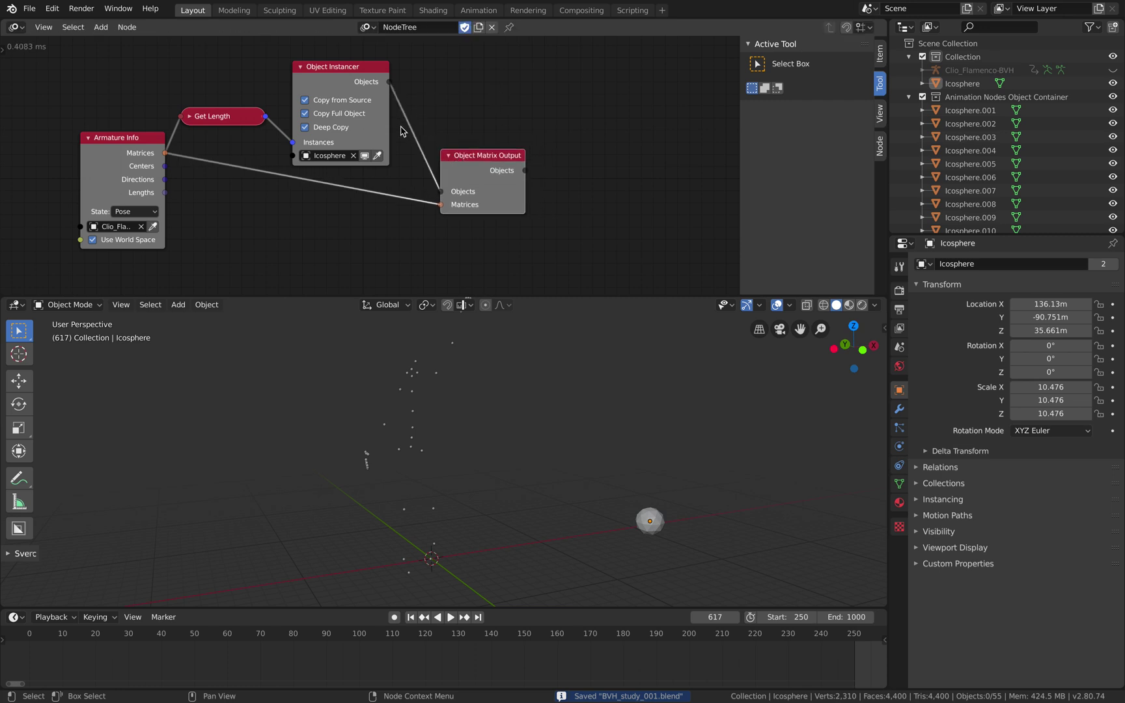
pyautogui.press('x')
# Add an Object Transforms Output node after the Object Instancer
pyautogui.hotkey('ctrl', 'a')
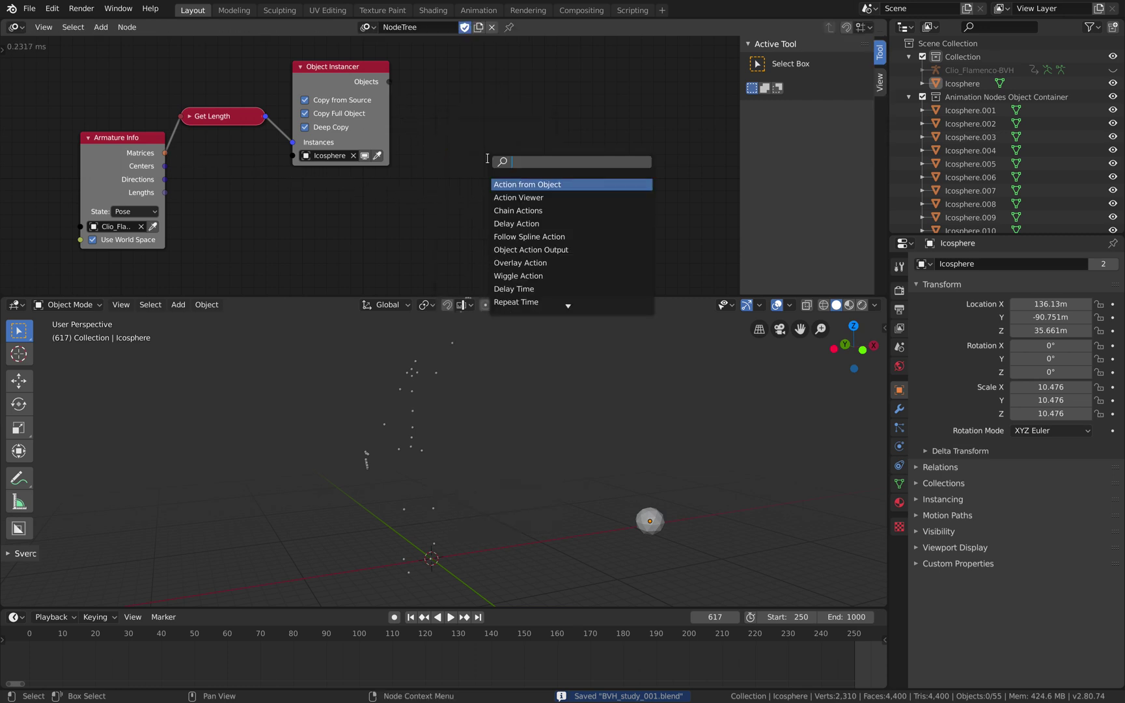
pyautogui.write('object t')
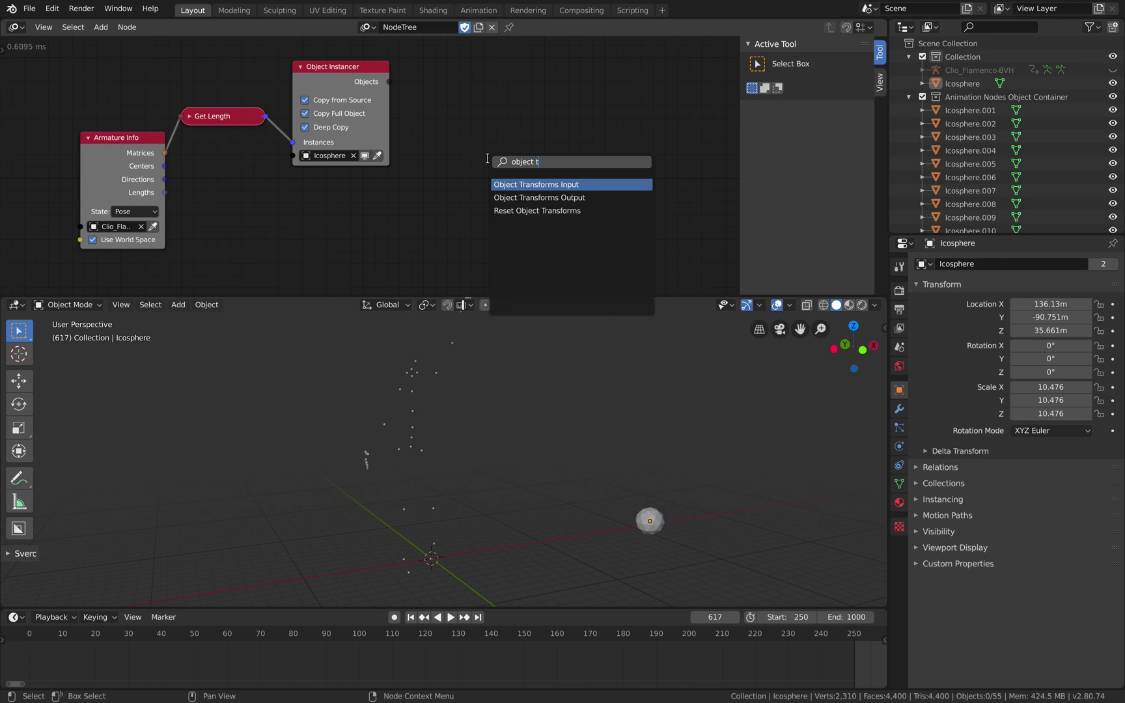
pyautogui.press('Down')
pyautogui.press('Return')
pyautogui.click(491, 149)
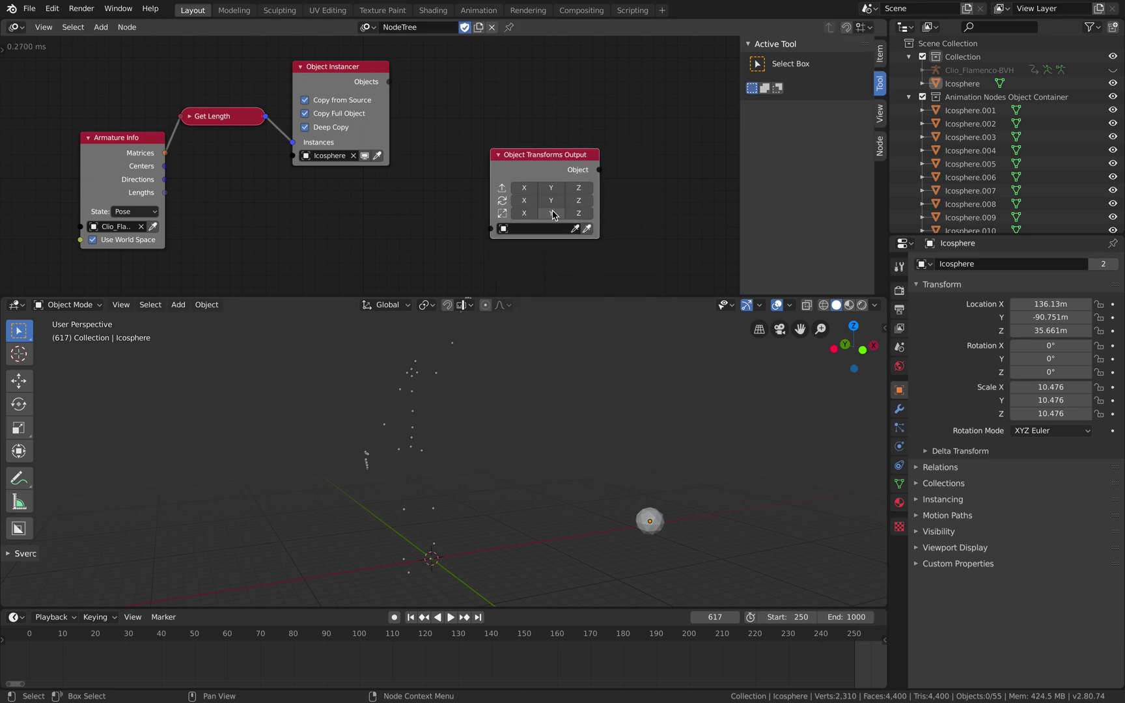
# Link the instancer's Objects to the Object Transforms Output node and enable its location X, Y and Z
pyautogui.moveTo(389, 81); pyautogui.dragTo(491, 229)
pyautogui.moveTo(544, 168); pyautogui.dragTo(526, 162)
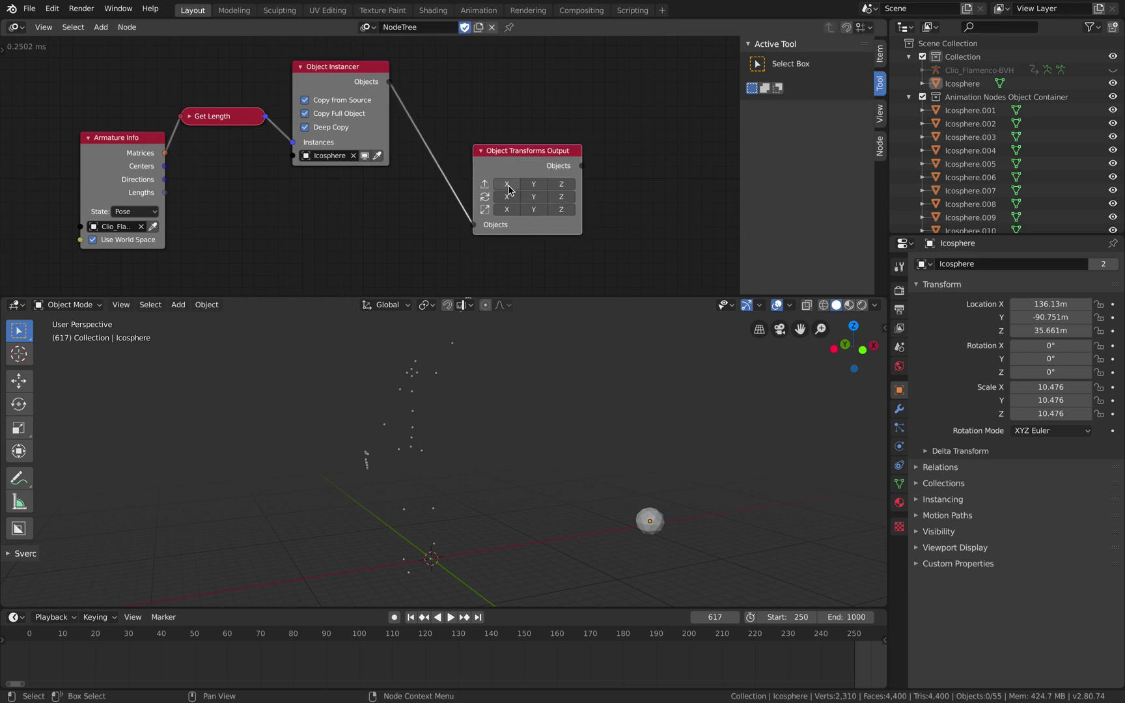
pyautogui.moveTo(508, 185); pyautogui.dragTo(541, 120)
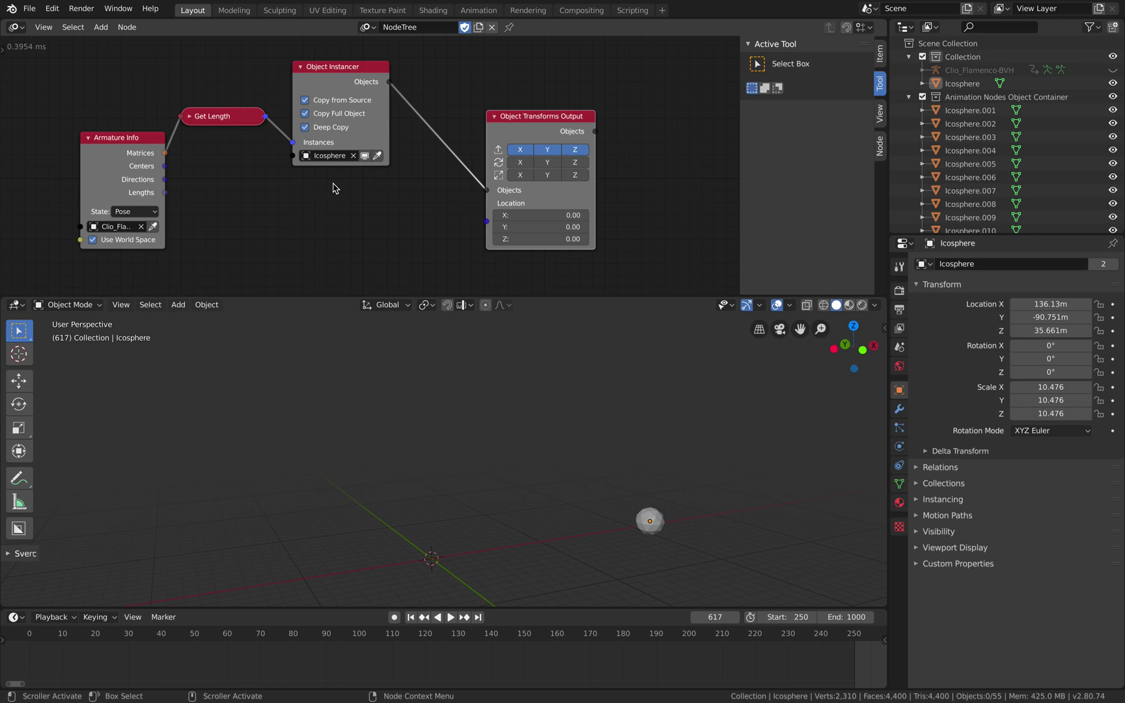
# Link the armature's Centers to the instancer's Instances and the output node's Location, deleting the leftover Get Length node
pyautogui.moveTo(166, 168); pyautogui.dragTo(296, 148)
pyautogui.click(241, 188)
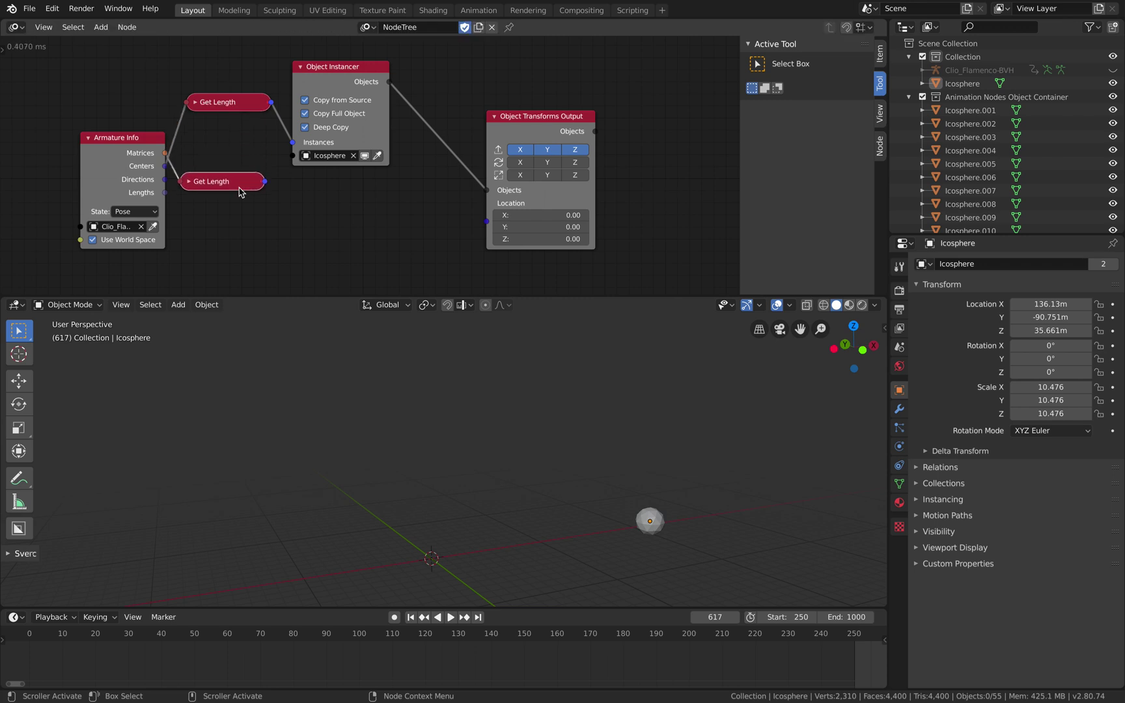
pyautogui.press('x')
pyautogui.moveTo(167, 170); pyautogui.dragTo(486, 221)
pyautogui.moveTo(540, 393); pyautogui.dragTo(536, 404, button='middle')
# Enable scale X, Y and Z on the Object Transforms Output node, set all three to 3.94 and save the file
pyautogui.moveTo(520, 175); pyautogui.dragTo(557, 176)
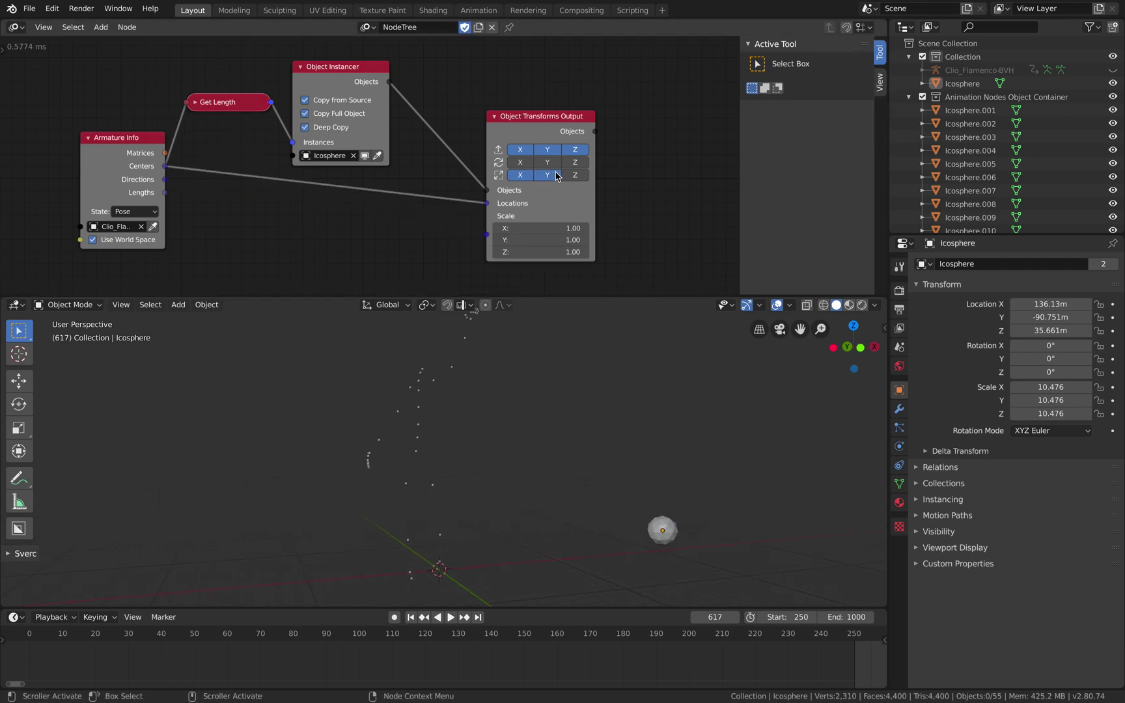
pyautogui.moveTo(564, 225); pyautogui.dragTo(569, 197, button='middle')
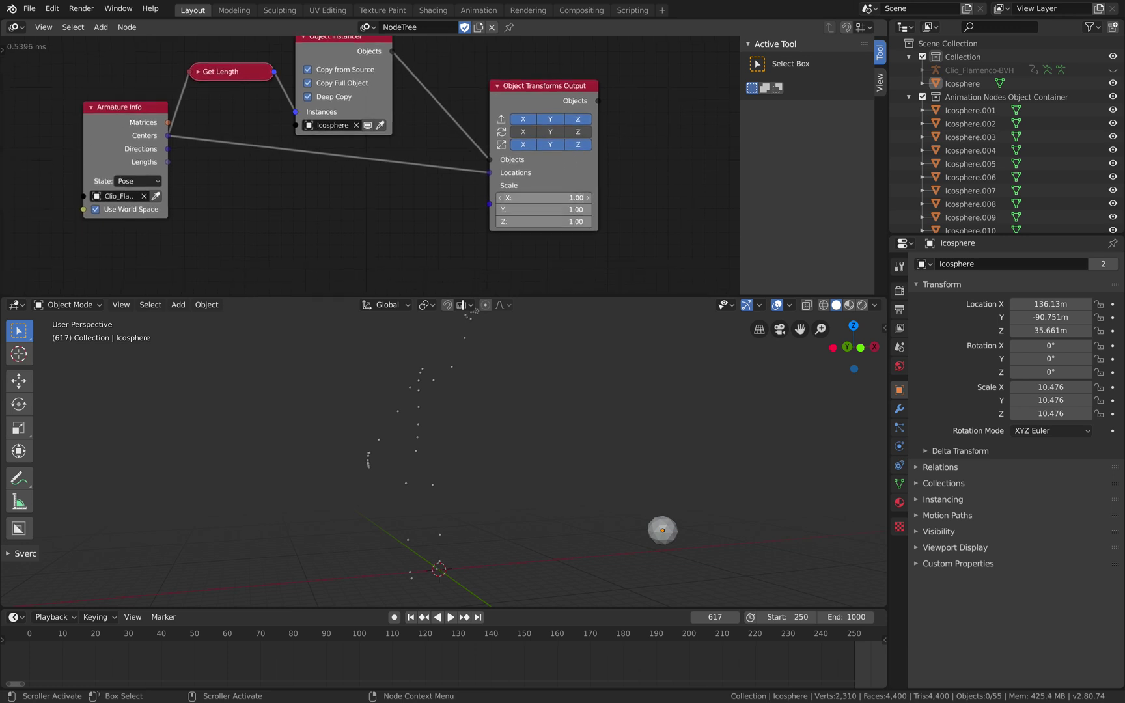
pyautogui.moveTo(568, 222); pyautogui.dragTo(593, 222)
pyautogui.moveTo(541, 394); pyautogui.dragTo(615, 414, button='middle')
pyautogui.hotkey('ctrl', 's')
# Set the viewport shading to MatCap lighting with Random object colors
pyautogui.click(874, 304)
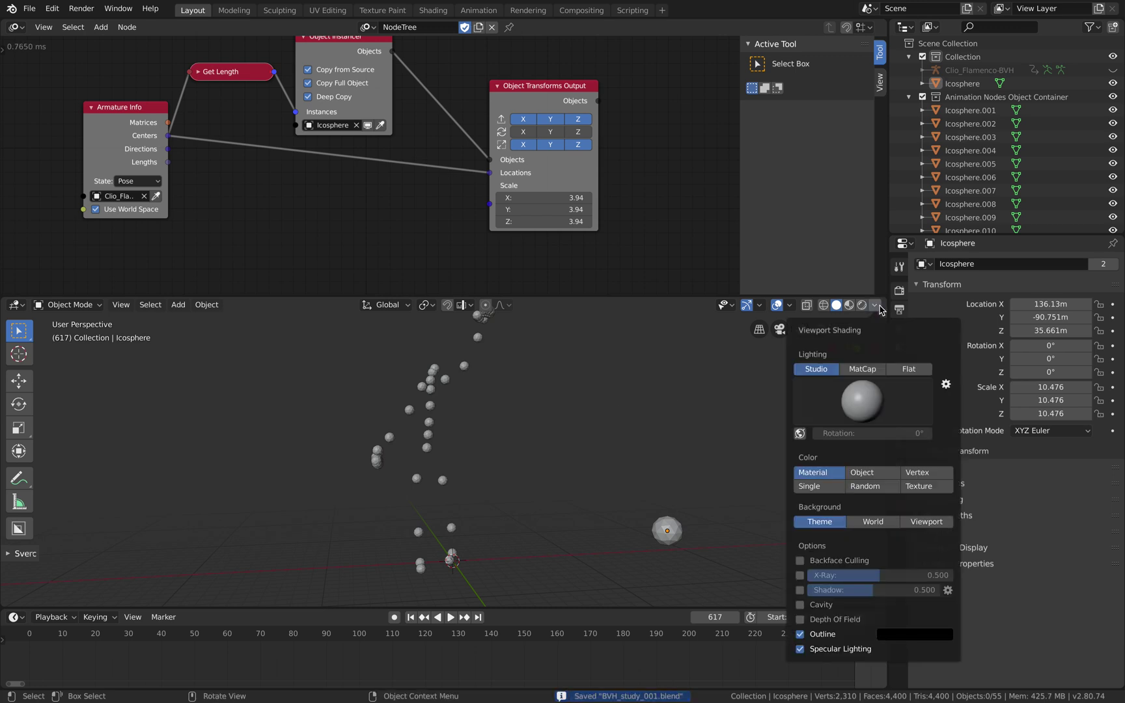
pyautogui.click(862, 369)
pyautogui.click(864, 473)
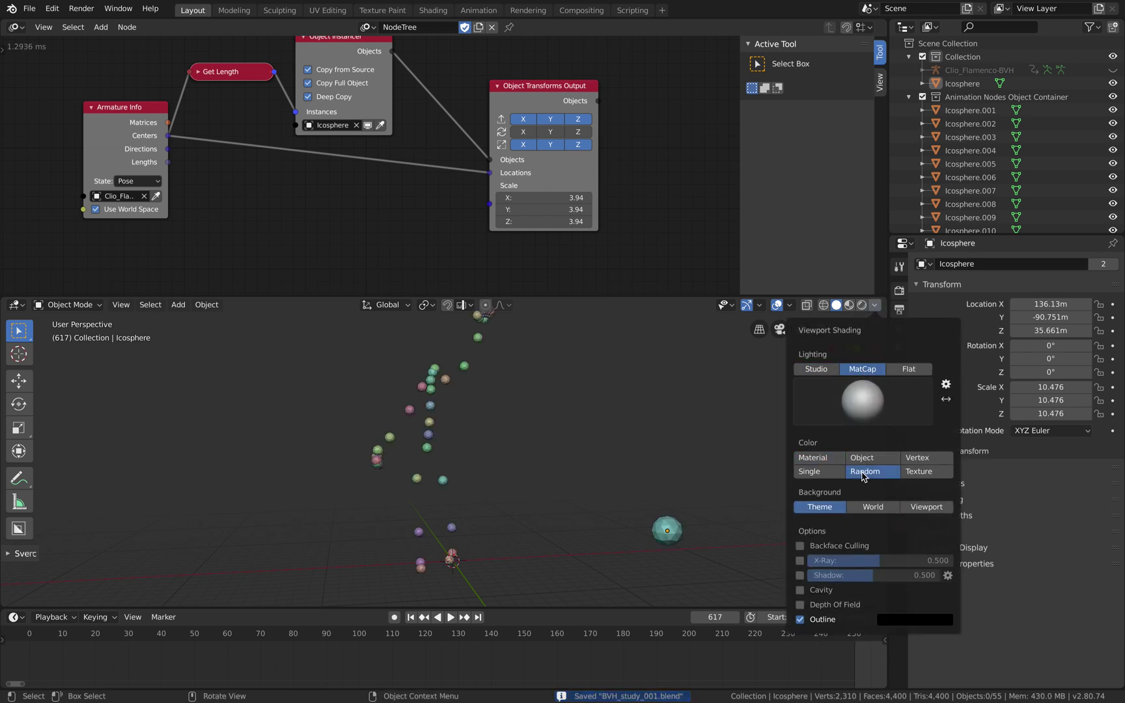
# Play back the sphere animation and view it from other angles, stop it and save the file
pyautogui.click(451, 617)
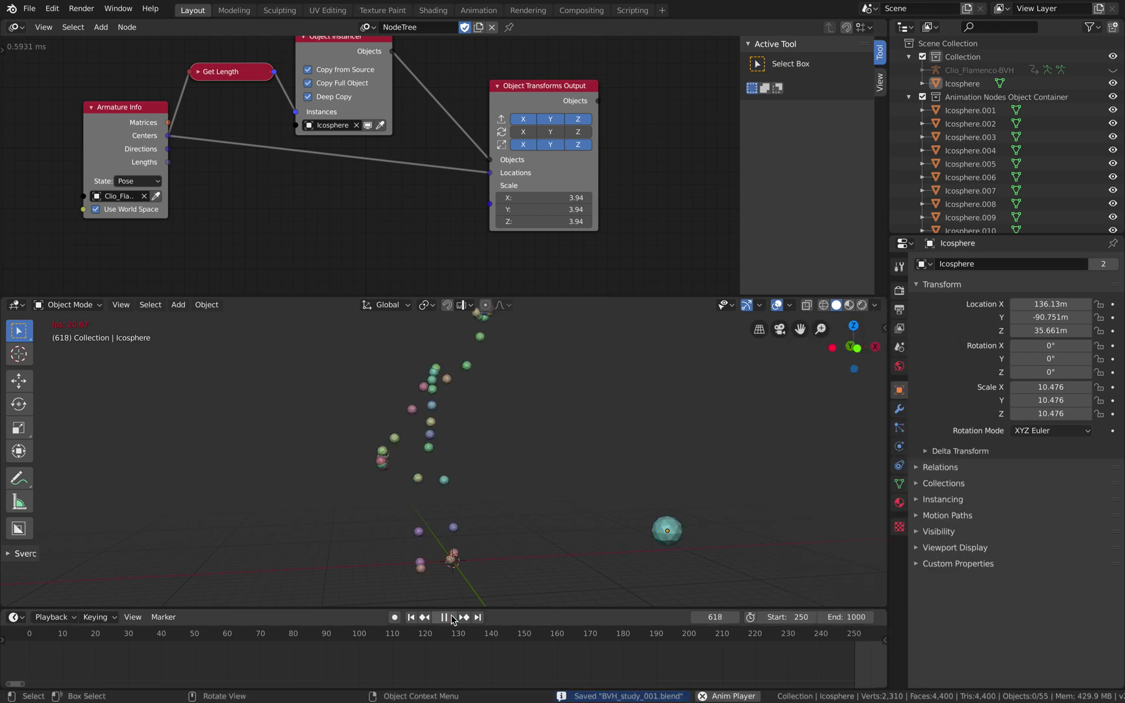
pyautogui.moveTo(480, 472); pyautogui.dragTo(463, 425, button='middle')
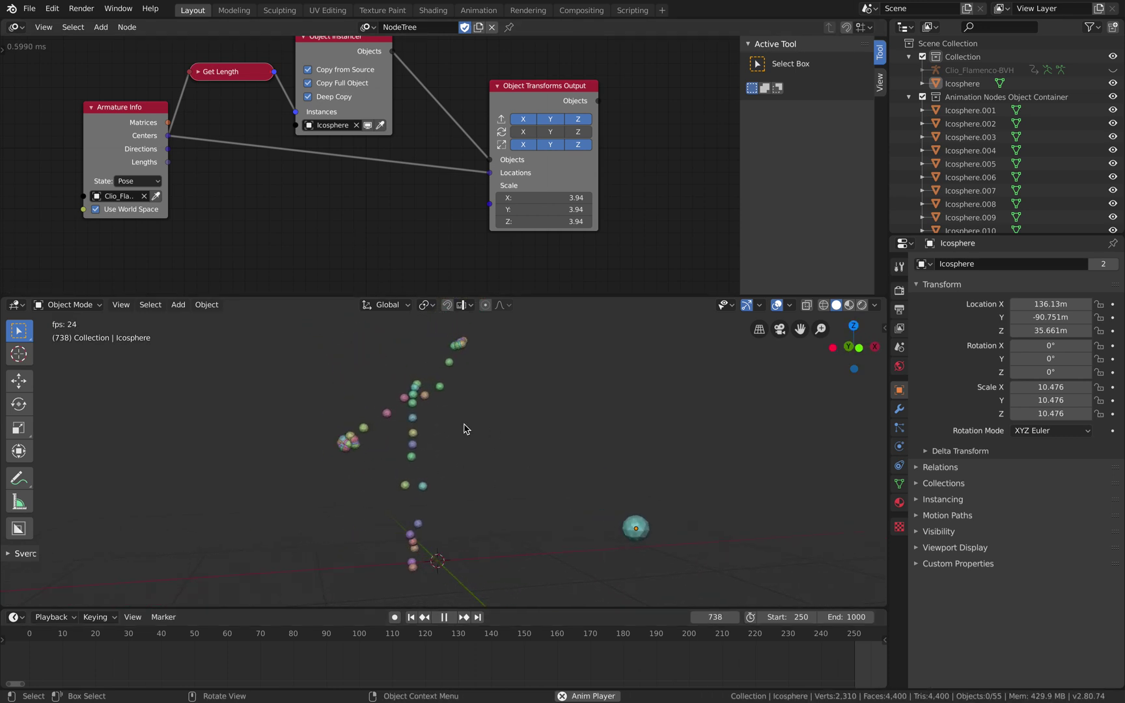
pyautogui.click(448, 612)
pyautogui.moveTo(462, 534); pyautogui.dragTo(490, 482, button='middle')
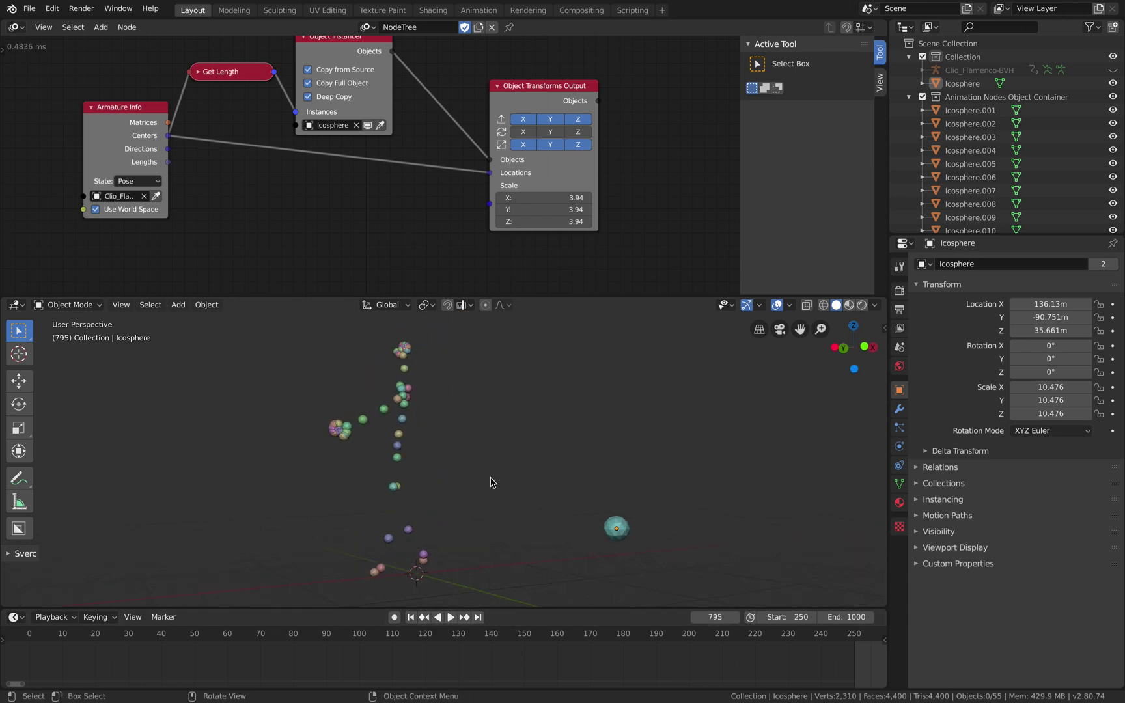
pyautogui.hotkey('ctrl', 's')
pyautogui.moveTo(142, 114); pyautogui.dragTo(136, 134)
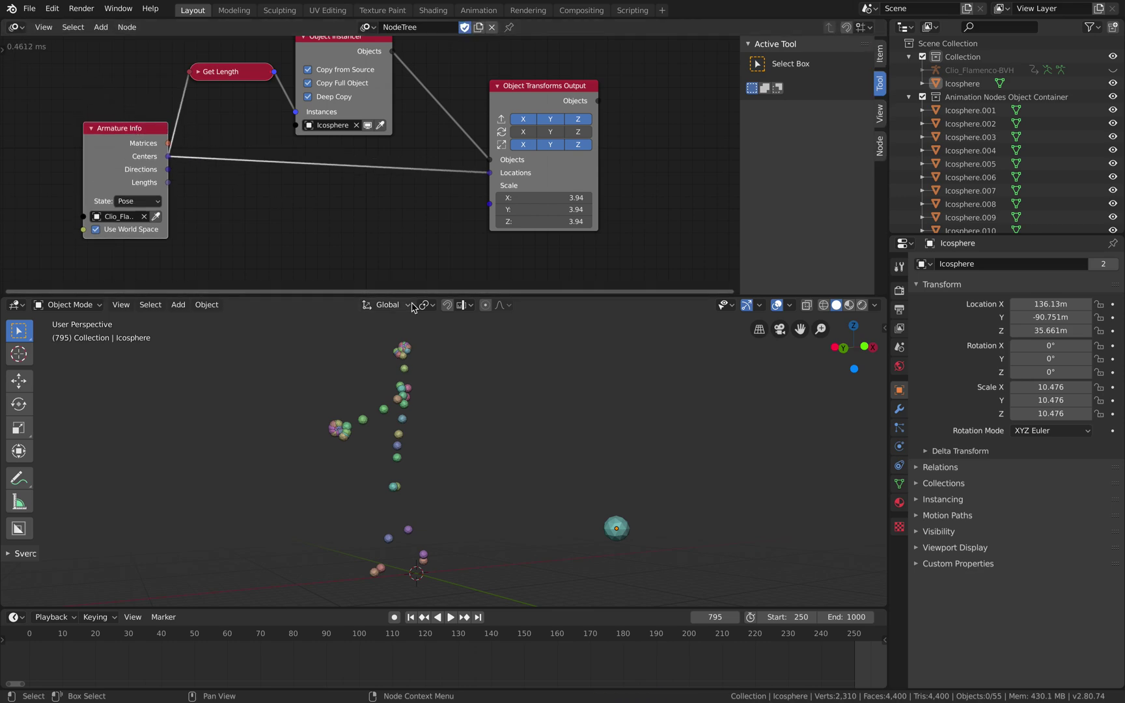
# Switch to the browser, examine the outputs and usage example on the manual's Armature Info page, and return to Blender
pyautogui.hotkey('ctrl', 'Right')
pyautogui.click(978, 34)
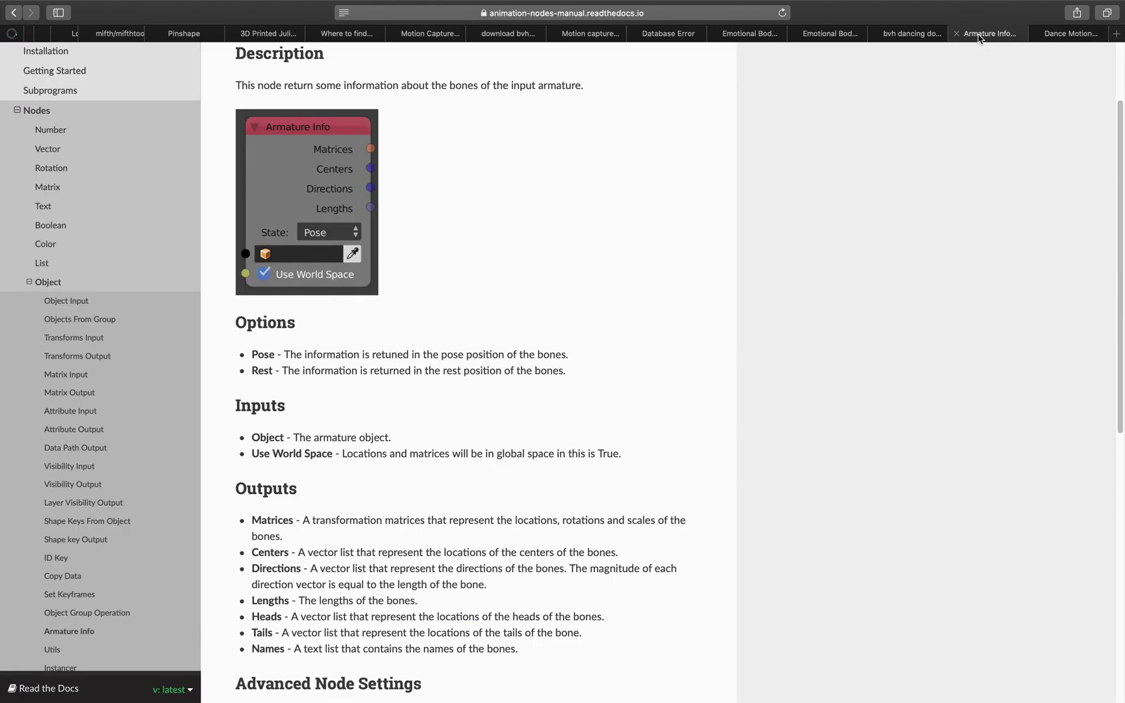
pyautogui.scroll(3, 538, 214)
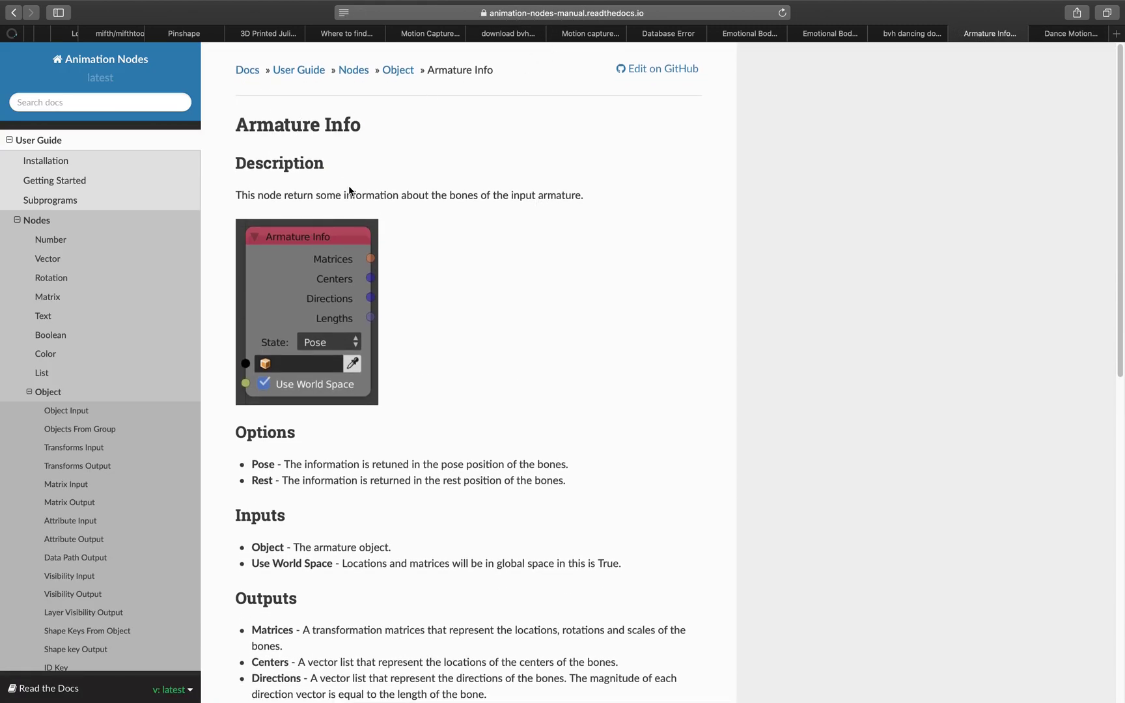
pyautogui.scroll(-3, 350, 190)
pyautogui.scroll(-3, 404, 367)
pyautogui.scroll(5, 403, 371)
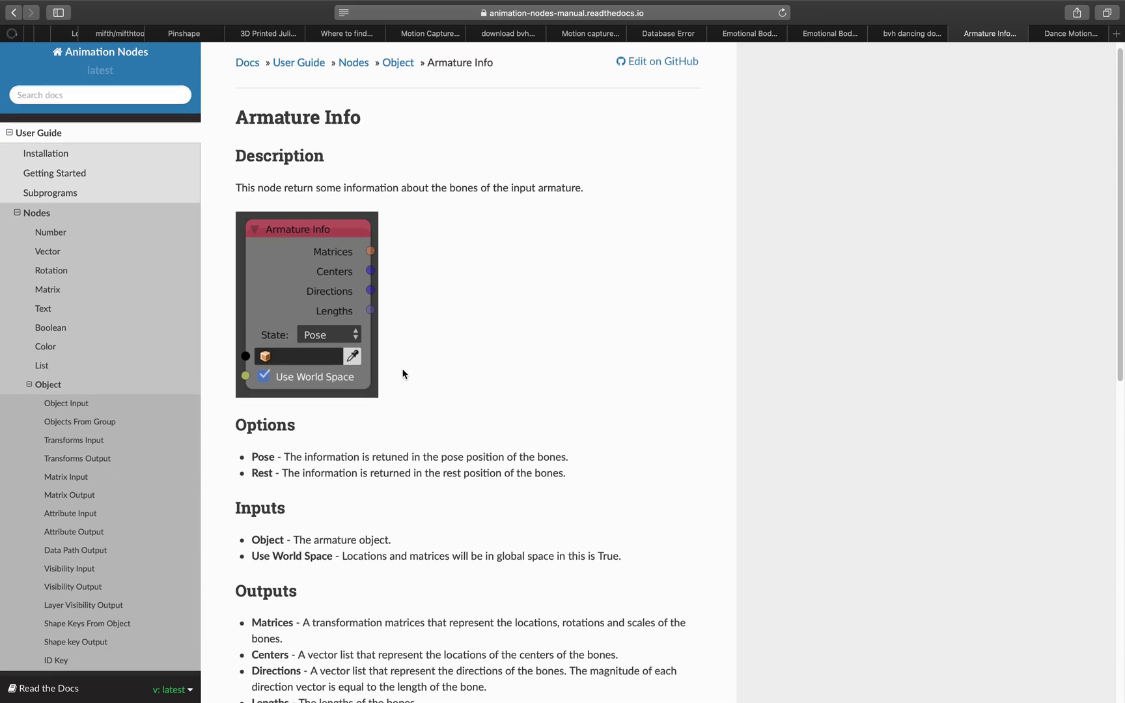
pyautogui.scroll(-4, 256, 475)
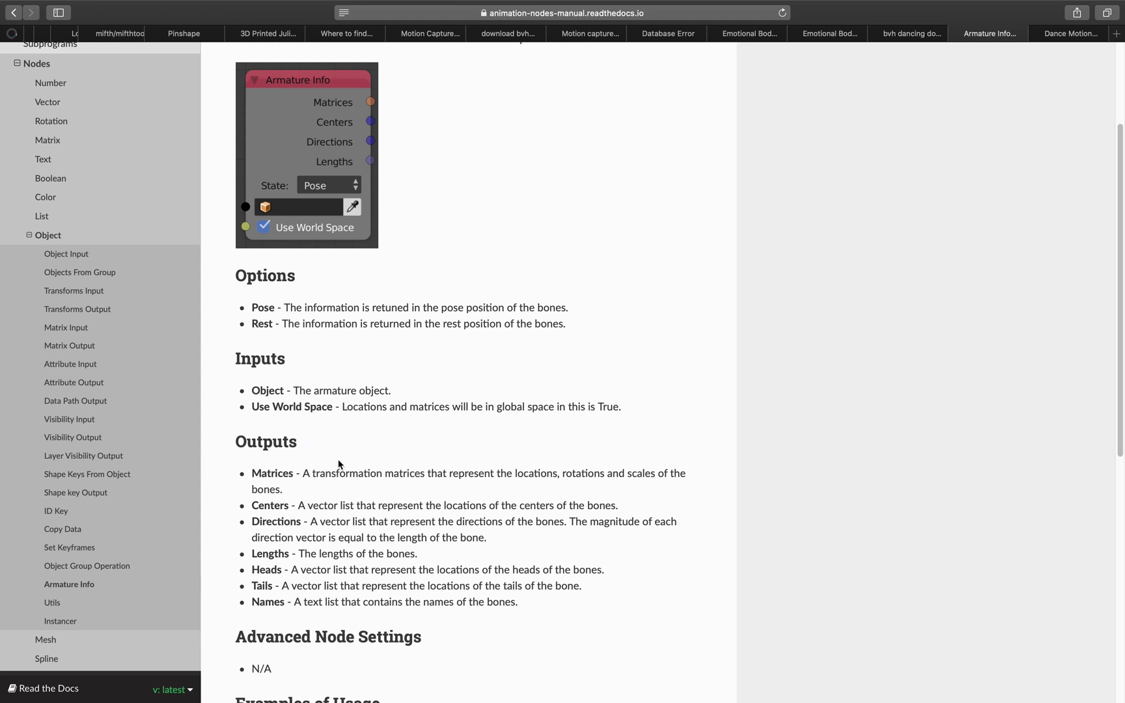
pyautogui.scroll(-8, 315, 402)
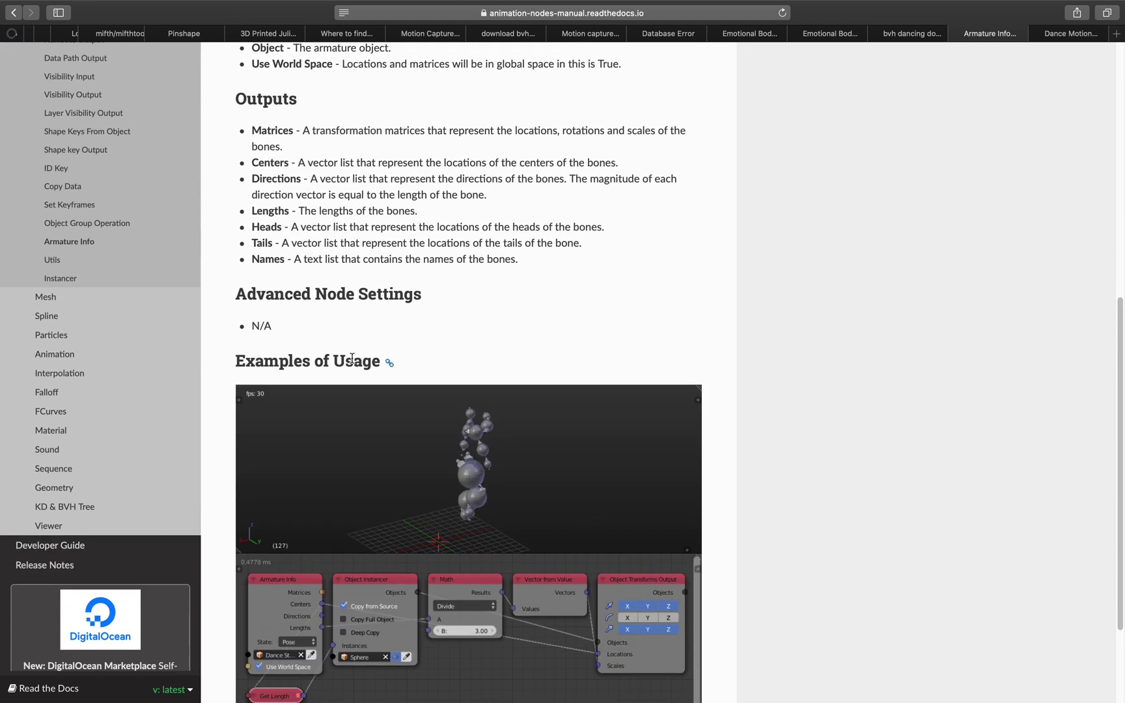
pyautogui.moveTo(256, 125); pyautogui.dragTo(527, 261)
pyautogui.click(527, 261)
pyautogui.scroll(-3, 527, 261)
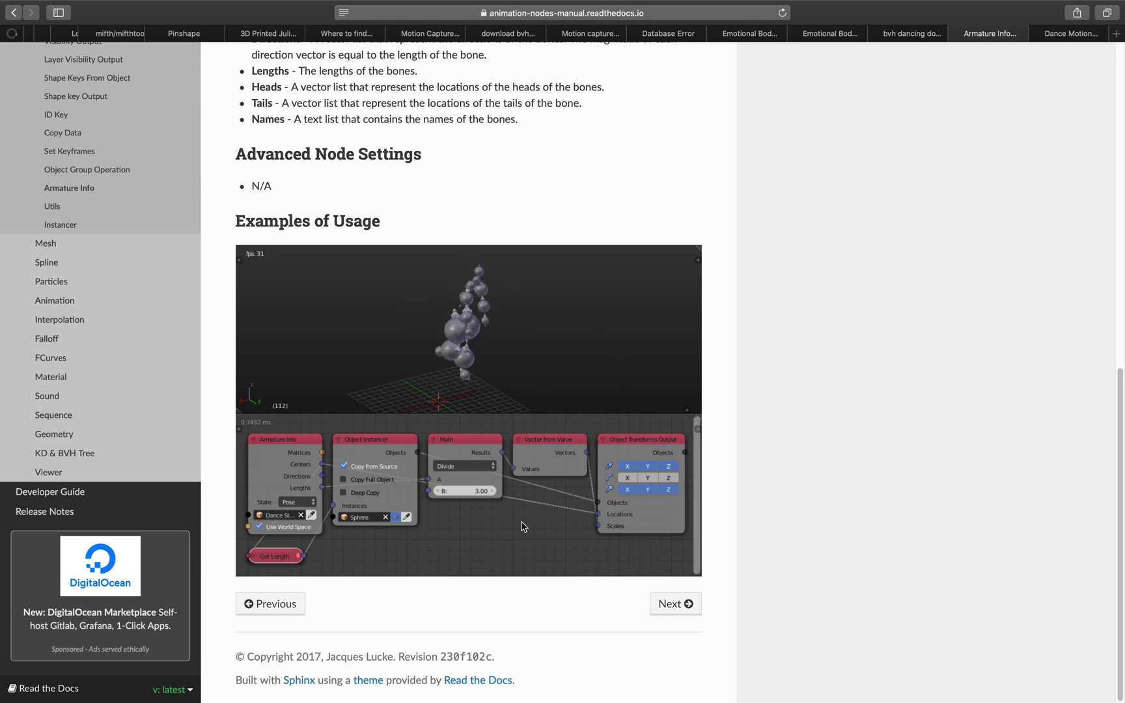
pyautogui.hotkey('ctrl', 'Left')
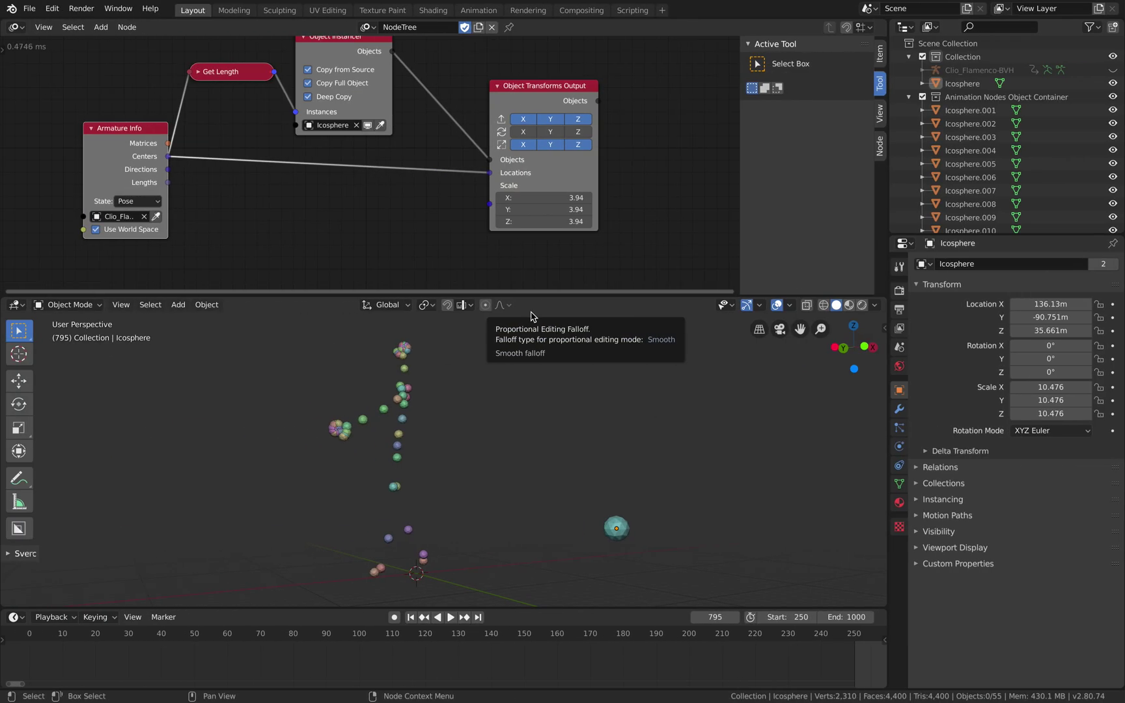
pyautogui.hotkey('shift', 'a')
pyautogui.click(382, 219)
pyautogui.write('comvi')
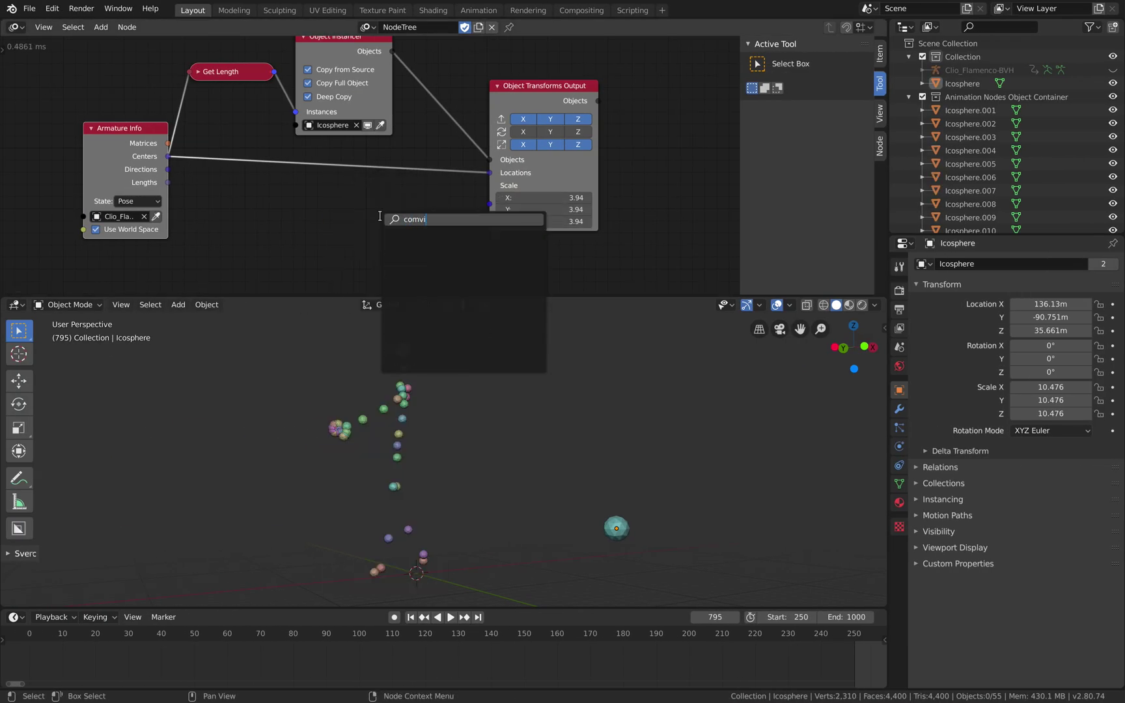
pyautogui.press('BackSpace')
pyautogui.press('BackSpace')
pyautogui.write('bine')
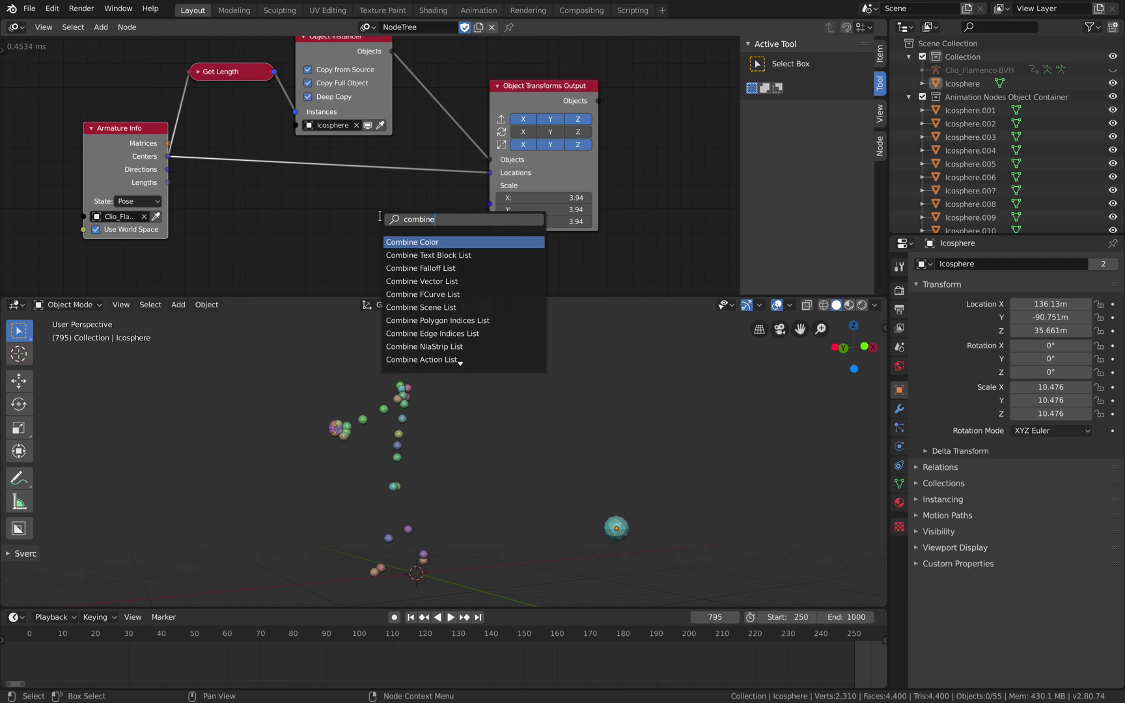
pyautogui.write(' v')
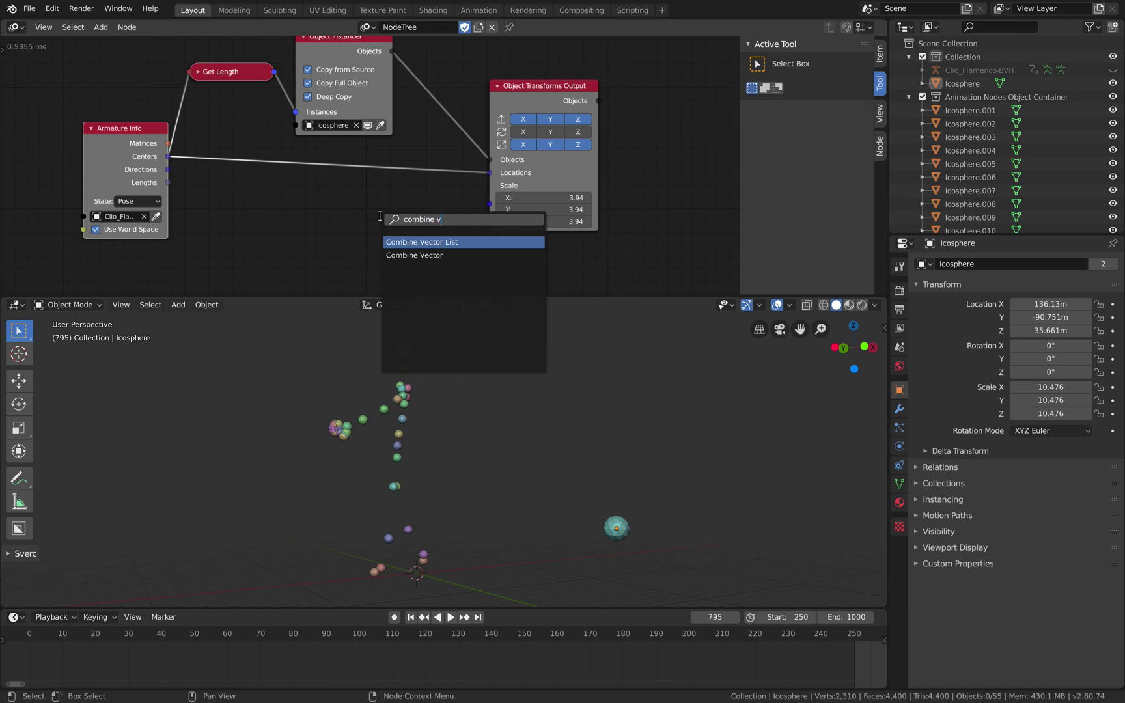
pyautogui.press('Return')
pyautogui.rightClick(377, 212)
# Add a Combine Vector node below the Object Instancer and save the file
pyautogui.hotkey('shift', 'a')
pyautogui.click(377, 211)
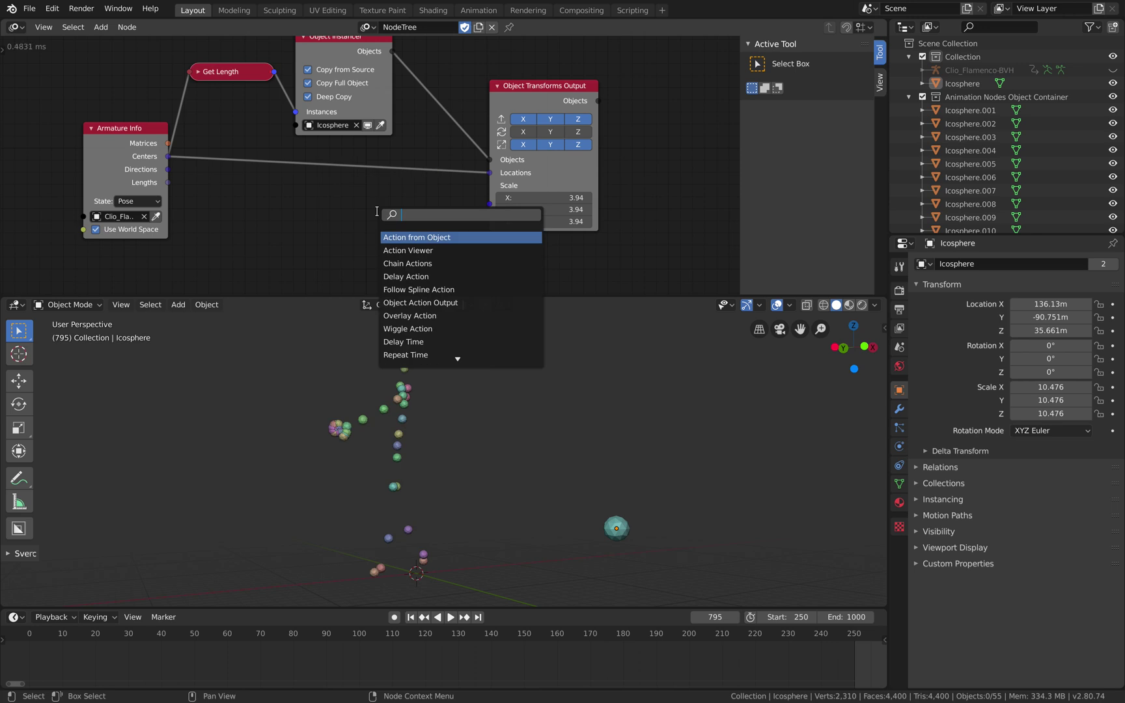
pyautogui.write('combine v')
pyautogui.press('Down')
pyautogui.press('Return')
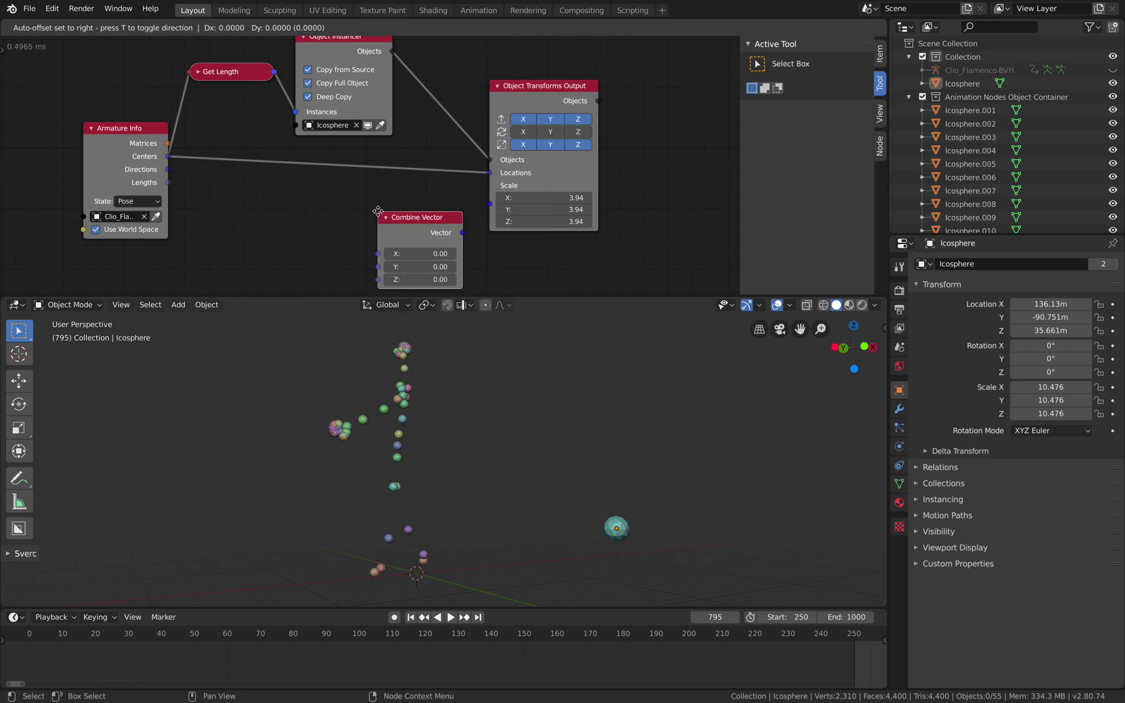
pyautogui.click(367, 195)
pyautogui.hotkey('ctrl', 's')
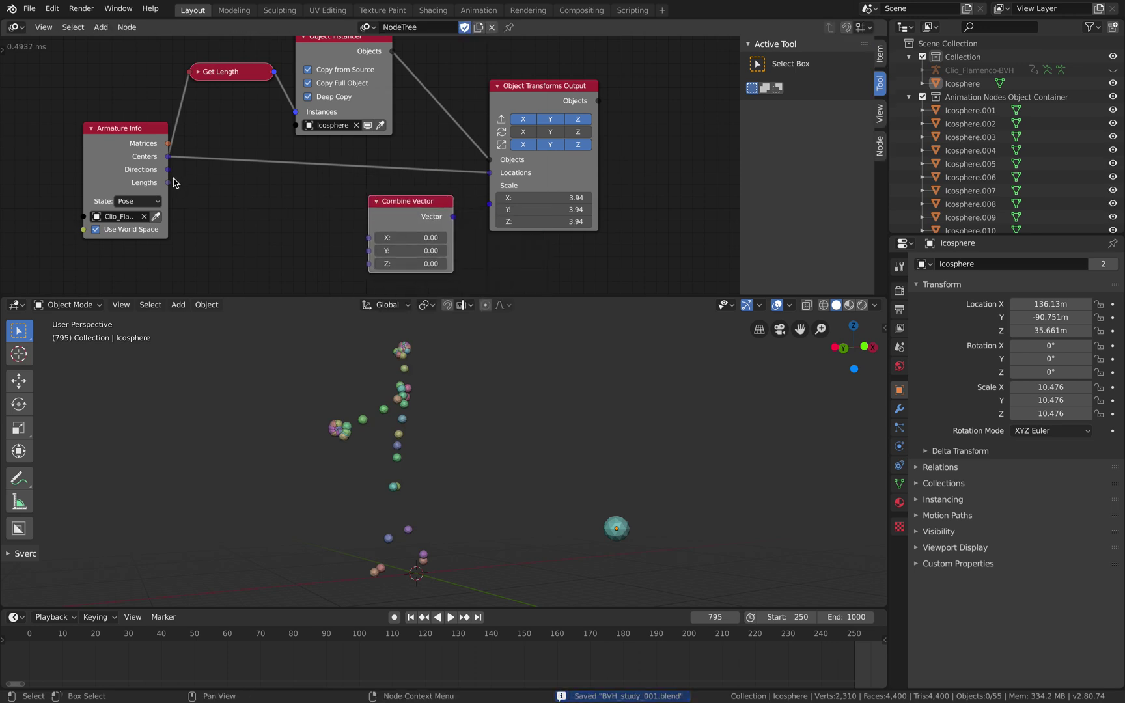
# Link the armature's Lengths to the Combine Vector's X through a Multiply Numbers node with B set to 0.30
pyautogui.moveTo(136, 154); pyautogui.dragTo(369, 238)
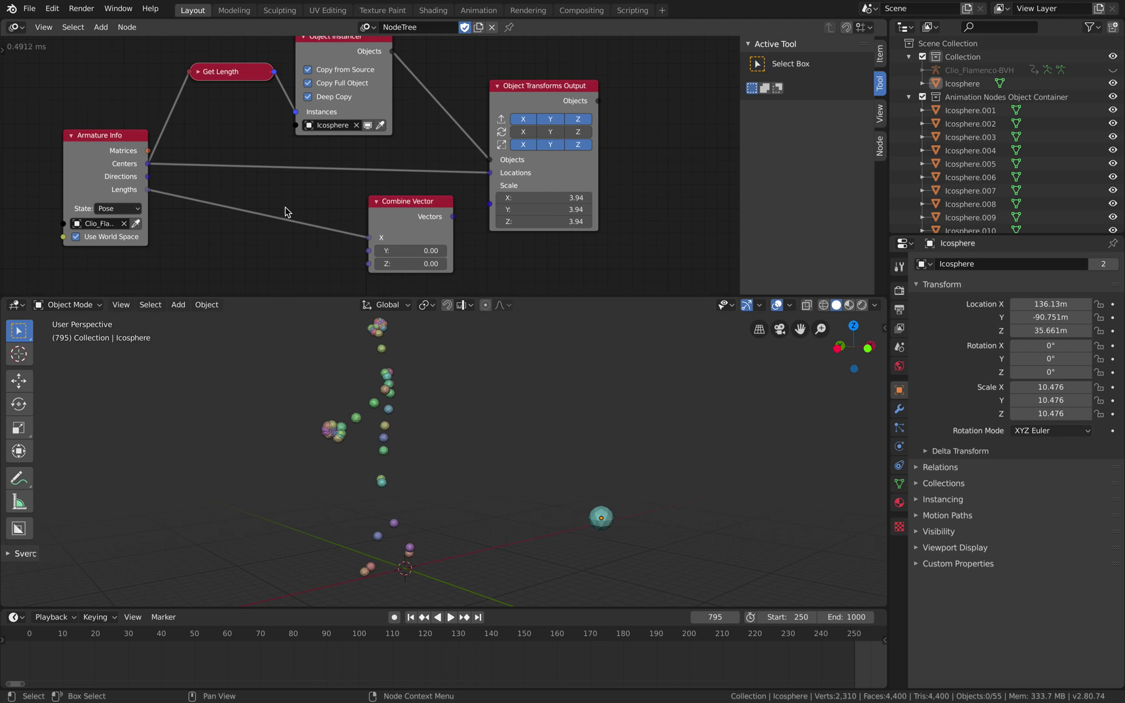
pyautogui.hotkey('ctrl', 'a')
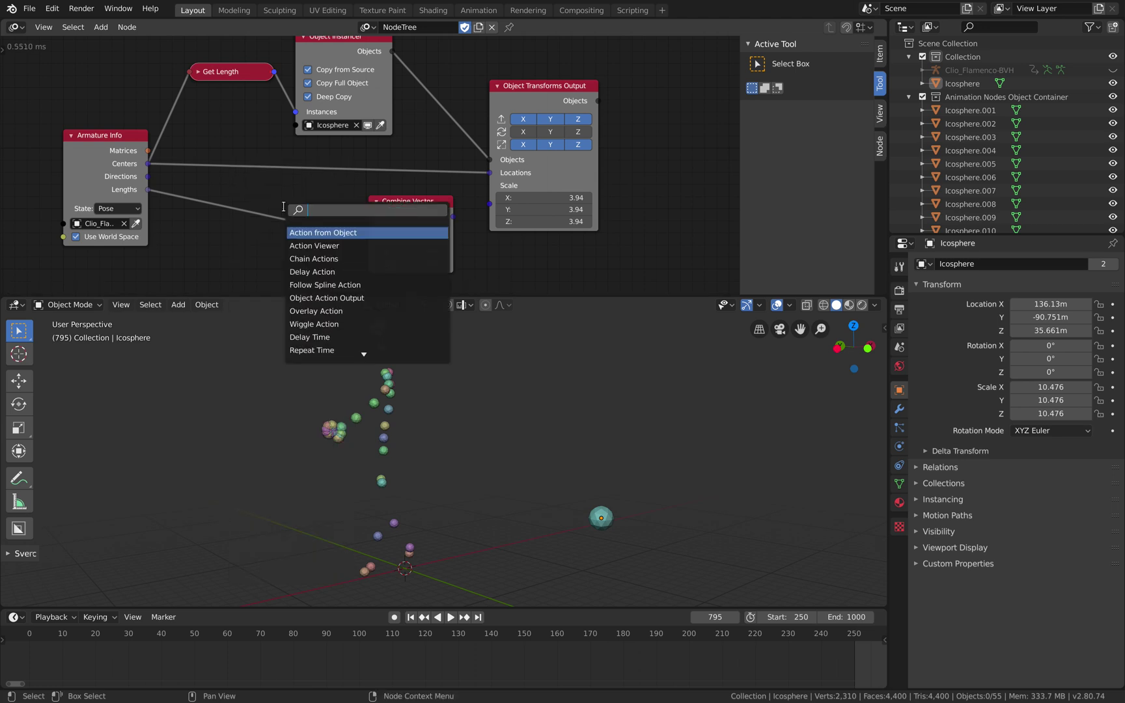
pyautogui.write('mult')
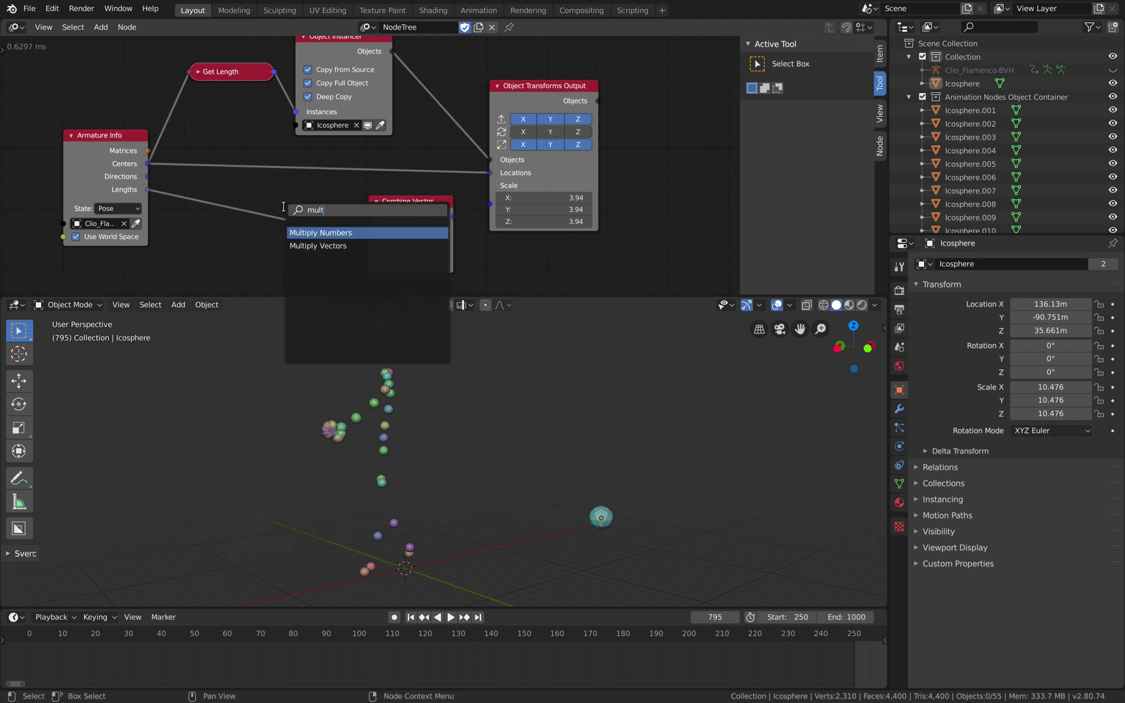
pyautogui.press('Return')
pyautogui.click(262, 195)
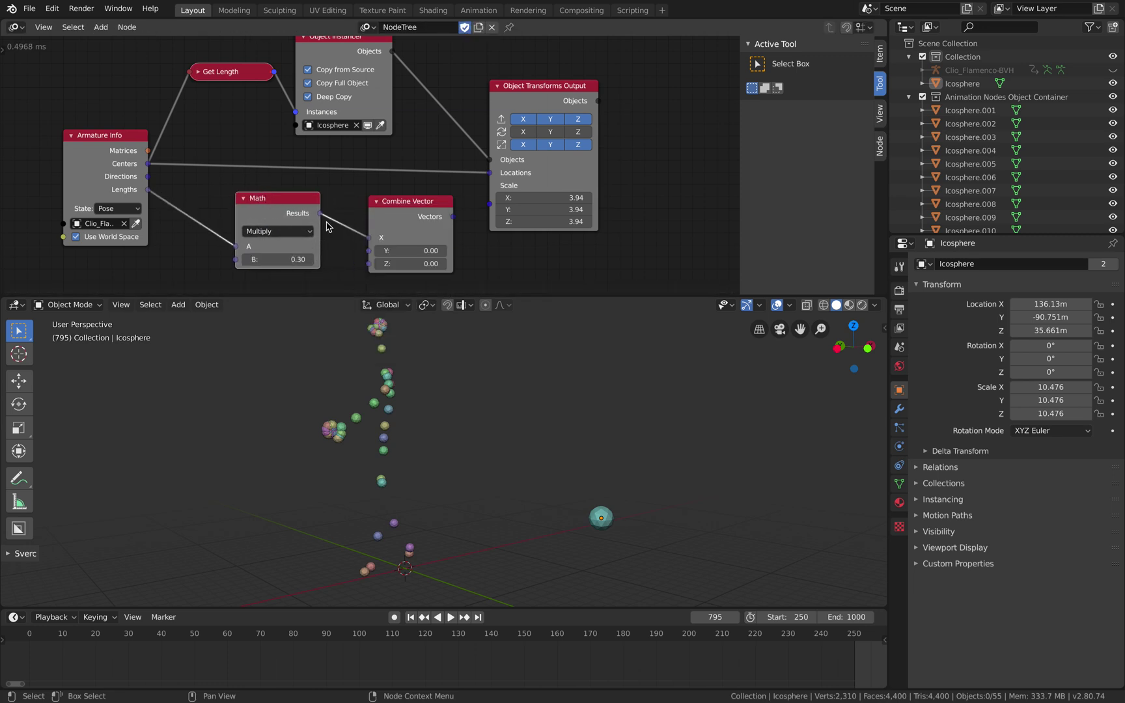
# Link the multiply Results to the Combine Vector's Y and Z and its Vectors to the output node's Scales, saving the file
pyautogui.moveTo(319, 213); pyautogui.dragTo(368, 263)
pyautogui.moveTo(445, 230); pyautogui.dragTo(490, 204)
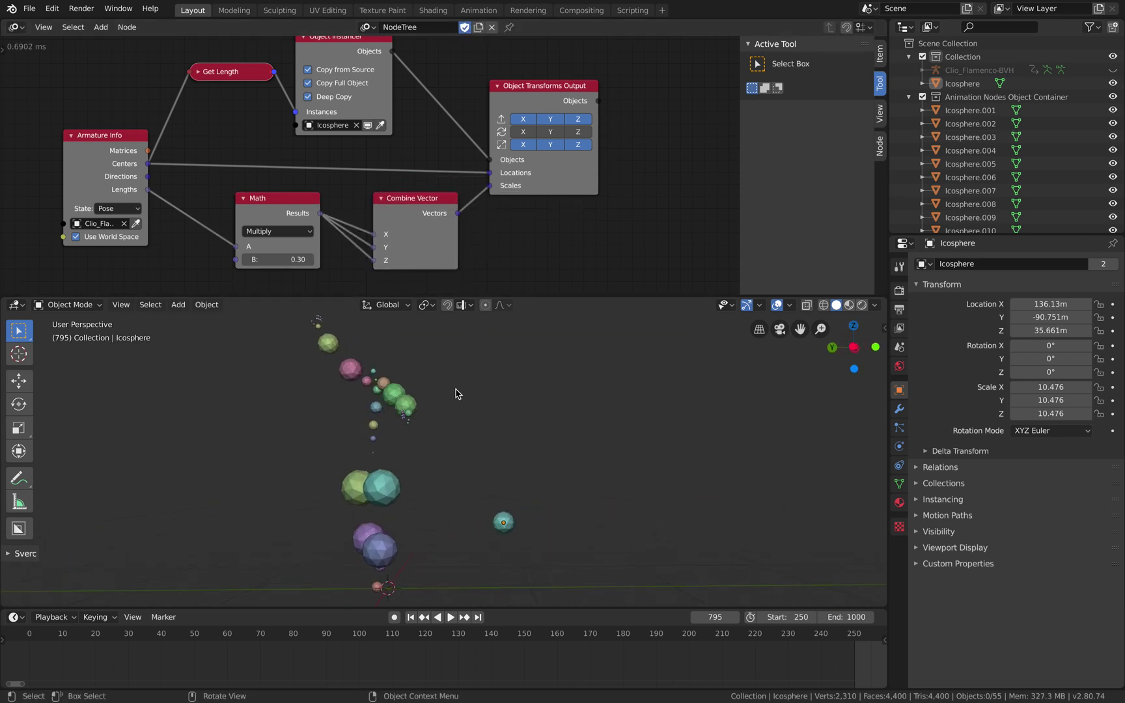
pyautogui.hotkey('ctrl', 's')
# Play the animation and examine the length-scaled spheres from several angles
pyautogui.click(451, 617)
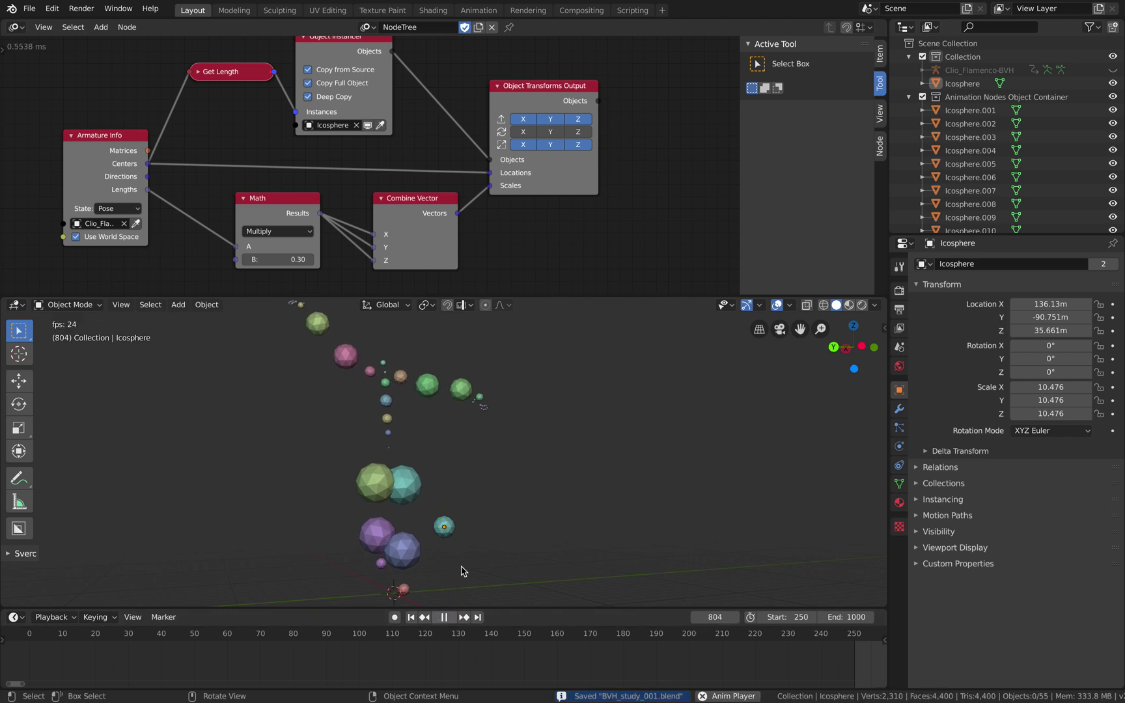
pyautogui.scroll(-1, 496, 463)
pyautogui.moveTo(404, 448); pyautogui.dragTo(367, 457, button='middle')
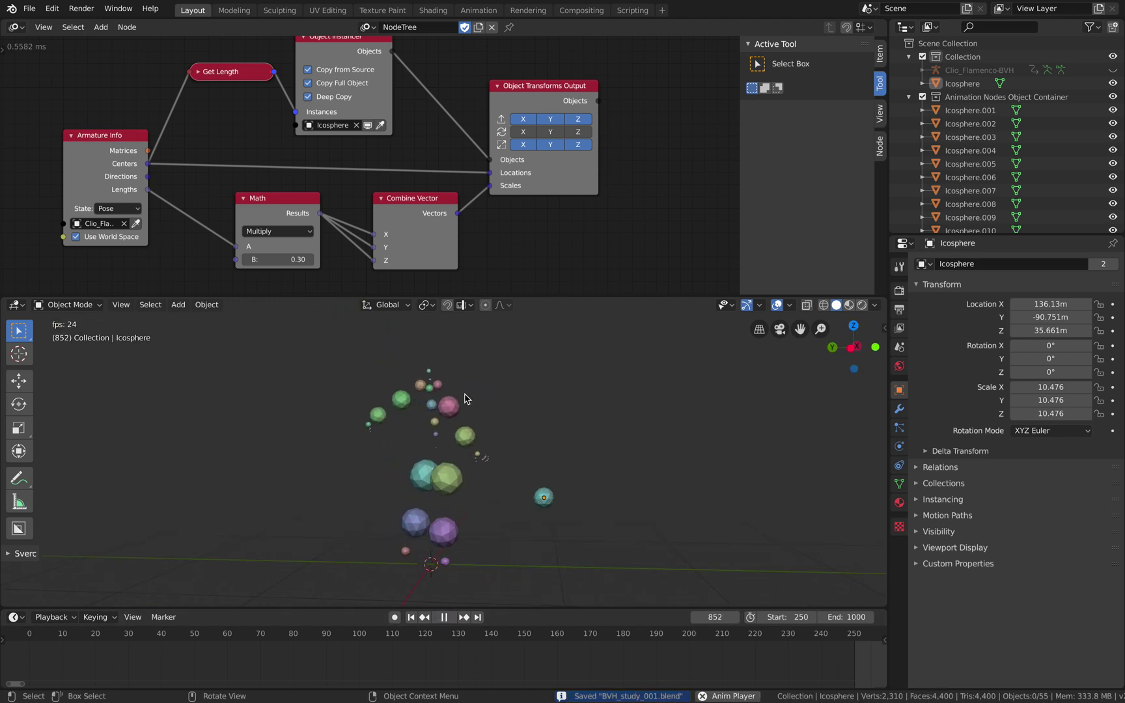
pyautogui.moveTo(491, 427); pyautogui.dragTo(513, 397, button='middle')
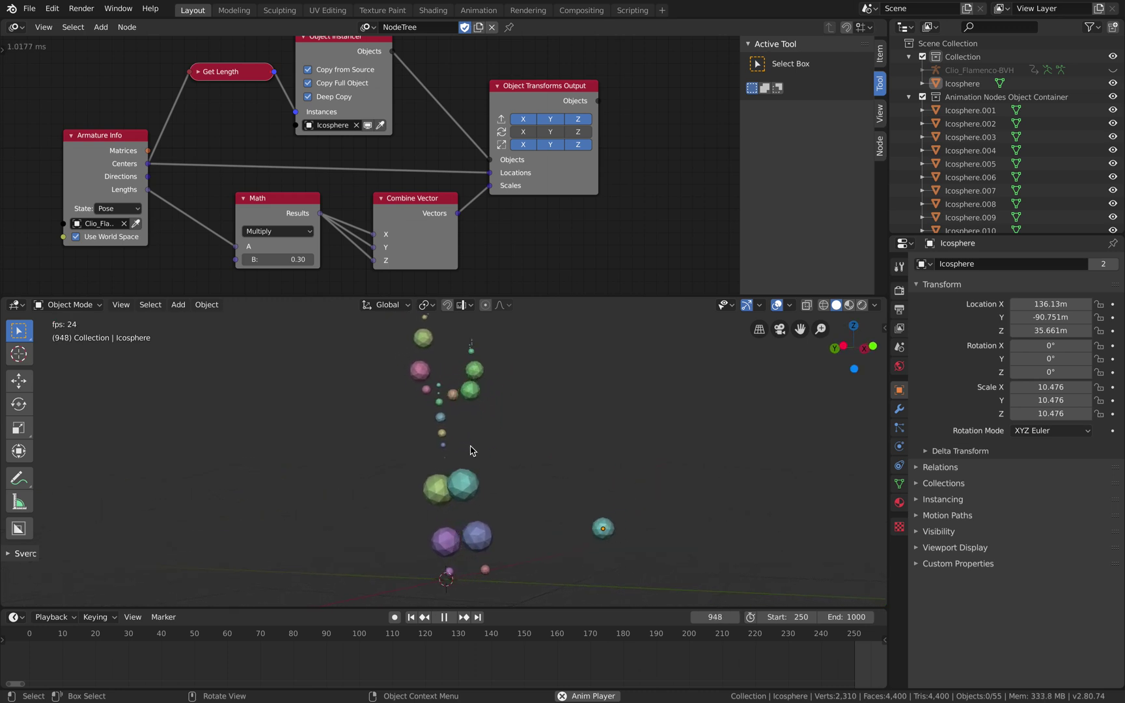
pyautogui.moveTo(470, 449); pyautogui.dragTo(456, 457, button='middle')
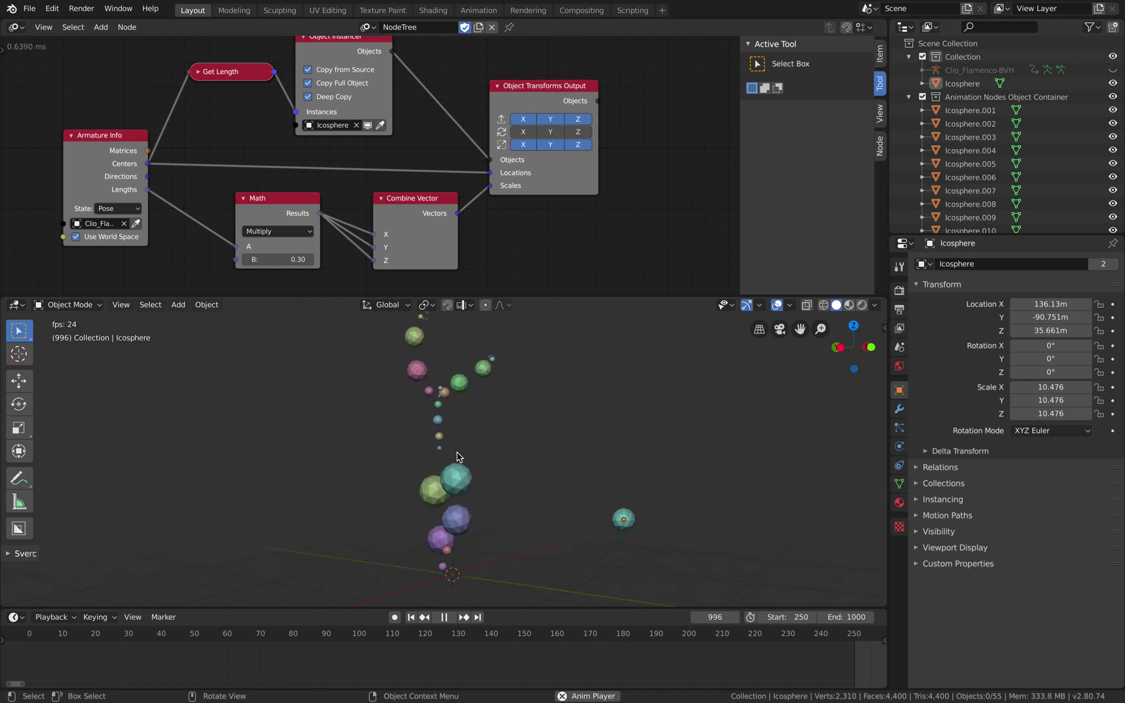
# Set the animation's end frame to 2500, save the file and check the manual's usage example in the browser
pyautogui.click(838, 616)
pyautogui.write('25')
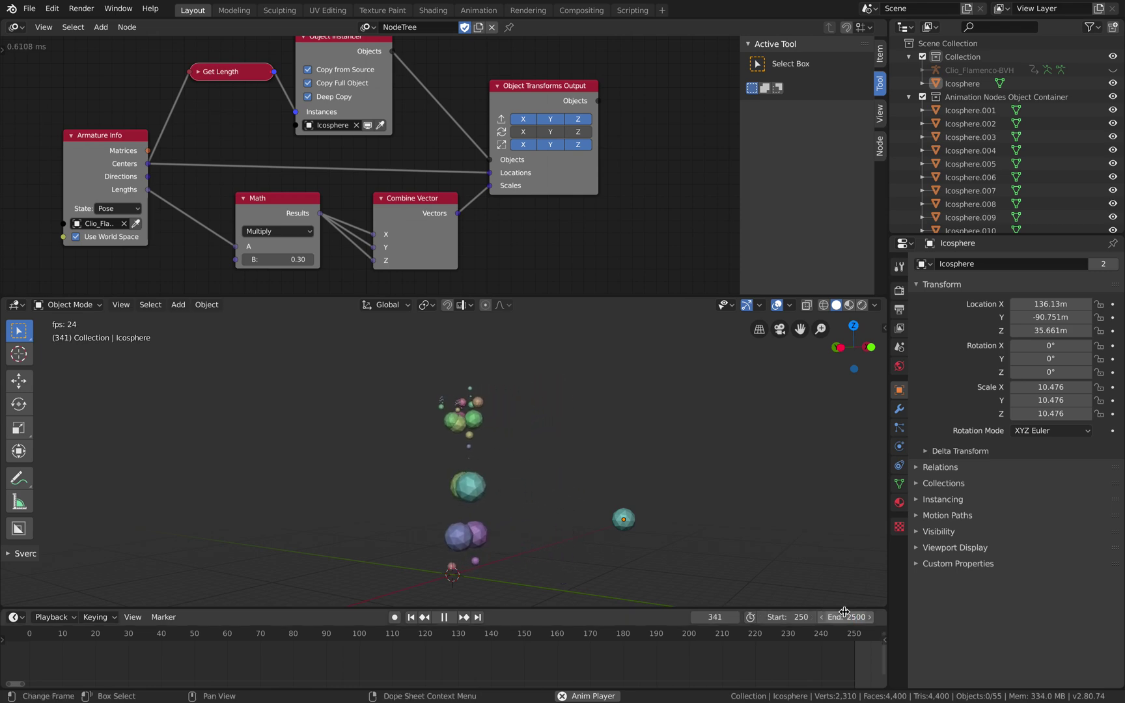
pyautogui.hotkey('ctrl', 's')
pyautogui.hotkey('ctrl', 'Right')
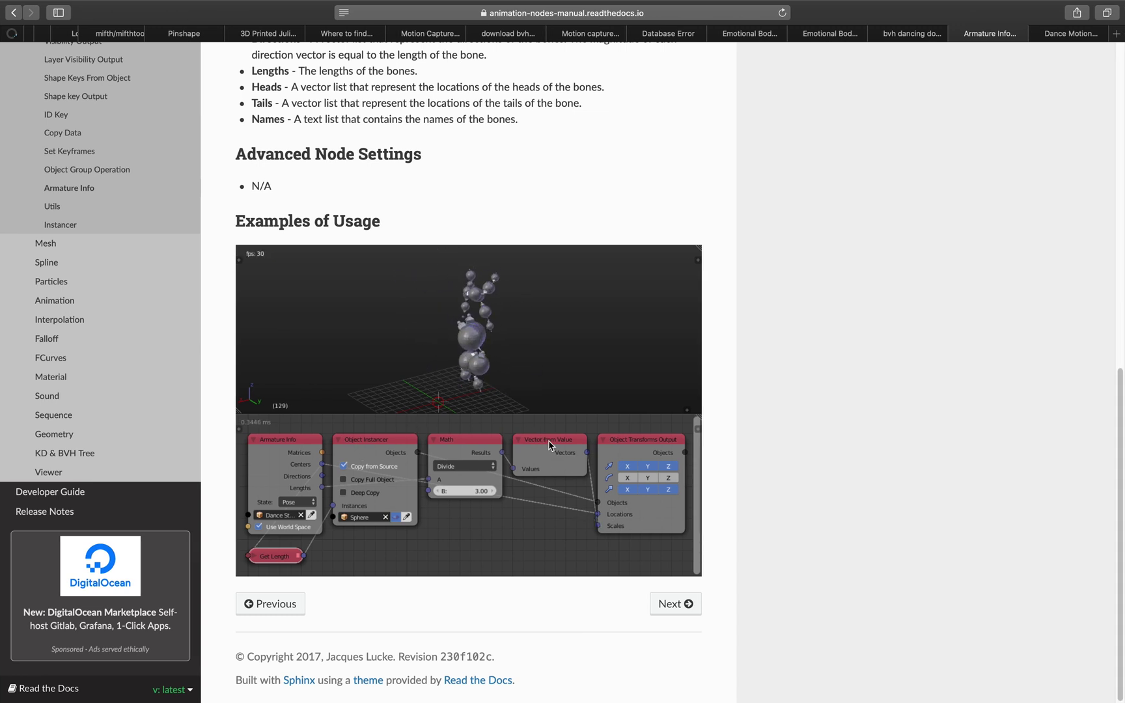
pyautogui.press('super+Tab')
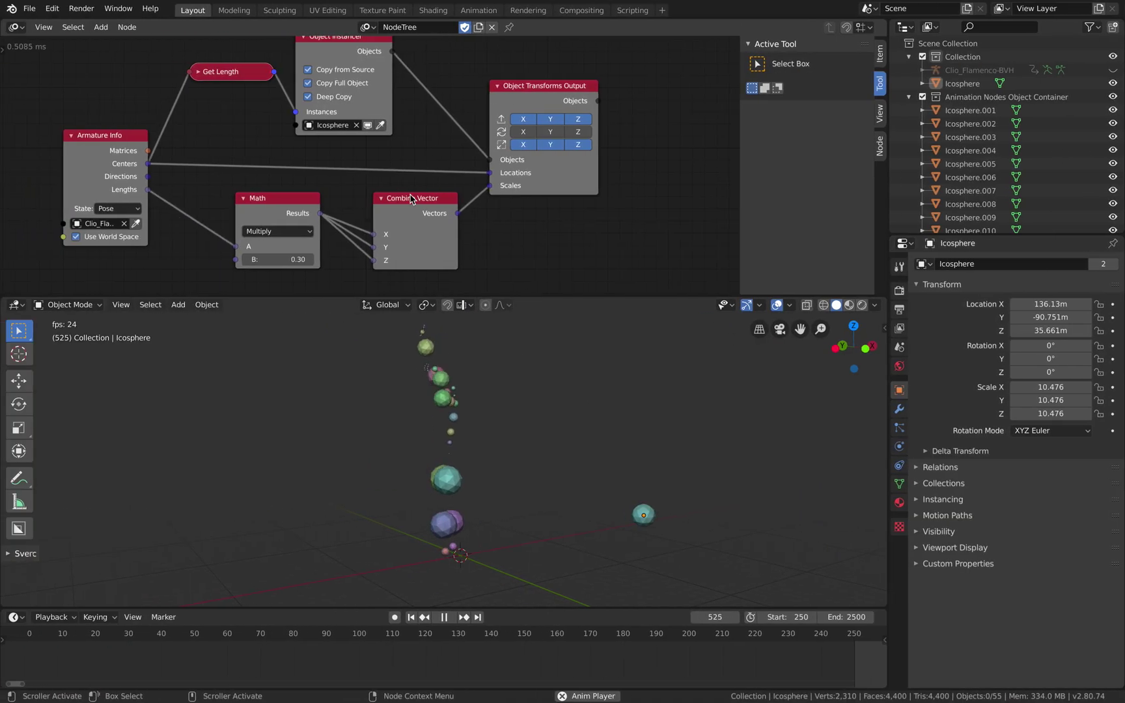
# Space out the Object Transforms Output, Combine Vector and Math nodes in the node tree and save the file
pyautogui.moveTo(569, 187); pyautogui.dragTo(613, 186)
pyautogui.hotkey('ctrl', 's')
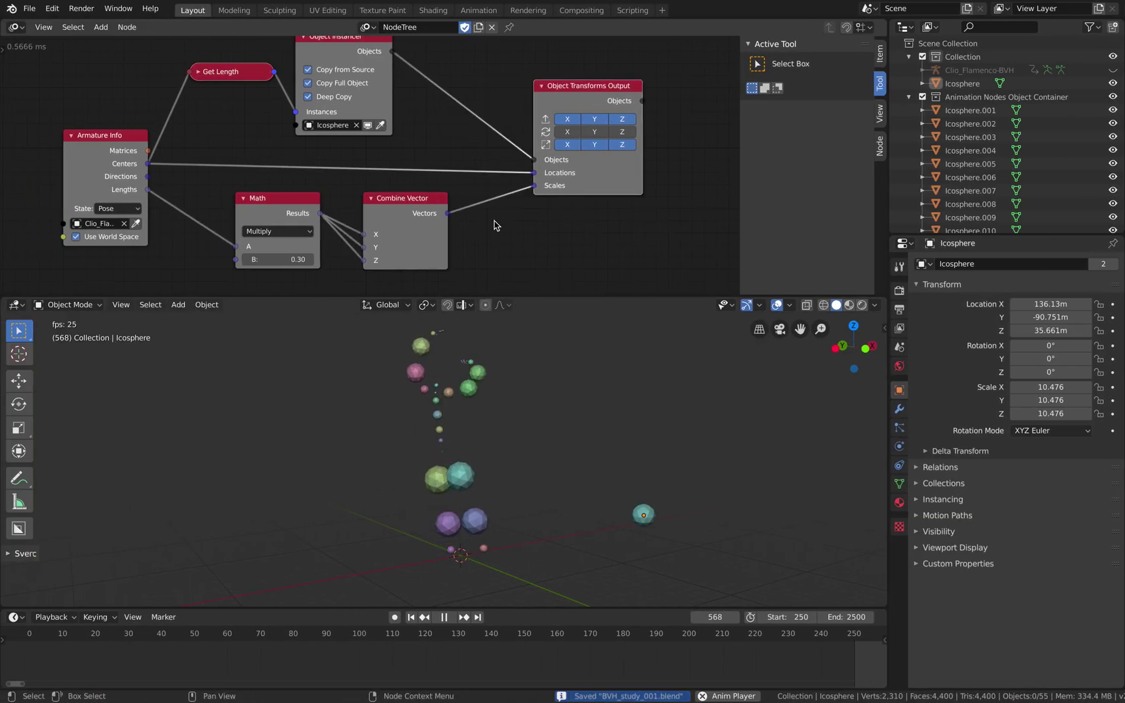
pyautogui.scroll(-1, 494, 221)
pyautogui.hscroll(-1, 494, 221)
pyautogui.hscroll(-1, 386, 249)
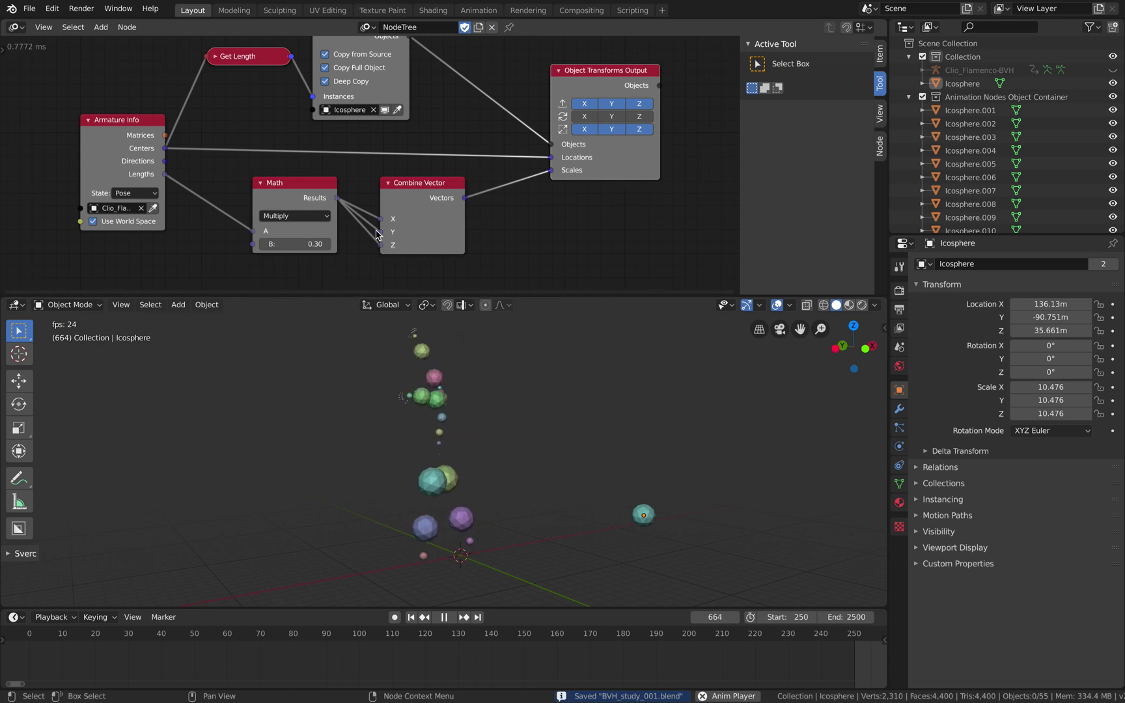
pyautogui.moveTo(303, 194); pyautogui.dragTo(287, 194)
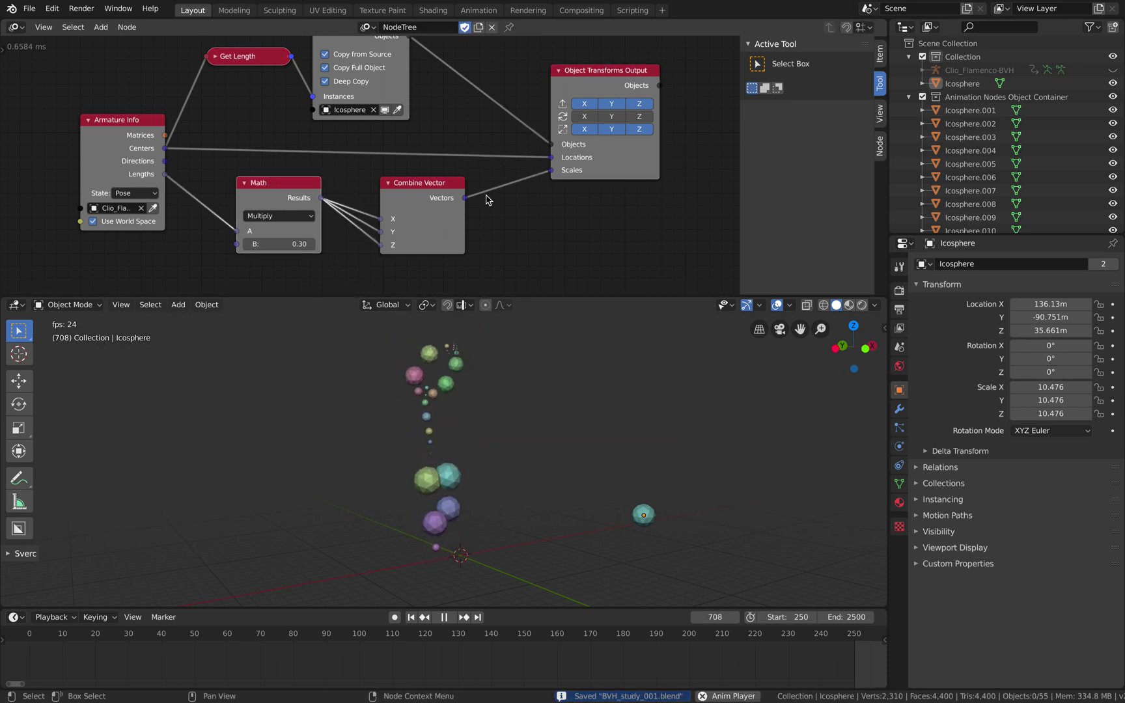
# Enable rotation X, Y and Z on the Object Transforms Output node
pyautogui.click(585, 116)
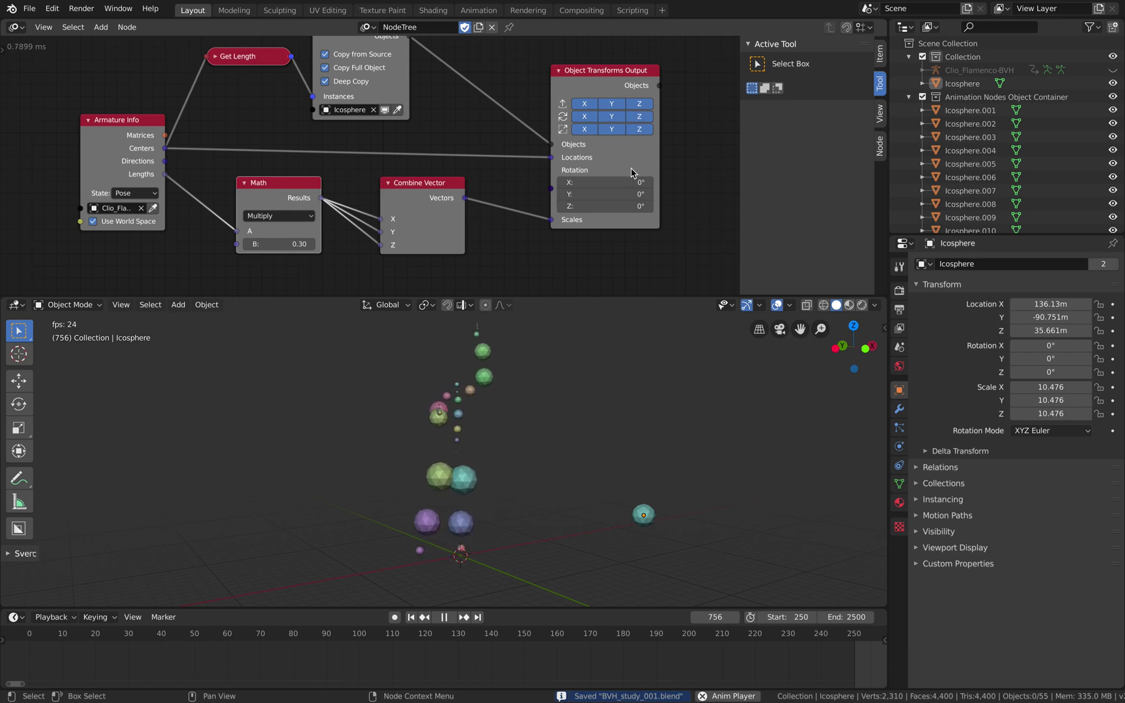
# Spread out the Object Transforms Output, Combine Vector and Math nodes to make room for another node, and save the file
pyautogui.moveTo(631, 172); pyautogui.dragTo(659, 173)
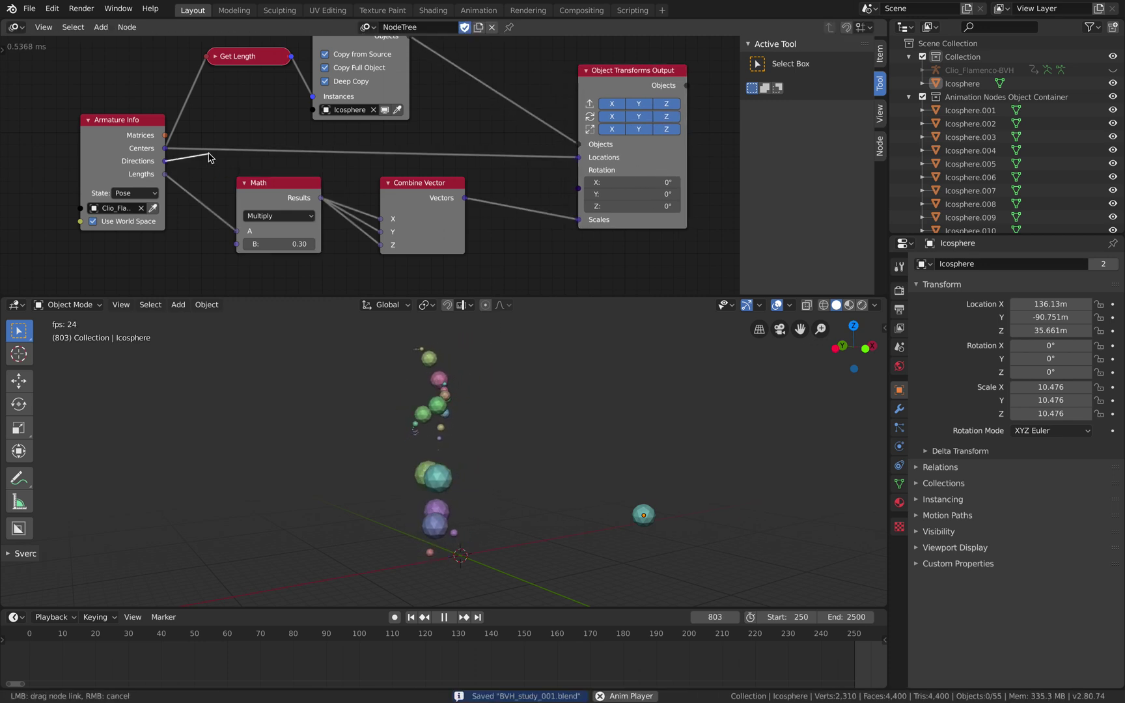
pyautogui.moveTo(651, 157); pyautogui.dragTo(665, 131)
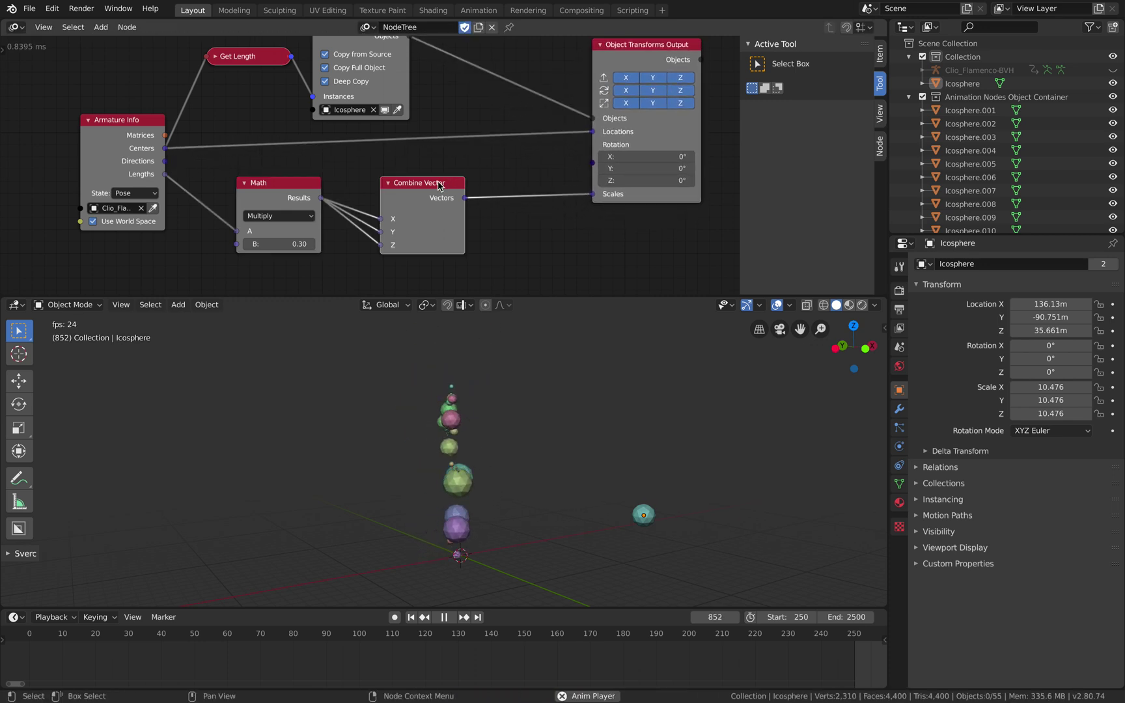
pyautogui.moveTo(454, 182); pyautogui.dragTo(459, 207)
pyautogui.click(296, 198)
pyautogui.moveTo(296, 198); pyautogui.dragTo(296, 234)
pyautogui.hotkey('ctrl', 's')
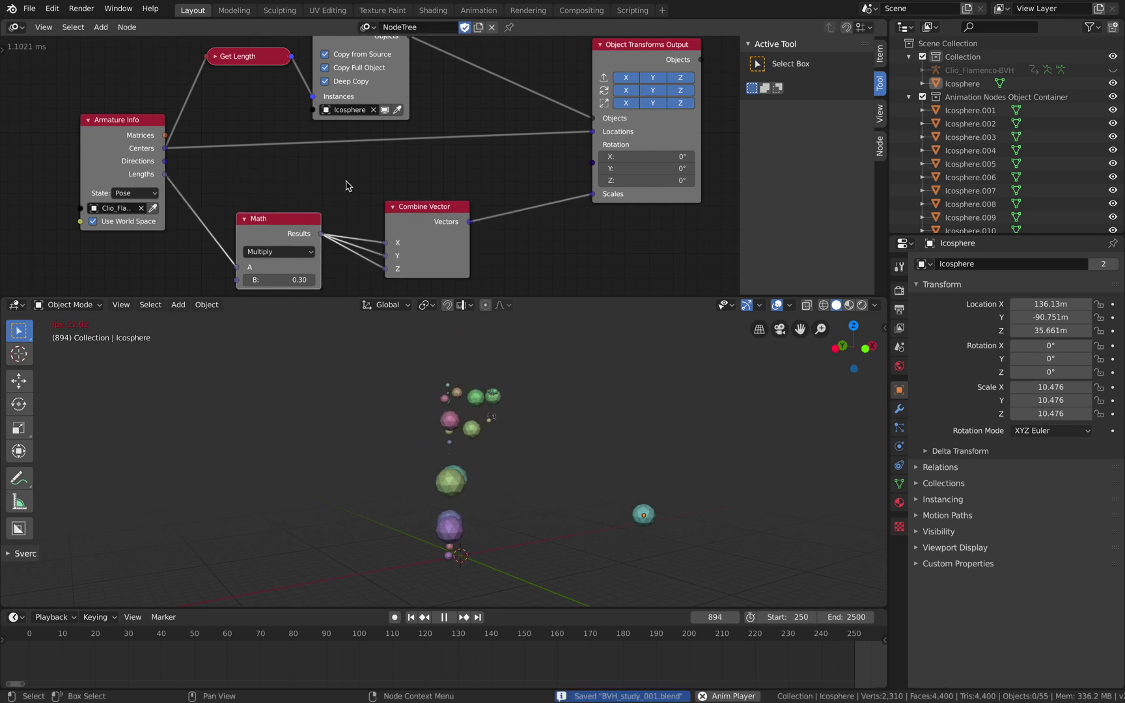
# Add a Direction to Rotation node below the Object Transforms Output node
pyautogui.hotkey('ctrl', 'a')
pyautogui.write('dir')
pyautogui.press('Down')
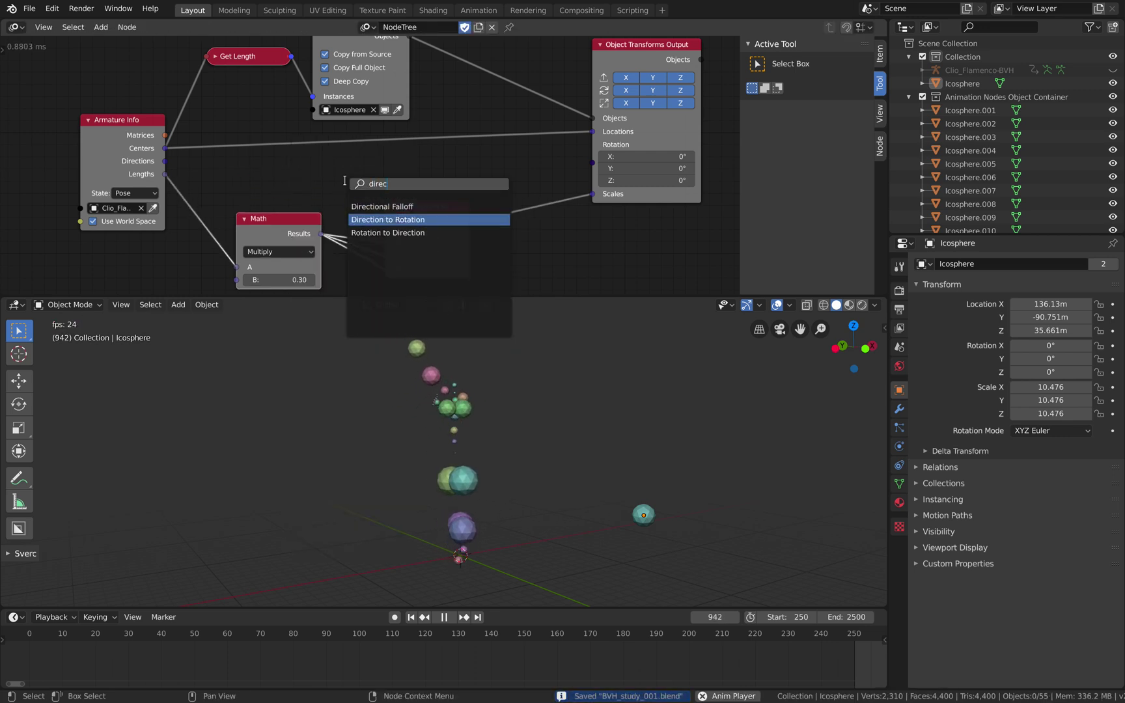
pyautogui.press('Return')
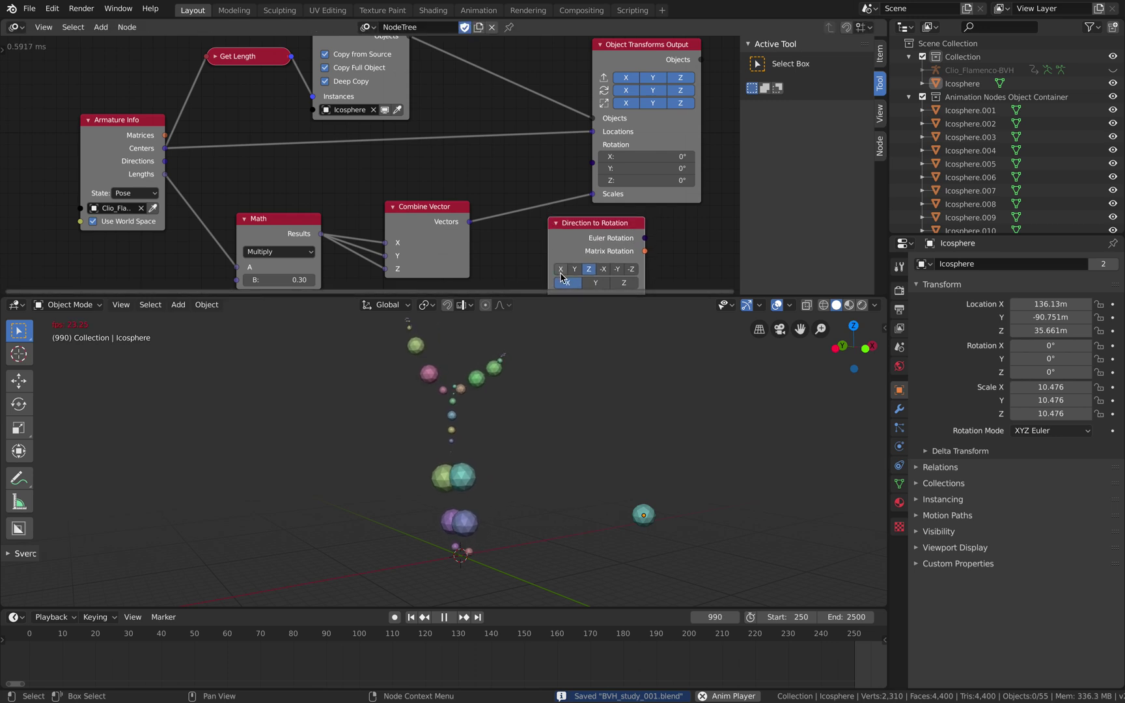
pyautogui.click(560, 224)
# Enlarge the node editor, hide its sidebar and save the file
pyautogui.moveTo(563, 296); pyautogui.dragTo(563, 375)
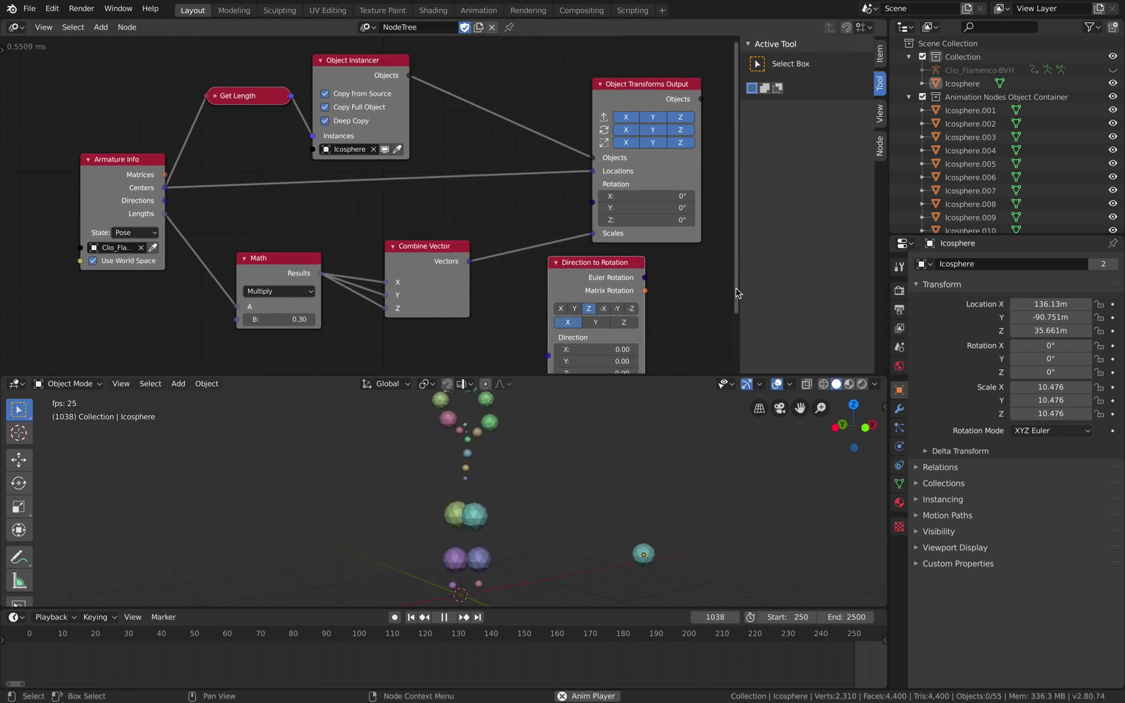
pyautogui.press('n')
pyautogui.moveTo(791, 287); pyautogui.dragTo(736, 245, button='middle')
pyautogui.hotkey('ctrl', 's')
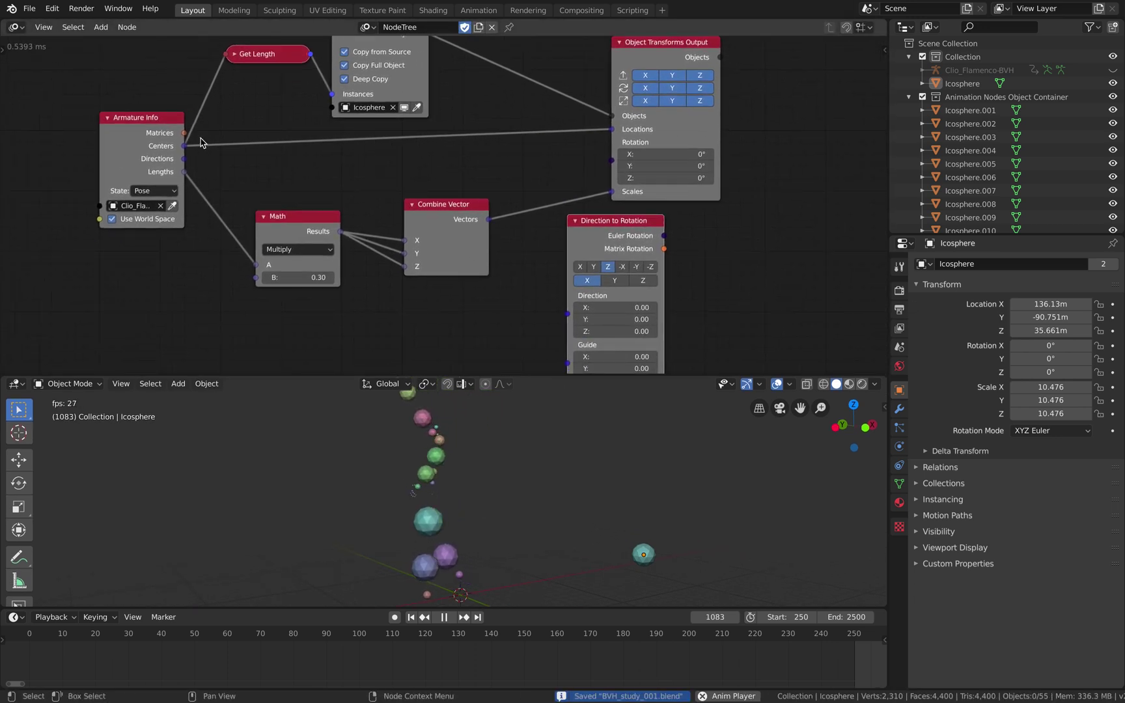
# Link Armature Info's Directions to the Direction to Rotation node, and its Euler Rotations to the Object Transforms Output's rotation input
pyautogui.moveTo(215, 201); pyautogui.dragTo(196, 170, button='middle')
pyautogui.moveTo(168, 134); pyautogui.dragTo(548, 283)
pyautogui.moveTo(667, 120); pyautogui.dragTo(735, 118)
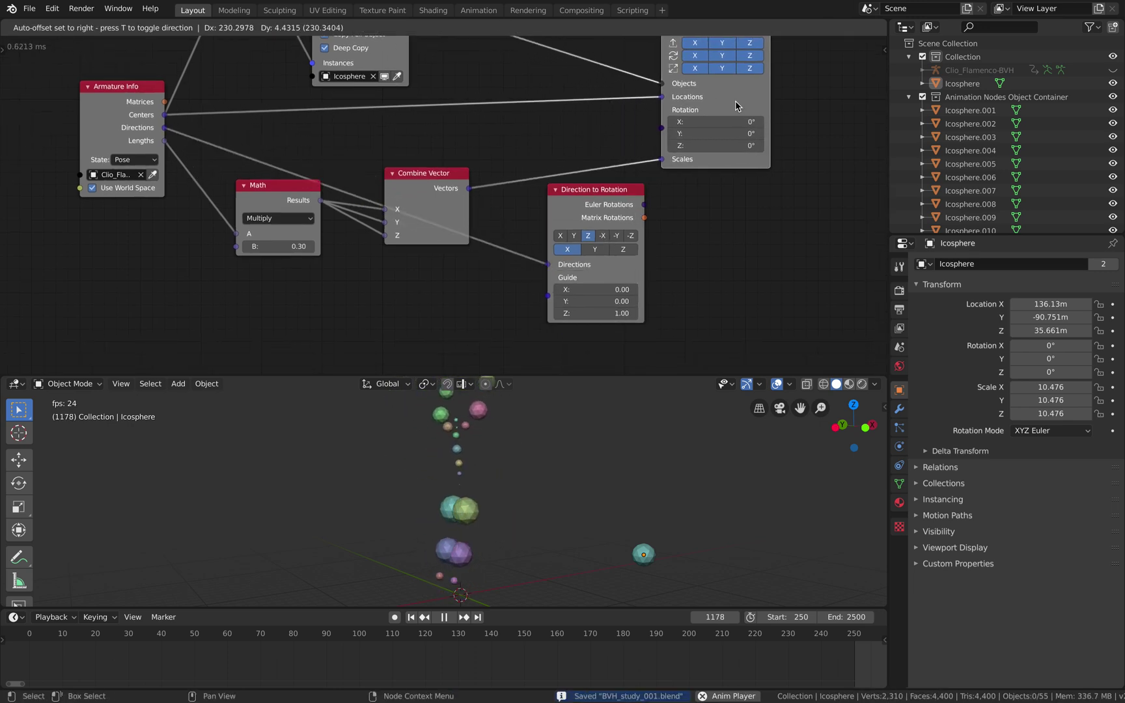
pyautogui.moveTo(643, 204); pyautogui.dragTo(642, 177)
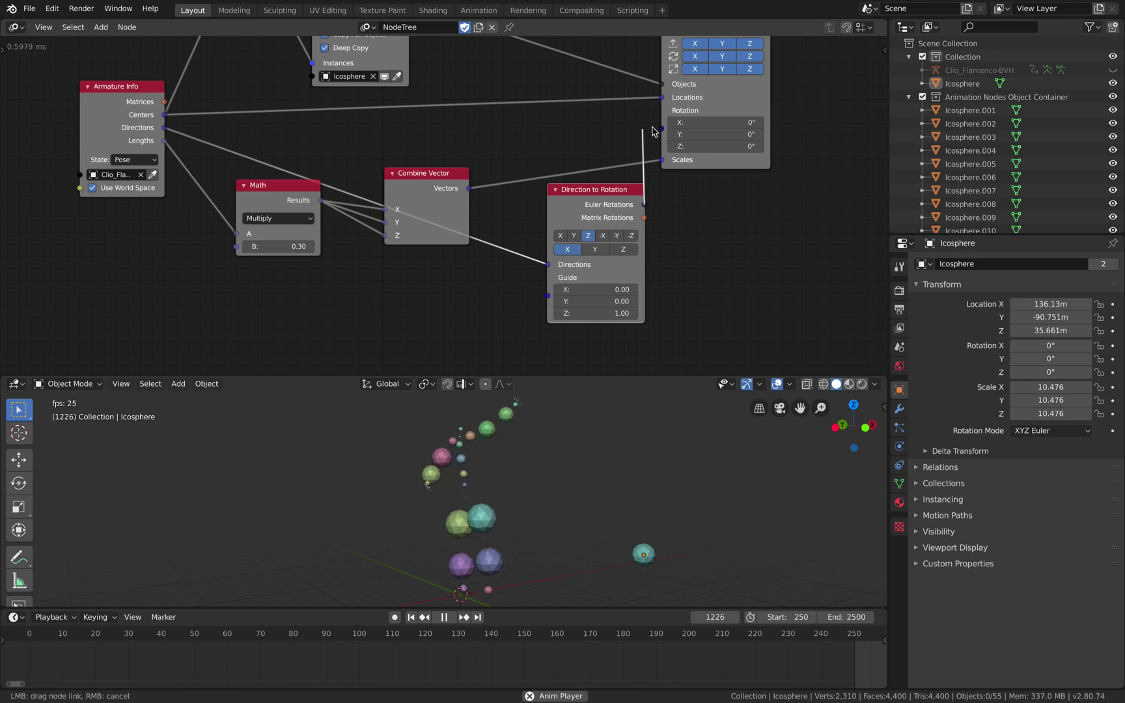
pyautogui.moveTo(654, 132); pyautogui.dragTo(668, 130)
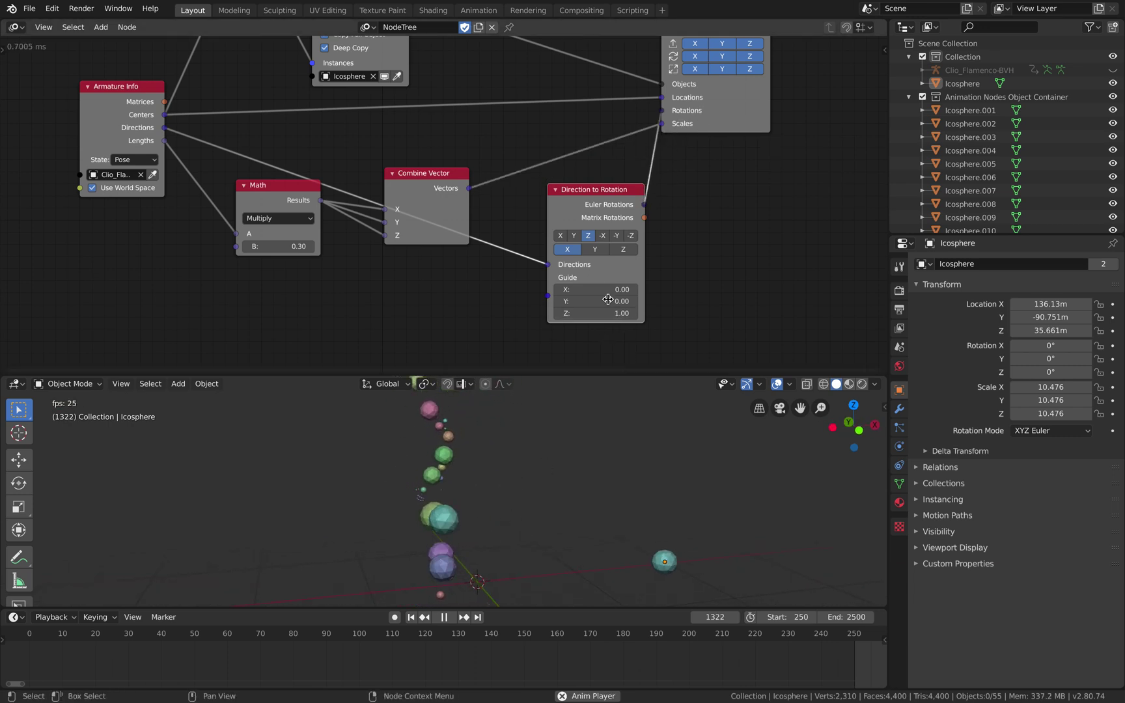
pyautogui.moveTo(598, 201); pyautogui.dragTo(578, 199)
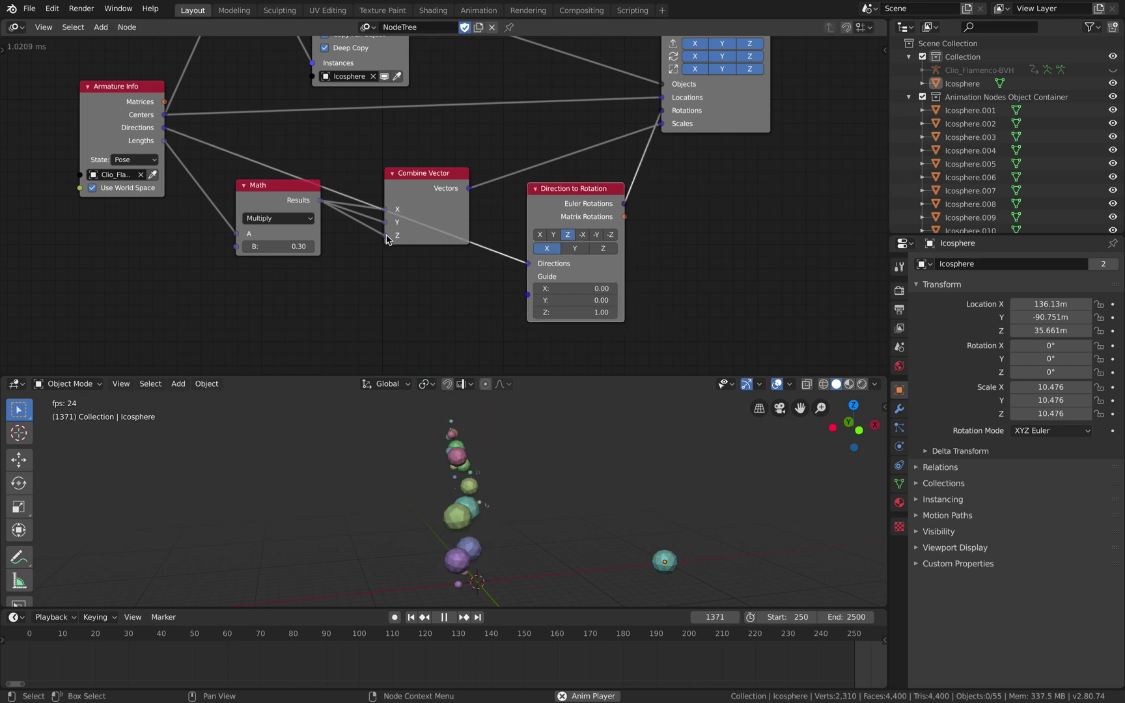
# Disconnect the Math result from Combine Vector's Z input and set Z to 19.74
pyautogui.moveTo(386, 237); pyautogui.dragTo(399, 239)
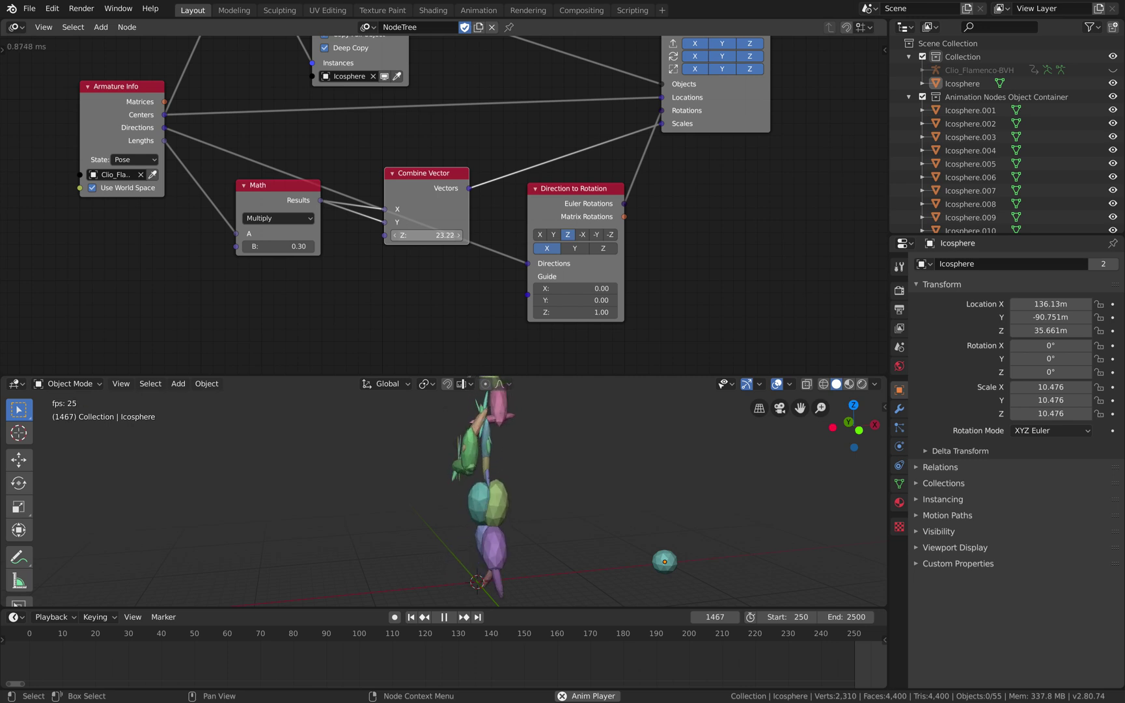
pyautogui.moveTo(426, 235); pyautogui.dragTo(421, 235)
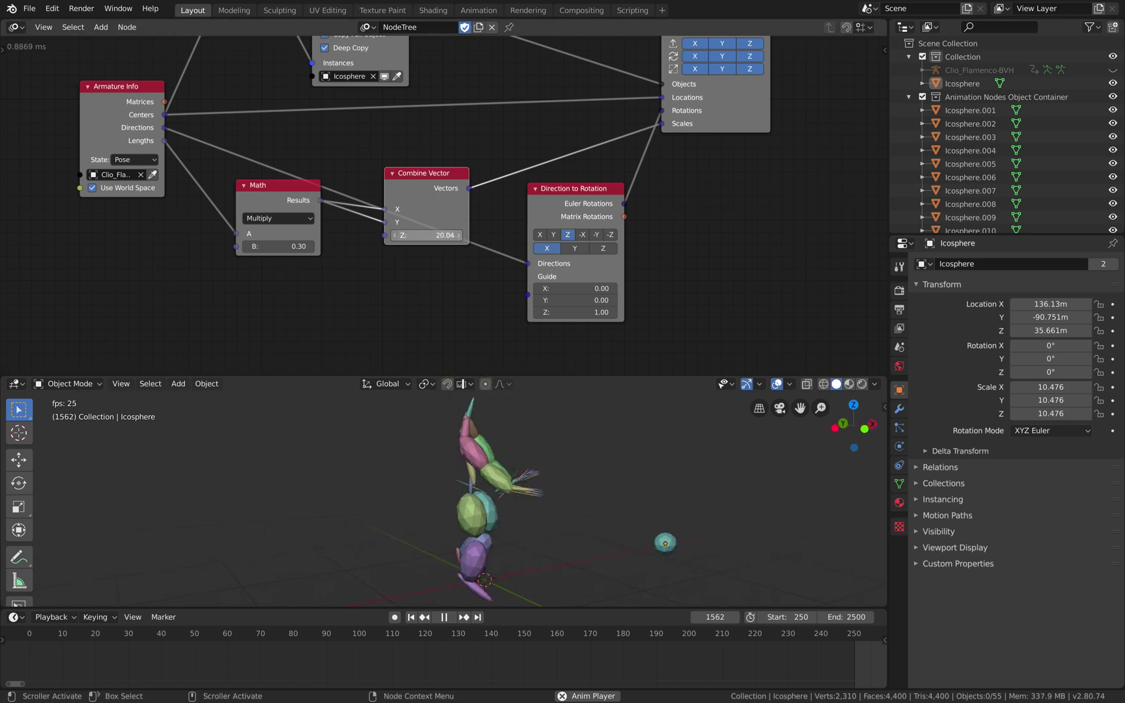
pyautogui.moveTo(426, 235); pyautogui.dragTo(422, 235)
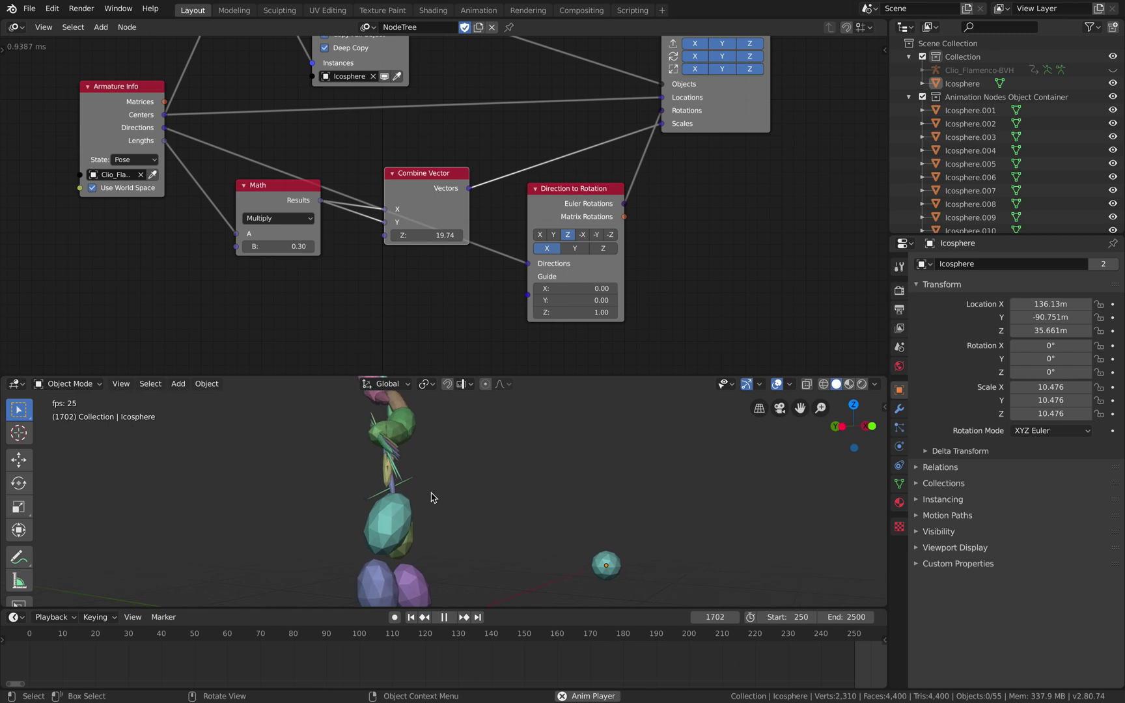
# Enlarge the 3D viewport, select the original ico sphere and save the file
pyautogui.moveTo(508, 371); pyautogui.dragTo(507, 232)
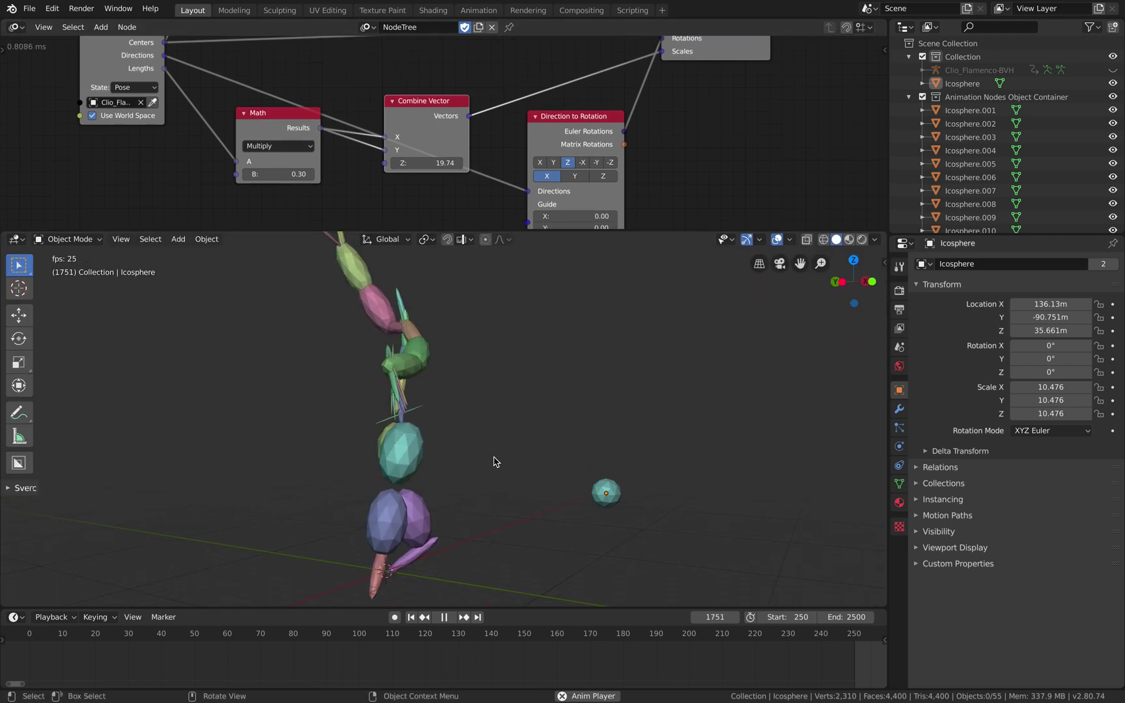
pyautogui.click(577, 473)
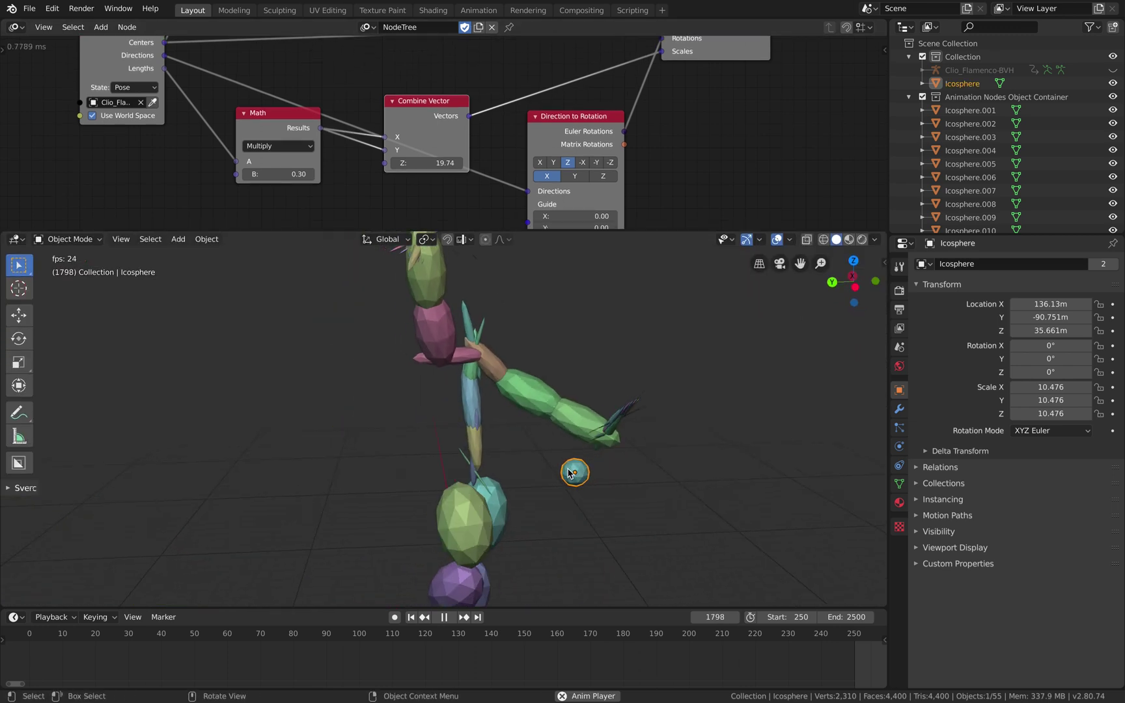
pyautogui.moveTo(164, 37); pyautogui.dragTo(165, 82, button='middle')
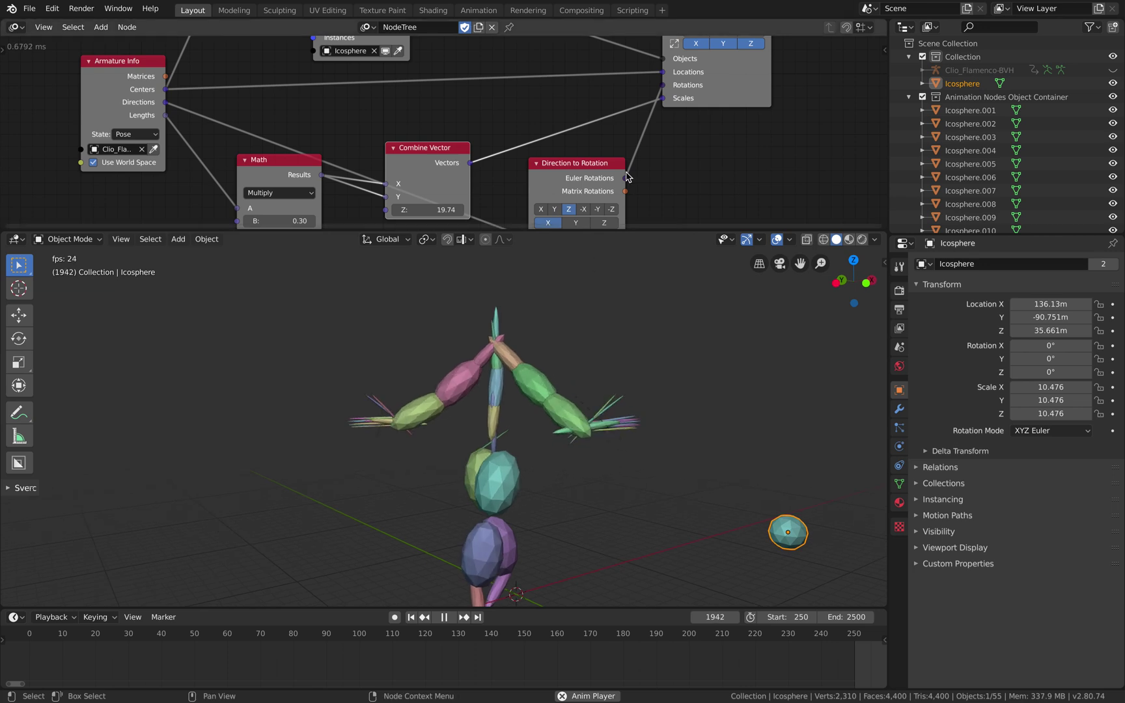
pyautogui.moveTo(656, 225); pyautogui.dragTo(625, 145, button='middle')
pyautogui.hotkey('ctrl', 's')
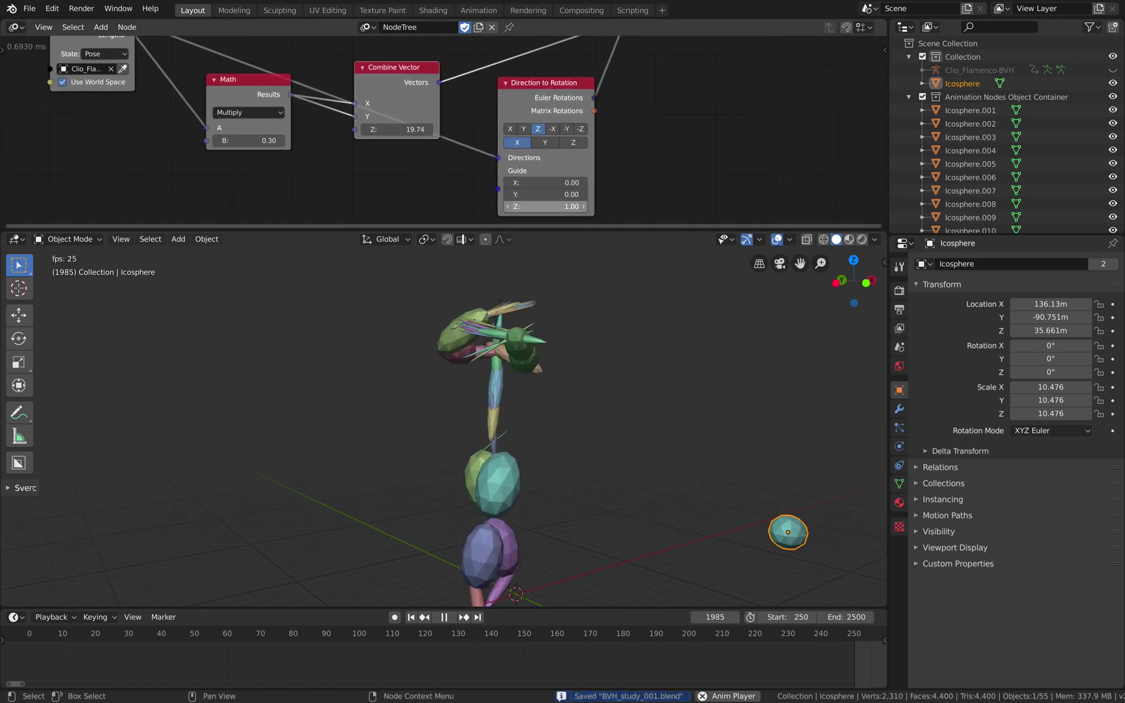
# Try other track and guide axes on the Direction to Rotation node, returning to Z and X
pyautogui.click(572, 141)
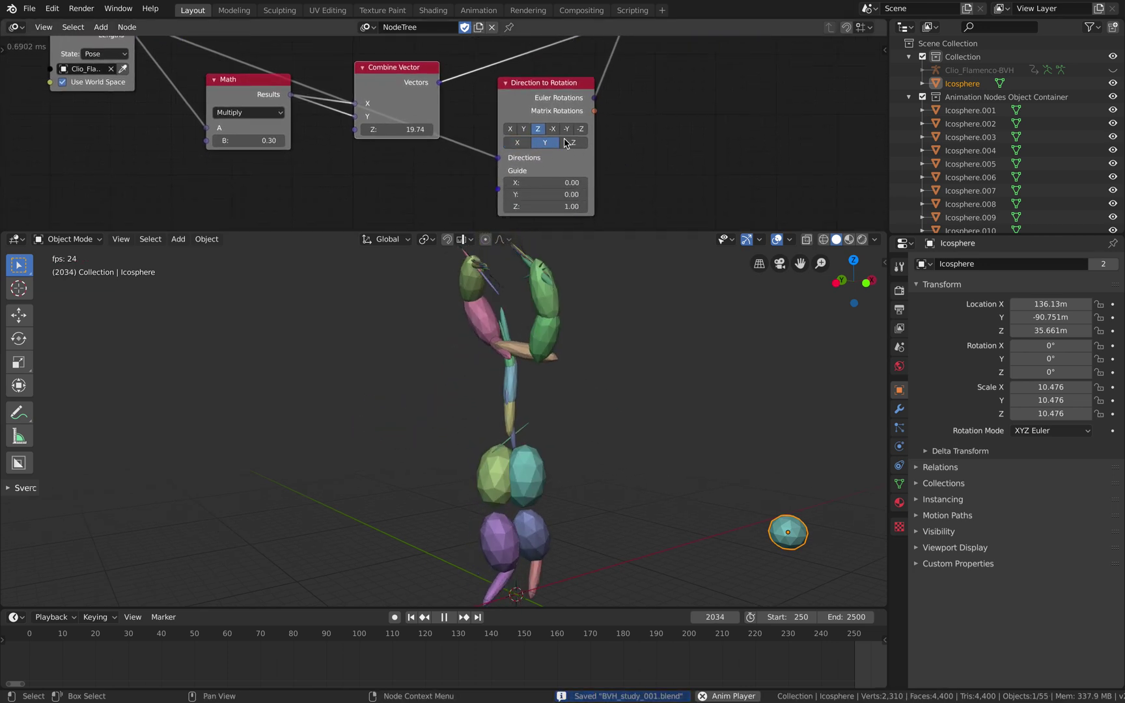
pyautogui.click(524, 143)
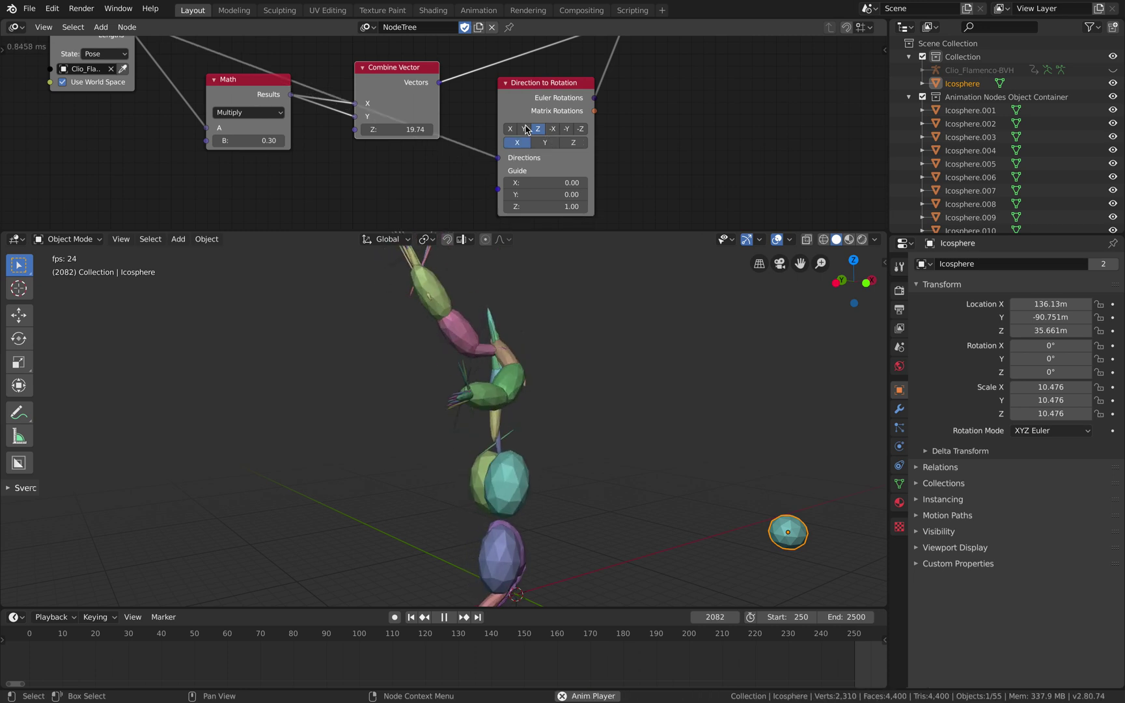
pyautogui.click(513, 129)
pyautogui.click(538, 129)
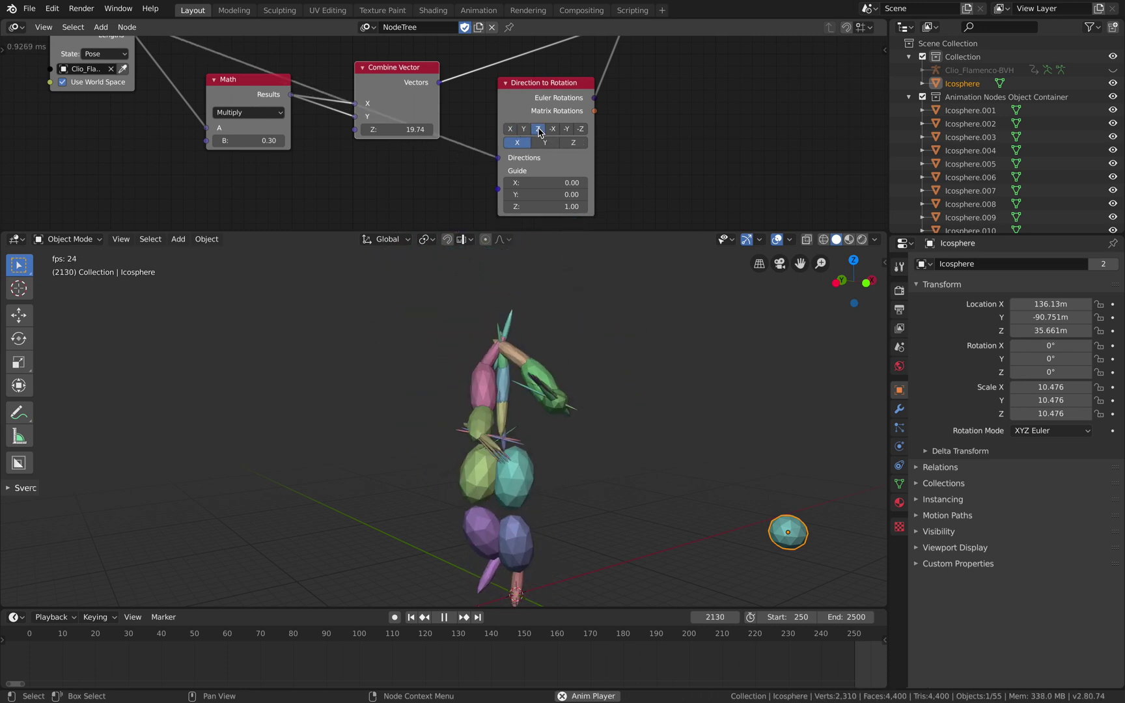
# Examine the stretched, rotated spheres from other angles during playback and save the file
pyautogui.scroll(-1, 574, 344)
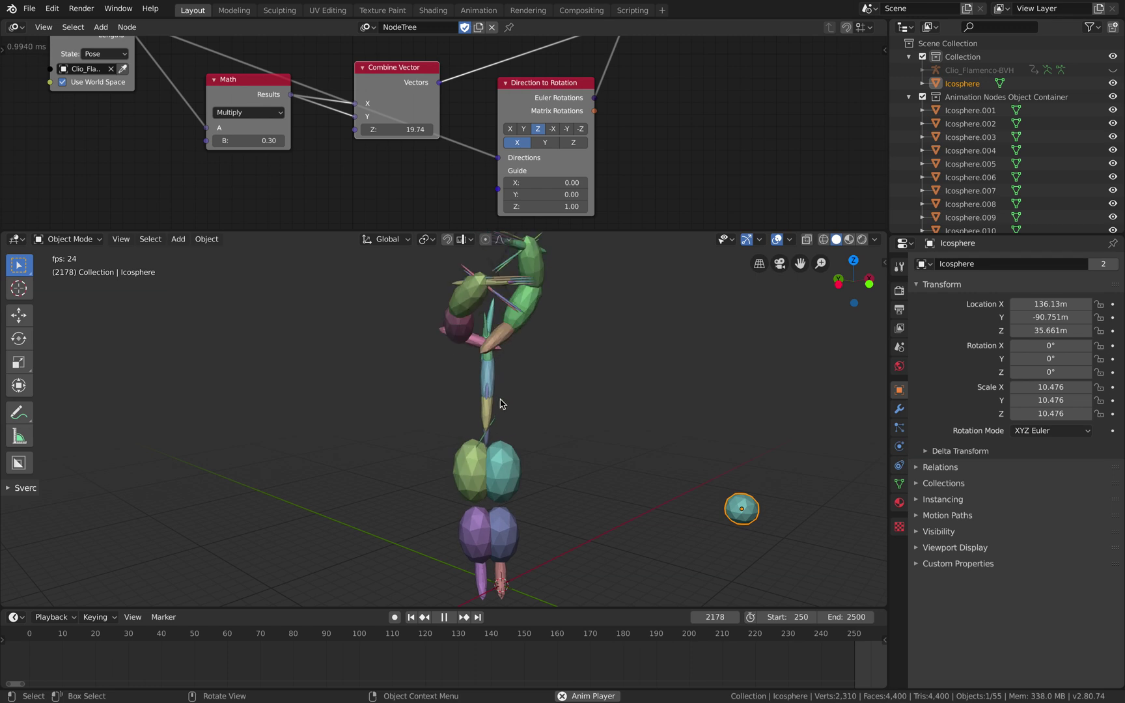
pyautogui.moveTo(501, 403); pyautogui.dragTo(436, 449, button='middle')
pyautogui.scroll(-1, 509, 447)
pyautogui.moveTo(510, 448)
pyautogui.keyDown('shift'); pyautogui.mouseDown(button='middle')
pyautogui.moveTo(499, 425)
pyautogui.moveTo(508, 444)
pyautogui.mouseUp(button='middle'); pyautogui.keyUp('shift')
pyautogui.scroll(-1, 509, 447)
pyautogui.hotkey('ctrl', 's')
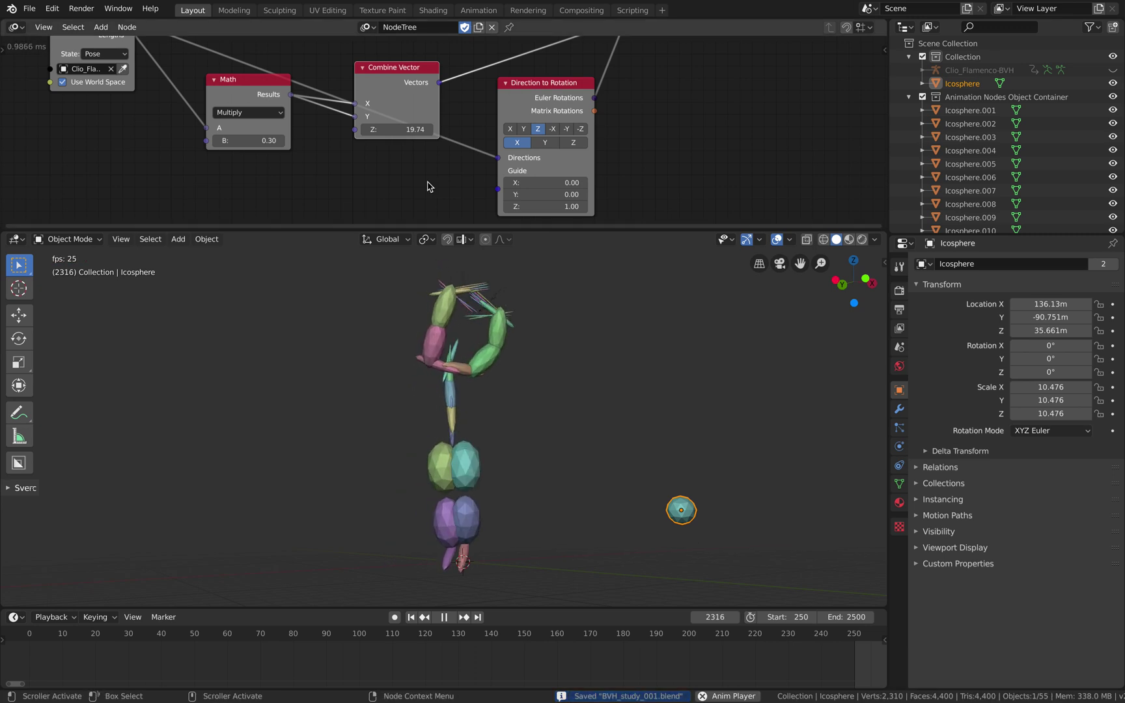
# Save the project as a new version named BVH_study_002.blend
pyautogui.scroll(-3, 426, 184)
pyautogui.click(30, 8)
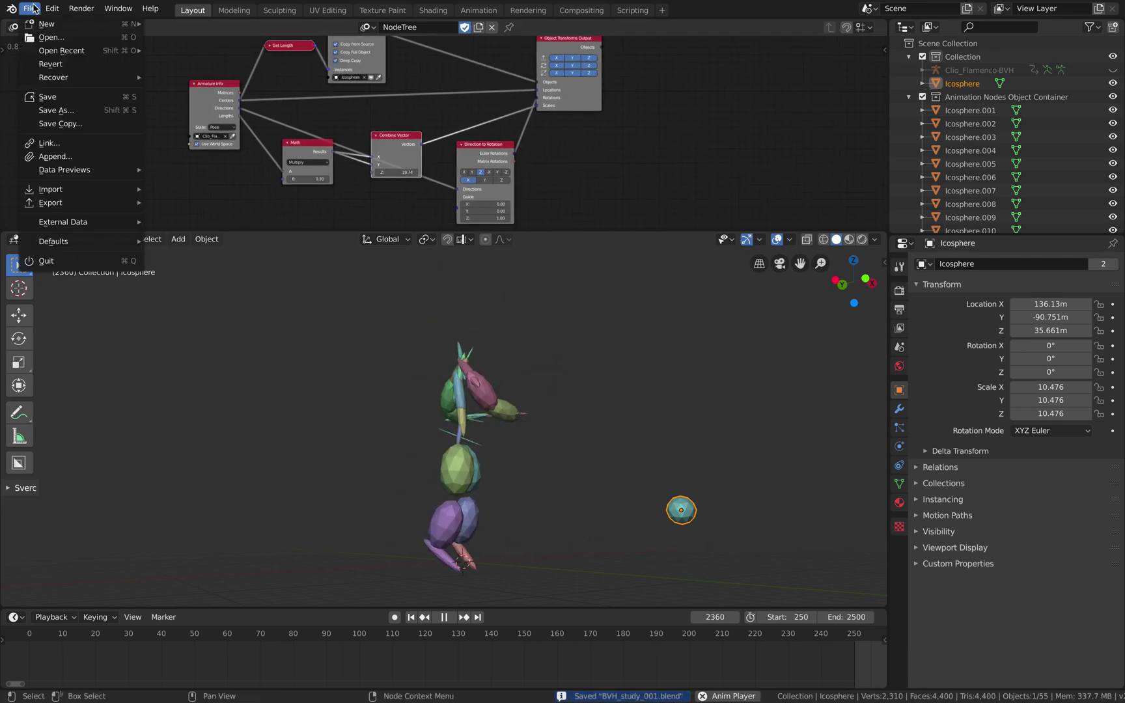
pyautogui.click(49, 110)
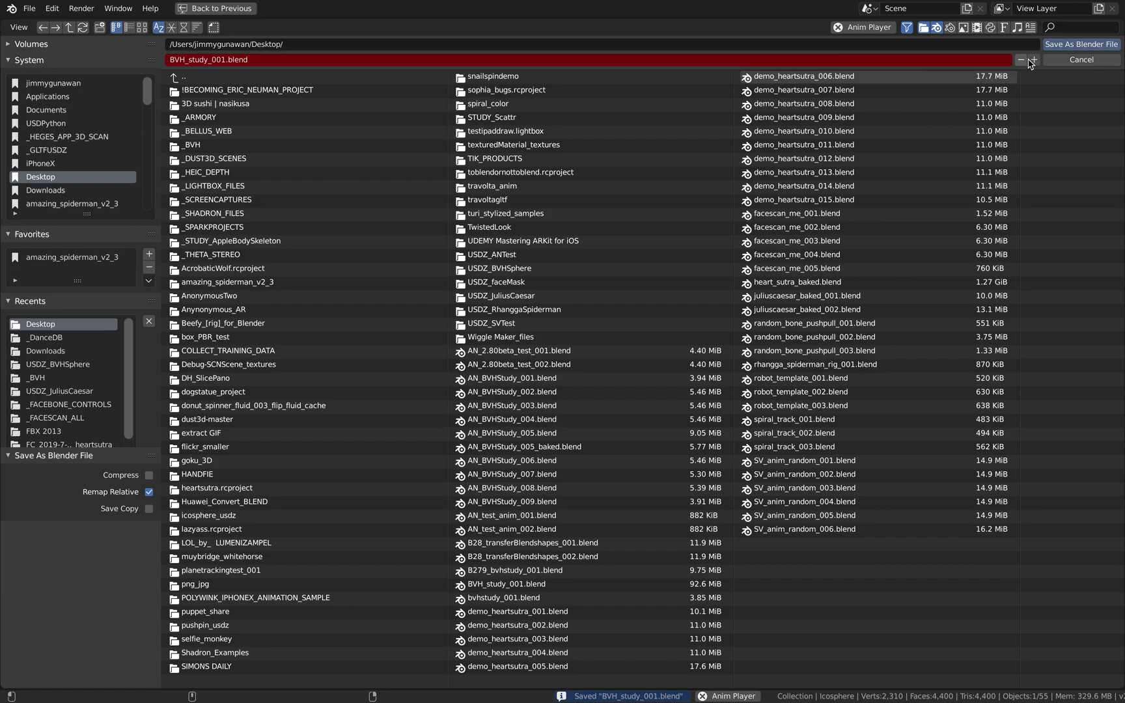
pyautogui.click(1051, 47)
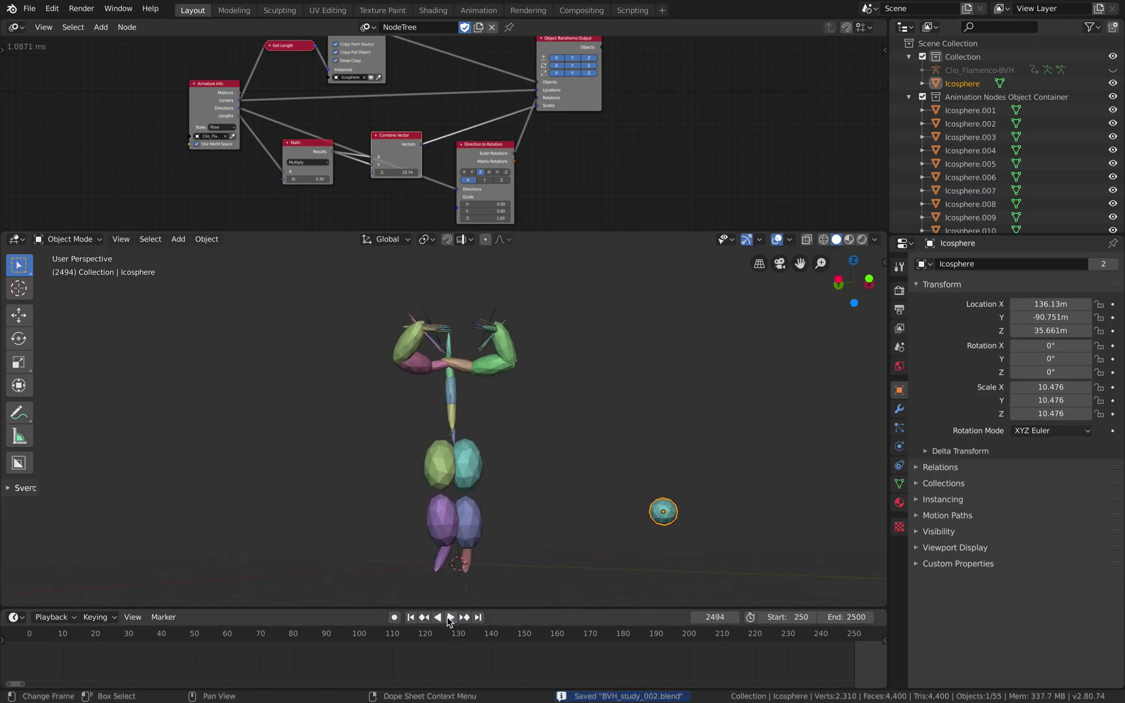
# Move the Armature Info node farther from the Math node, return the animation to start frame 250 and save the file
pyautogui.press('space')
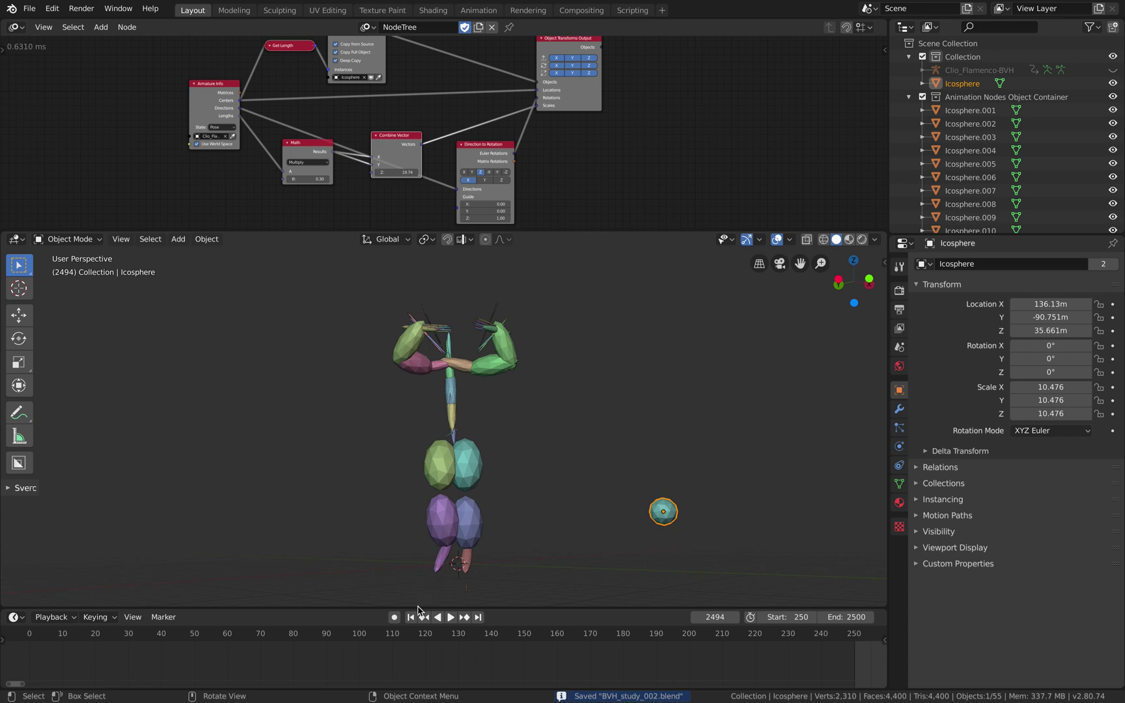
pyautogui.scroll(1, 228, 198)
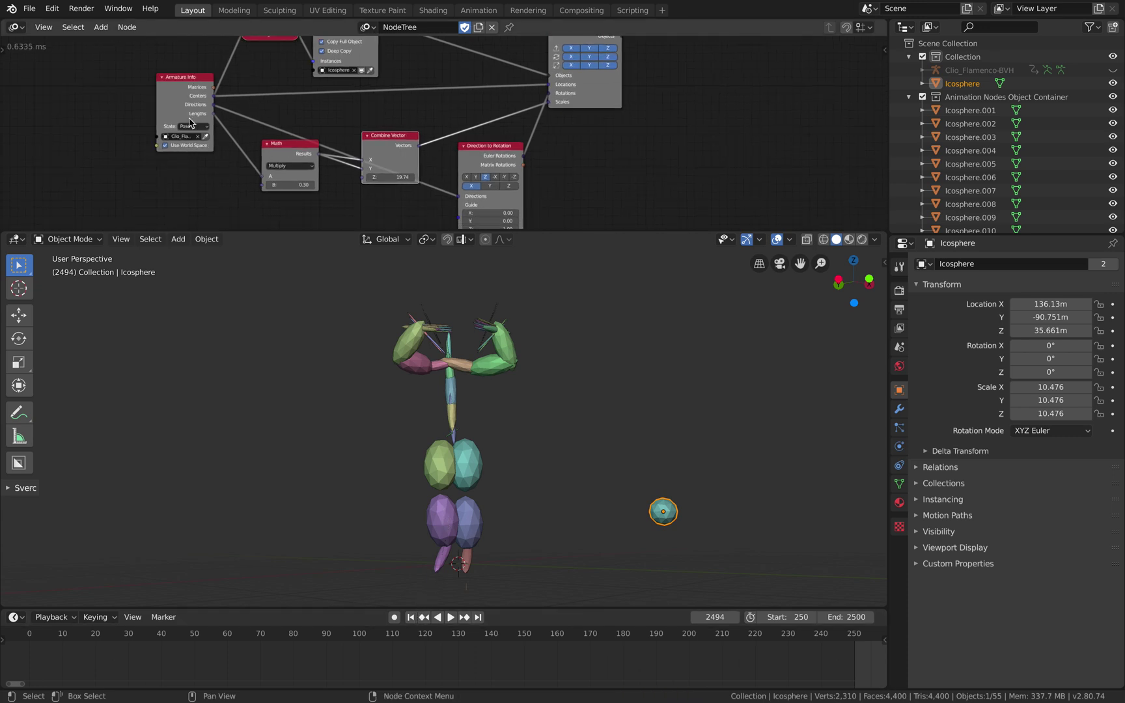
pyautogui.moveTo(190, 122); pyautogui.dragTo(166, 126)
pyautogui.click(452, 618)
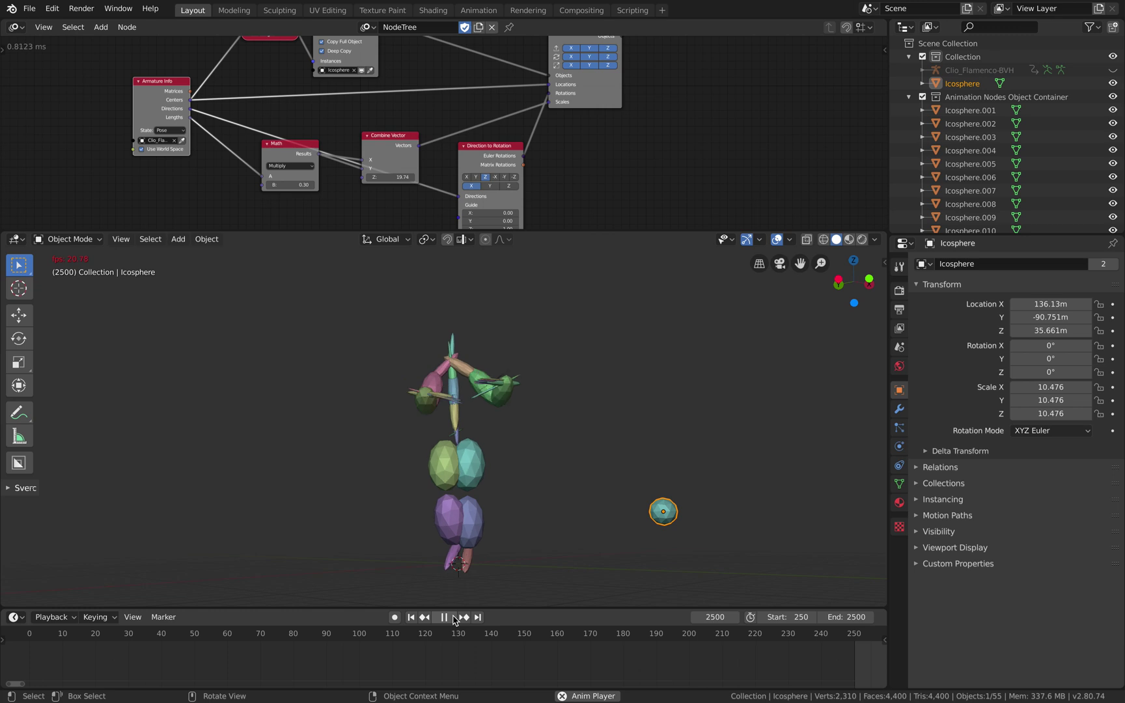
pyautogui.click(444, 617)
pyautogui.click(411, 617)
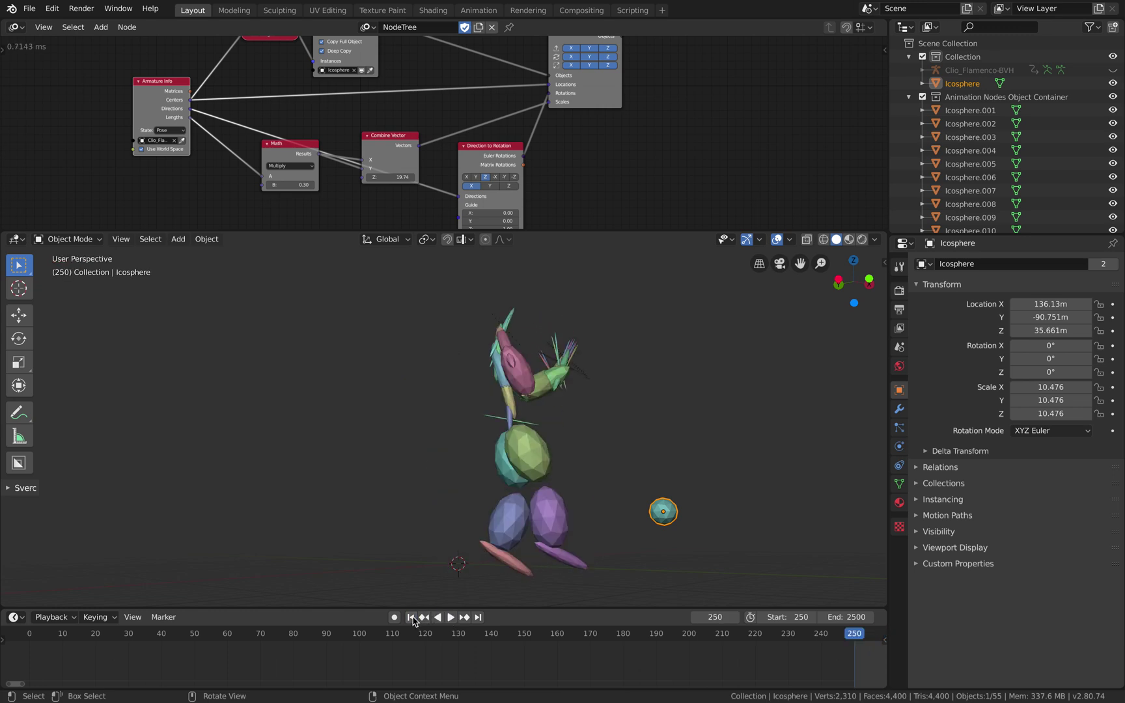
pyautogui.moveTo(586, 404); pyautogui.dragTo(551, 425, button='middle')
pyautogui.hotkey('ctrl', 's')
# Add an Object Visibility Output node fed by Object Transforms Output's objects, with Hide Viewport and Hide Render enabled
pyautogui.moveTo(672, 108); pyautogui.dragTo(617, 151, button='middle')
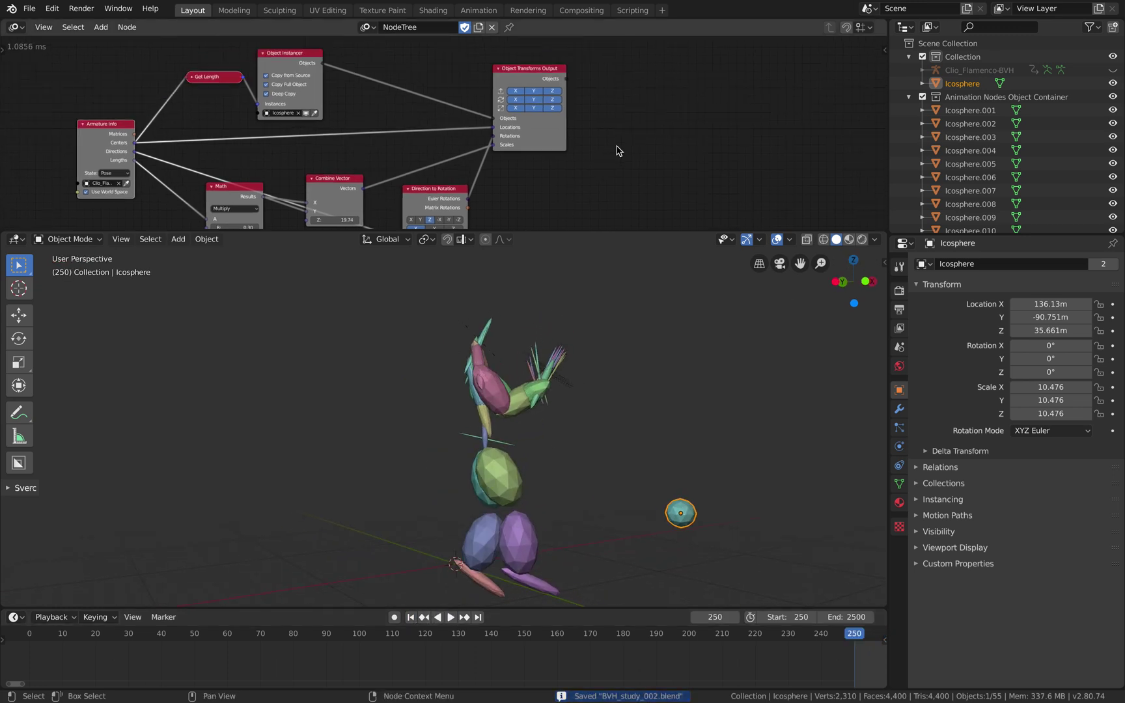
pyautogui.hotkey('shift', 'a')
pyautogui.click(609, 115)
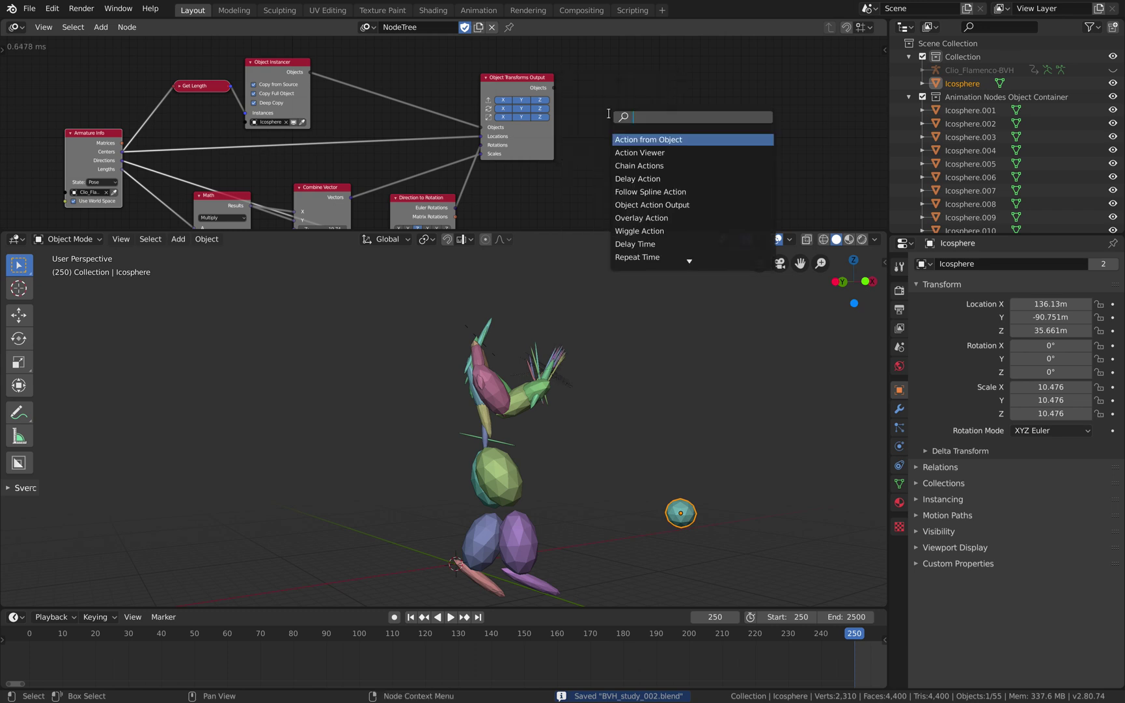
pyautogui.write('visi')
pyautogui.press('Down')
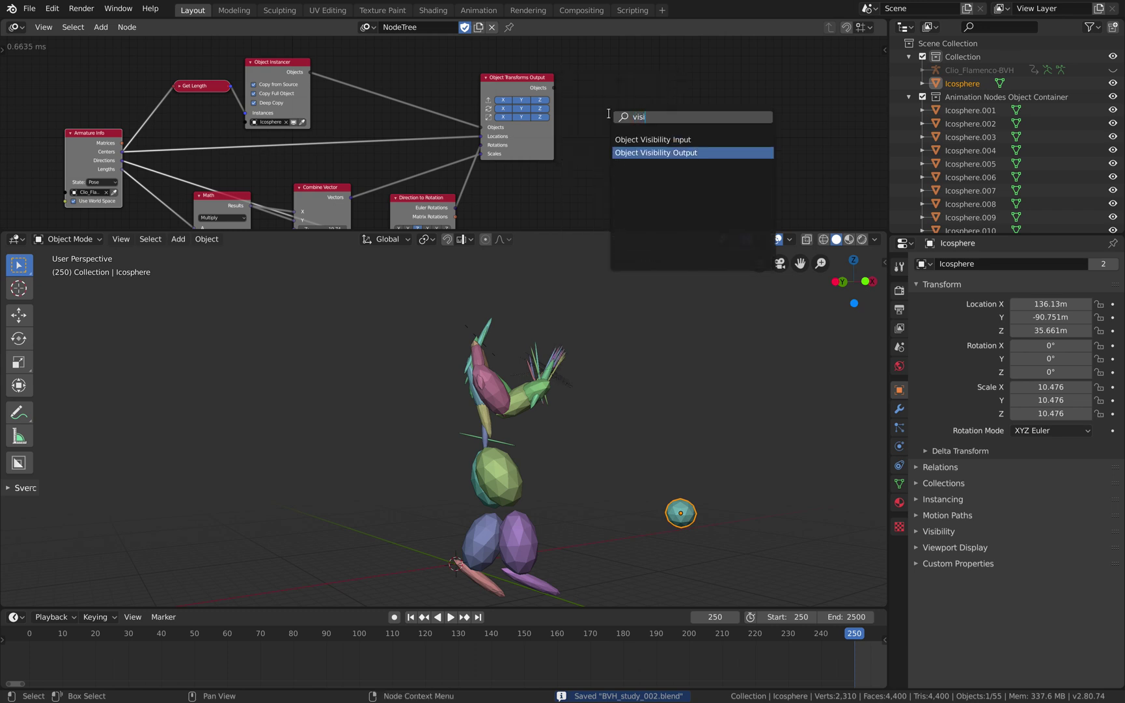
pyautogui.press('Return')
pyautogui.click(609, 108)
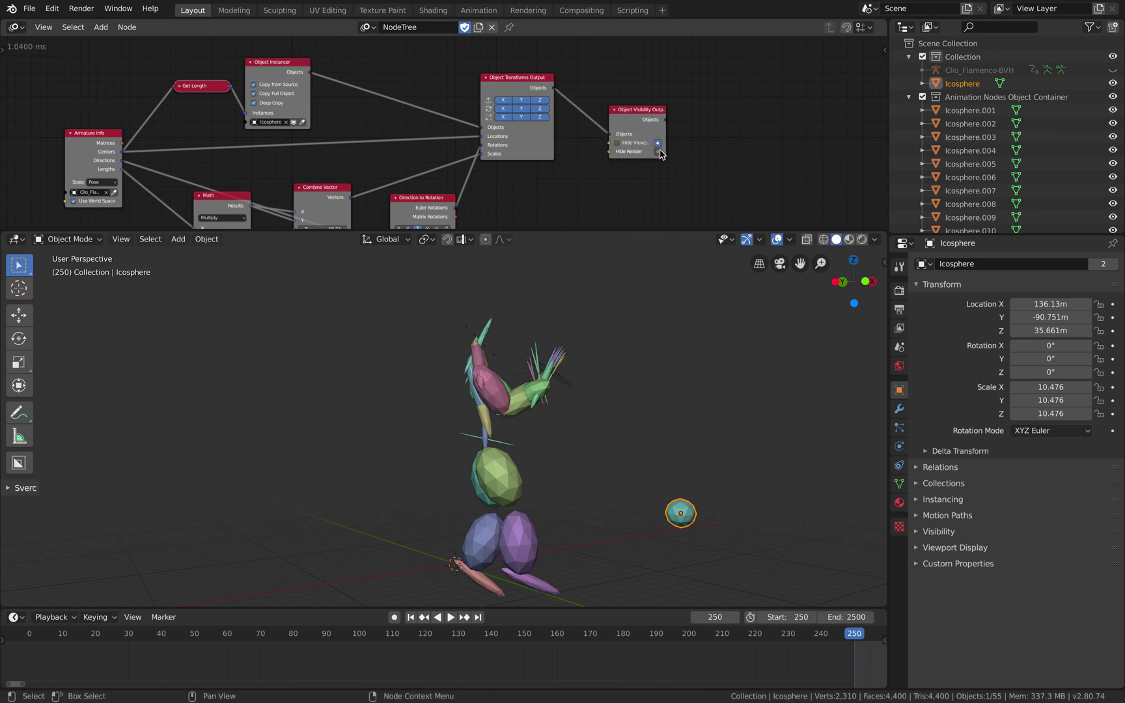
pyautogui.click(617, 142)
pyautogui.click(617, 152)
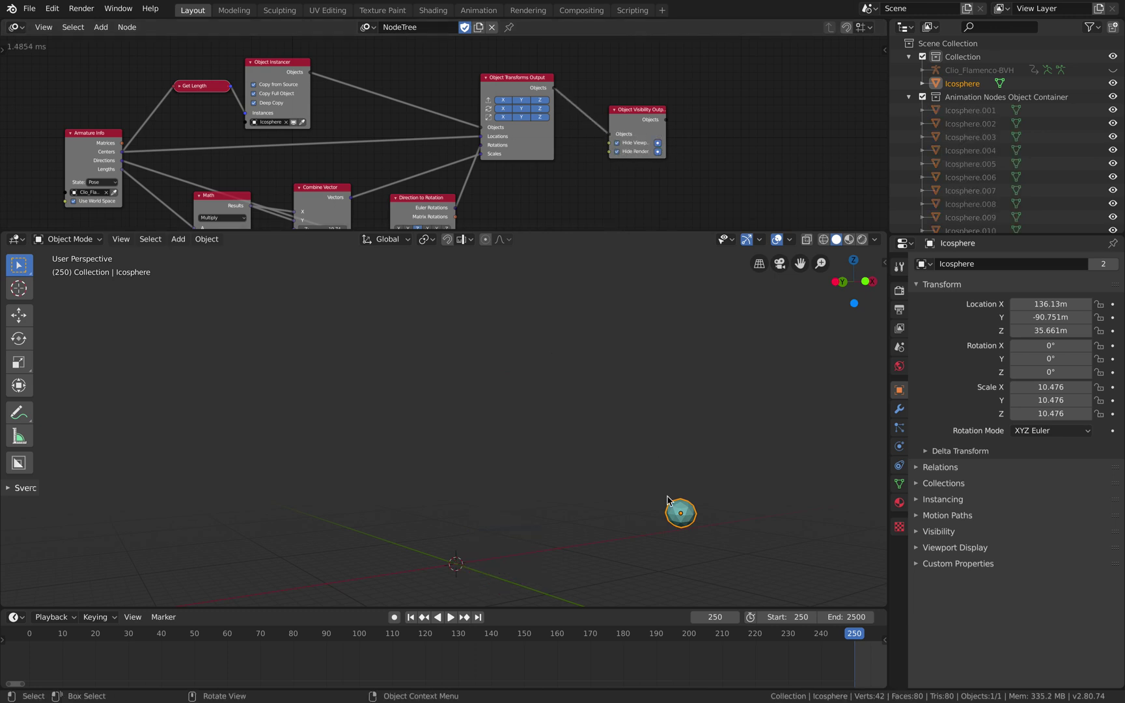
# Save the project as a new version named BVH_study_003.blend
pyautogui.moveTo(654, 485); pyautogui.dragTo(672, 482, button='middle')
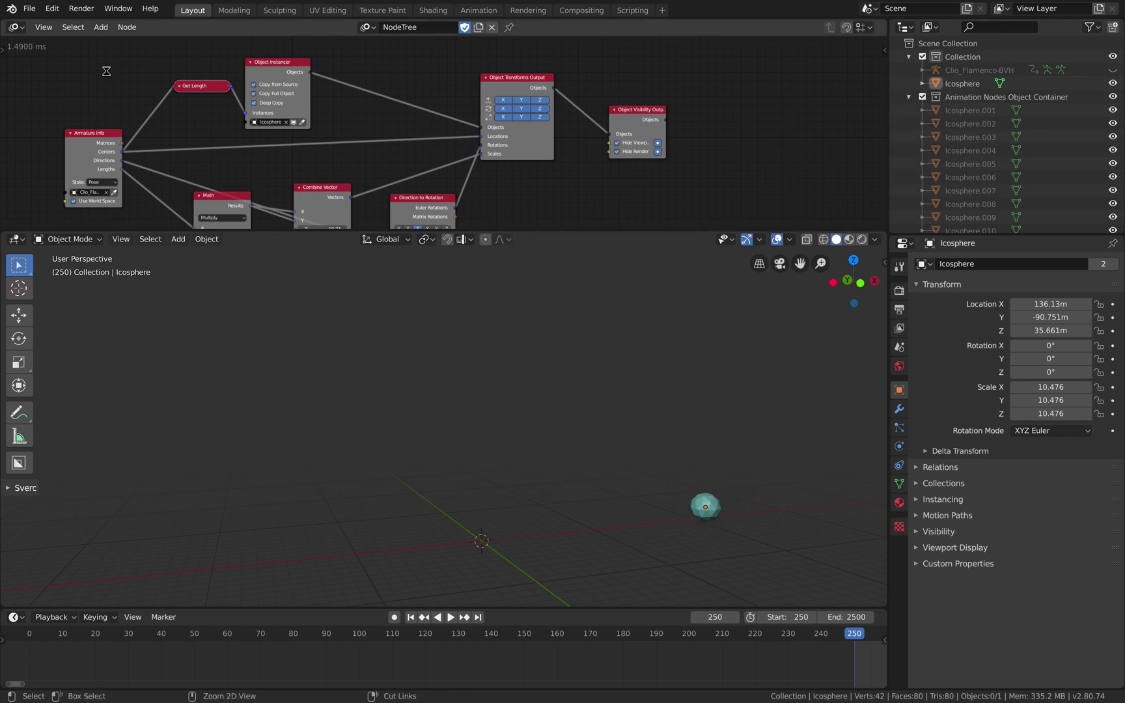
pyautogui.click(29, 9)
pyautogui.click(68, 108)
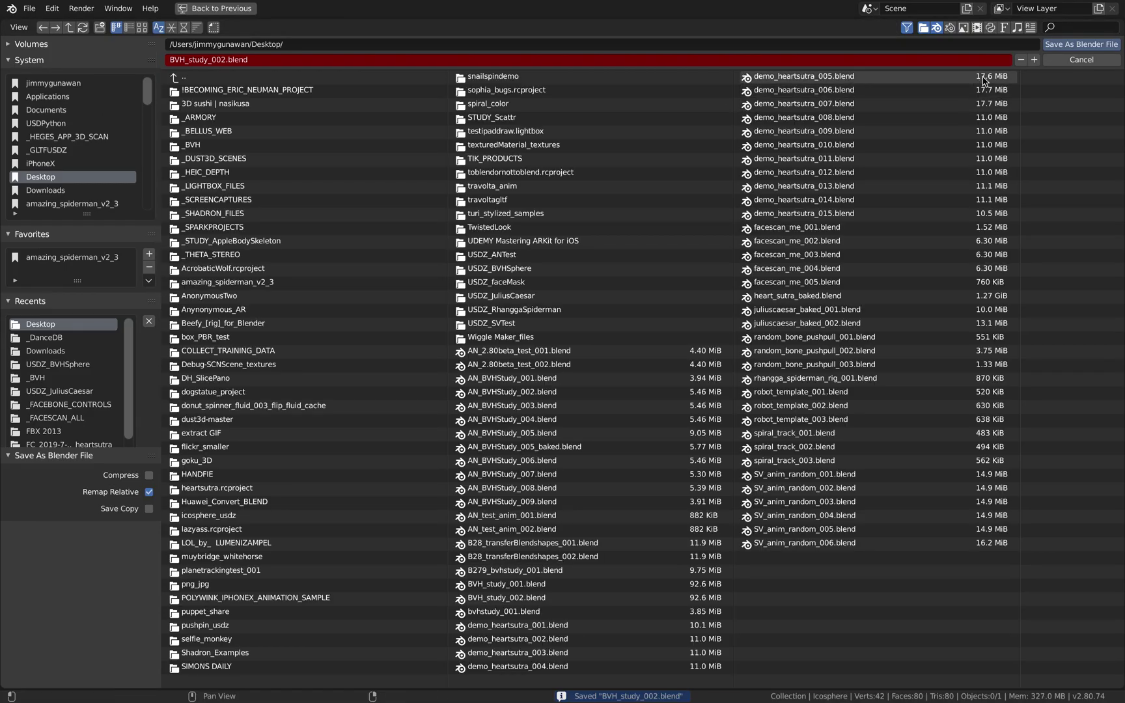
pyautogui.click(1057, 46)
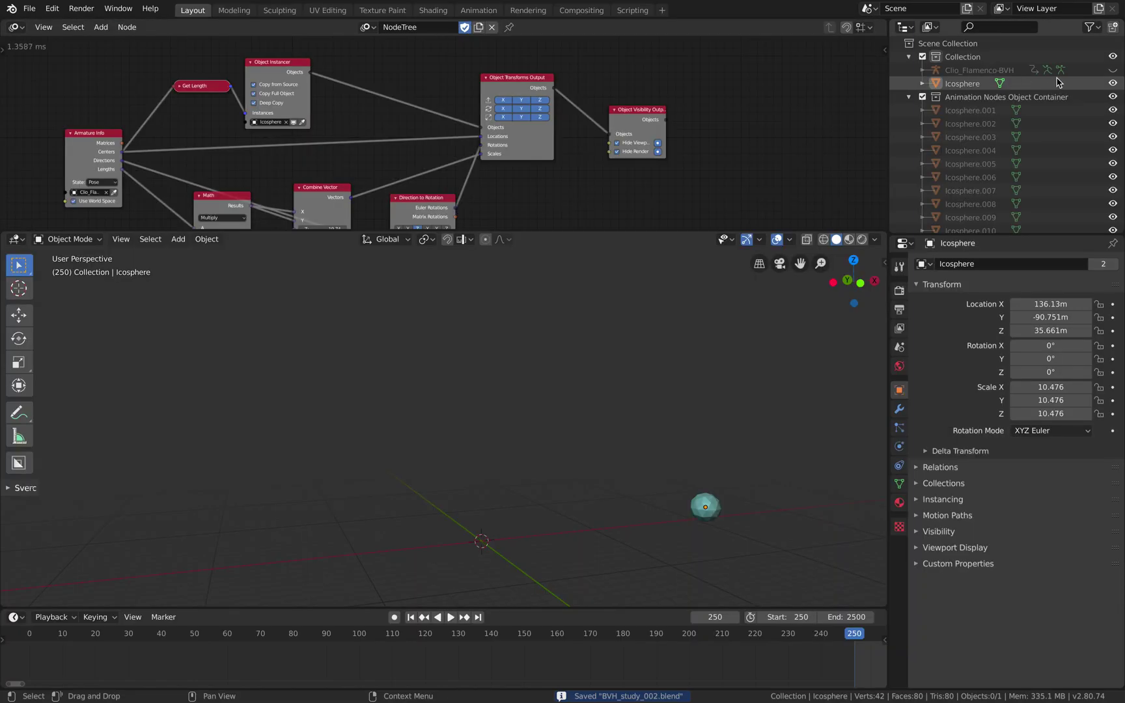
# Unhide the Clio_Flamenco-BVH armature and select it in the scene
pyautogui.click(1112, 70)
pyautogui.click(500, 373)
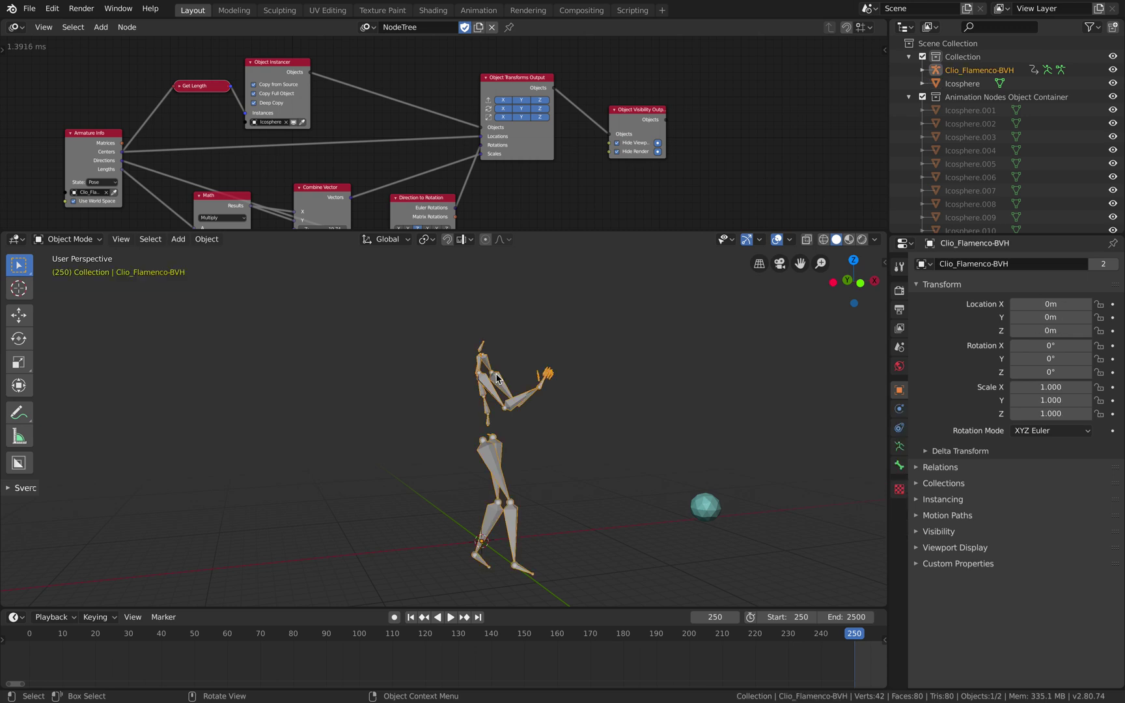
pyautogui.moveTo(541, 374); pyautogui.dragTo(497, 378, button='middle')
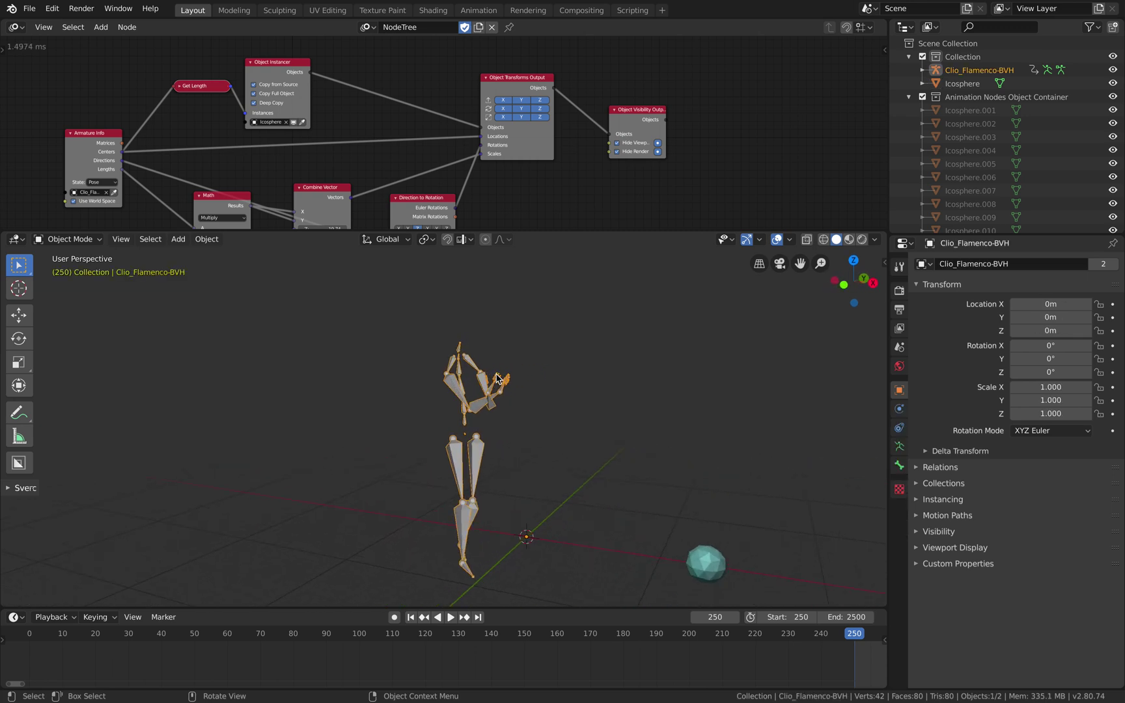
# Examine the flamenco armature's rest bones in Edit Mode and return to Object Mode
pyautogui.hotkey('ctrl', 'Tab')
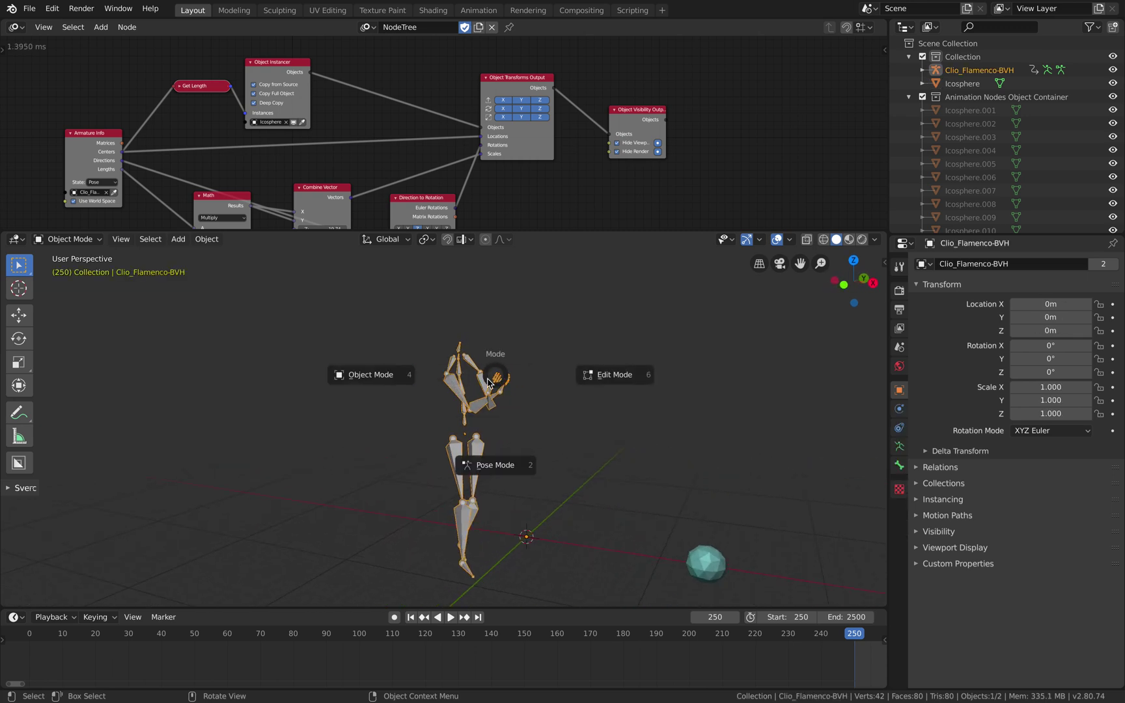
pyautogui.click(621, 380)
pyautogui.moveTo(585, 420); pyautogui.dragTo(566, 321, button='middle')
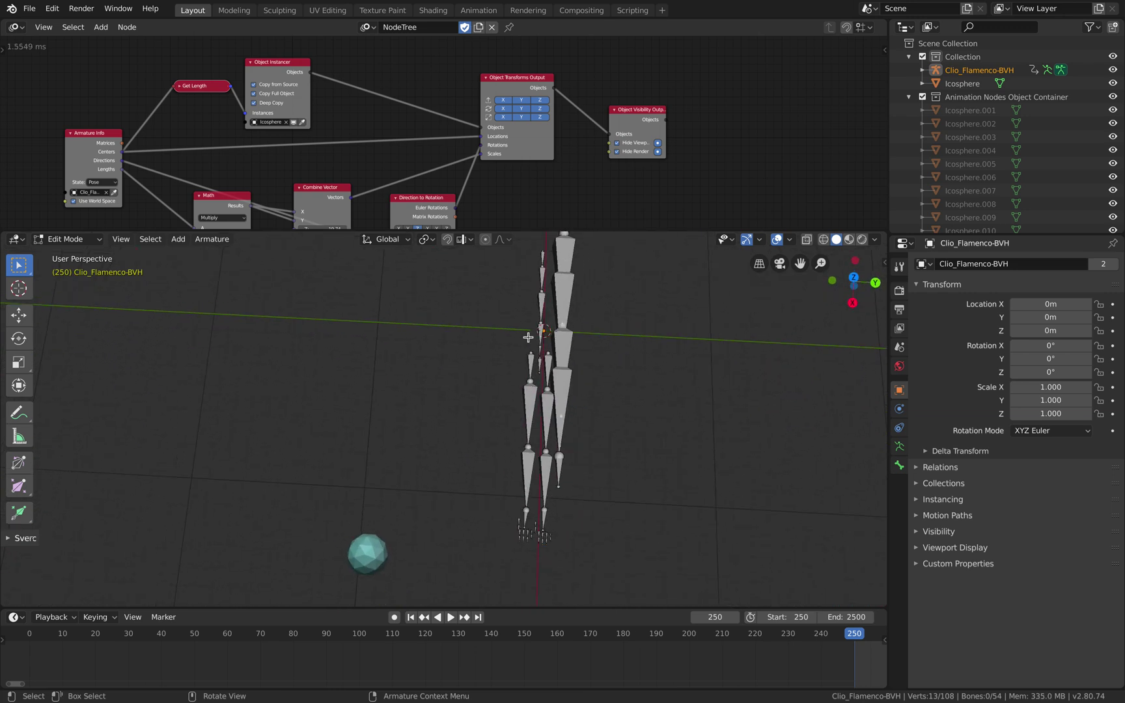
pyautogui.moveTo(588, 405); pyautogui.dragTo(588, 405, button='middle')
pyautogui.hotkey('ctrl', 'Tab')
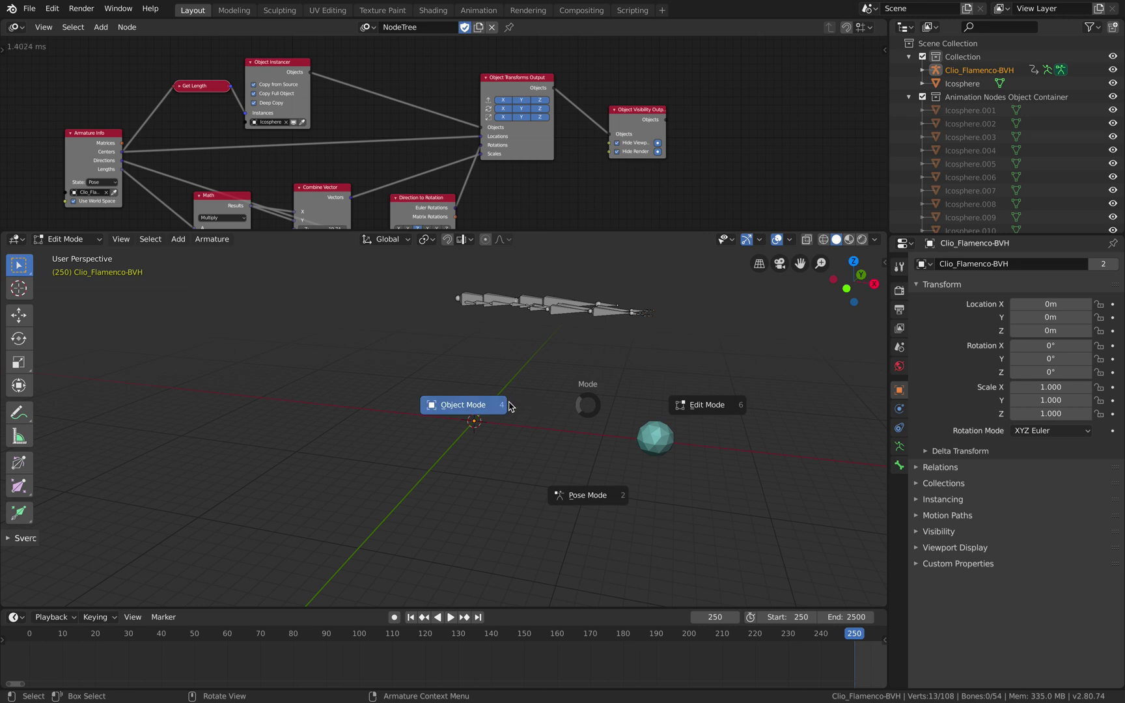
pyautogui.click(497, 412)
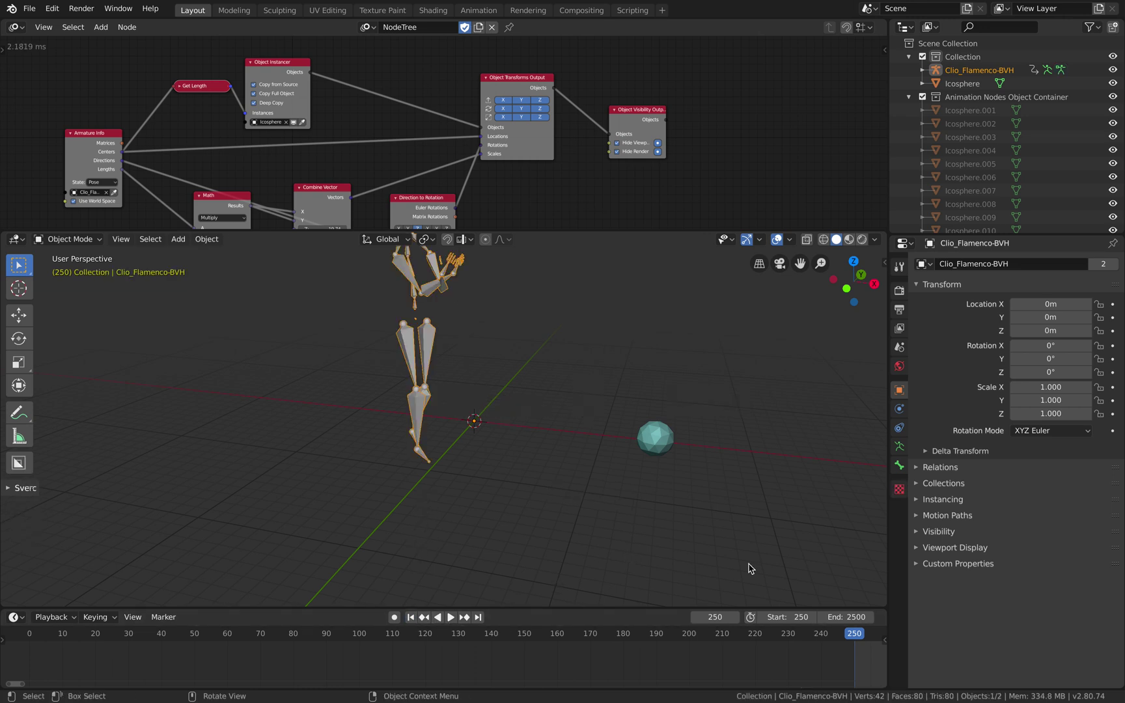
# Reset the animation's start frame to 0, go to that frame to show the T-pose and save the file
pyautogui.press('BackSpace')
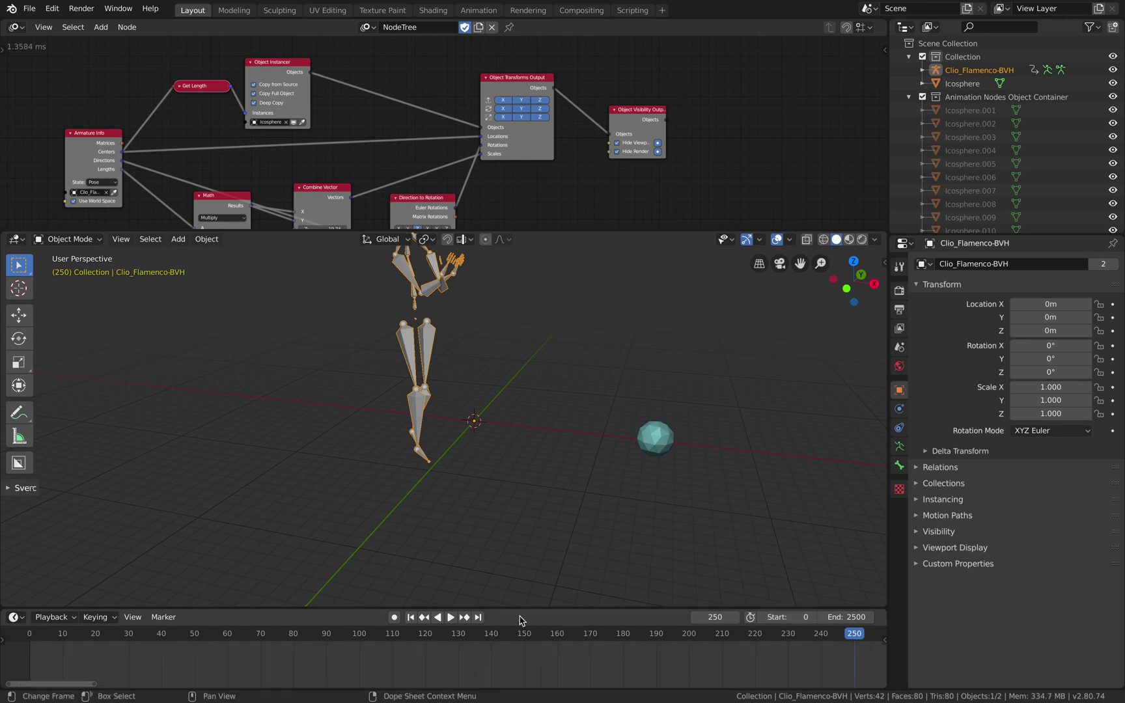
pyautogui.click(411, 617)
pyautogui.keyDown('shift'); pyautogui.scroll(5, 467, 502); pyautogui.keyUp('shift')
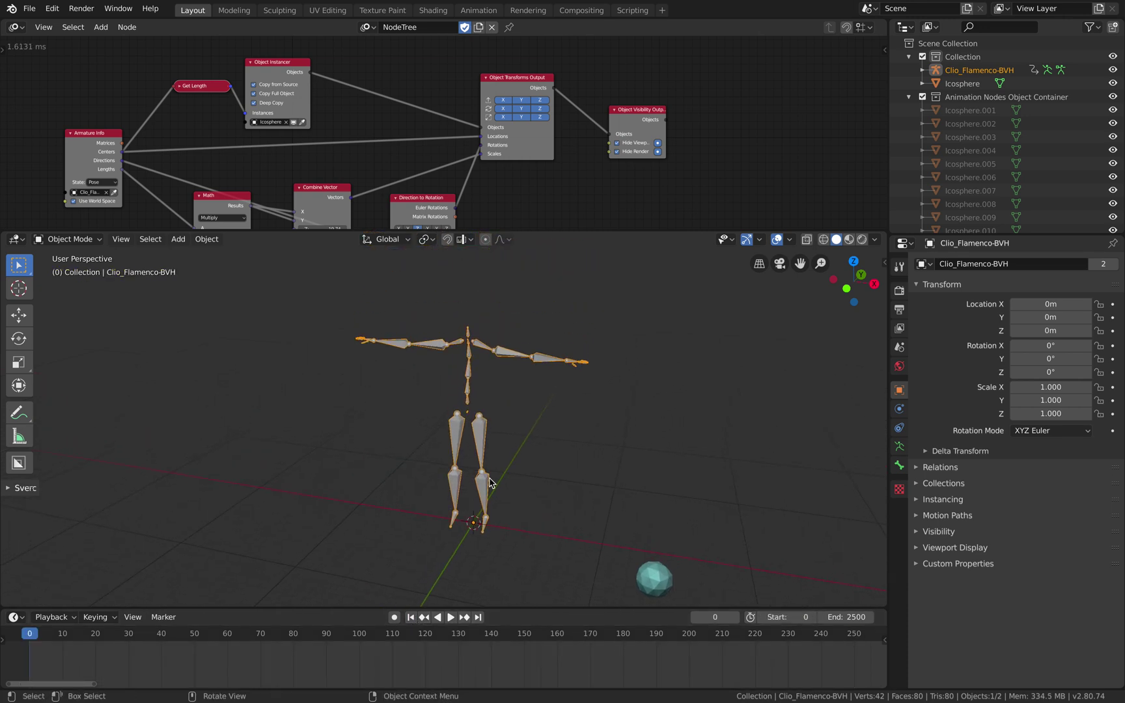
pyautogui.moveTo(537, 363); pyautogui.dragTo(522, 358, button='middle')
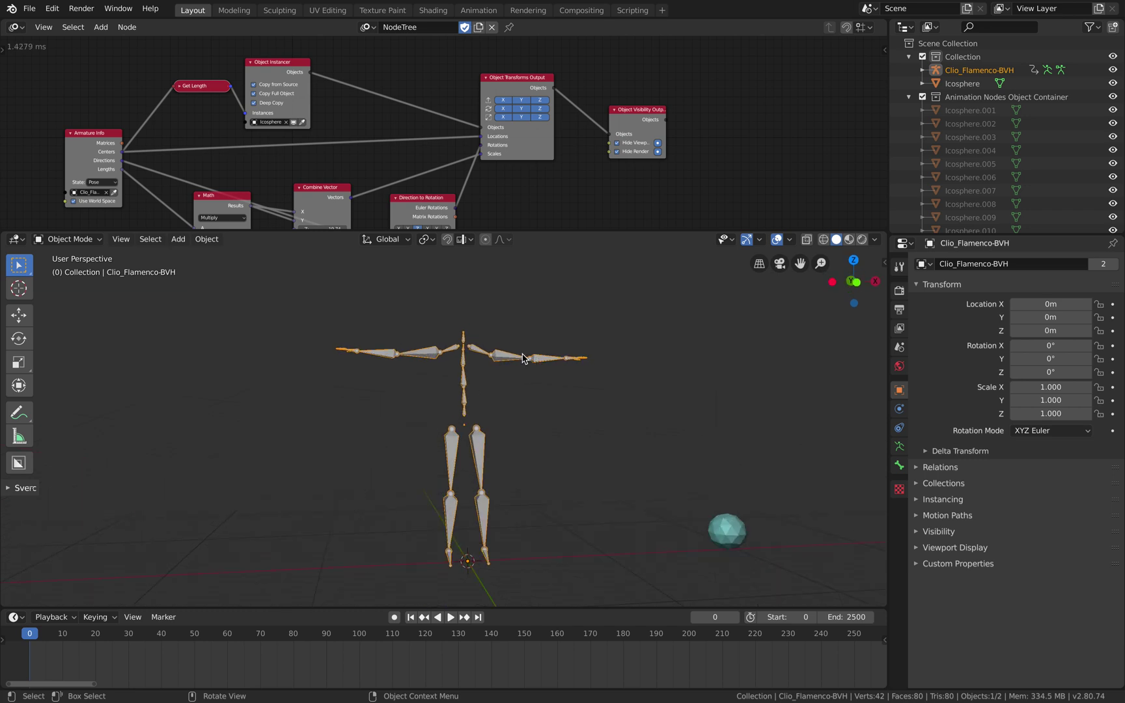
pyautogui.moveTo(463, 573); pyautogui.dragTo(460, 531, button='middle')
pyautogui.hotkey('ctrl', 's')
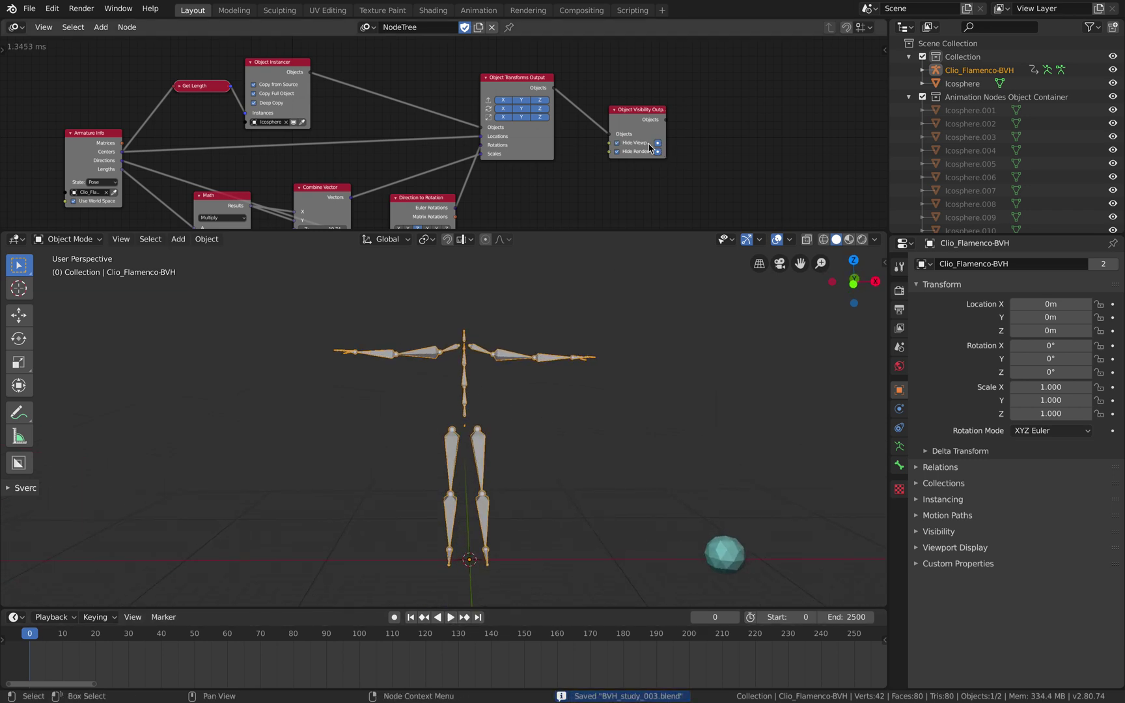
# Turn off Hide Viewport and Hide Render on the Object Visibility Output node to show the sphere instances
pyautogui.click(616, 143)
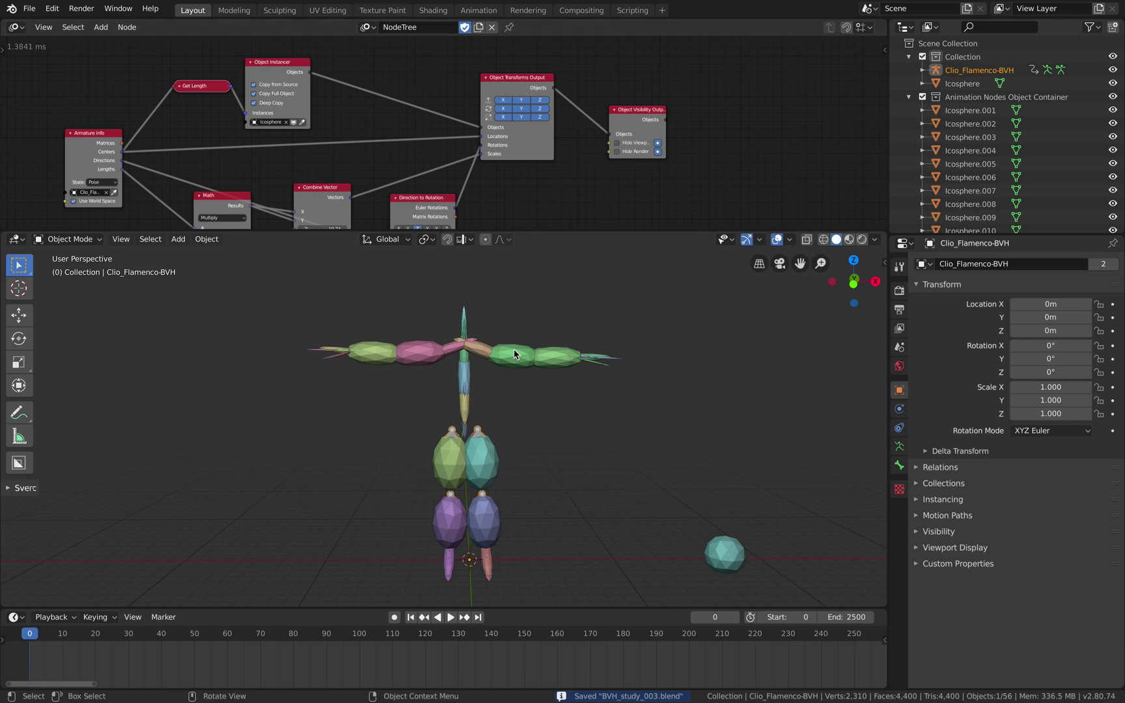
pyautogui.hscroll(5, 517, 353)
pyautogui.hscroll(-4, 516, 353)
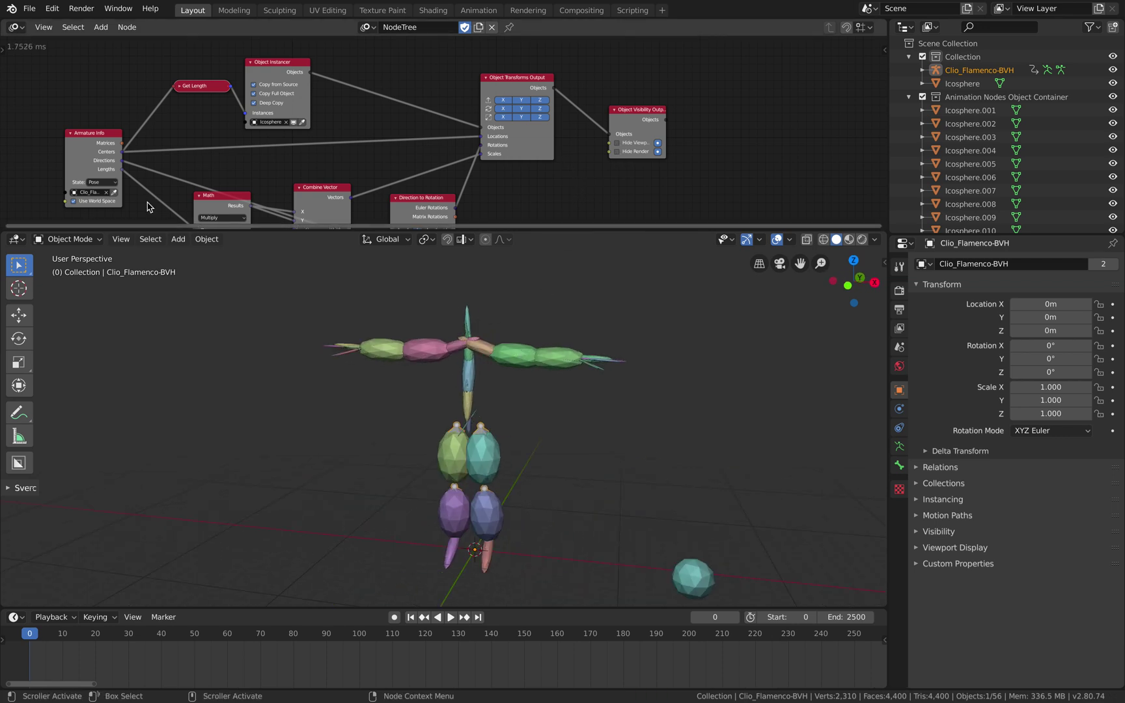
# Try the Rest state on the Armature Info node, check the spheres and restore the Pose state
pyautogui.scroll(-1, 120, 191)
pyautogui.keyDown('ctrl'); pyautogui.scroll(2, 102, 171); pyautogui.keyUp('ctrl')
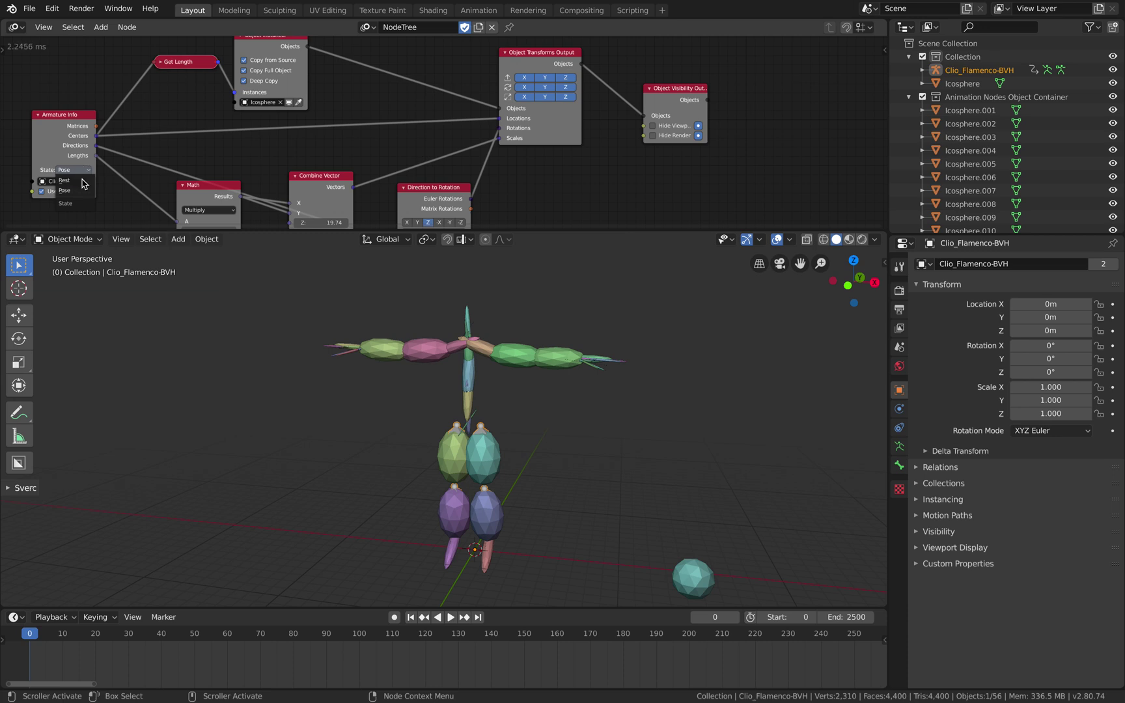
pyautogui.click(82, 182)
pyautogui.moveTo(377, 384); pyautogui.dragTo(453, 467, button='middle')
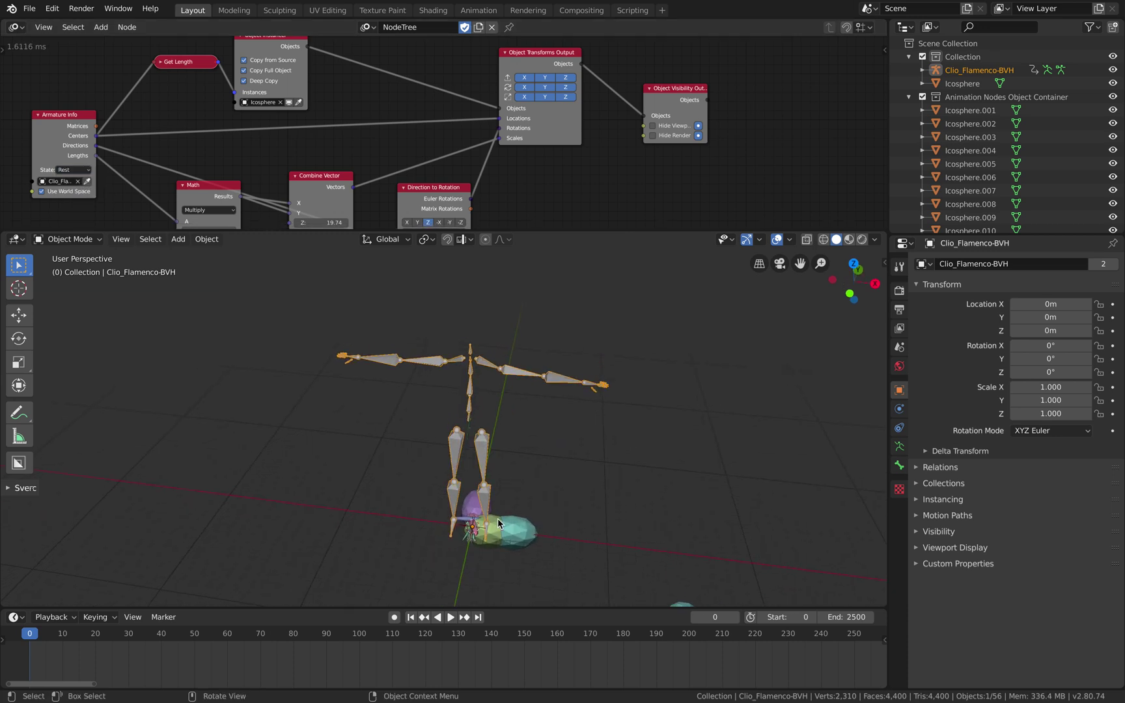
pyautogui.click(66, 170)
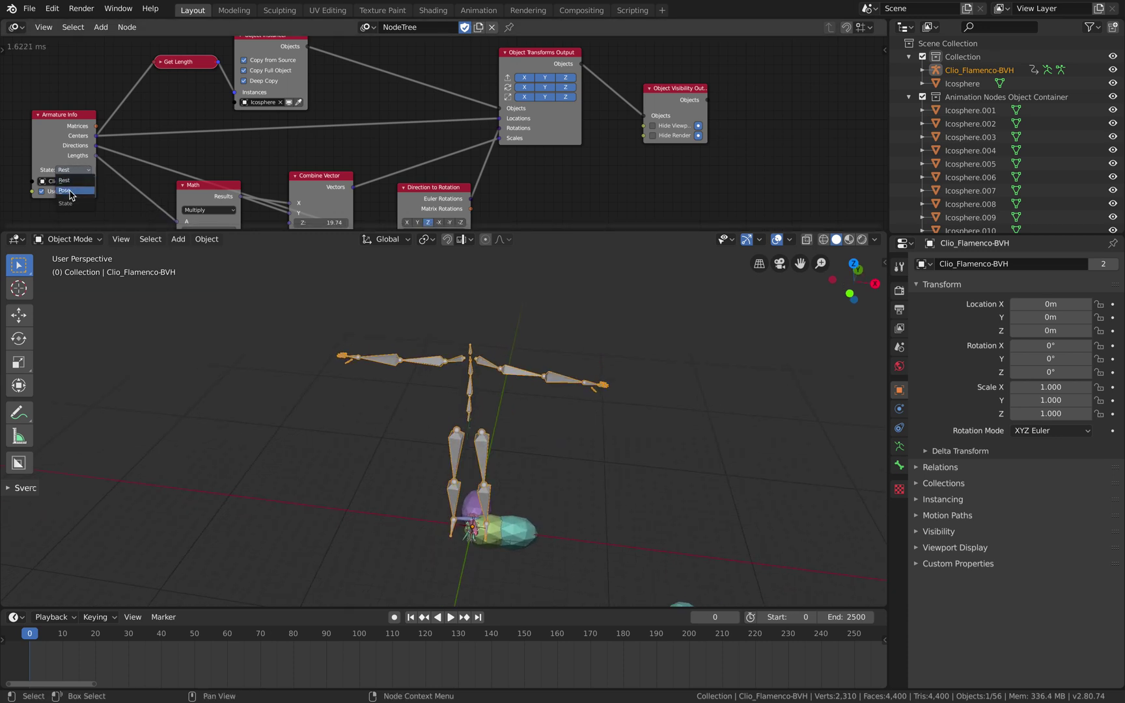
pyautogui.click(71, 191)
pyautogui.moveTo(465, 455); pyautogui.dragTo(481, 446, button='middle')
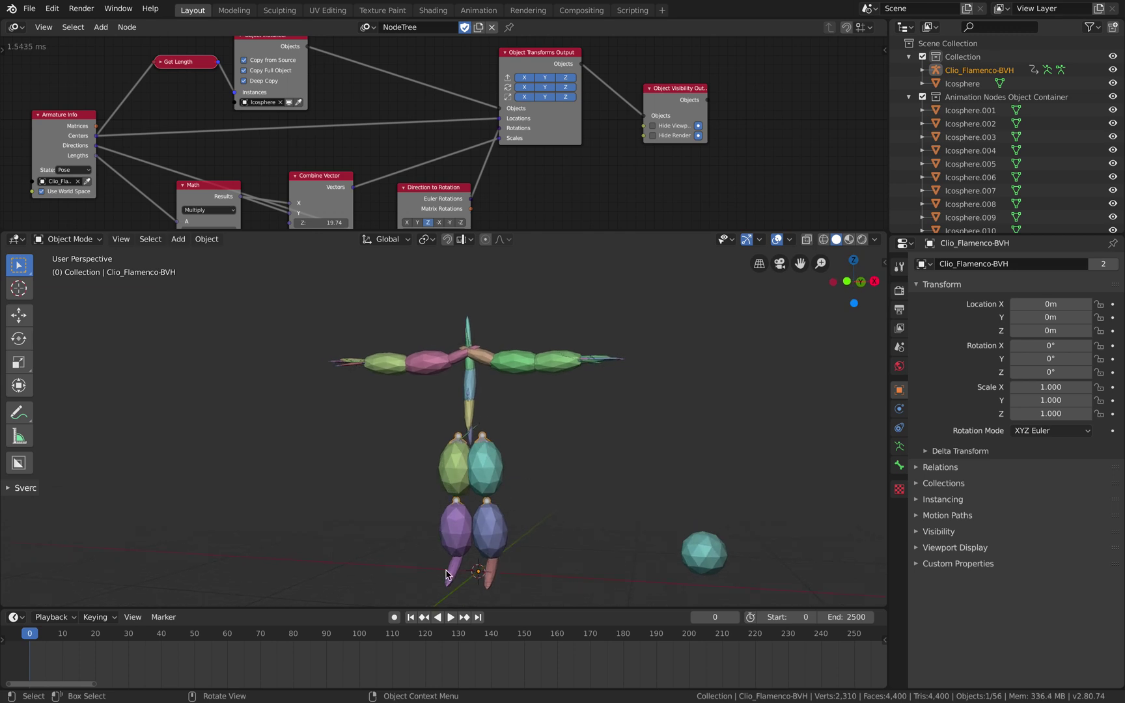
# Play the beginning of the sphere animation, return to frame 0 and save the file
pyautogui.click(451, 617)
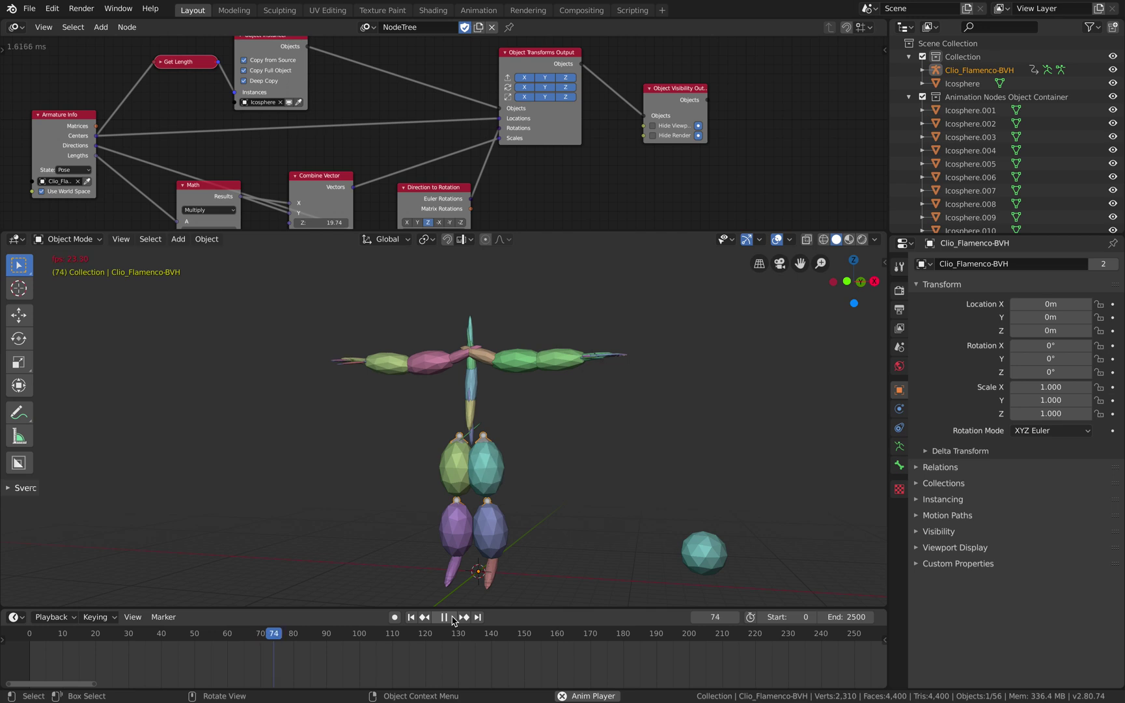
pyautogui.click(410, 617)
pyautogui.moveTo(501, 449); pyautogui.dragTo(547, 396, button='middle')
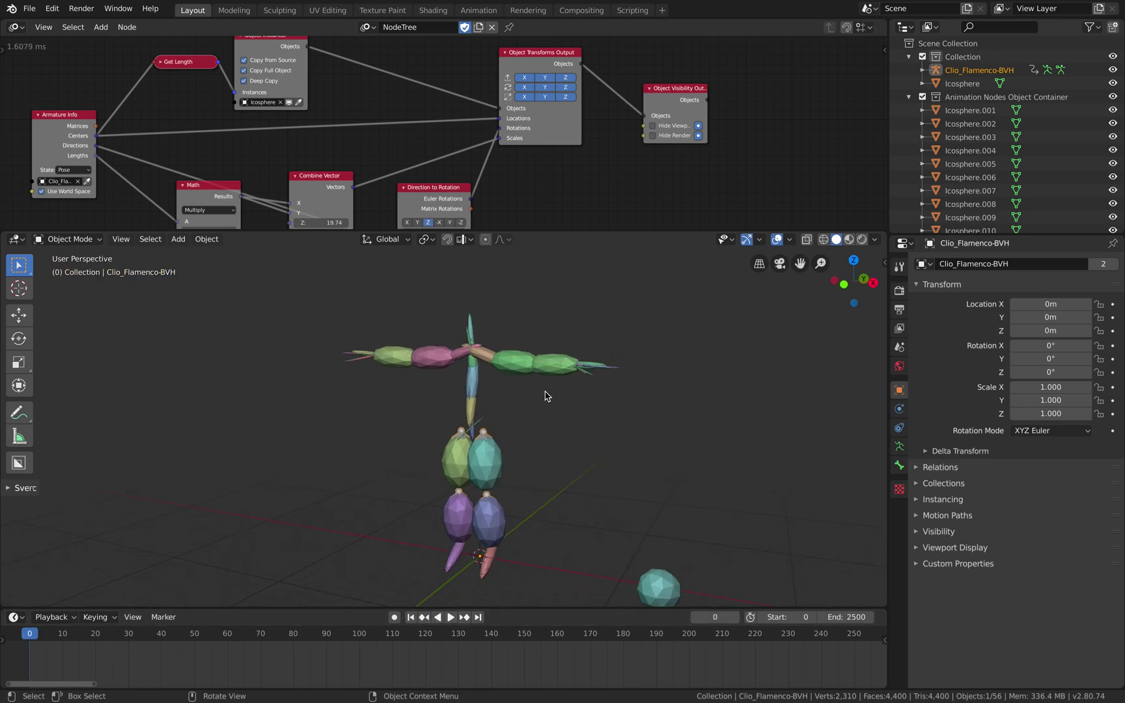
pyautogui.hotkey('ctrl', 's')
# Enable Hide Viewport and Hide Render on the Object Visibility Output node
pyautogui.click(653, 125)
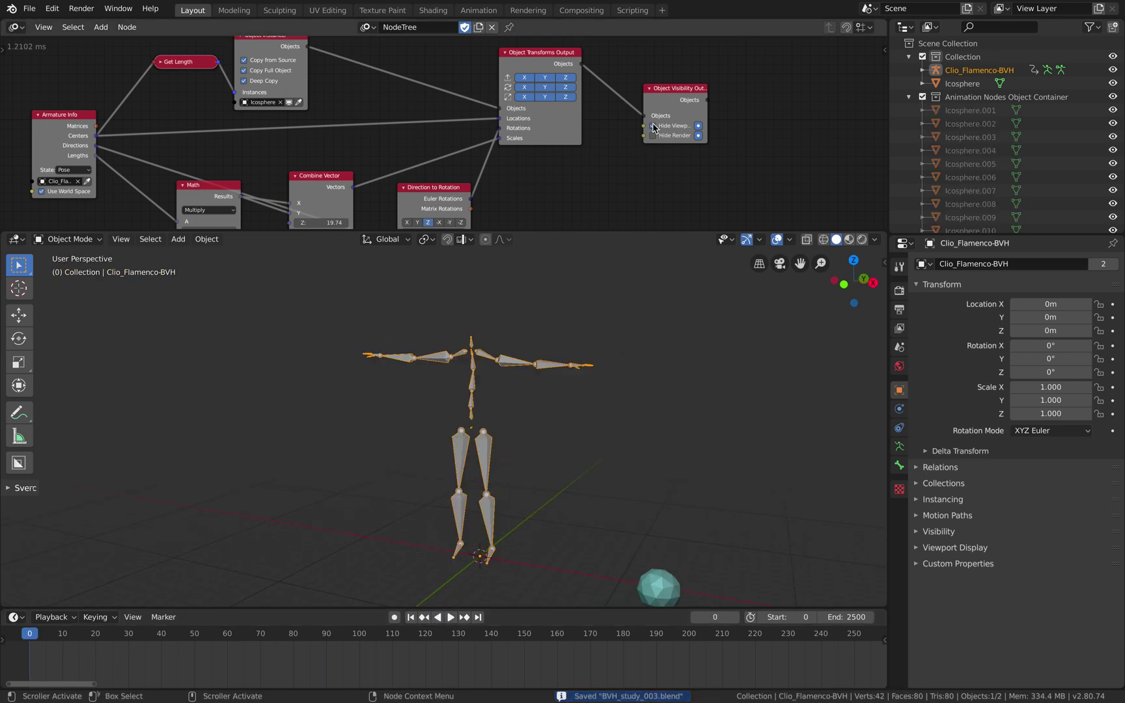
pyautogui.click(652, 135)
pyautogui.moveTo(565, 410); pyautogui.dragTo(426, 352, button='middle')
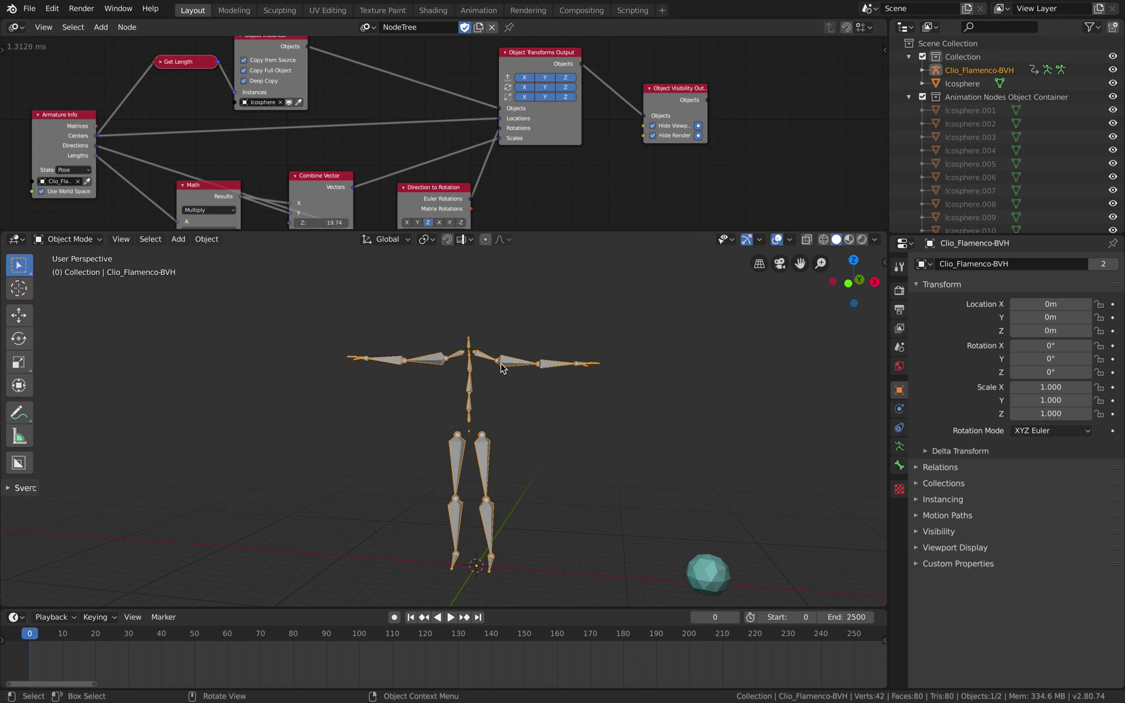
# Duplicate the flamenco armature and place the copy beside the original, at about 206 m in X and 55 m in Y
pyautogui.hotkey('shift', 'd')
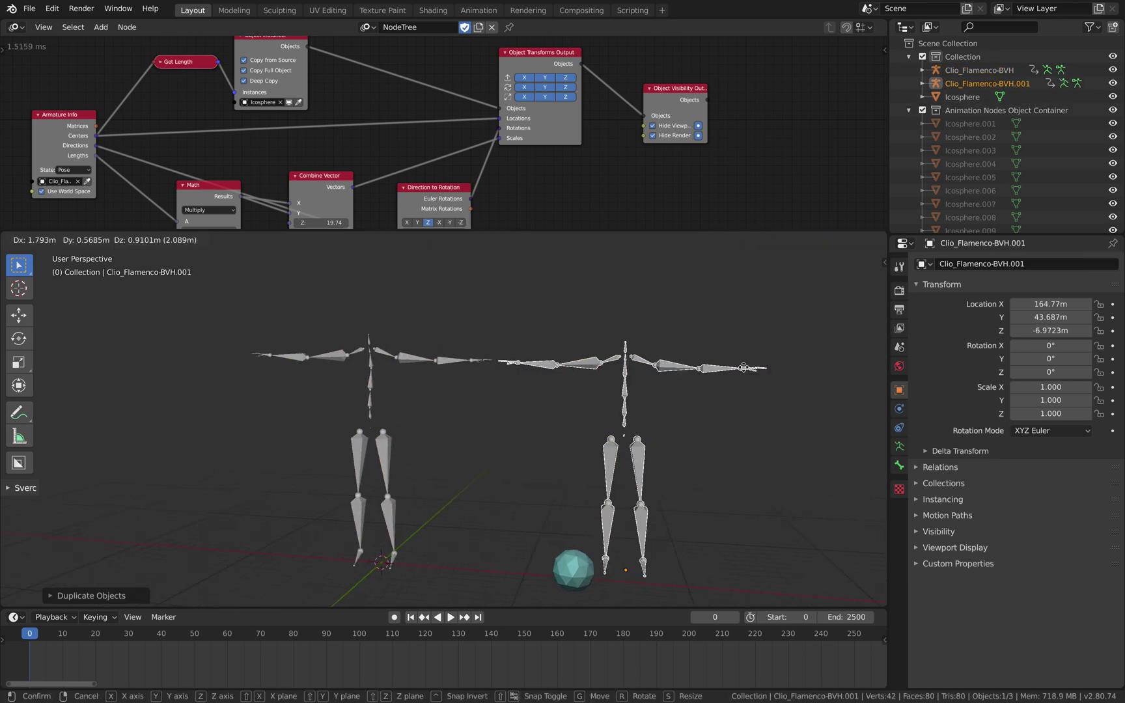
pyautogui.click(774, 370)
pyautogui.moveTo(778, 371); pyautogui.dragTo(781, 372, button='middle')
pyautogui.hotkey('ctrl', 'a')
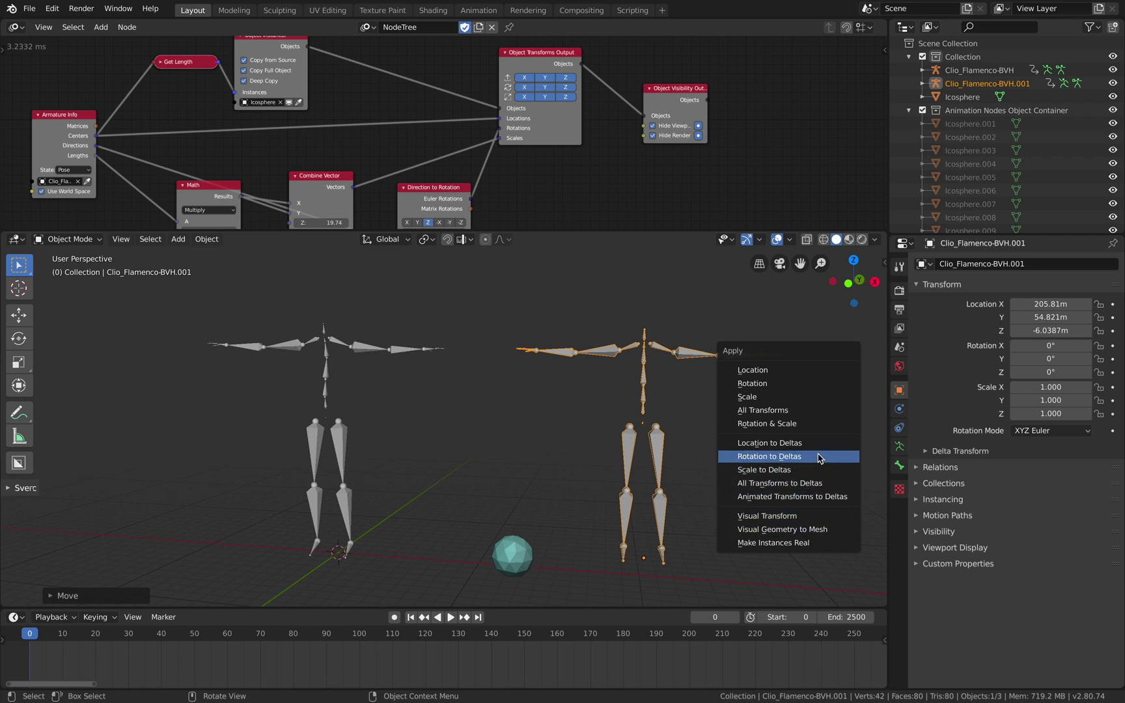
pyautogui.moveTo(623, 294); pyautogui.dragTo(628, 300, button='middle')
# Switch the duplicate armature to Pose Mode and select all its bones
pyautogui.press('Tab')
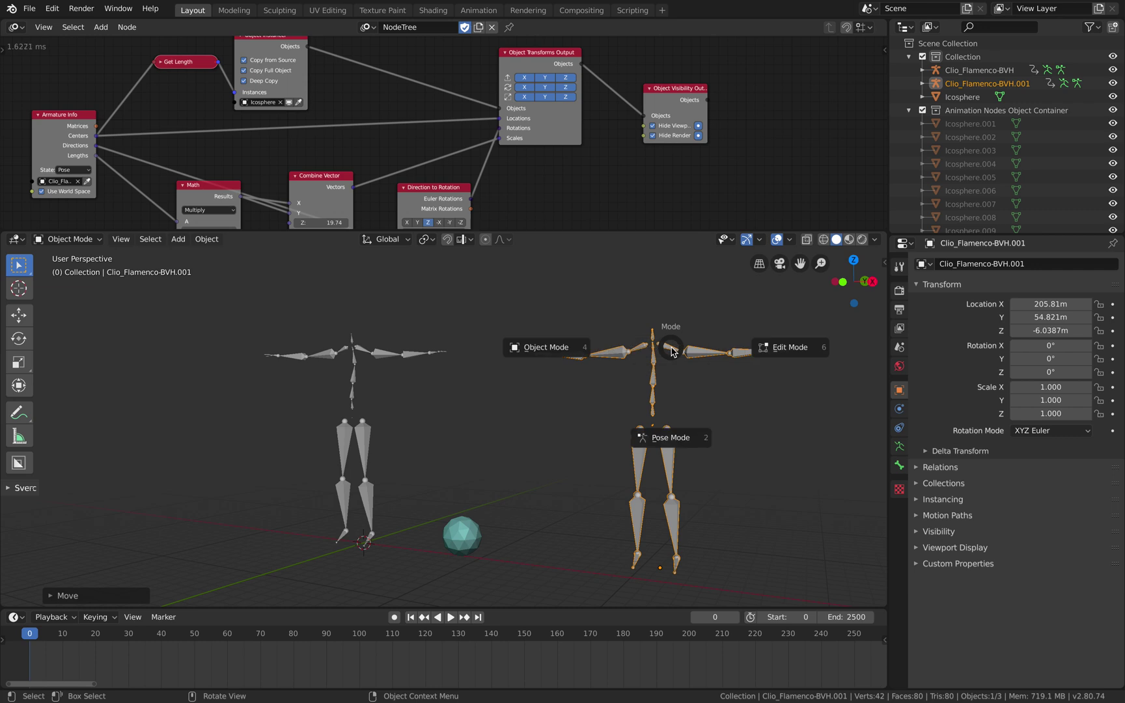
pyautogui.click(674, 434)
pyautogui.moveTo(658, 428); pyautogui.dragTo(670, 433, button='middle')
pyautogui.press('a')
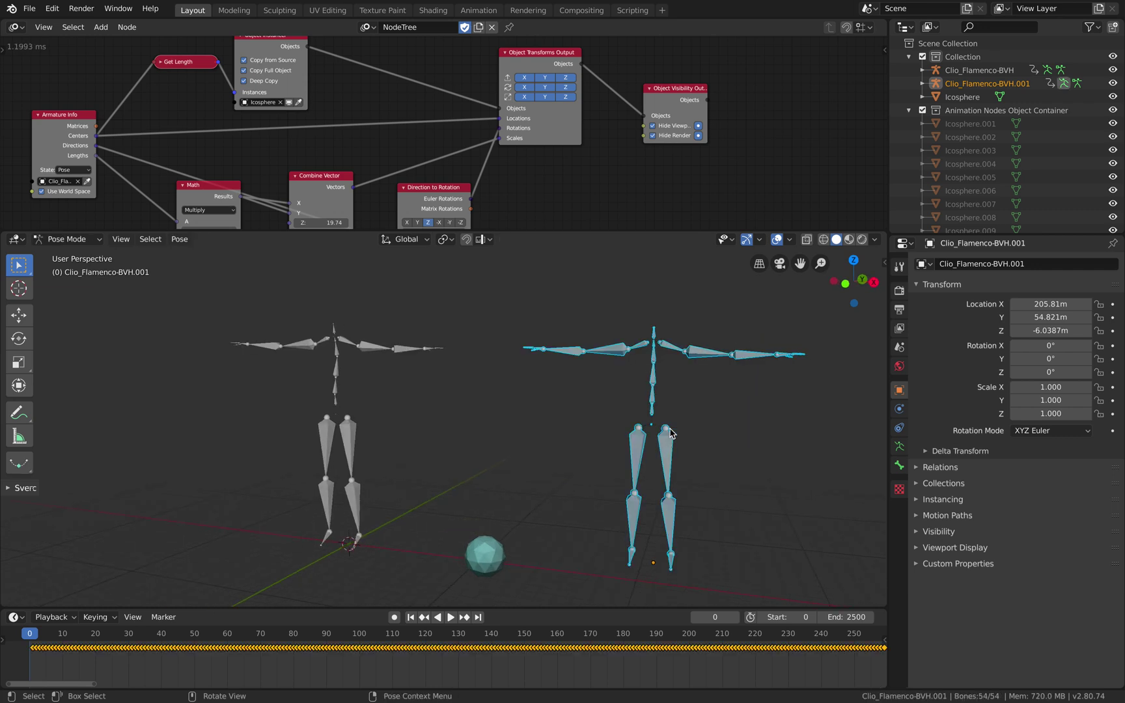
pyautogui.click(715, 430)
pyautogui.press('a')
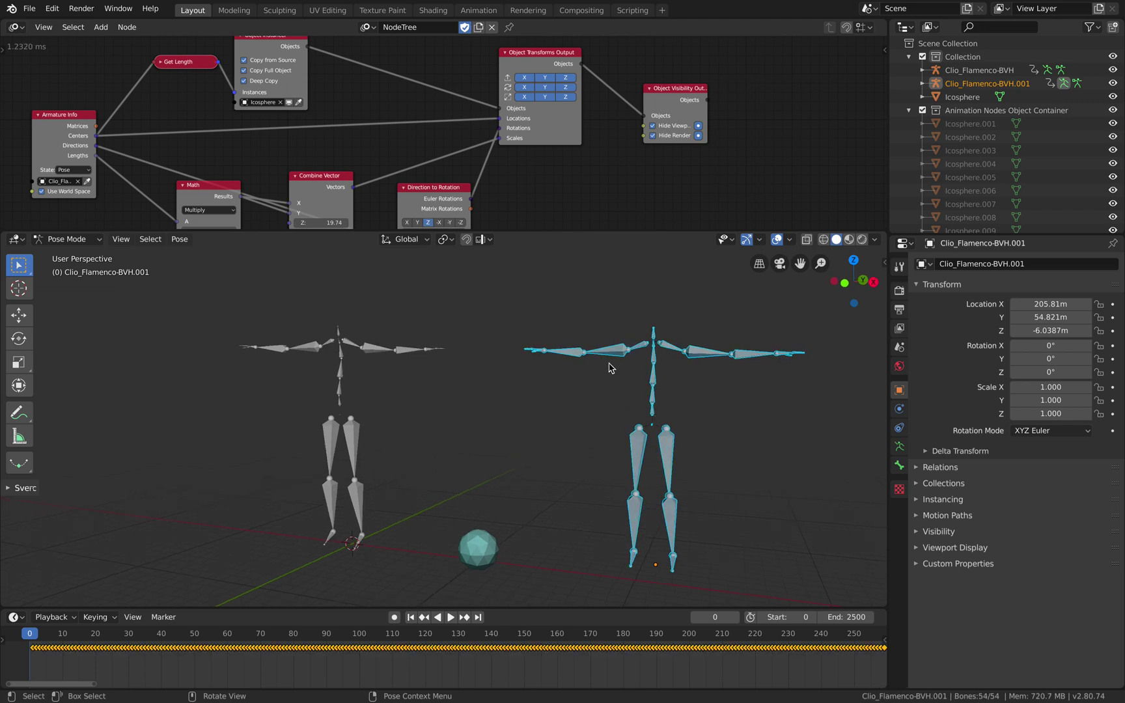
# Show the node editor's tool shelf and disable the Always option in the Auto Execution settings
pyautogui.click(52, 9)
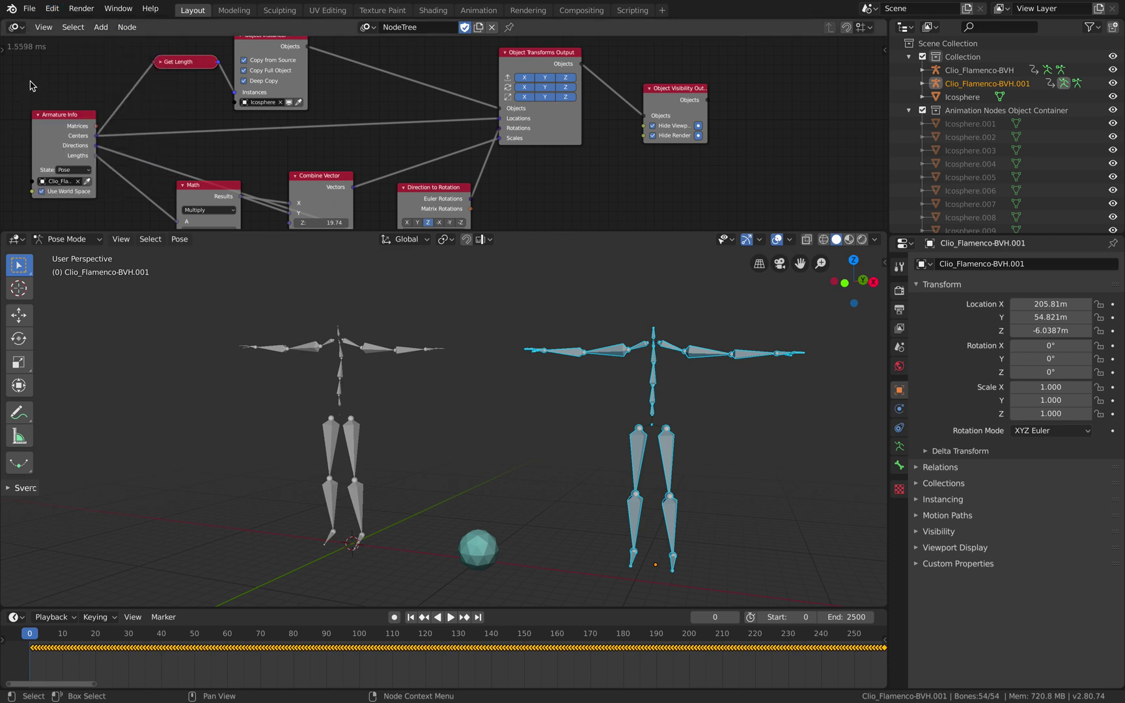
pyautogui.press('t')
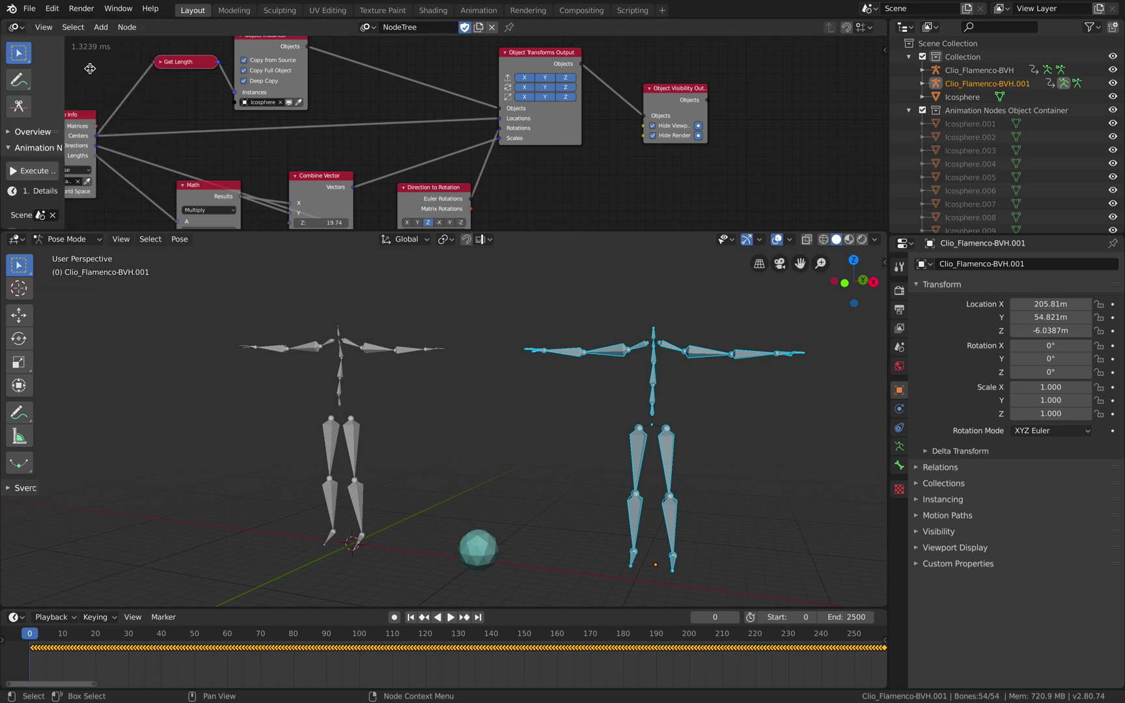
pyautogui.click(32, 148)
pyautogui.click(28, 132)
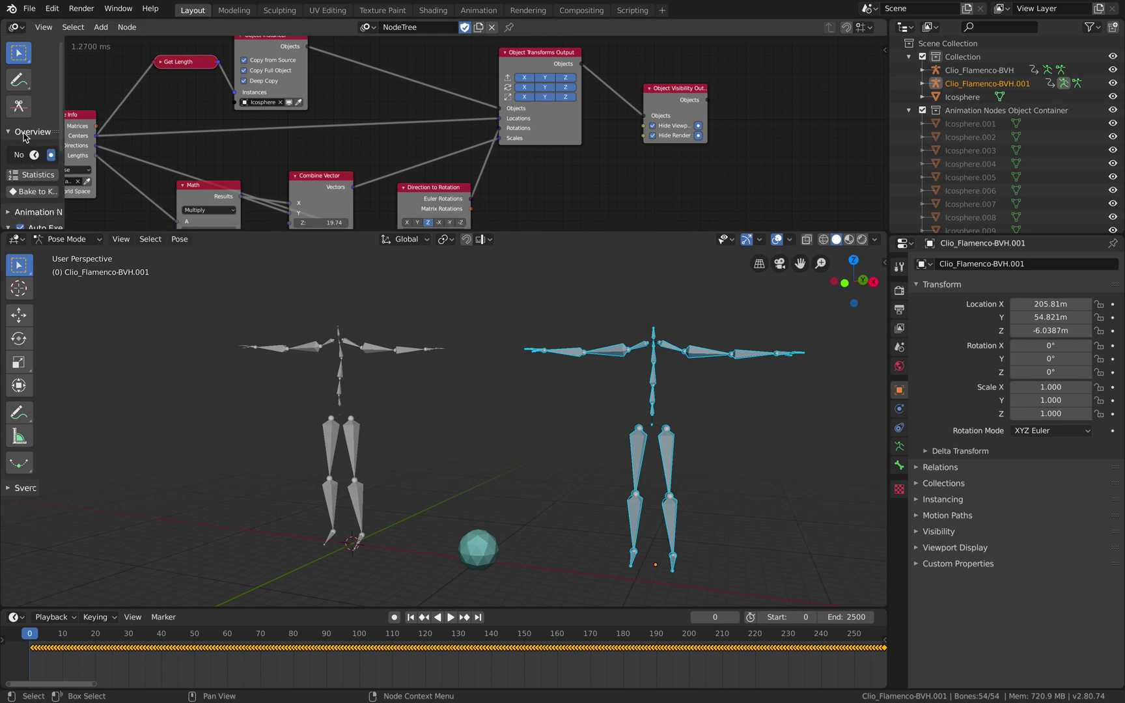
pyautogui.click(24, 133)
pyautogui.click(29, 164)
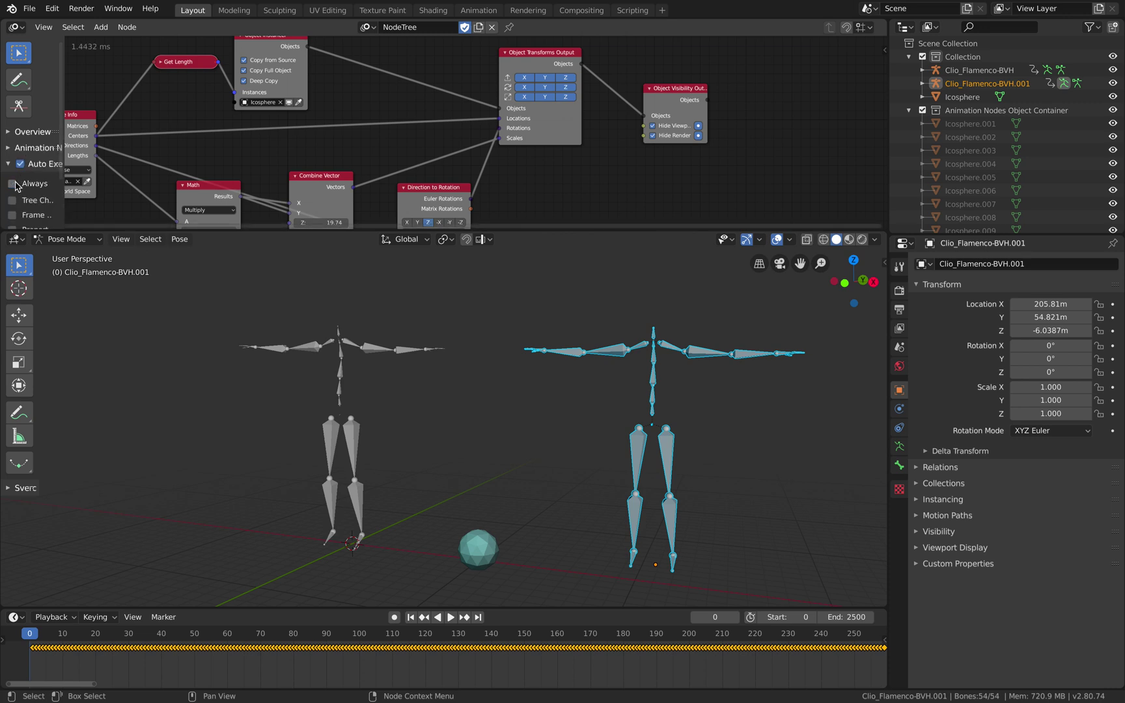
pyautogui.scroll(-1, 15, 187)
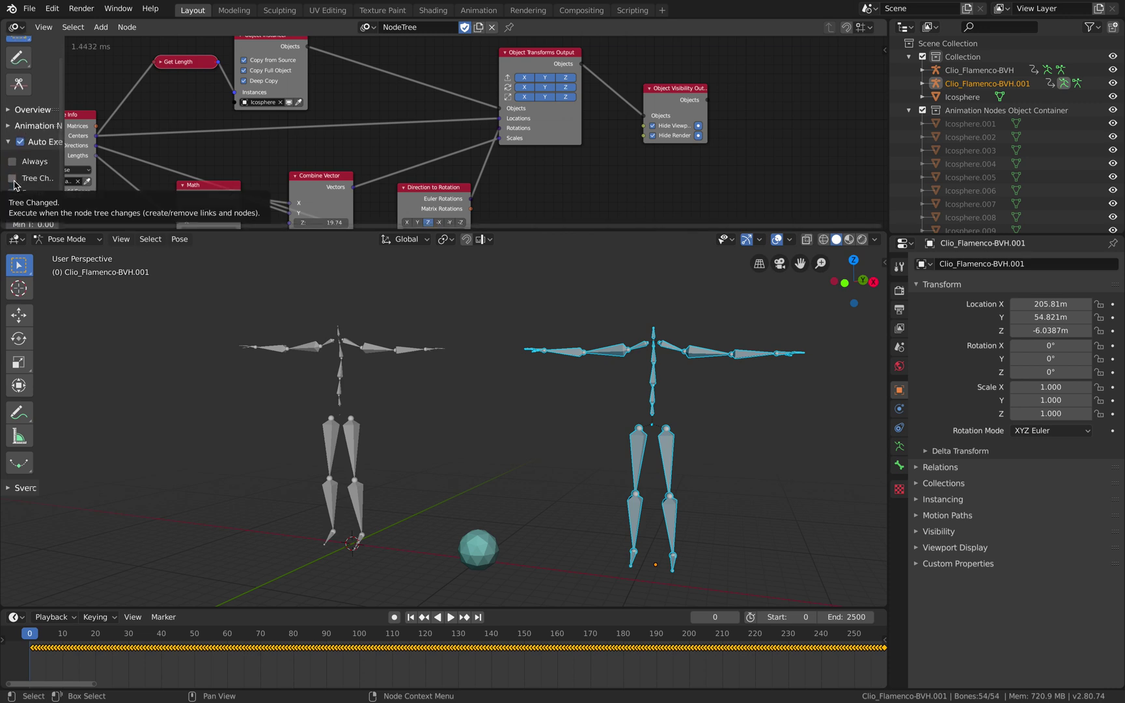
pyautogui.moveTo(315, 178); pyautogui.dragTo(322, 169, button='middle')
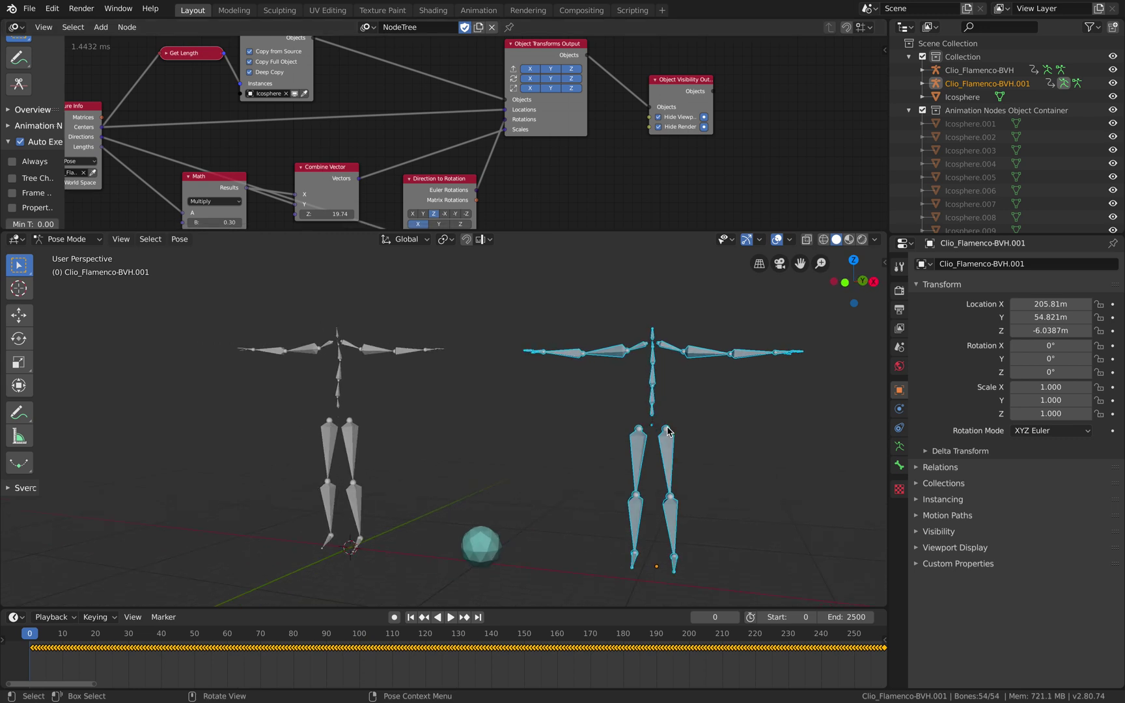
# Deselect all bones of the duplicate armature
pyautogui.hotkey('alt', 'a')
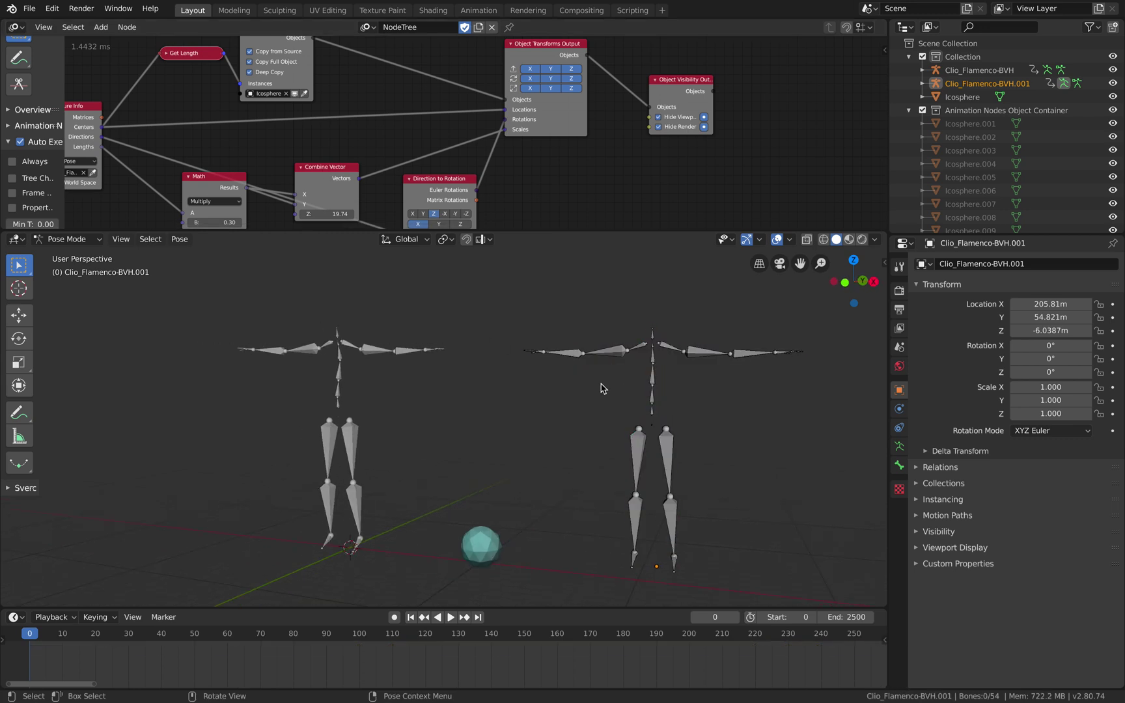
# Select all bones of the duplicate armature and apply the current pose as its rest pose
pyautogui.press('a')
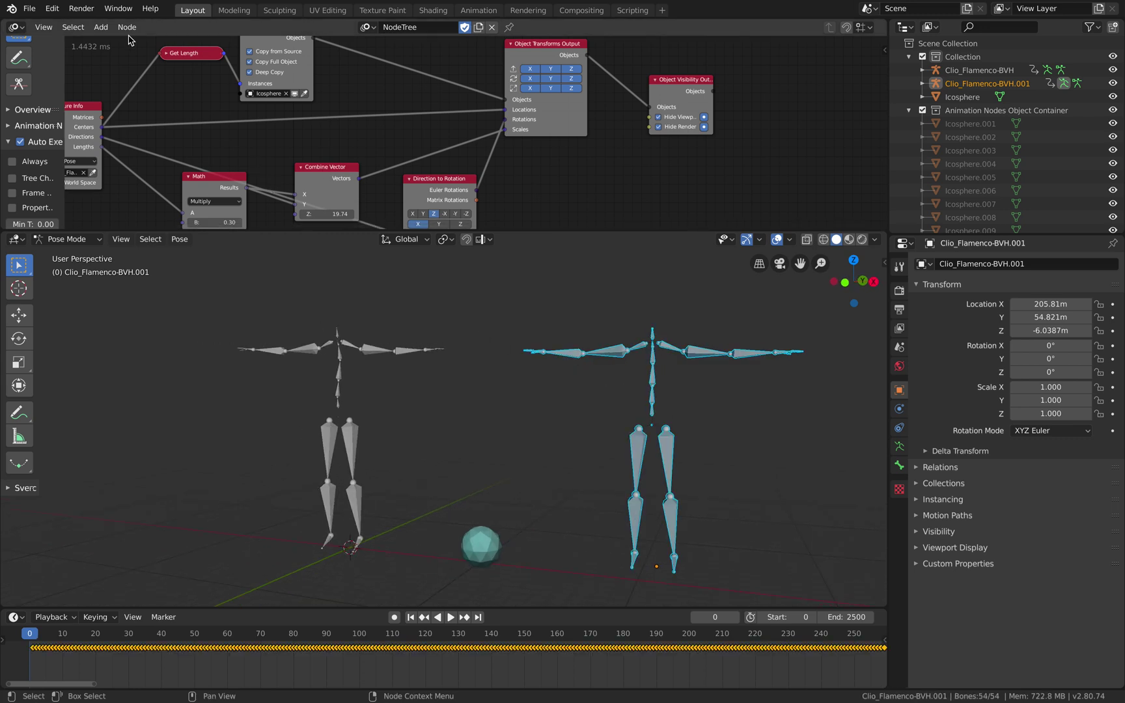
pyautogui.click(52, 9)
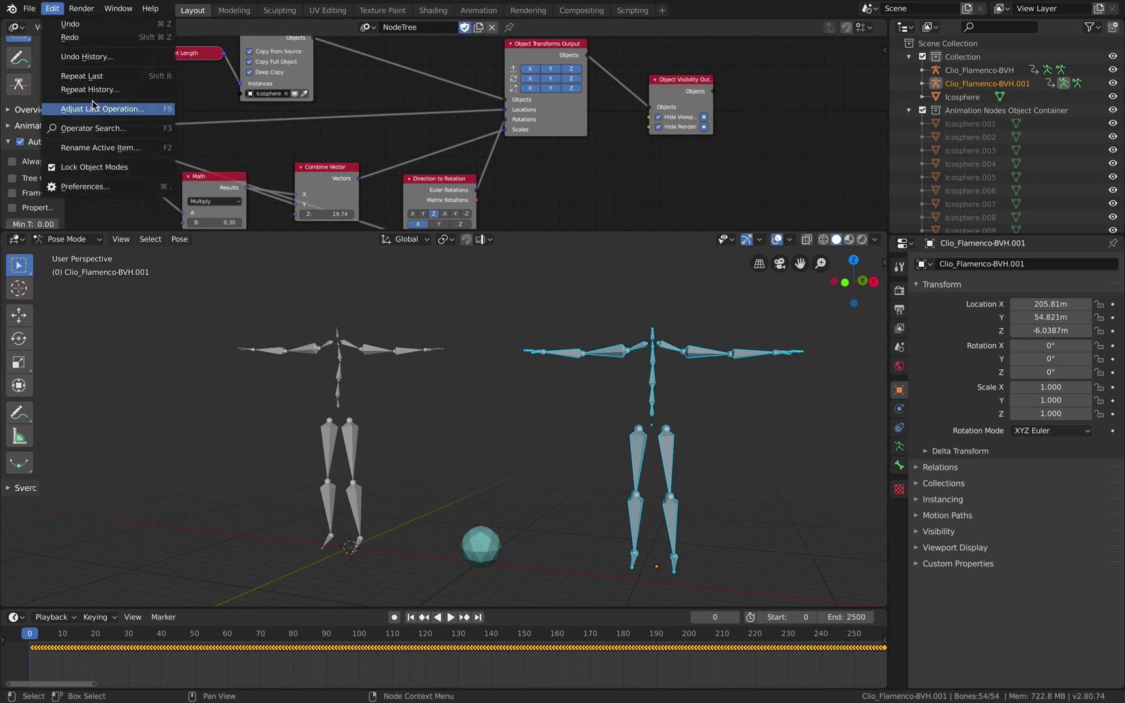
pyautogui.click(98, 128)
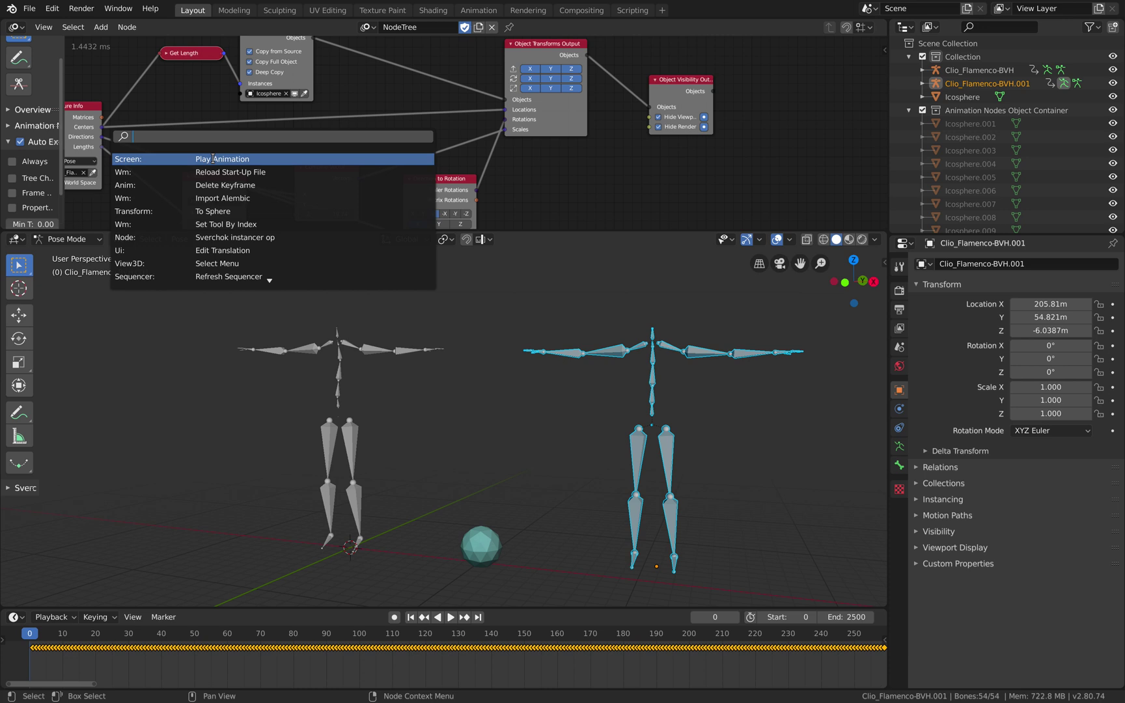
pyautogui.write('pose')
pyautogui.press('Down')
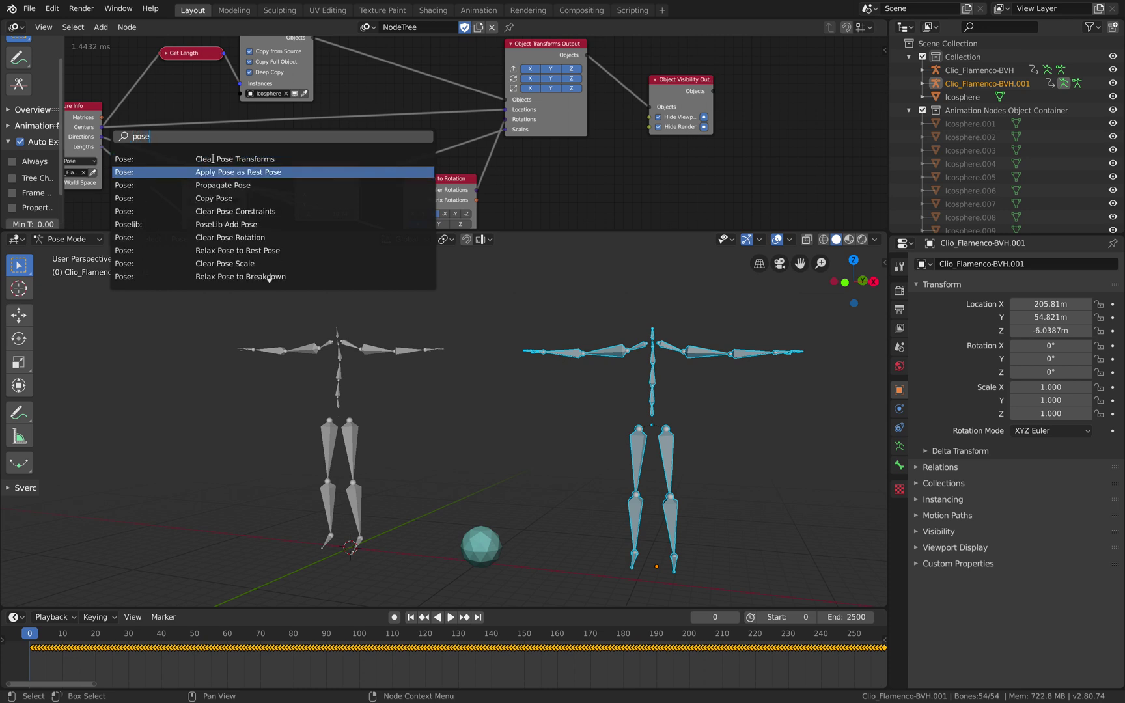
pyautogui.click(220, 171)
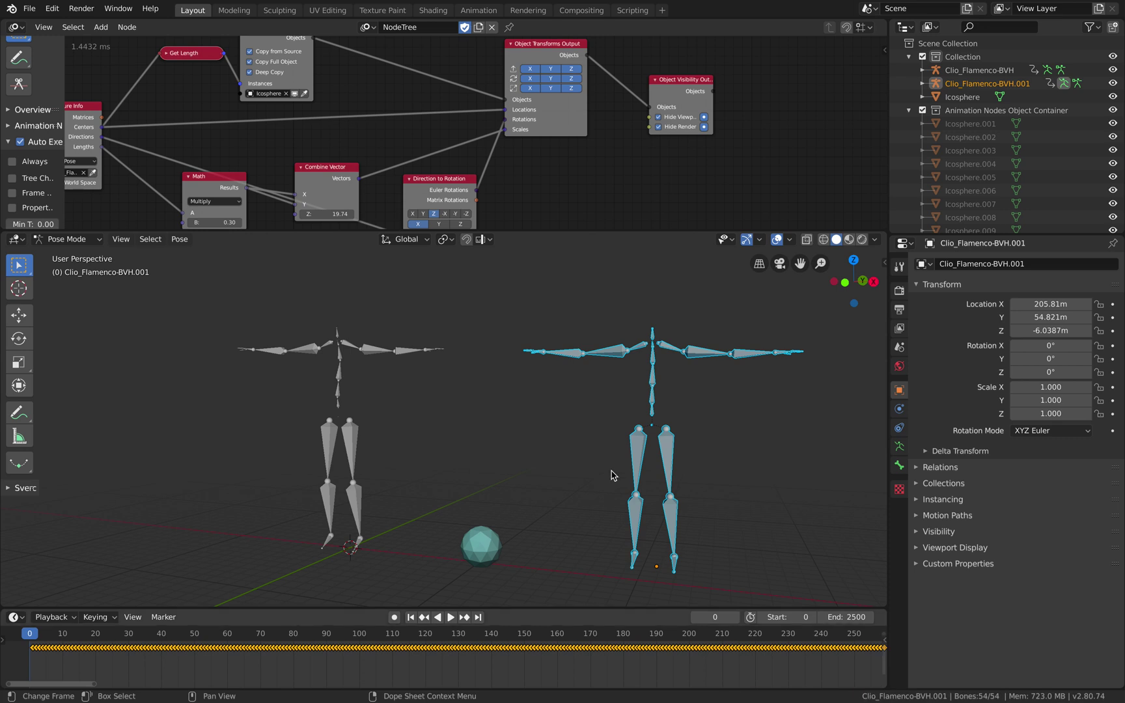
# Switch the duplicate armature to Edit Mode to check its rest bones, and put it into Object Mode
pyautogui.moveTo(624, 471); pyautogui.dragTo(611, 471, button='middle')
pyautogui.press('Tab')
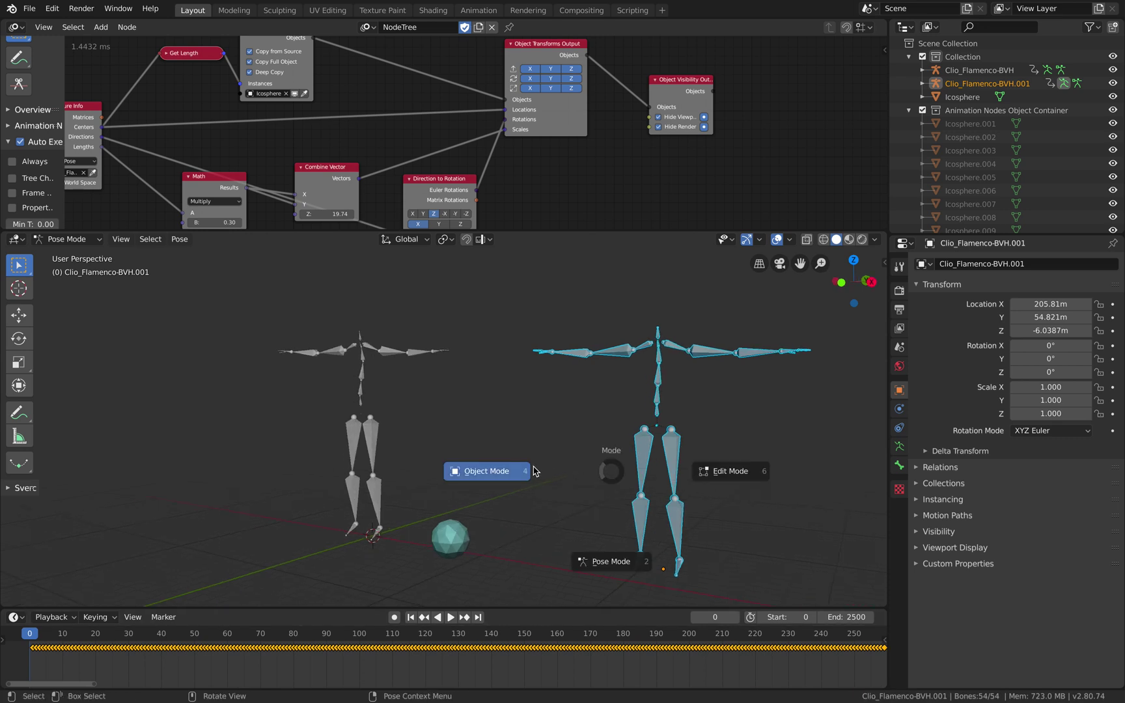
pyautogui.click(680, 472)
pyautogui.hotkey('ctrl', 'Tab')
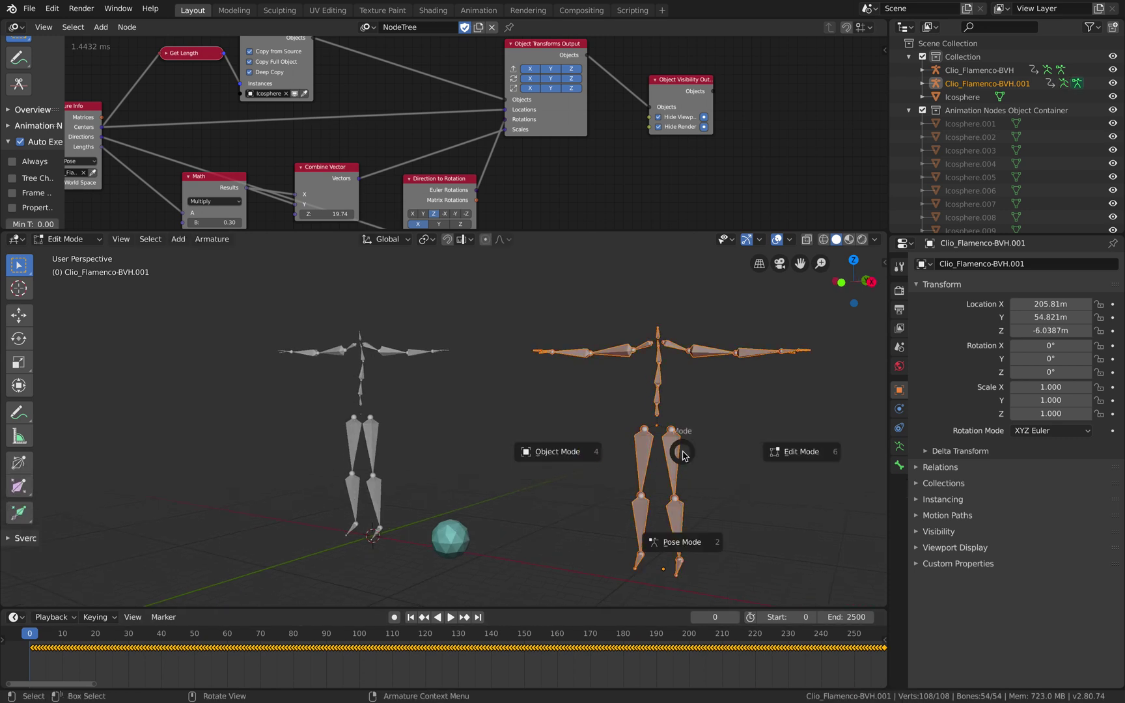
pyautogui.click(578, 451)
pyautogui.moveTo(579, 451); pyautogui.dragTo(579, 451, button='middle')
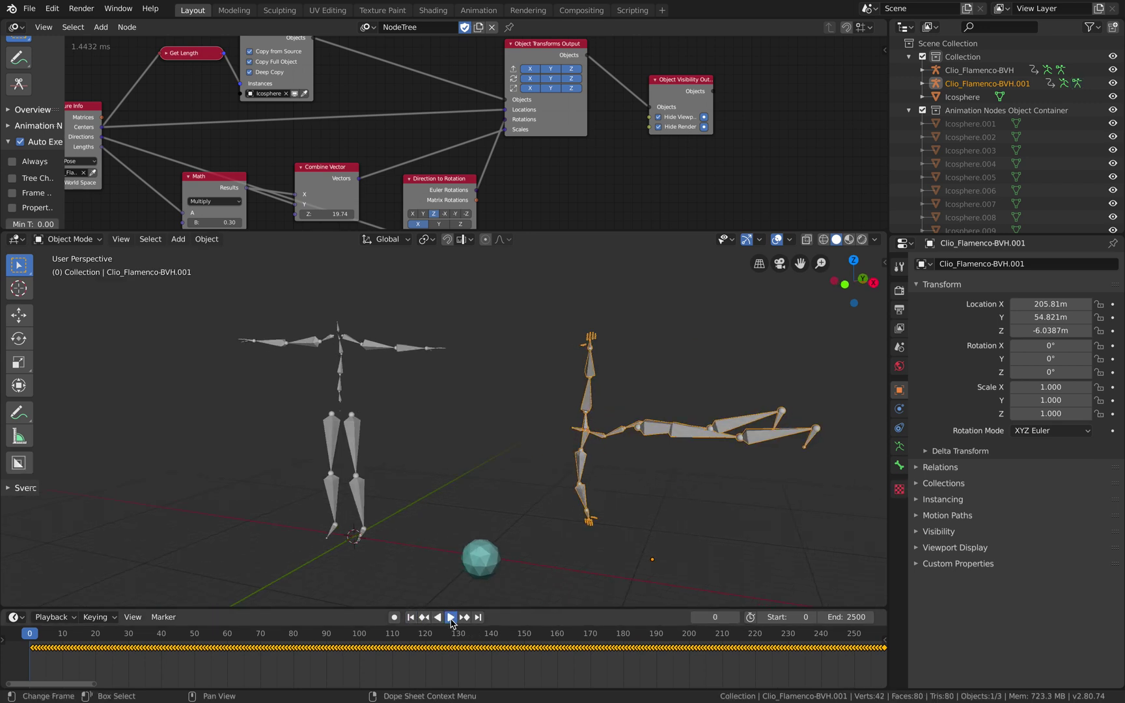
# Play the animation briefly to check how the duplicate armature moves, and return to frame 0
pyautogui.click(451, 623)
pyautogui.press('space')
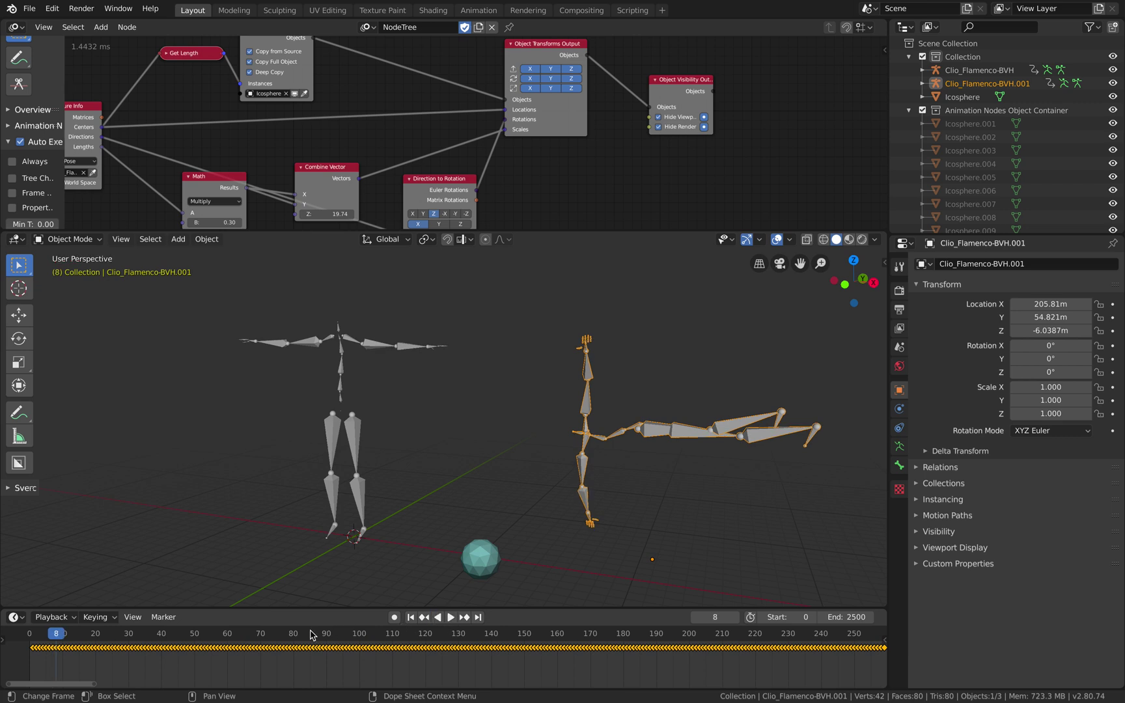
pyautogui.moveTo(311, 634)
pyautogui.mouseDown()
pyautogui.moveTo(857, 652)
pyautogui.moveTo(306, 647)
pyautogui.mouseUp()
pyautogui.click(409, 617)
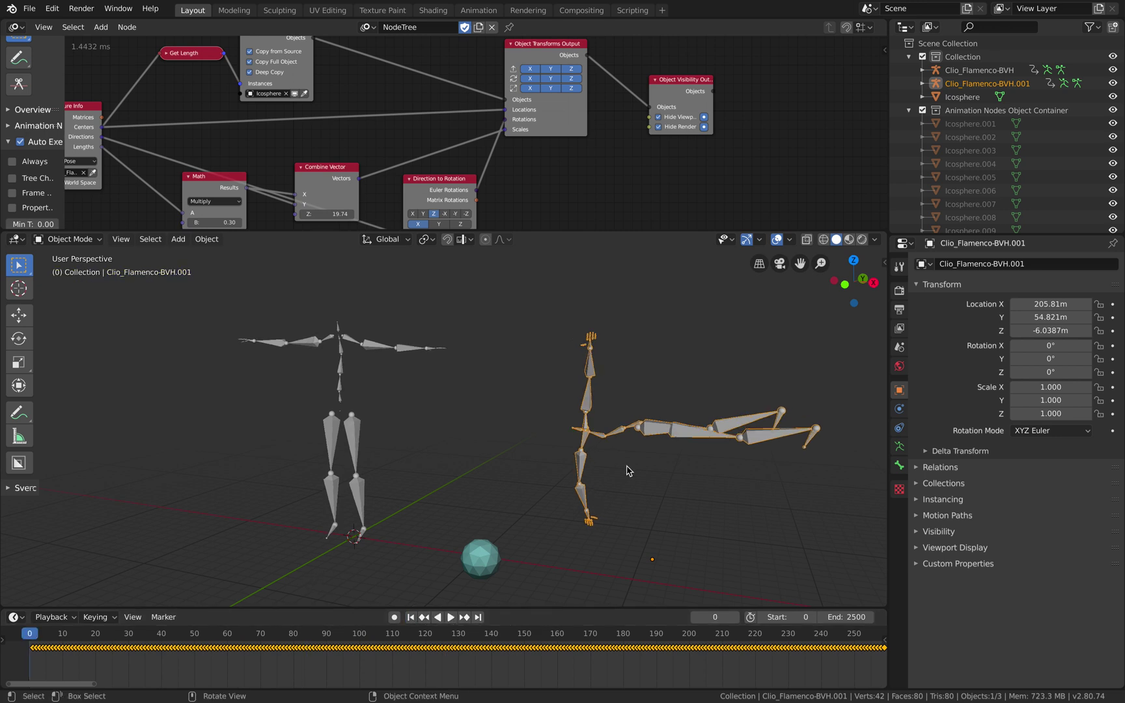
# Compare the duplicate armature's bones in Edit Mode with its Object Mode pose
pyautogui.hotkey('ctrl', 'Tab')
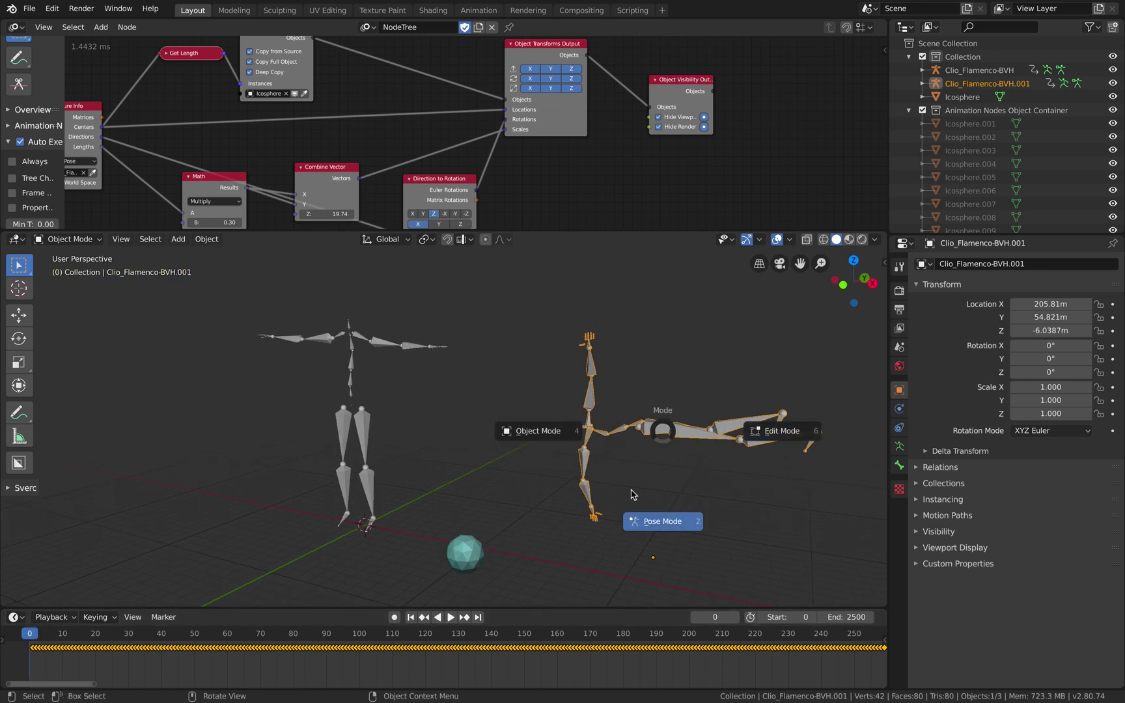
pyautogui.click(766, 433)
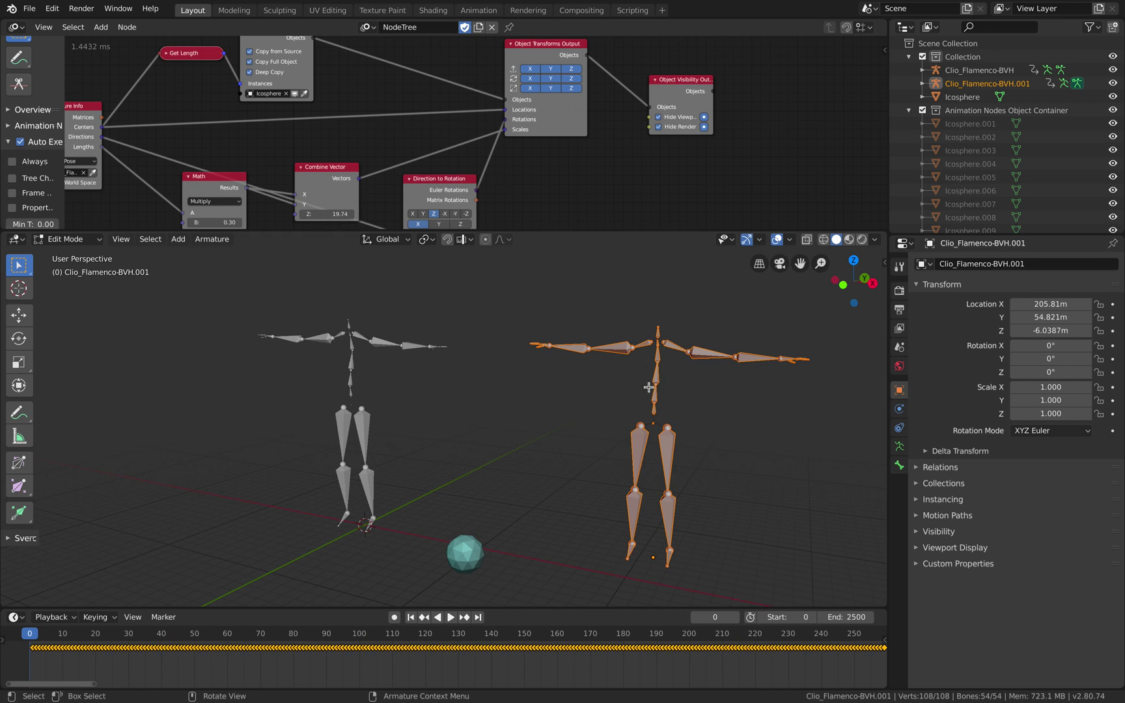
pyautogui.hotkey('ctrl', 'Tab')
pyautogui.click(520, 387)
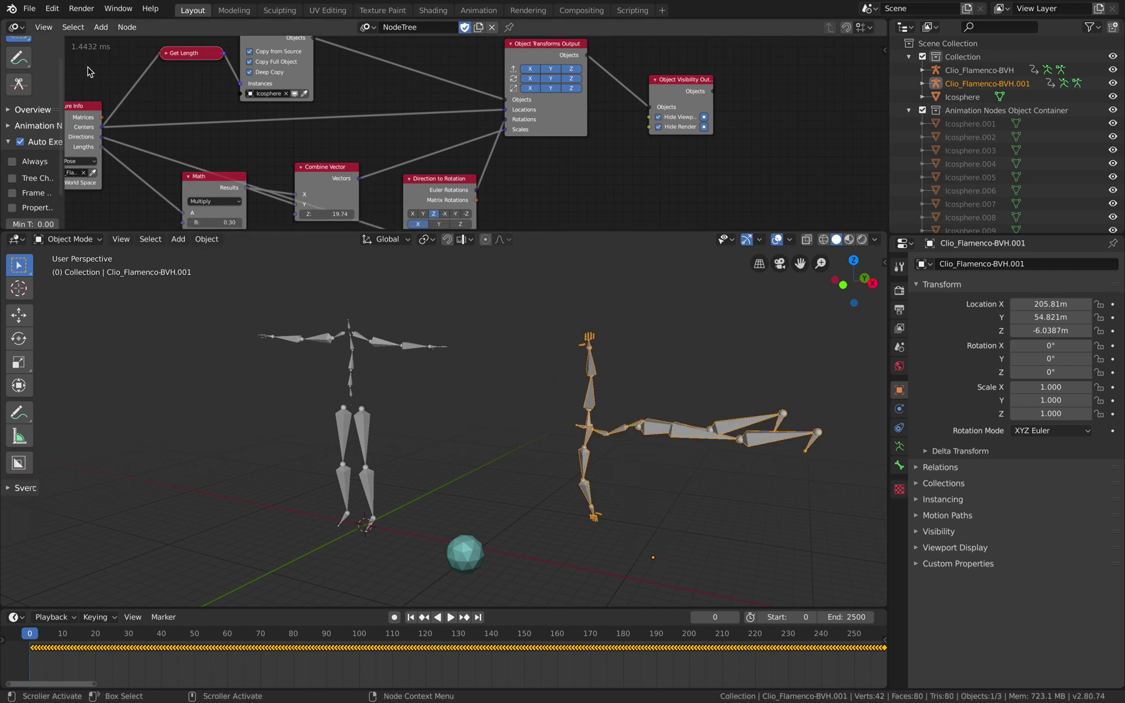
# Change the node editor to Sverchok Nodes, create a new node tree and enlarge the editor area
pyautogui.click(16, 27)
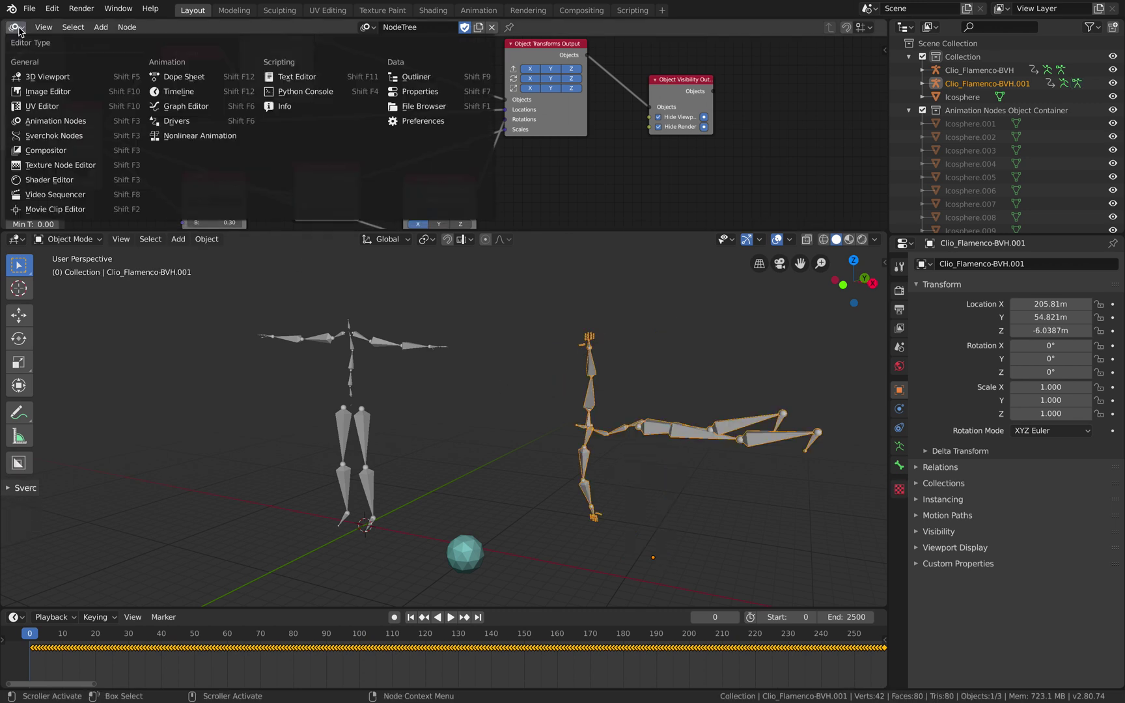
pyautogui.click(39, 135)
pyautogui.click(435, 27)
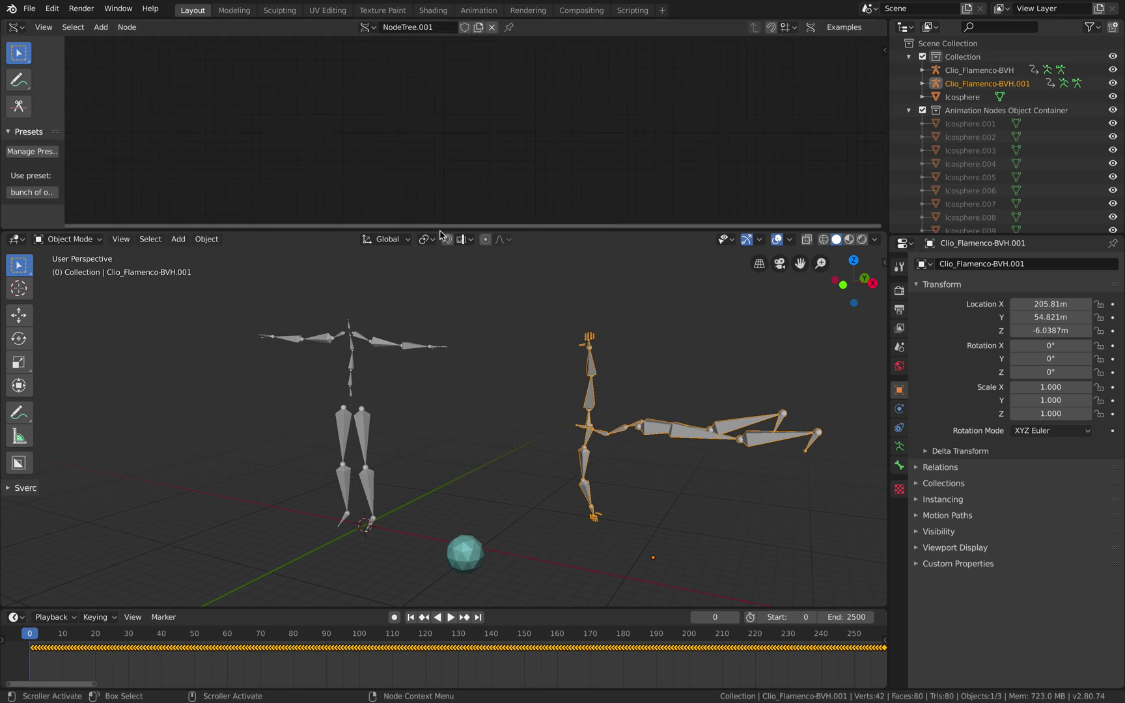
pyautogui.moveTo(437, 230); pyautogui.dragTo(438, 275)
# Add an Armature Props node to the Sverchok node tree and position it in the upper part of the editor
pyautogui.hotkey('shift', 'a')
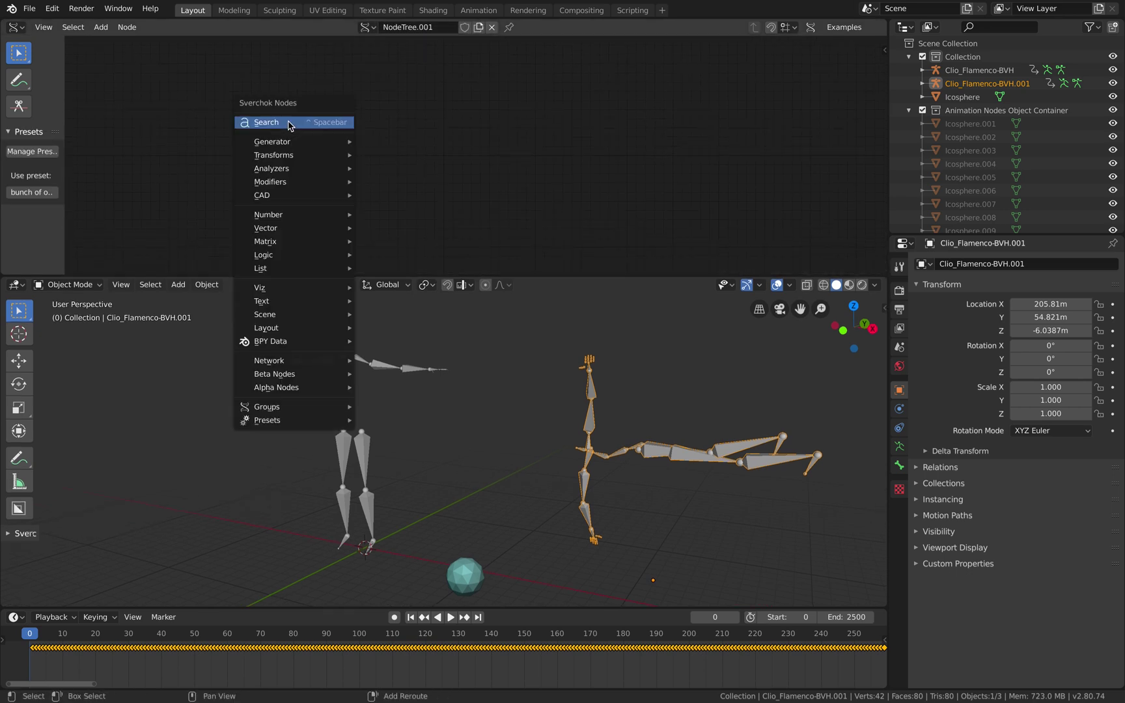
pyautogui.click(287, 122)
pyautogui.write('arm')
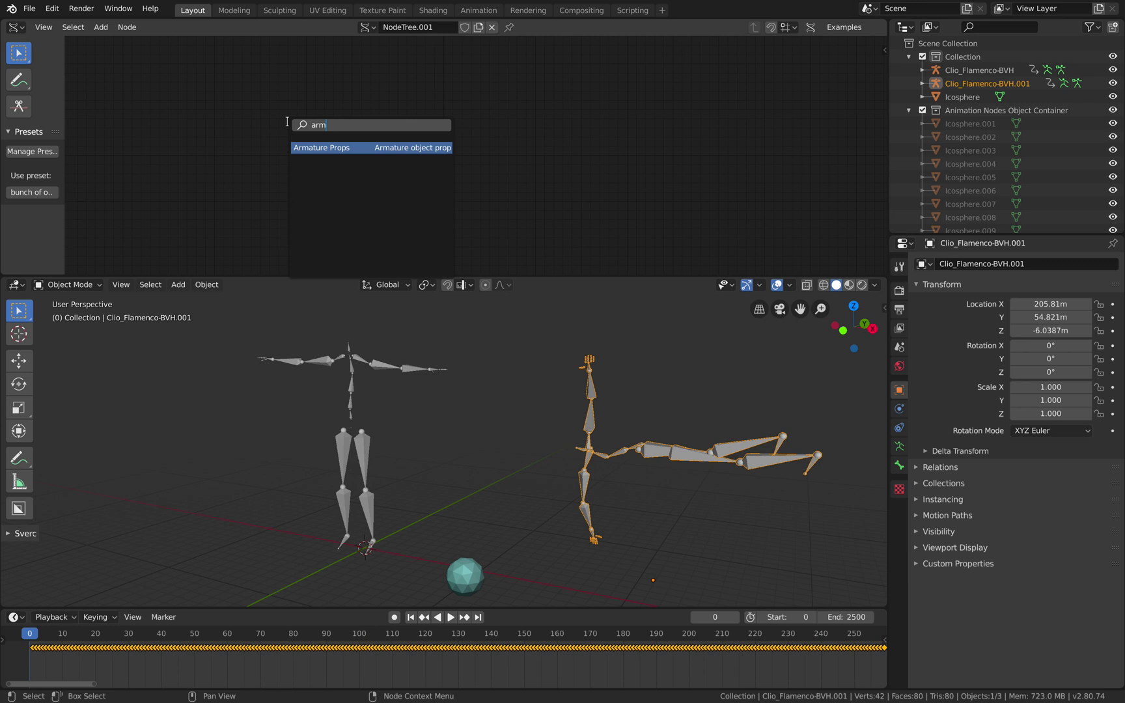
pyautogui.press('Return')
pyautogui.click(280, 124)
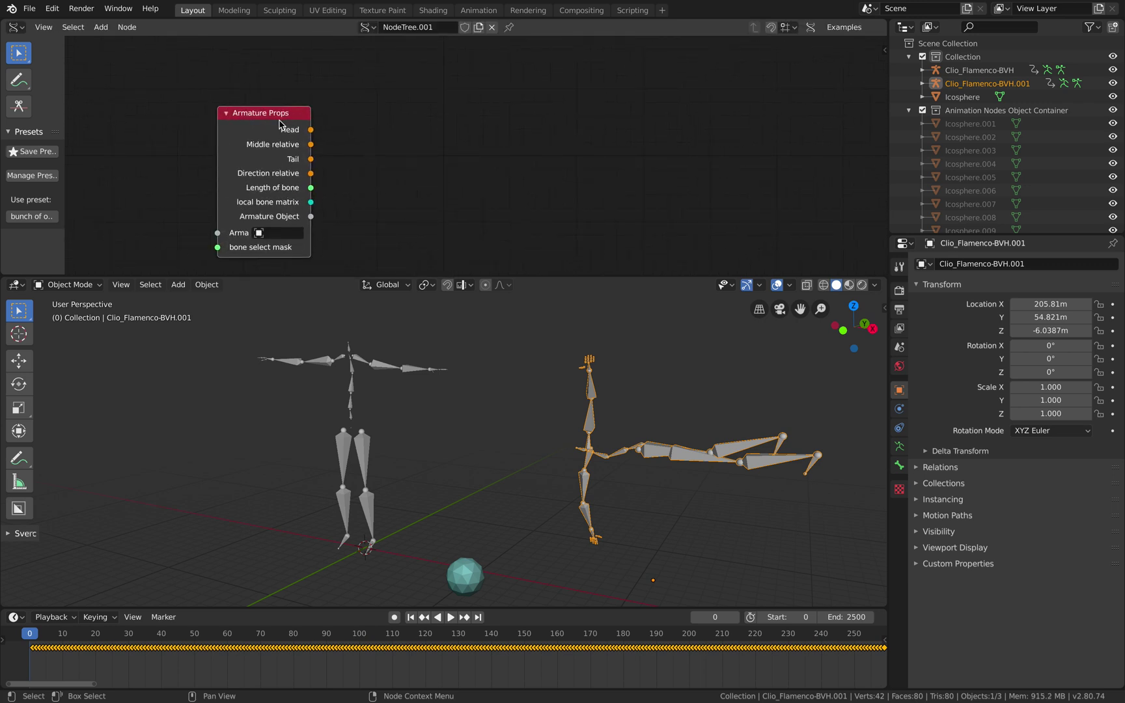
pyautogui.moveTo(279, 120); pyautogui.dragTo(348, 73)
pyautogui.scroll(-2, 464, 116)
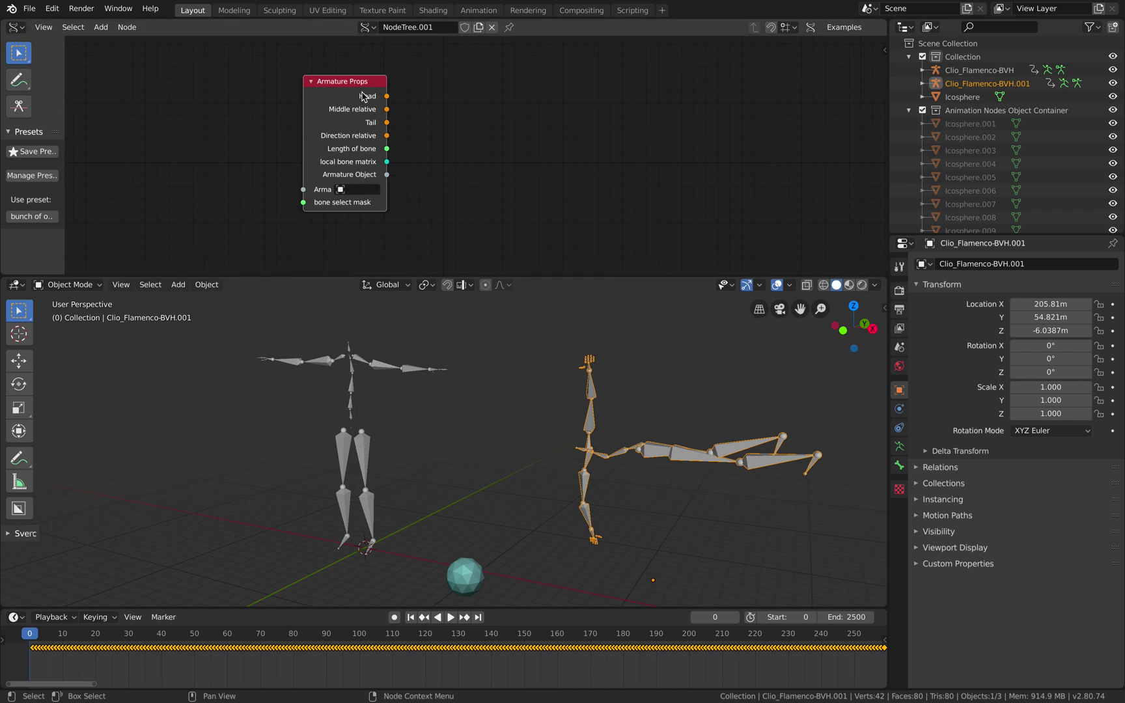
# Examine the Sverchok sidebar settings and the Armature Props node's input properties
pyautogui.press('n')
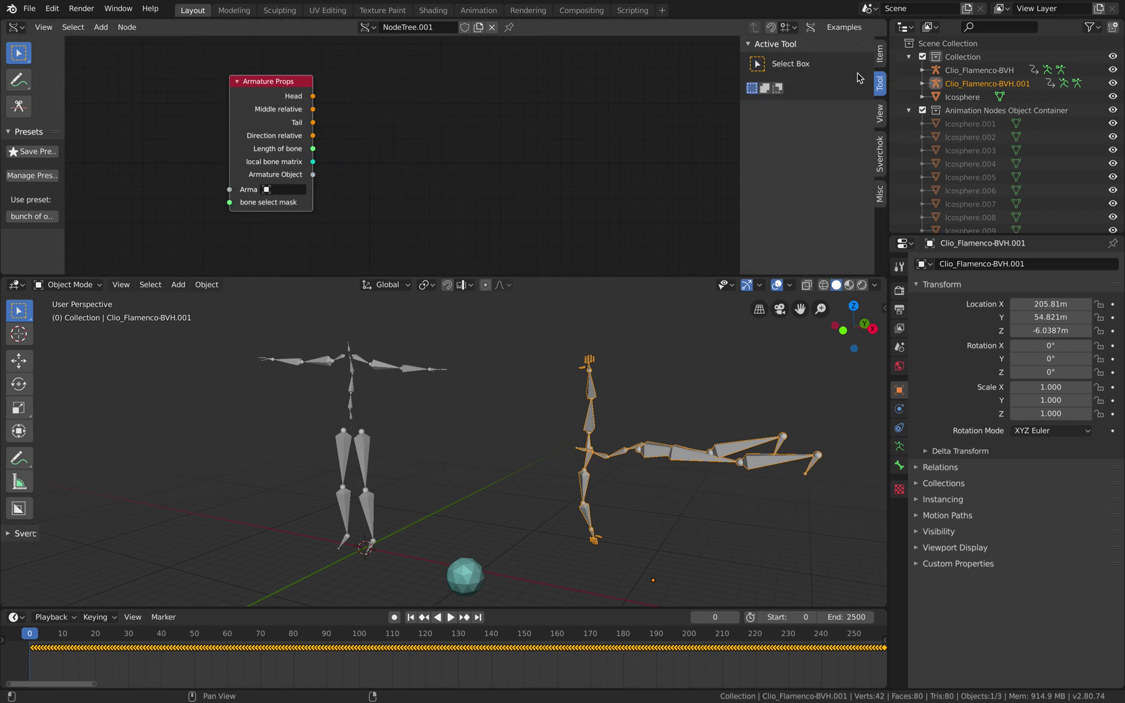
pyautogui.click(881, 124)
pyautogui.click(880, 160)
pyautogui.click(879, 191)
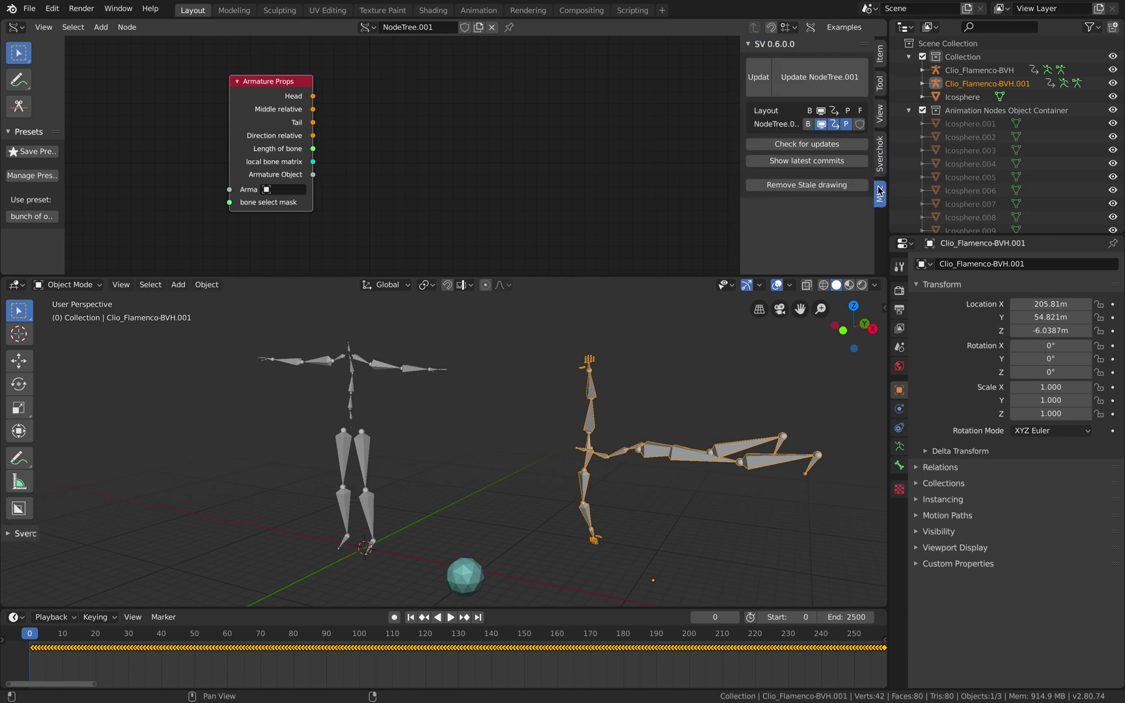
pyautogui.click(880, 55)
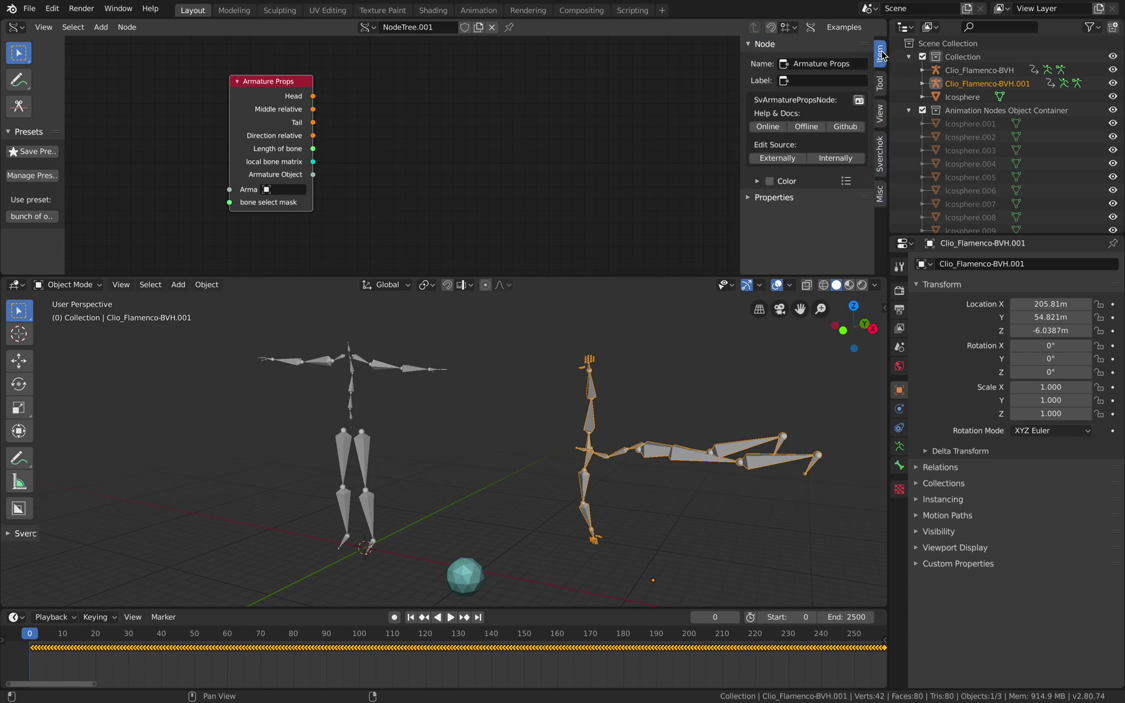
pyautogui.click(763, 198)
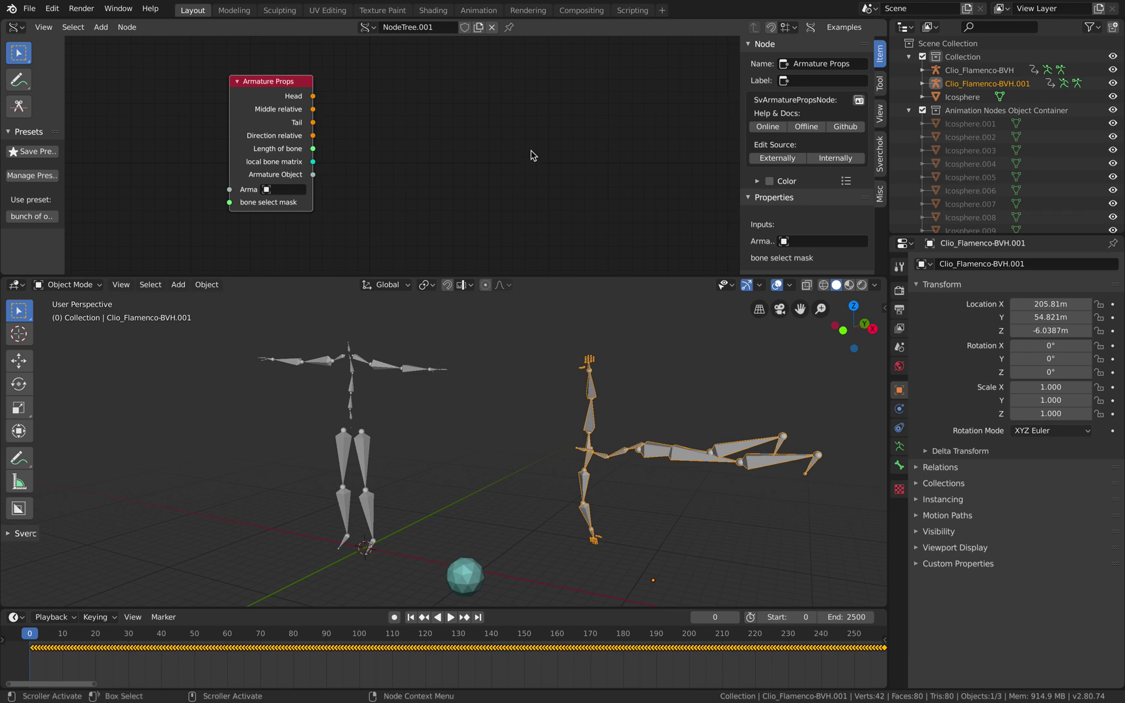
pyautogui.press('n')
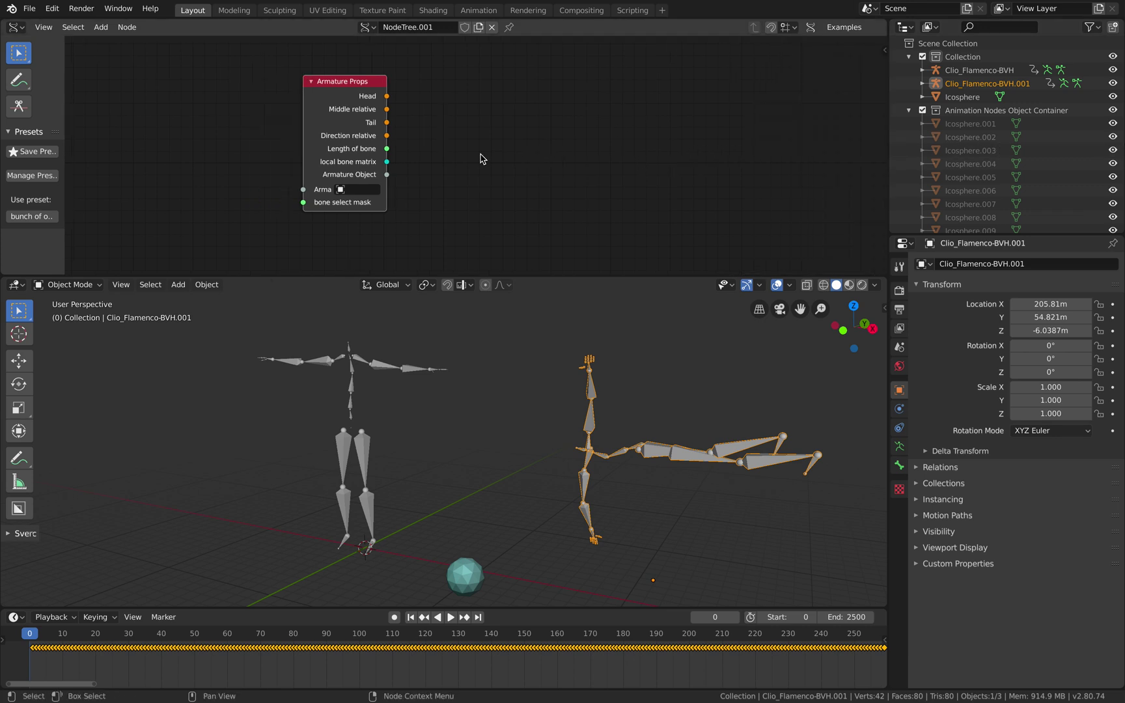
# Switch to the Safari browser and search the web for "sverchok armature prop" in a new tab
pyautogui.hscroll(2, 482, 158)
pyautogui.hotkey('ctrl', 'Right')
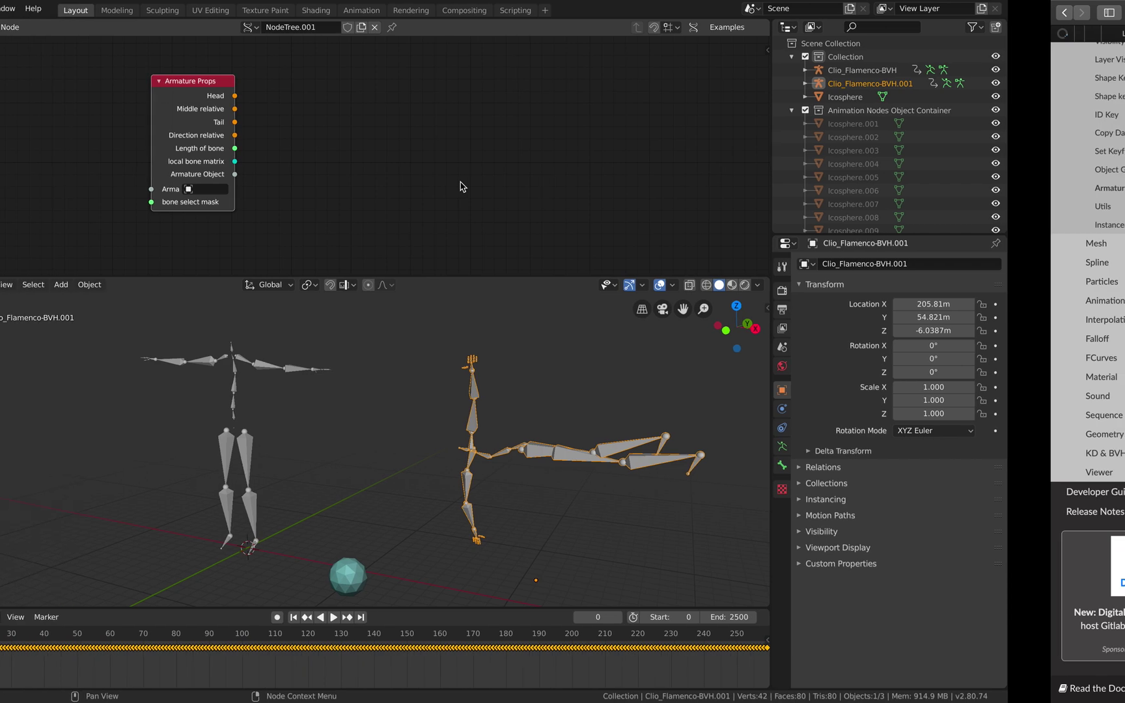
pyautogui.hotkey('ctrl', 'Right')
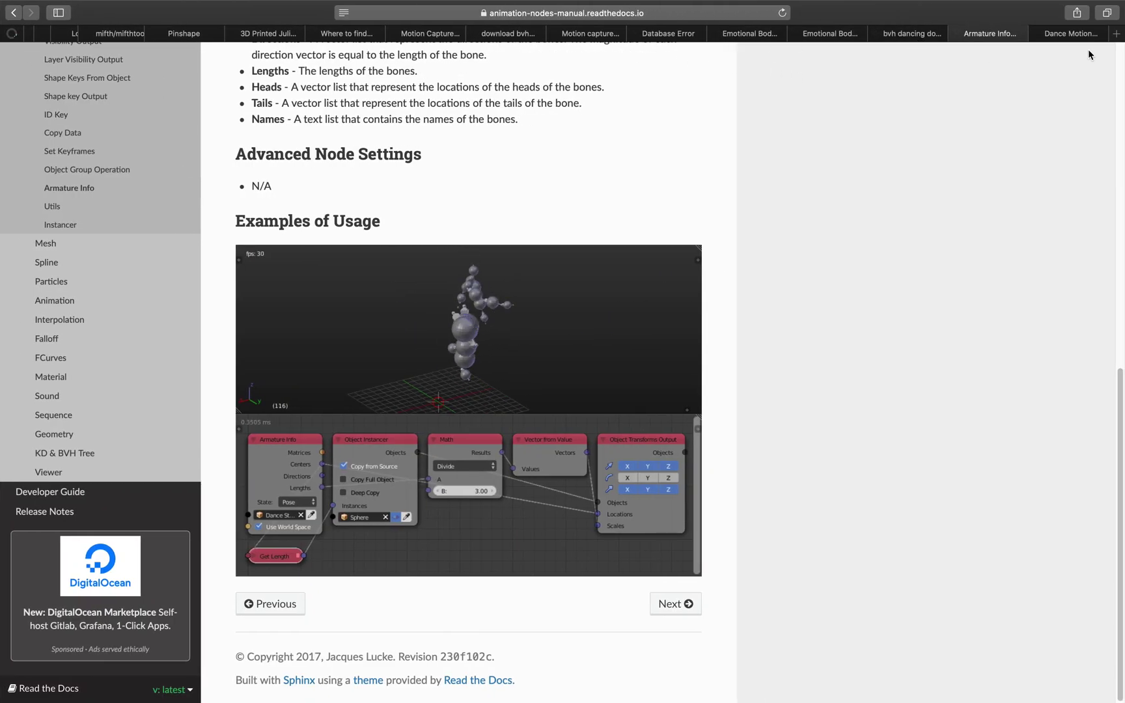
pyautogui.click(1115, 33)
pyautogui.write('sver')
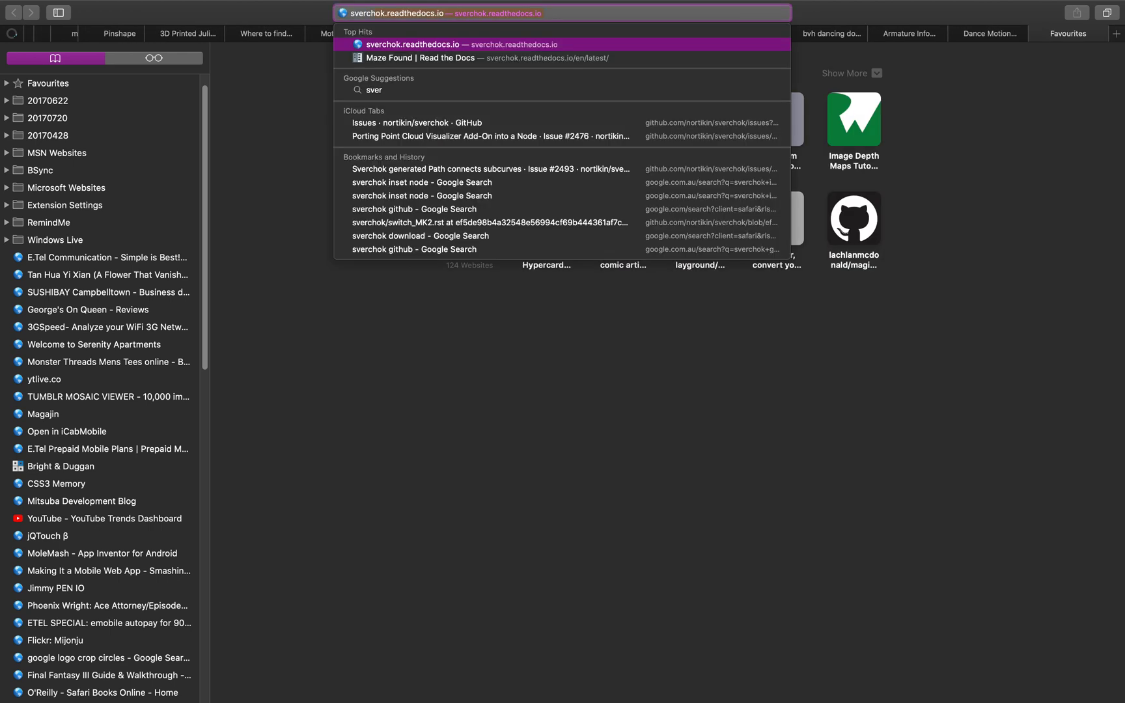
pyautogui.write('chok armature prop')
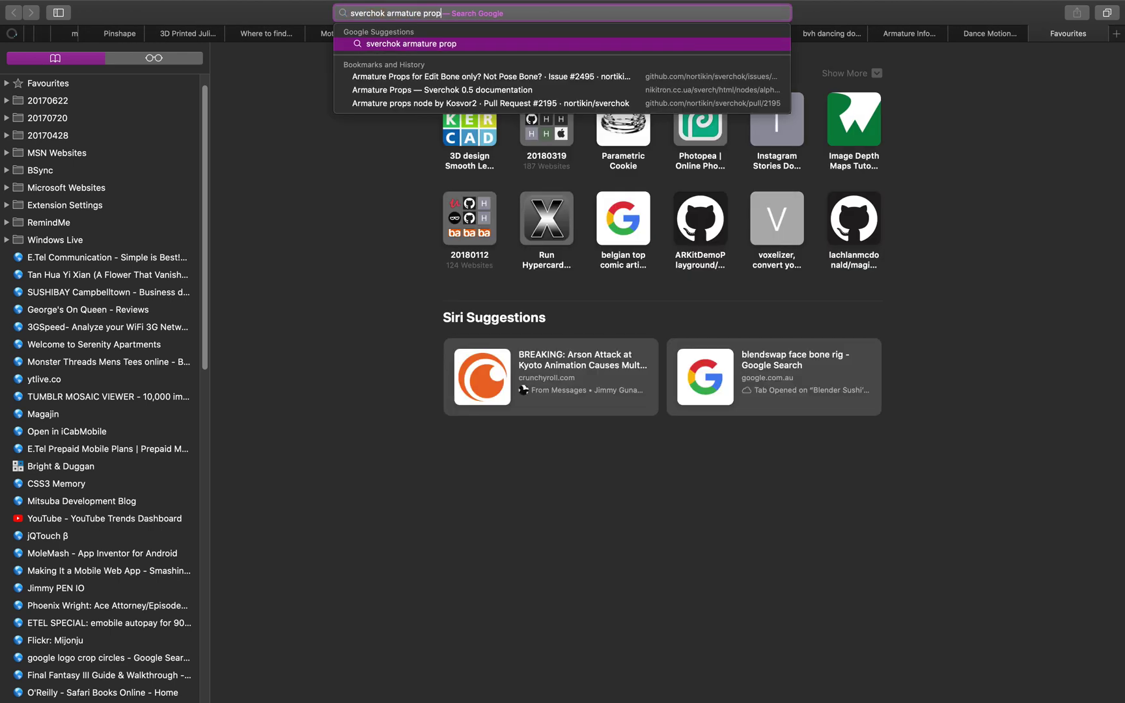
pyautogui.press('Return')
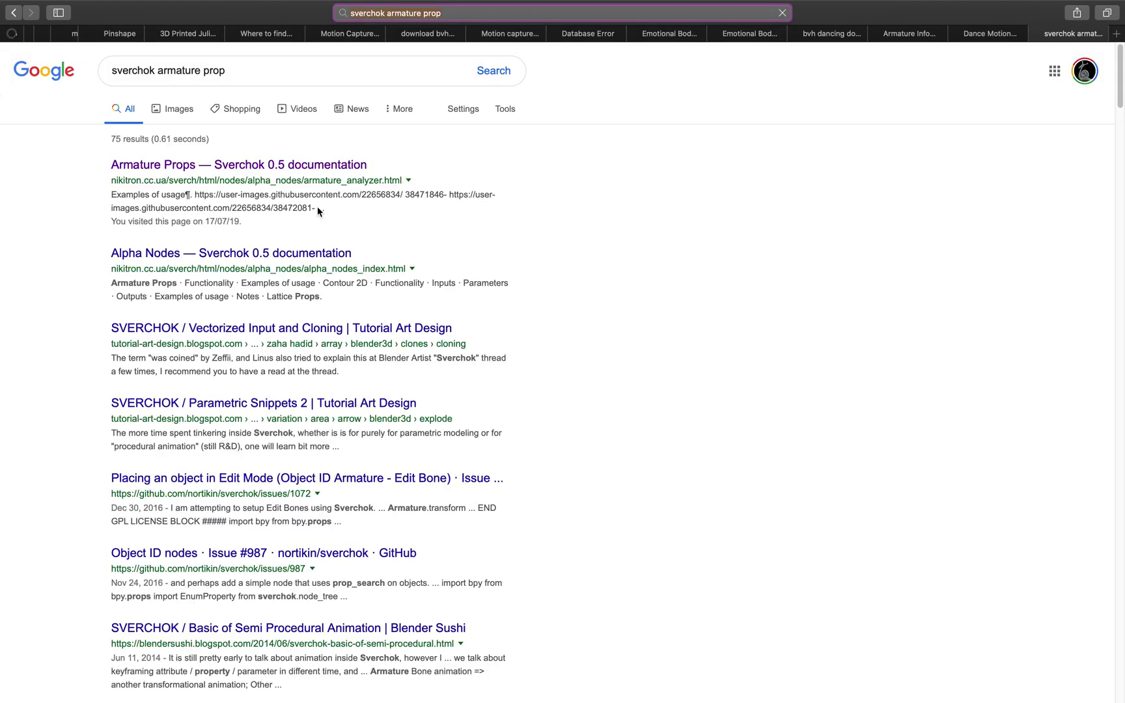
# Open the Armature Props page of the Sverchok 0.5 documentation and examine its example node setups
pyautogui.click(293, 164)
pyautogui.scroll(-3, 304, 203)
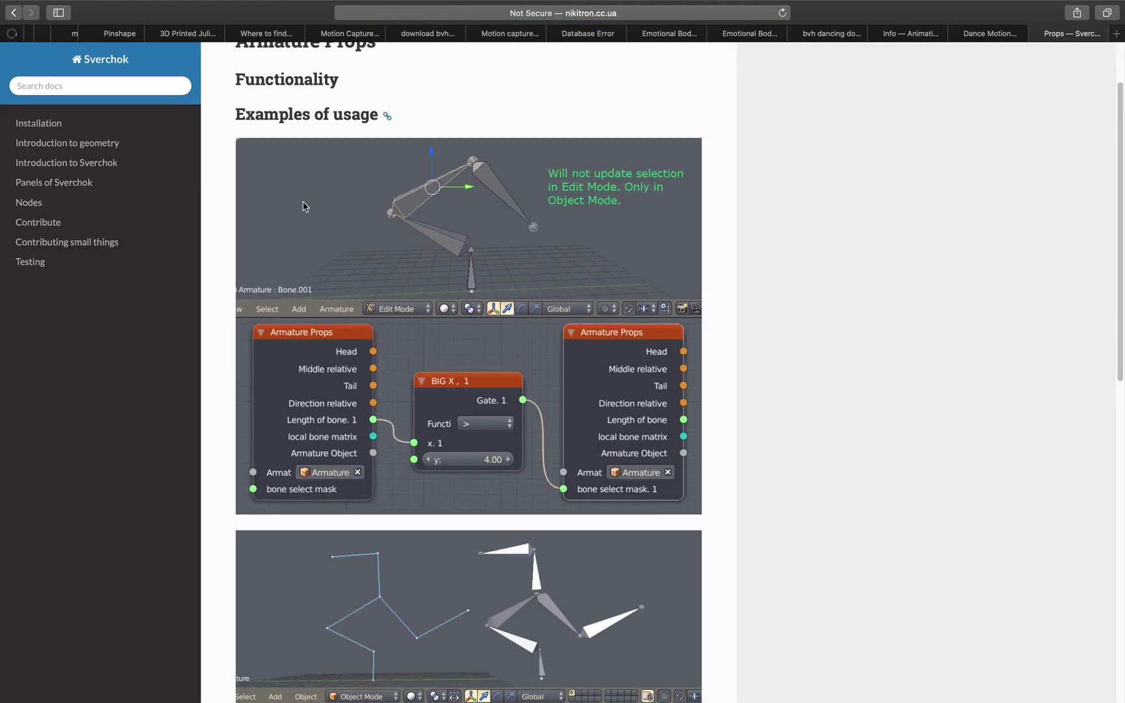
pyautogui.scroll(-3, 442, 370)
pyautogui.scroll(-10, 442, 371)
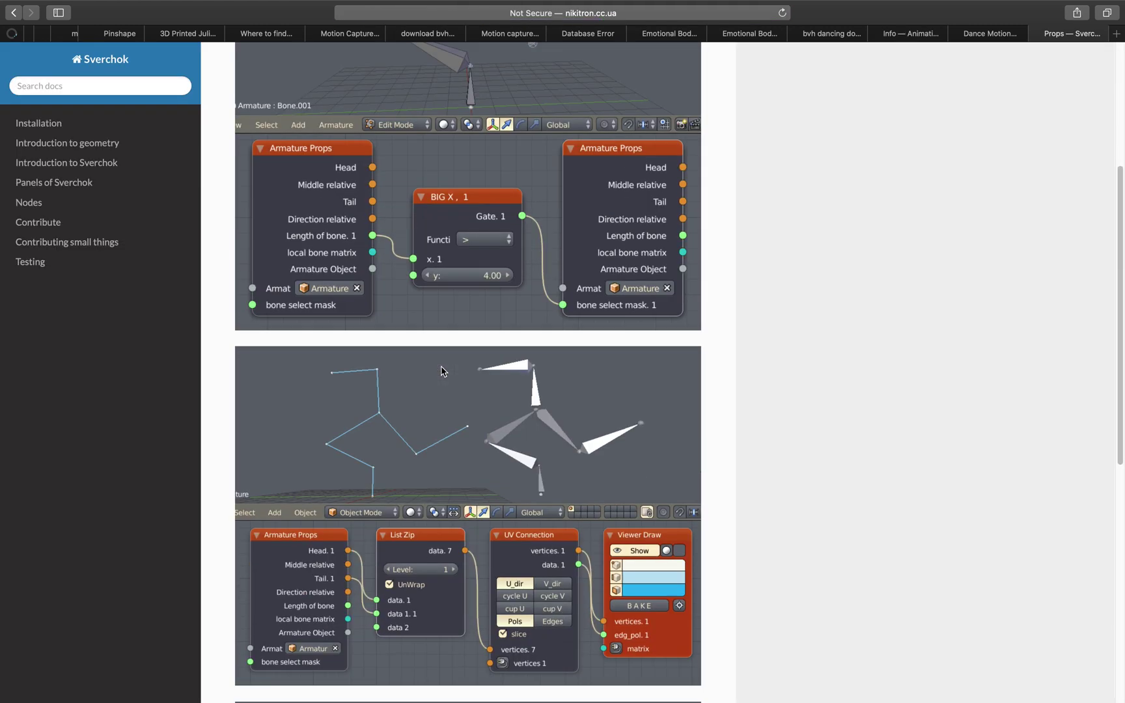
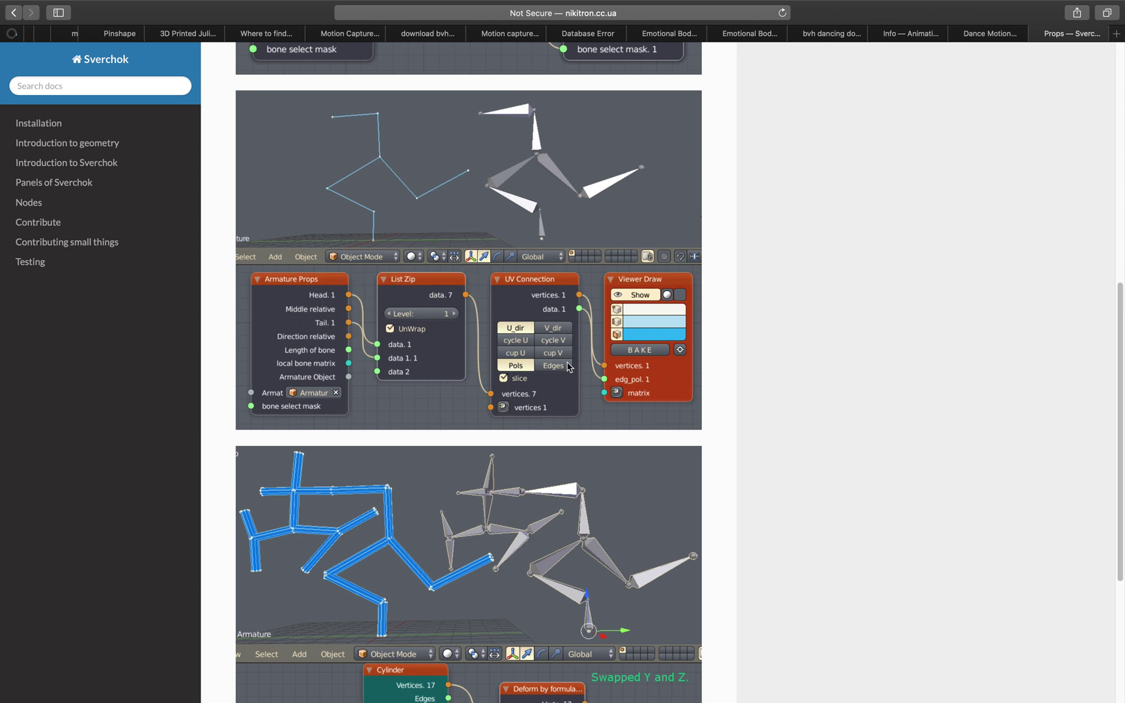
# Switch back to Blender and add a List Zip node to the Sverchok node tree
pyautogui.hotkey('ctrl', 'Left')
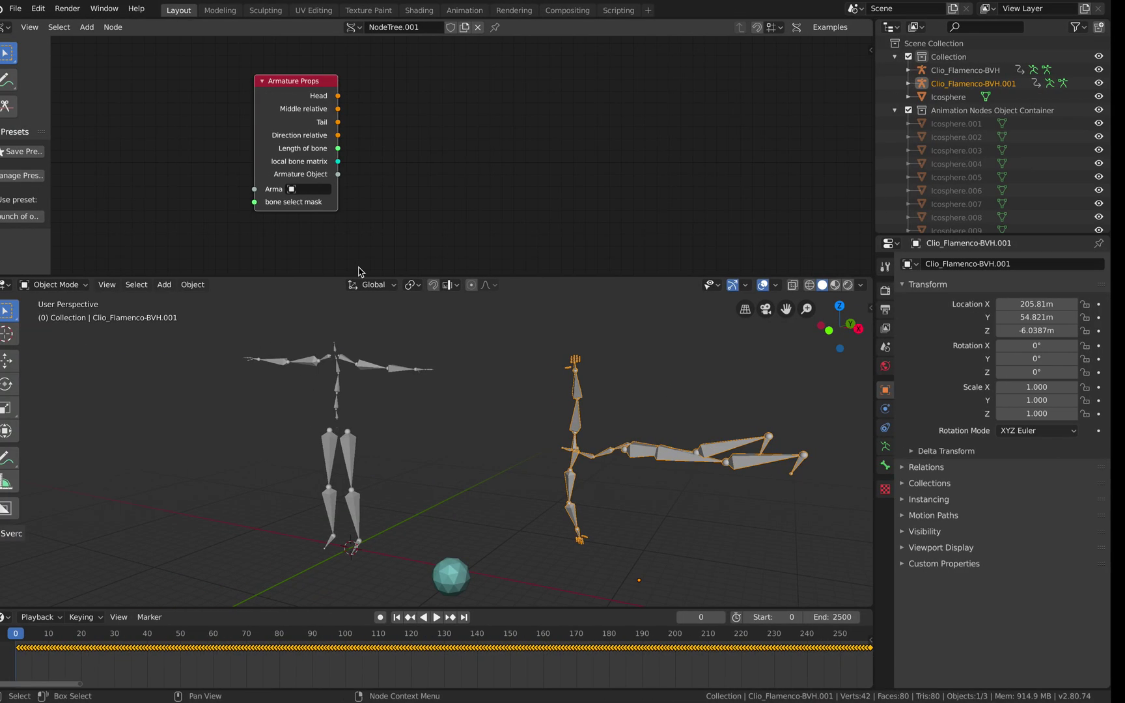
pyautogui.hotkey('shift', 'a')
pyautogui.click(421, 181)
pyautogui.write('lis')
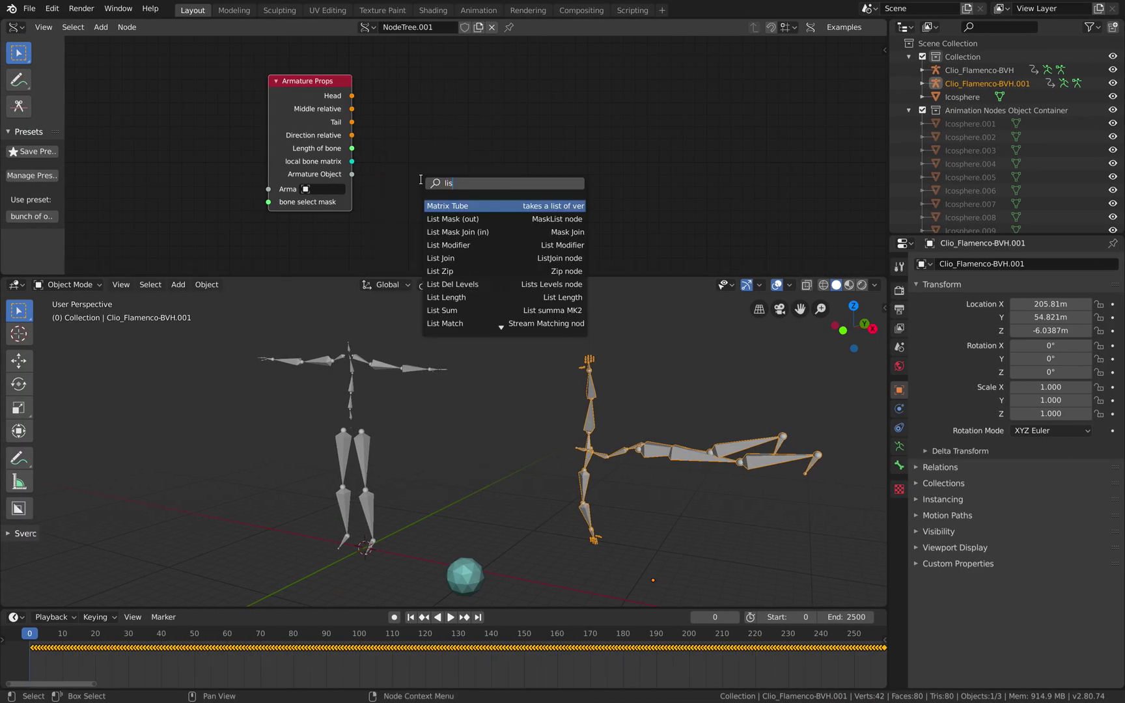
pyautogui.write('t zip')
pyautogui.press('Return')
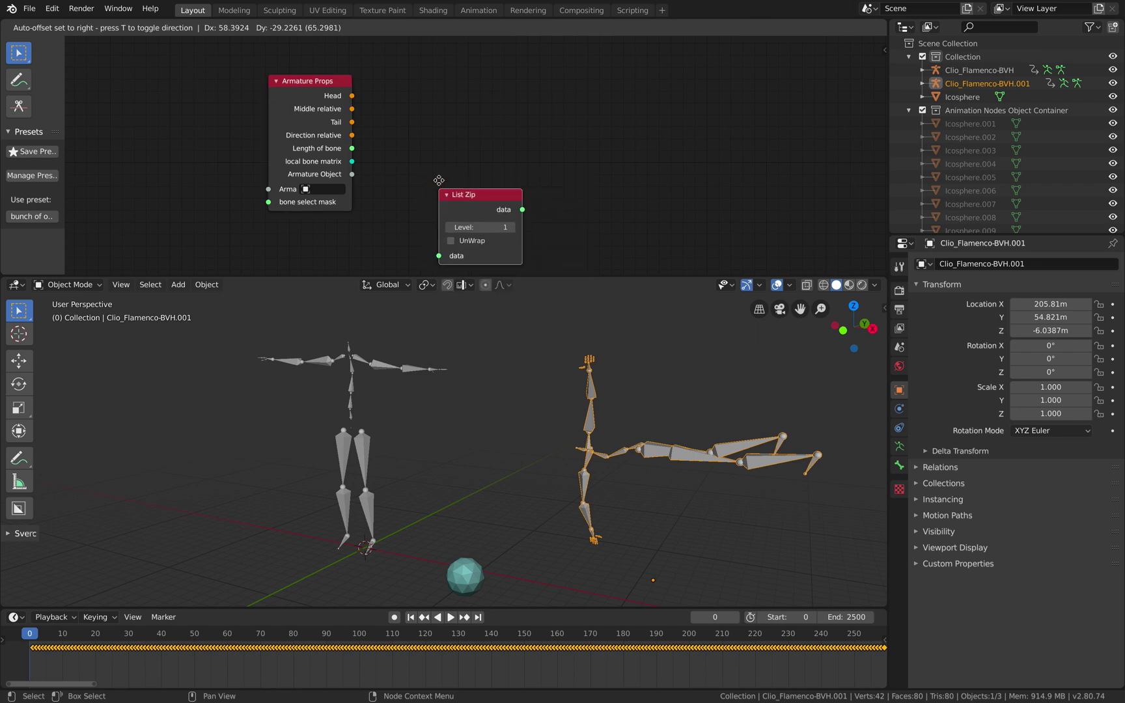
# Connect the Armature Props Head and Tail outputs to List Zip's first two data inputs and place List Zip beside Armature Props
pyautogui.moveTo(352, 96); pyautogui.dragTo(432, 197)
pyautogui.moveTo(351, 122); pyautogui.dragTo(433, 210)
pyautogui.moveTo(468, 146); pyautogui.dragTo(426, 105)
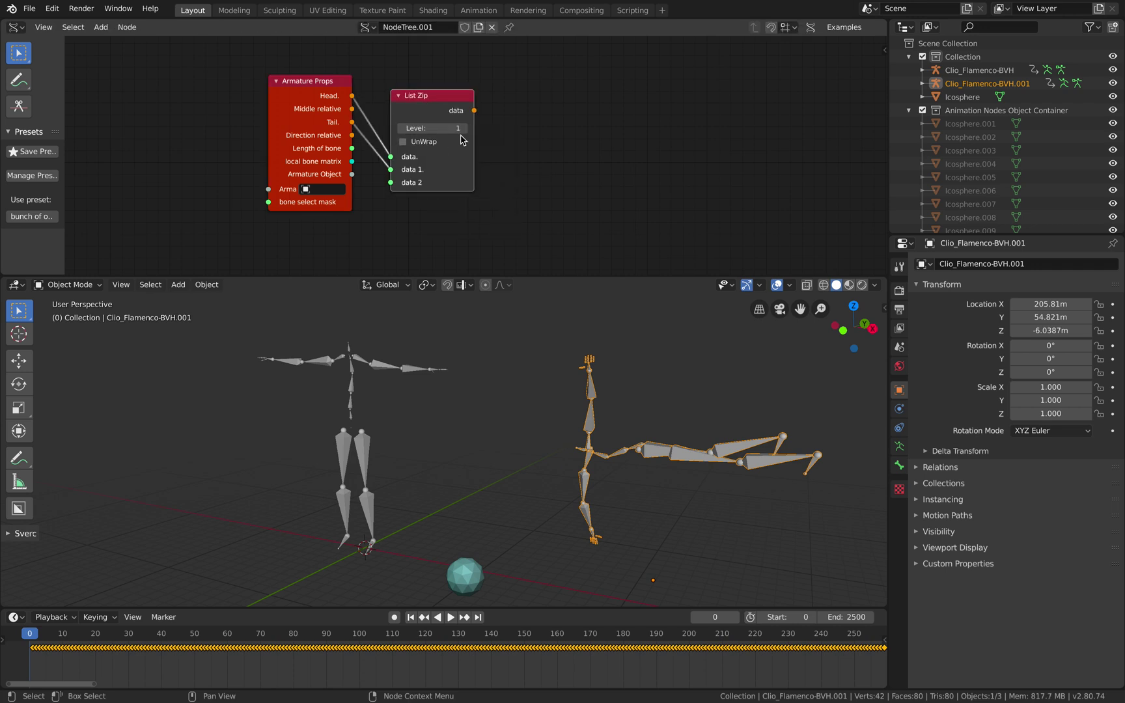
# Add a UV Connection node and feed its first vertices input with the List Zip data output
pyautogui.hotkey('ctrl', 'a')
pyautogui.write('uv')
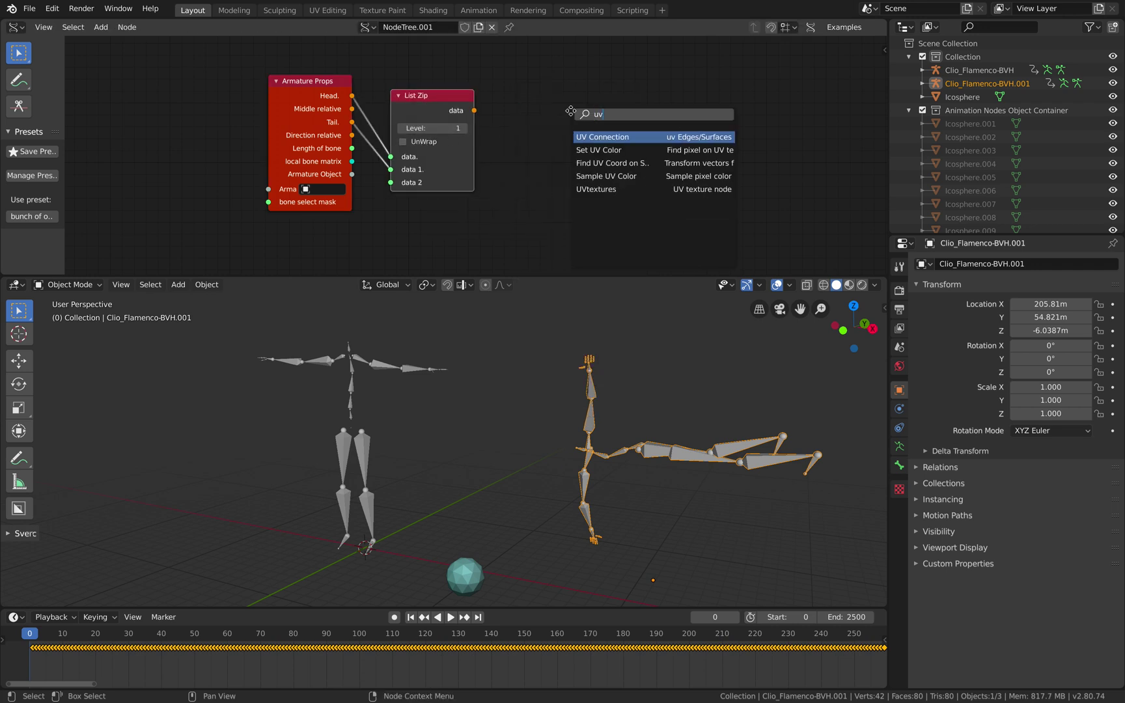
pyautogui.press('Return')
pyautogui.click(570, 111)
pyautogui.moveTo(474, 110); pyautogui.dragTo(533, 190)
# Add a Viewer BMesh node beyond UV Connection at the end of the node chain
pyautogui.hotkey('ctrl', 'a')
pyautogui.write('be')
pyautogui.press('BackSpace')
pyautogui.write('mesh')
pyautogui.press('Return')
pyautogui.click(682, 94)
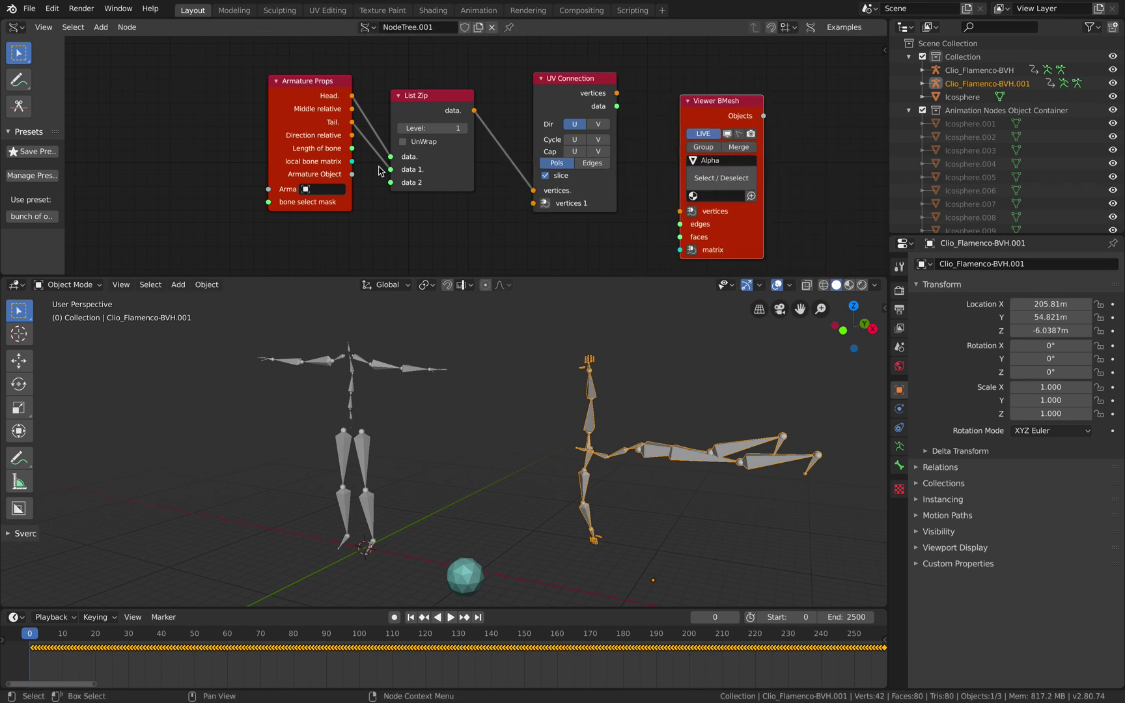
# Set the Armature Props node's armature to Clio_Flamenco-BVH.001
pyautogui.click(325, 189)
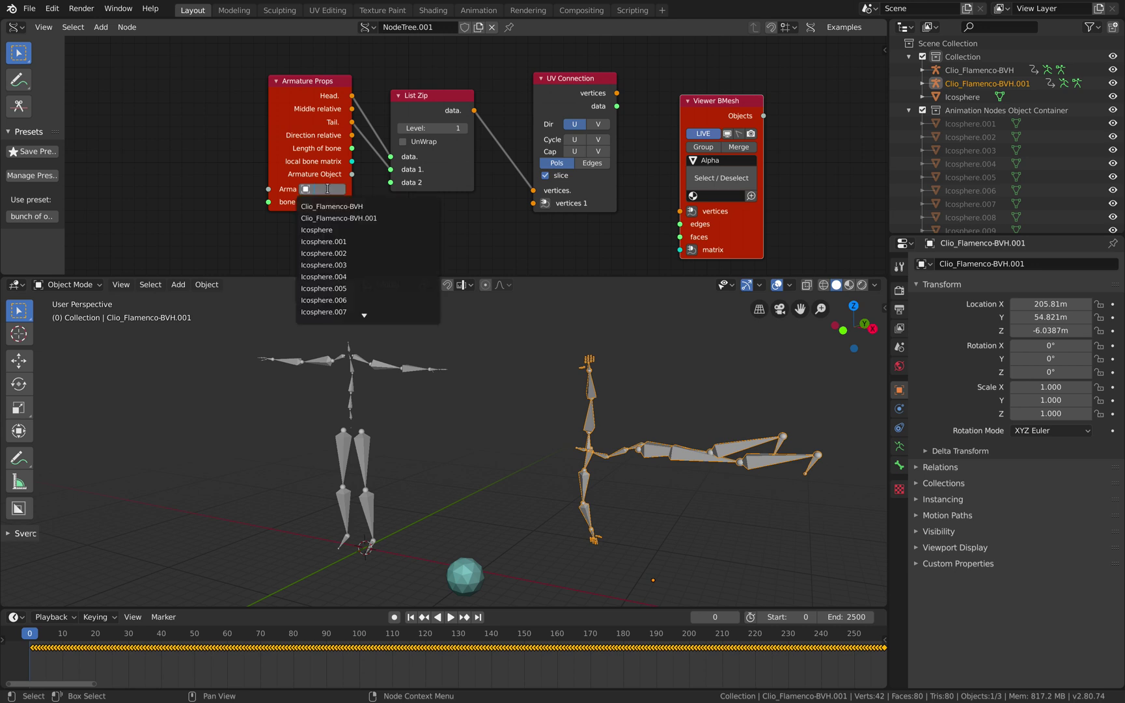
pyautogui.click(365, 218)
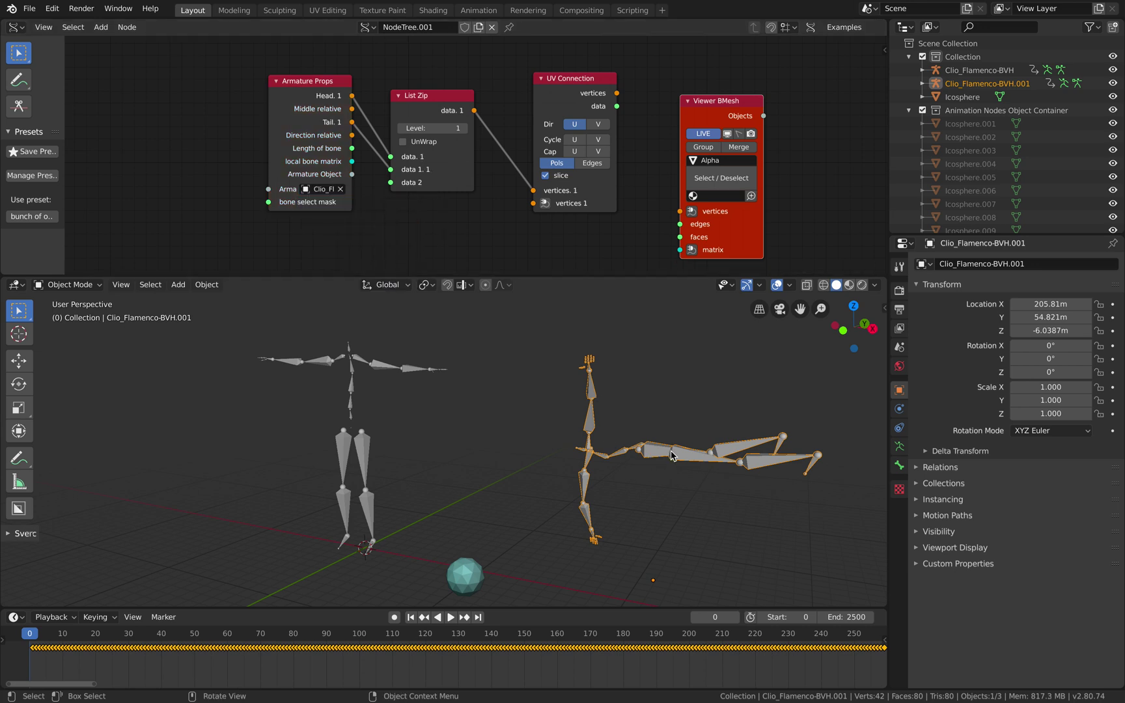
# Connect UV Connection's vertices and data to Viewer BMesh's vertices and edges, and set UV Connection to output Edges
pyautogui.moveTo(616, 93); pyautogui.dragTo(679, 211)
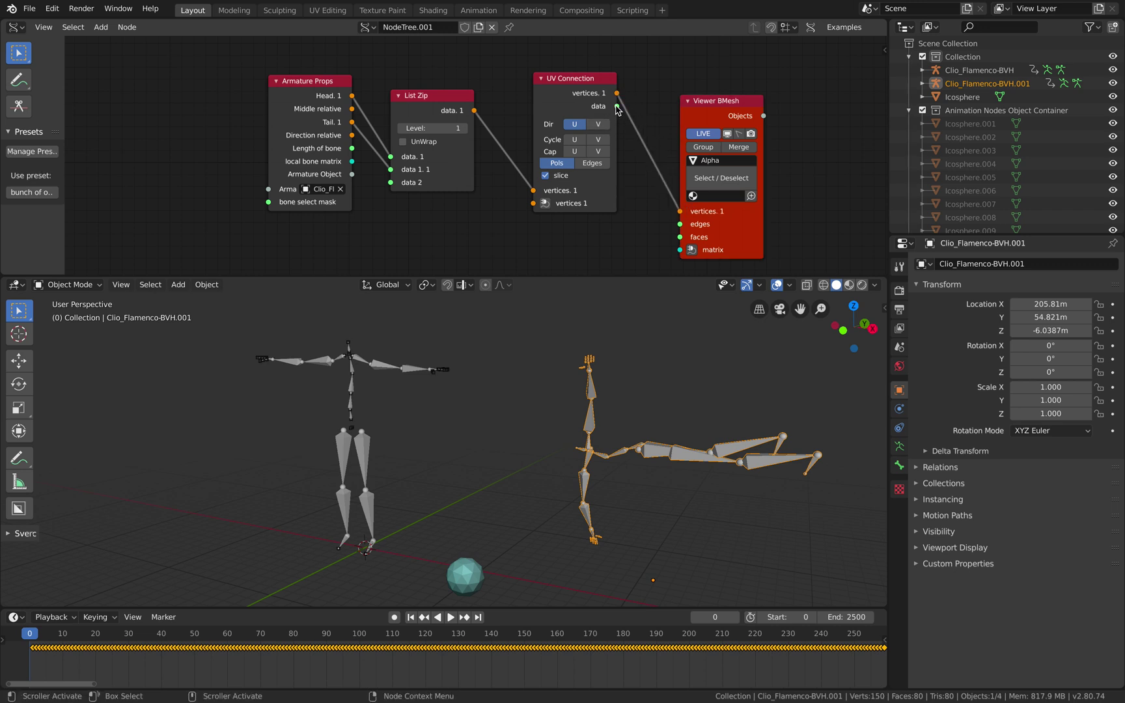
pyautogui.moveTo(617, 106); pyautogui.dragTo(679, 223)
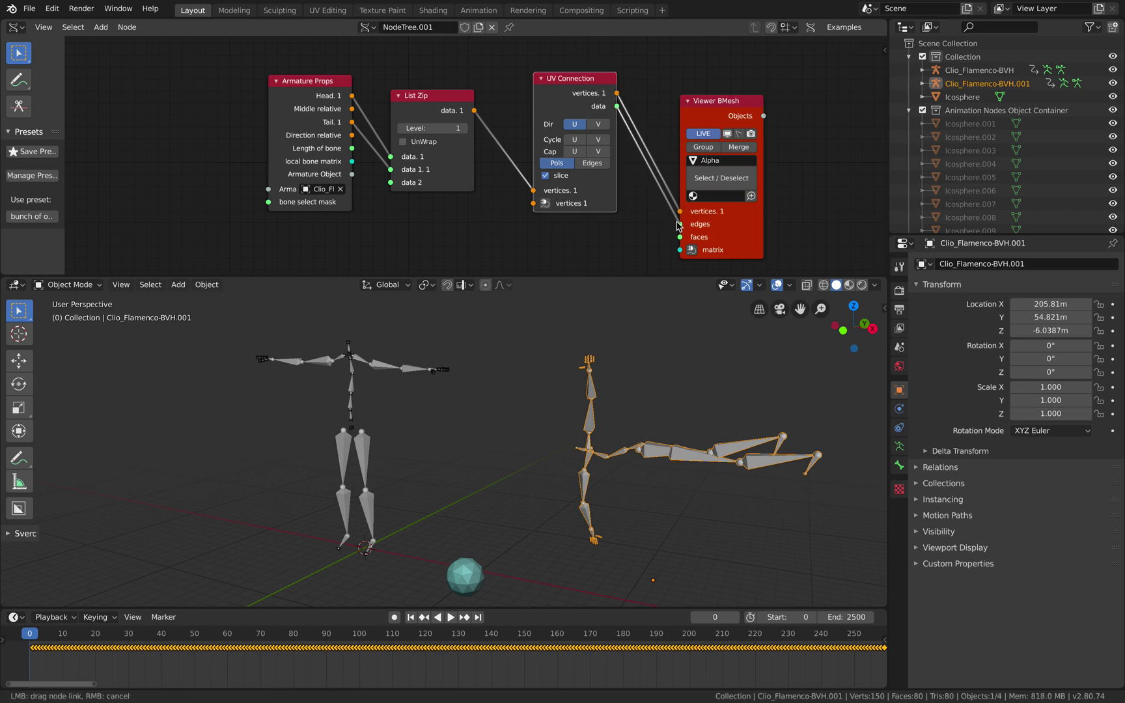
pyautogui.click(593, 164)
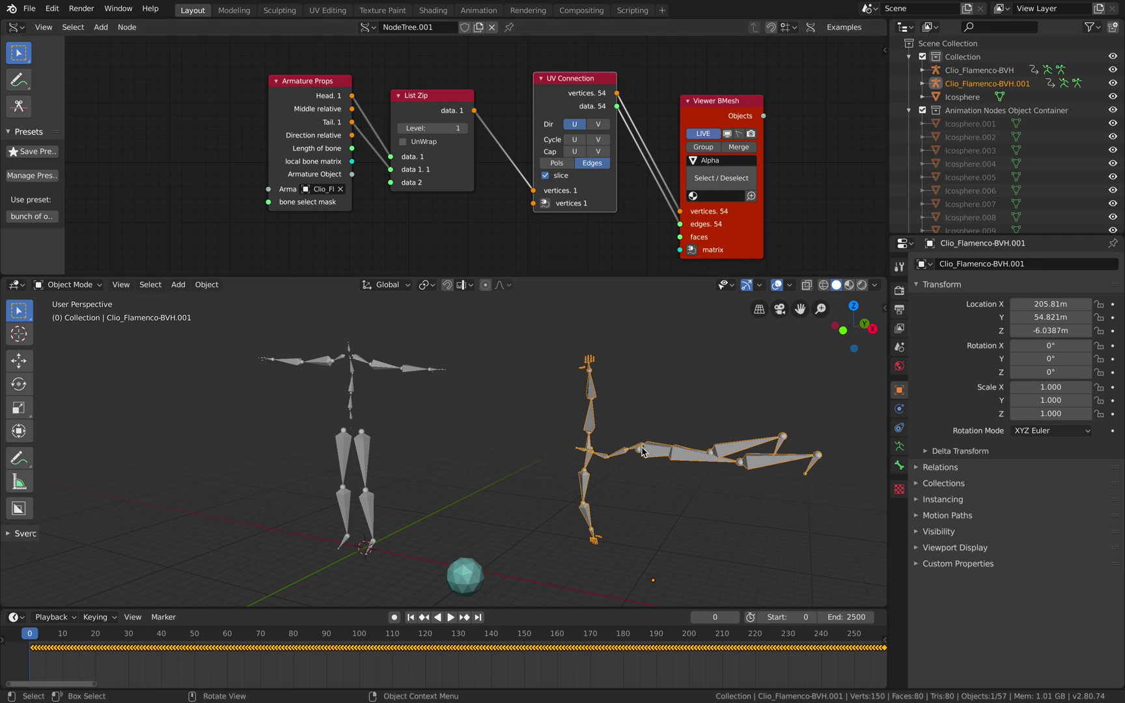
# Check the generated Alpha objects in the scene list and enable Merge on the Viewer BMesh node
pyautogui.scroll(-10, 964, 120)
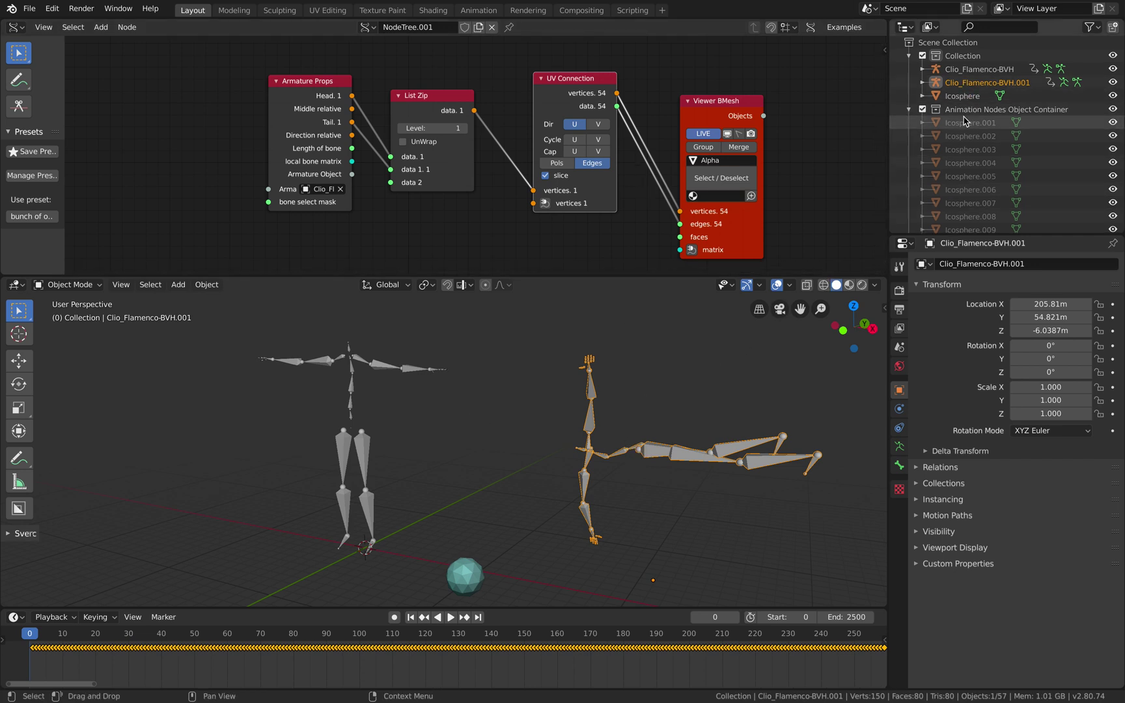
pyautogui.scroll(10, 938, 172)
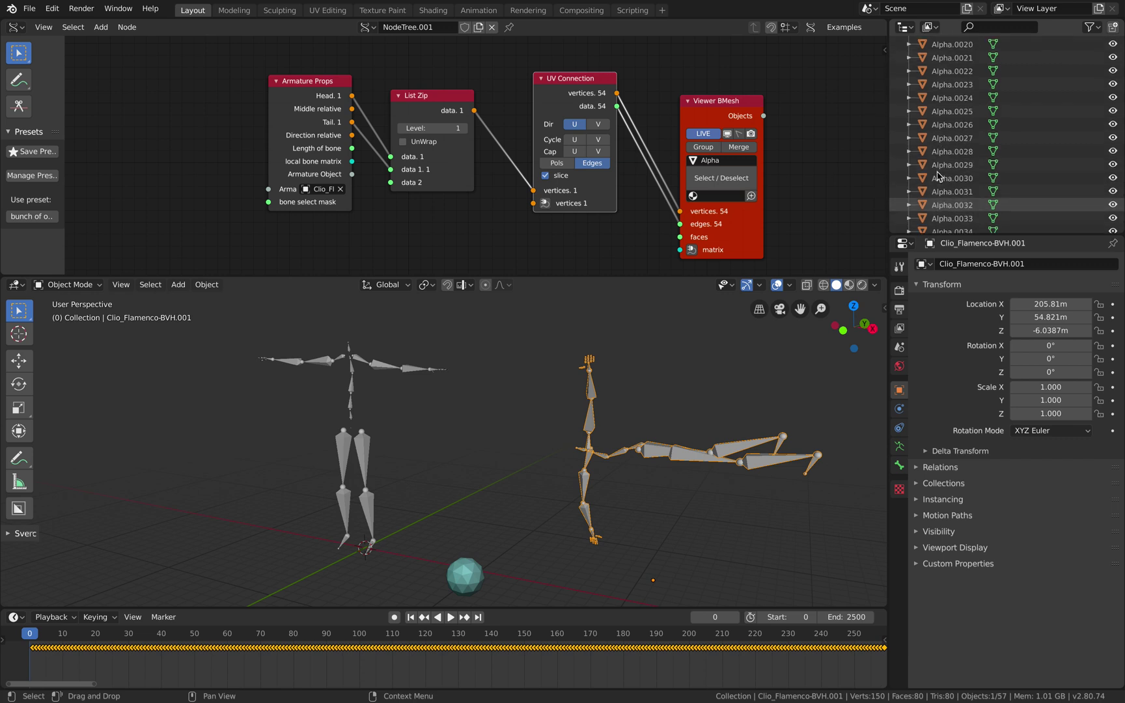
pyautogui.click(746, 147)
# Select Alpha.0000 and move it between the two armatures, to about X 113.5 m, Y 65.7 m, Z 2.2 m
pyautogui.scroll(-15, 927, 195)
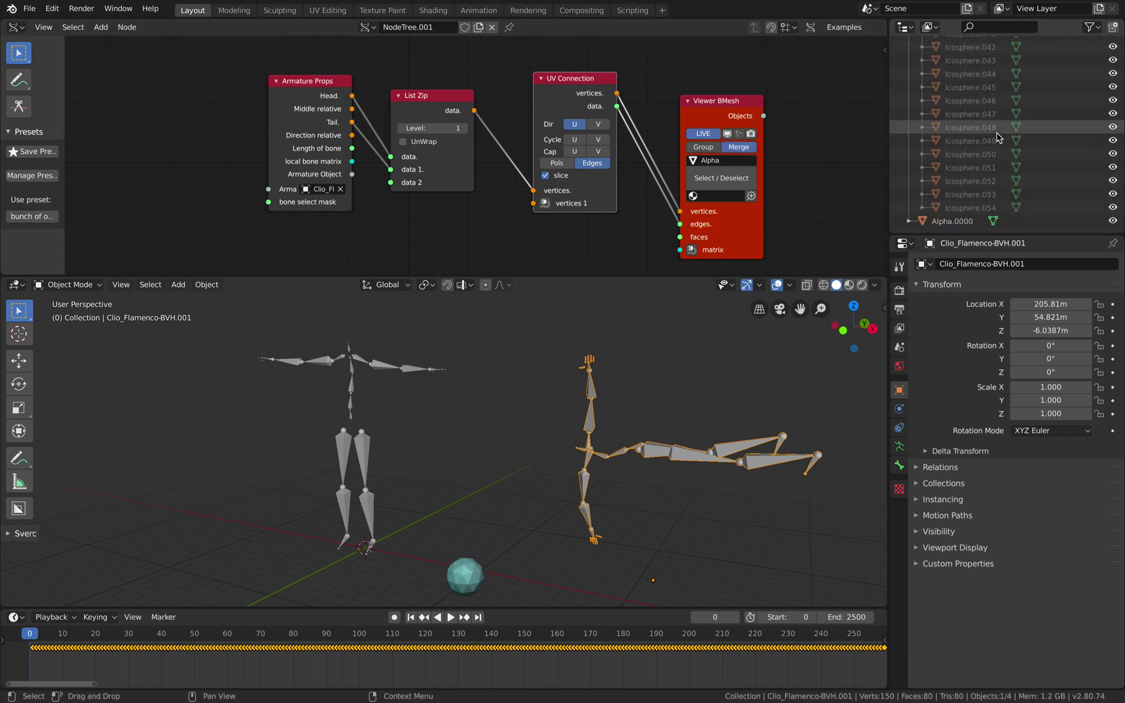
pyautogui.click(925, 222)
pyautogui.press('g')
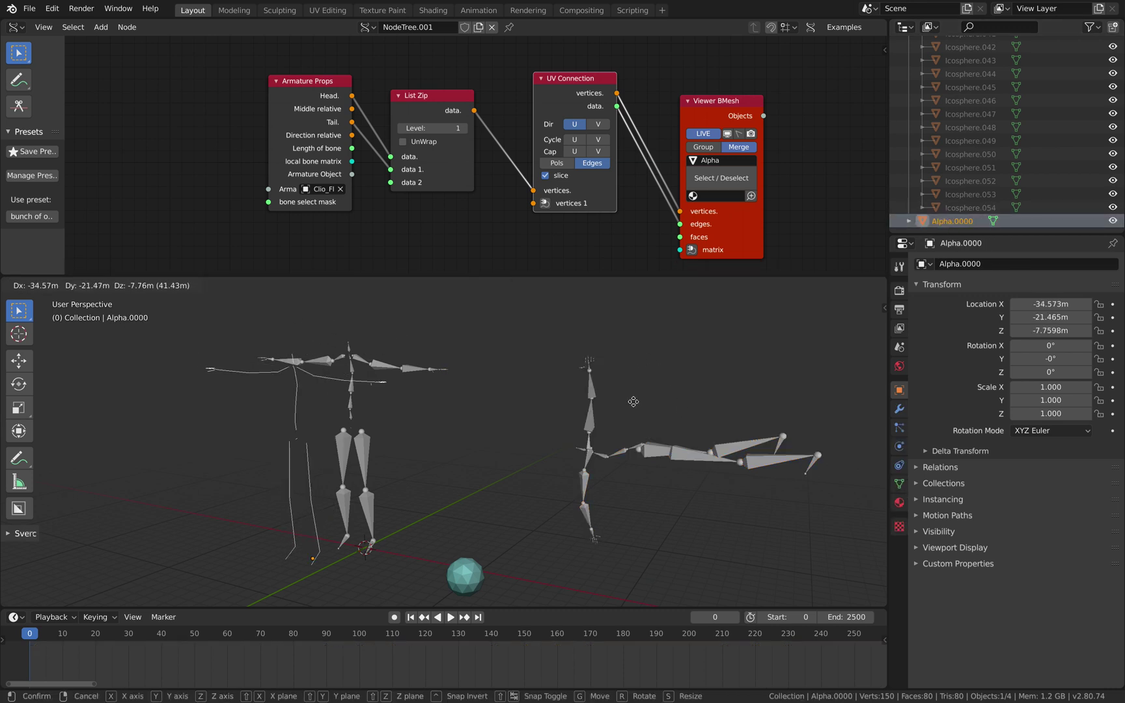
pyautogui.click(733, 402)
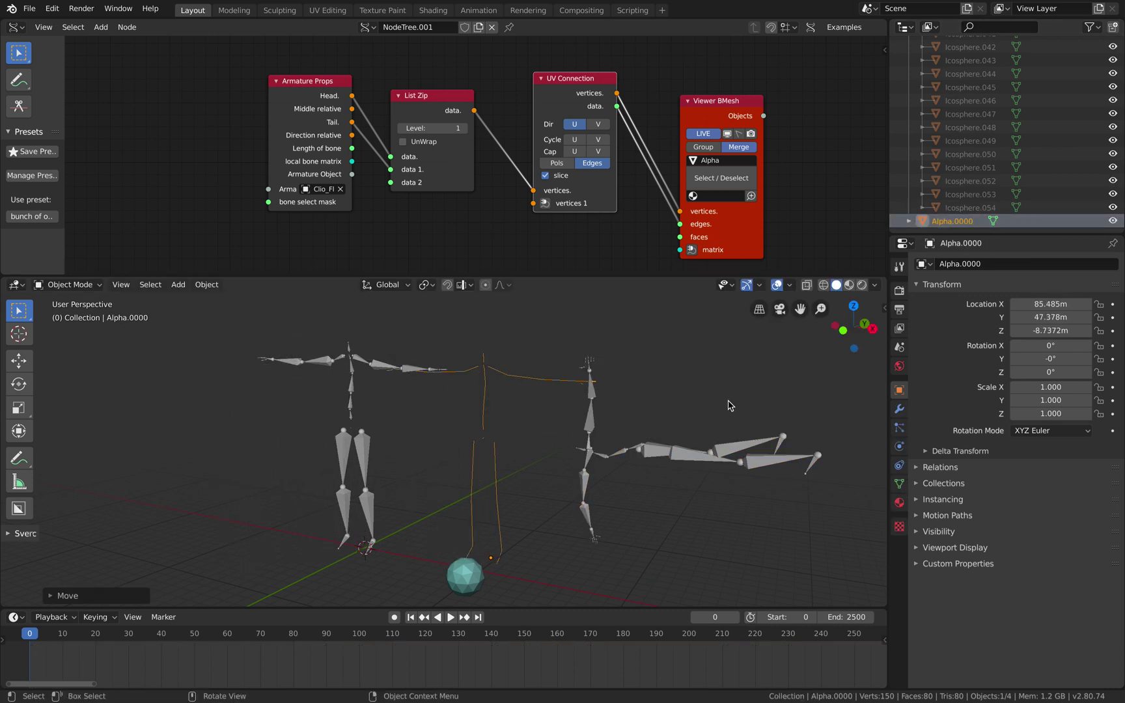
pyautogui.press('g')
pyautogui.click(568, 341)
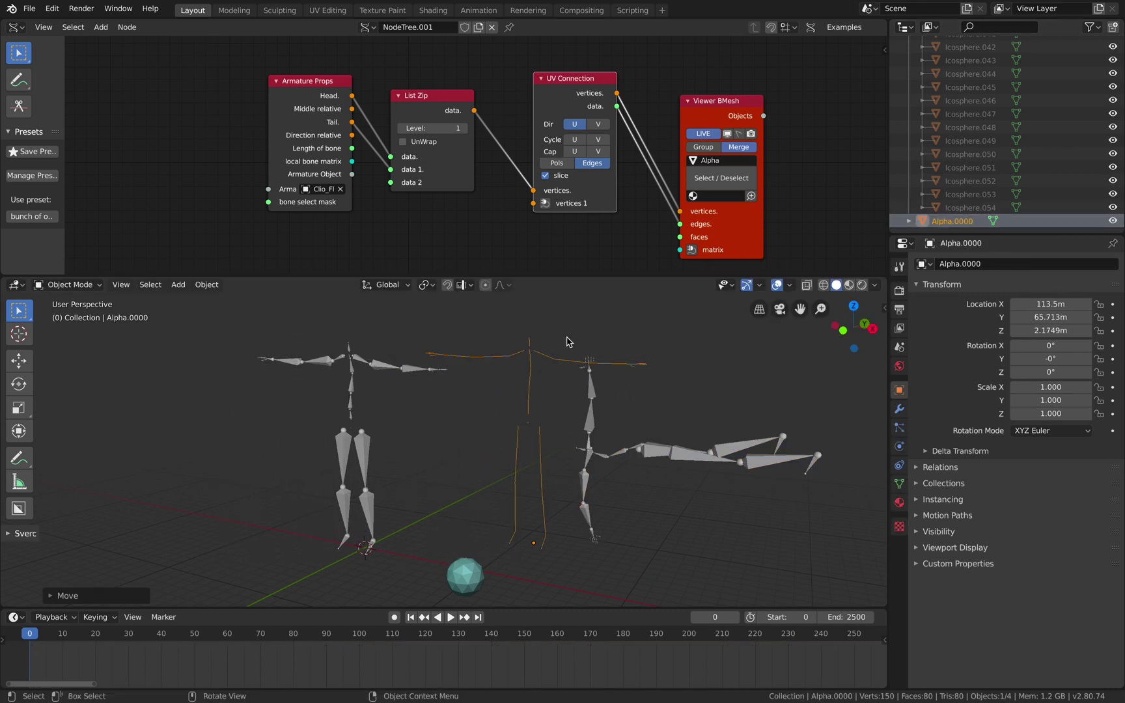
# Examine the Alpha.0000 line skeleton up close between the two armatures
pyautogui.click(632, 450)
pyautogui.click(564, 362)
pyautogui.scroll(4, 524, 386)
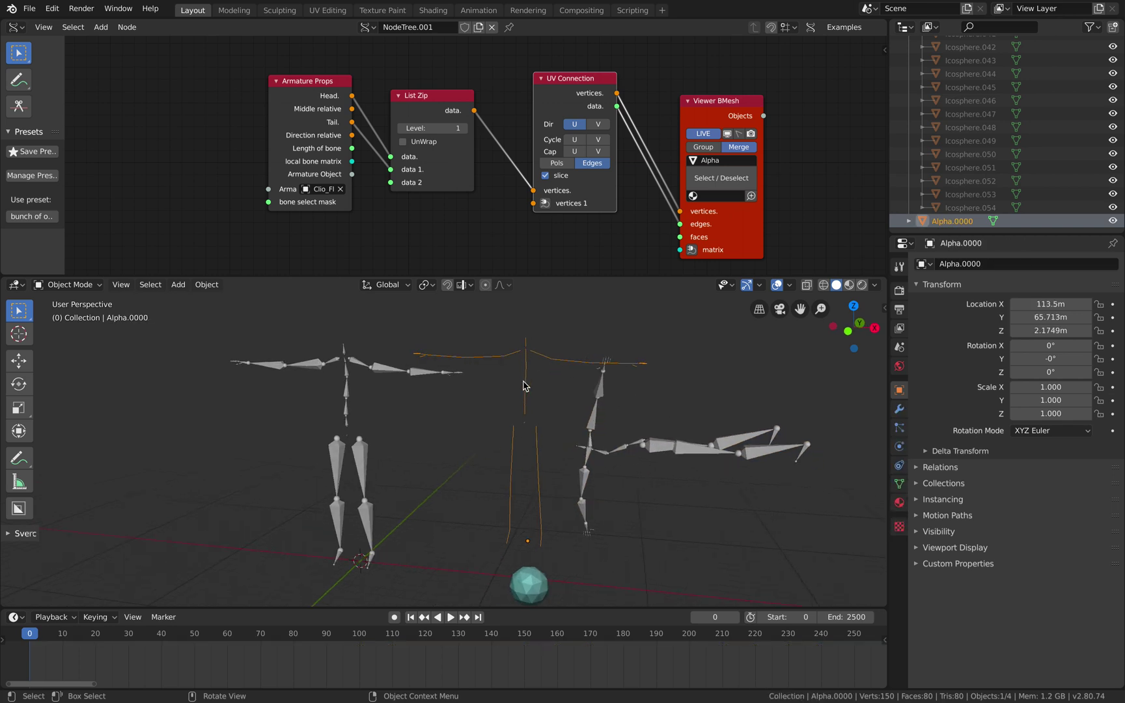
pyautogui.moveTo(524, 385); pyautogui.dragTo(549, 393, button='middle')
pyautogui.press('KP_6')
pyautogui.press('KP_6')
pyautogui.press('KP_6')
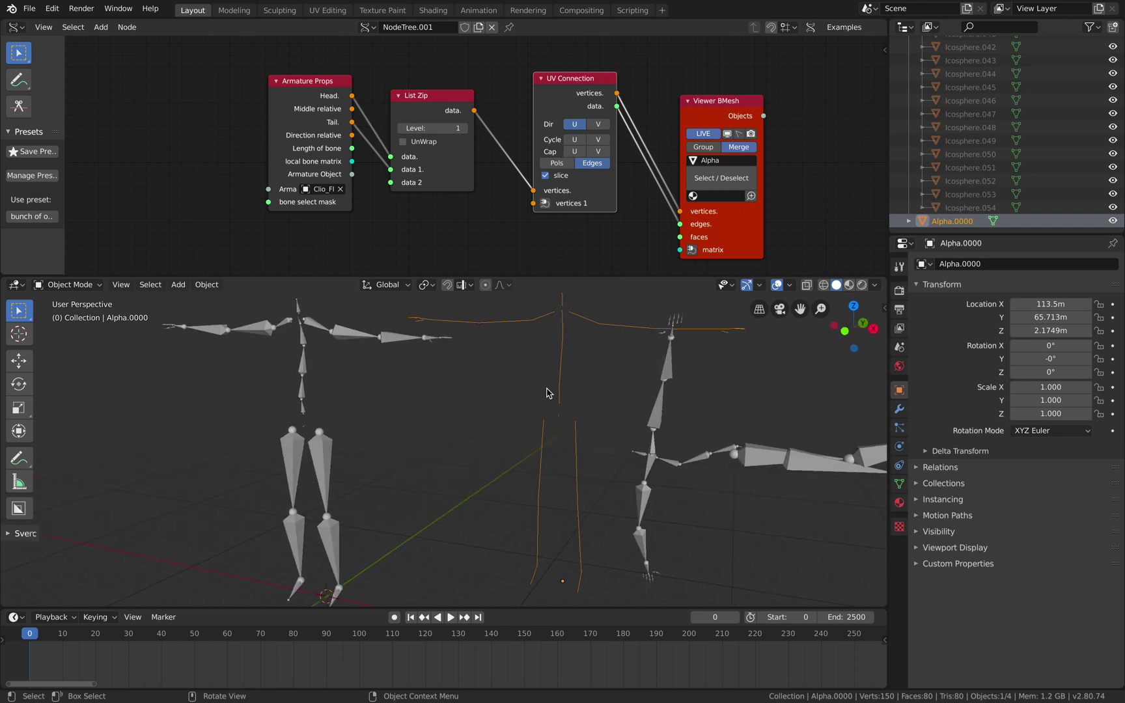
pyautogui.hotkey('ctrl', 'Tab')
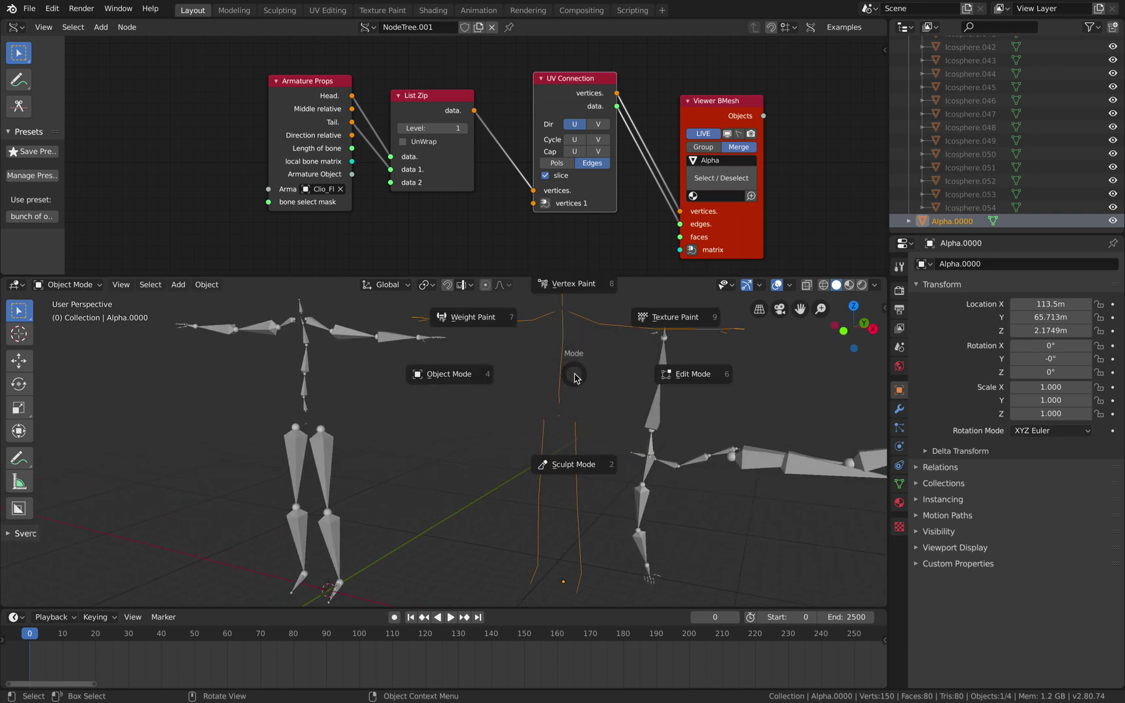
pyautogui.press('Escape')
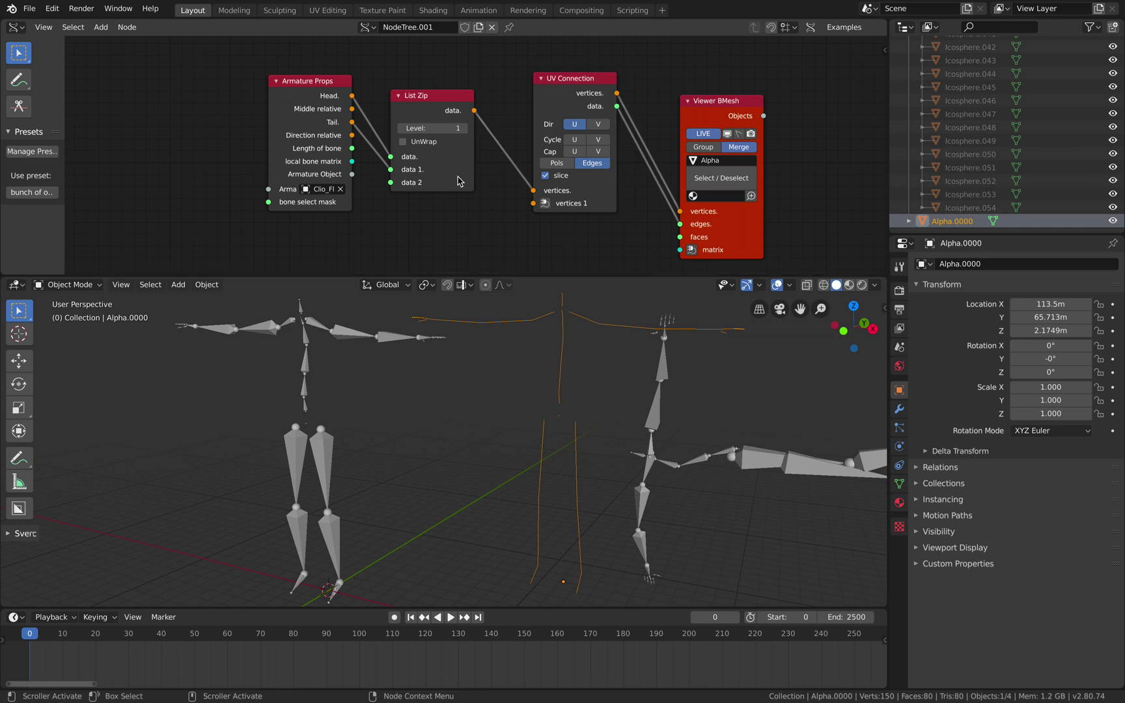
# Save the Blender file BVH_study_003.blend with the current node setup
pyautogui.scroll(-2, 459, 181)
pyautogui.hotkey('ctrl', 's')
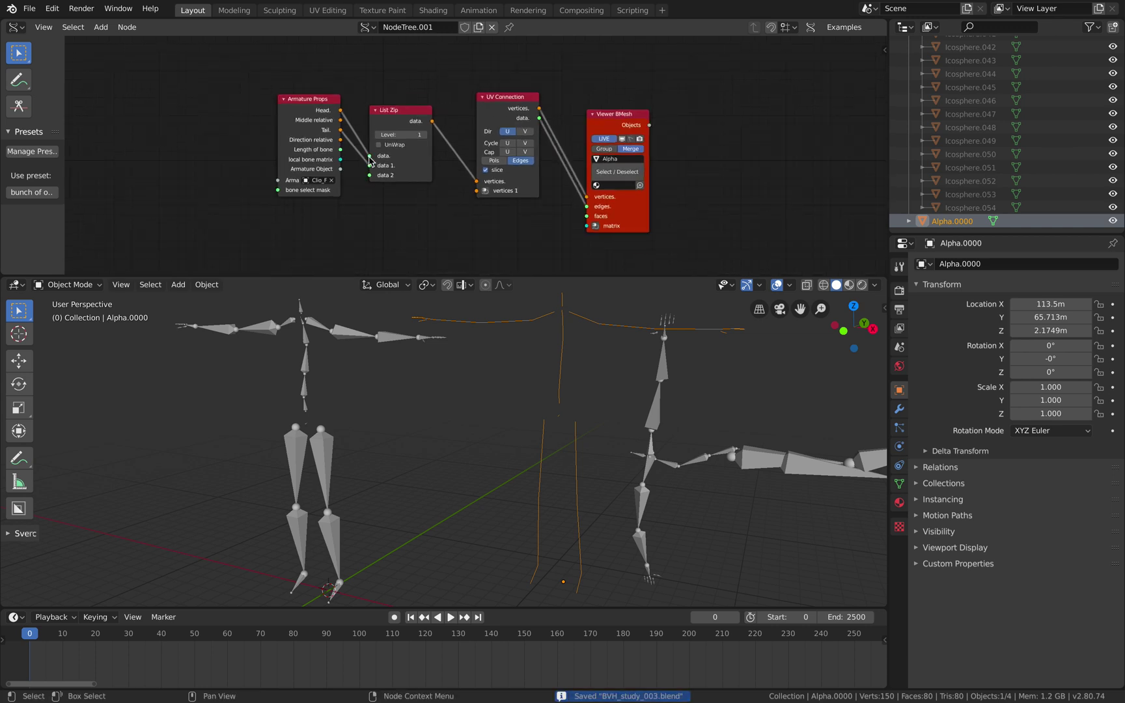
pyautogui.scroll(1, 257, 99)
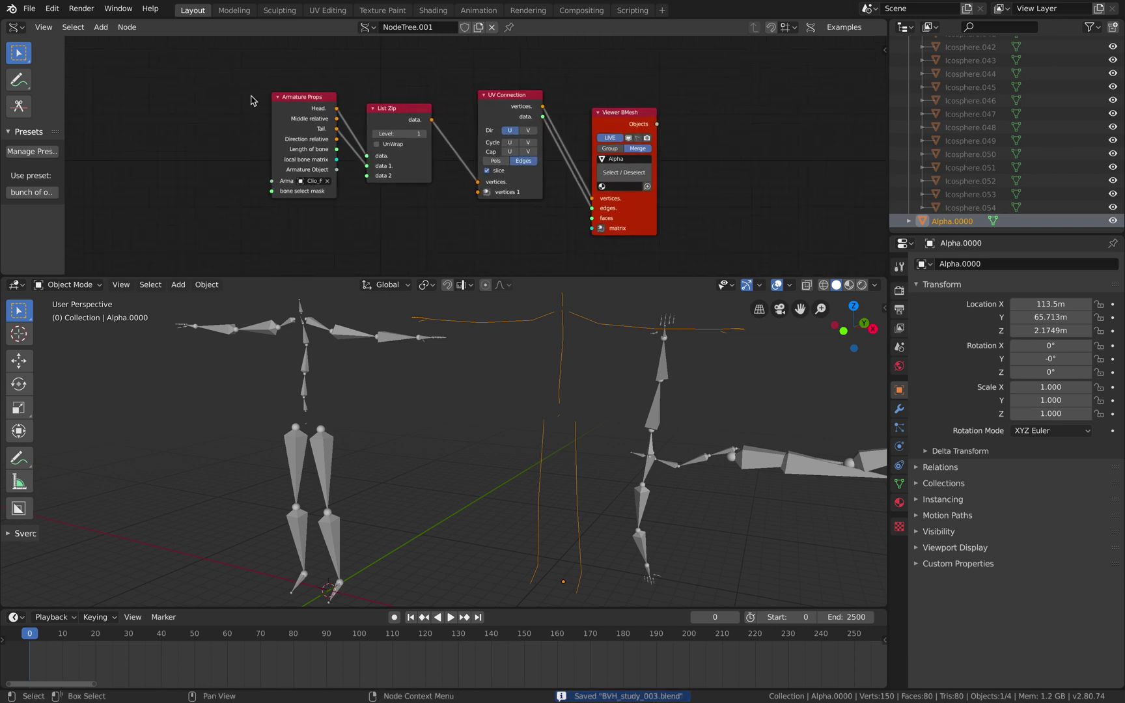
# Capture a screenshot of the Sverchok node chain and delete all four of its nodes
pyautogui.moveTo(215, 55); pyautogui.dragTo(728, 266)
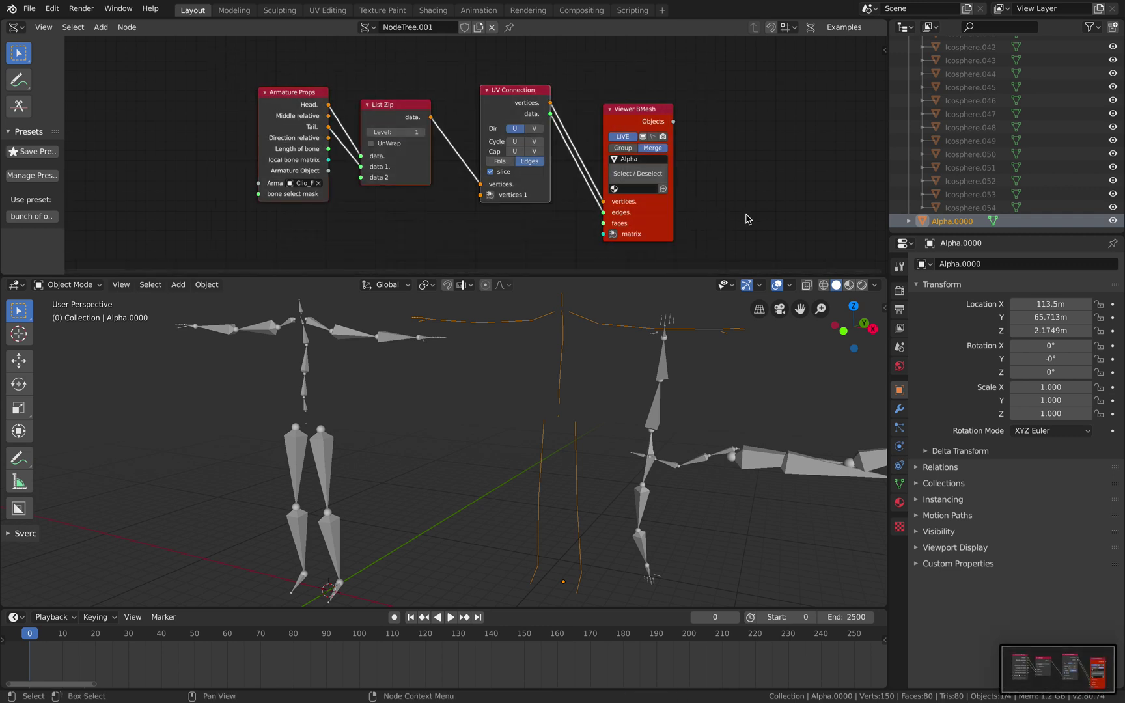
pyautogui.press('x')
pyautogui.scroll(-2, 584, 330)
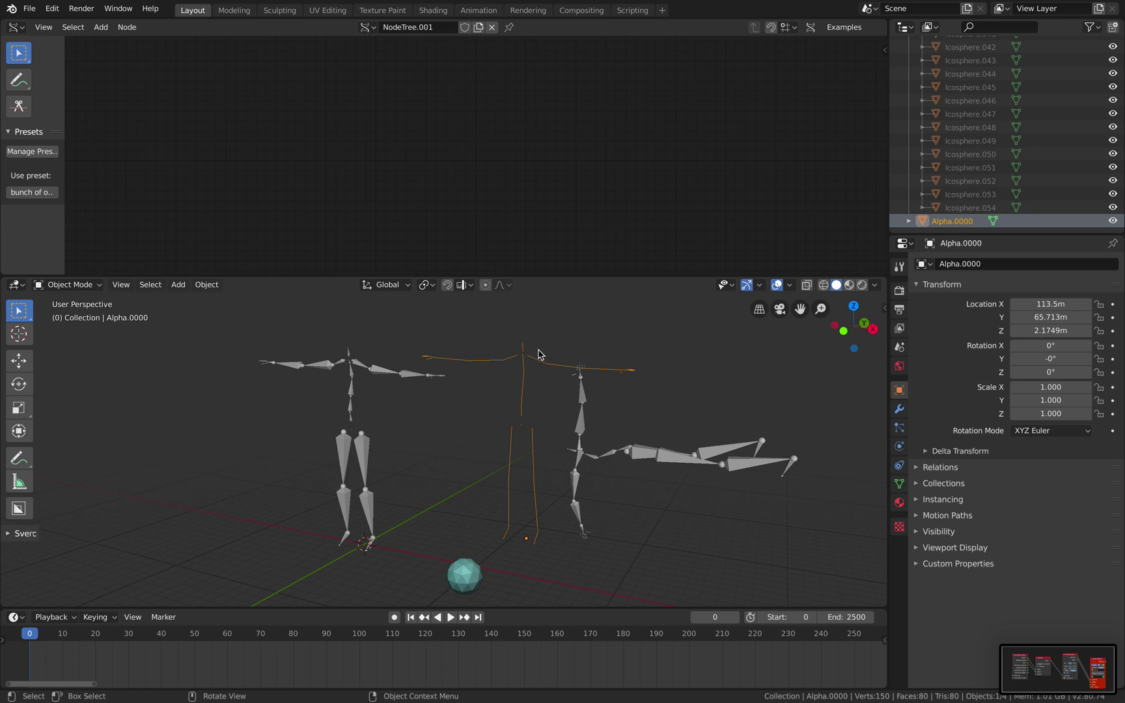
# Switch Alpha.0000 to Edit Mode and reduce the selection to a single vertex
pyautogui.scroll(2, 538, 354)
pyautogui.hotkey('ctrl', 'Tab')
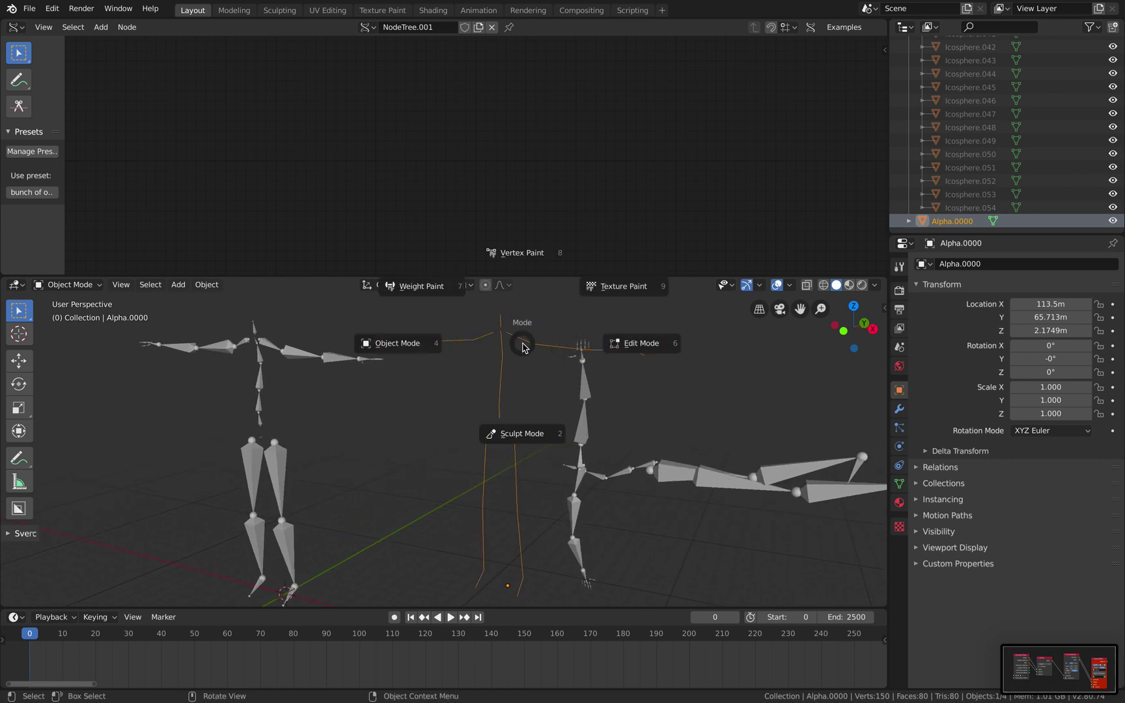
pyautogui.click(520, 344)
pyautogui.scroll(-1, 543, 338)
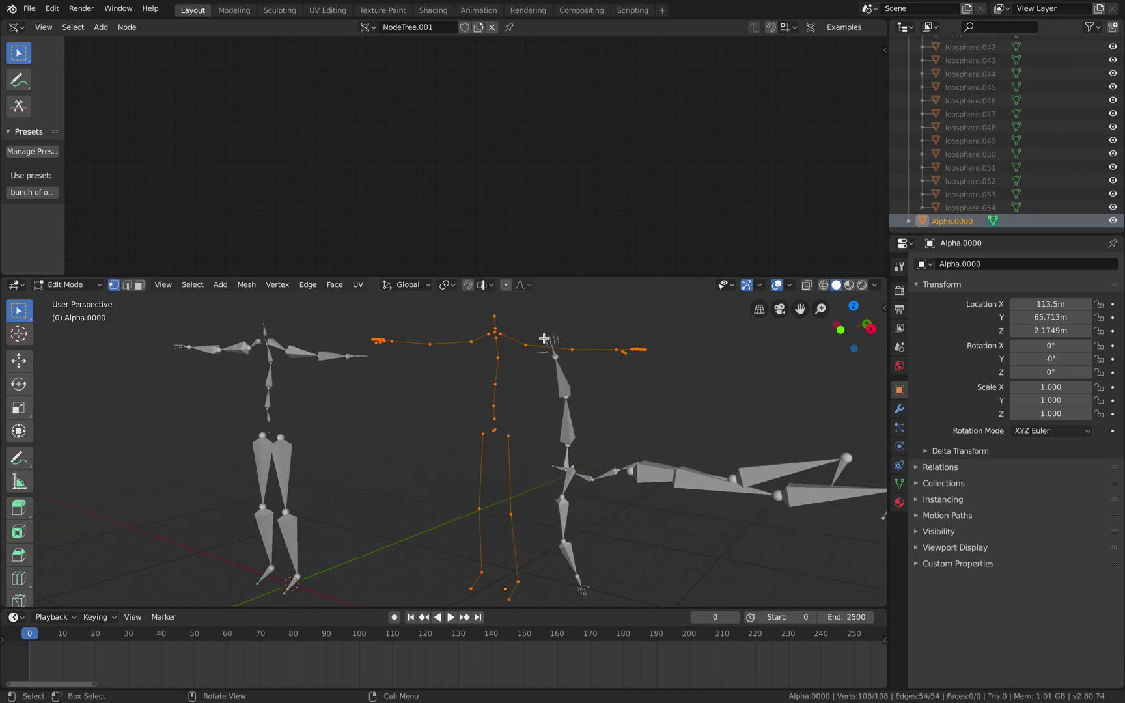
pyautogui.scroll(1, 544, 339)
pyautogui.moveTo(543, 338); pyautogui.dragTo(544, 338, button='middle')
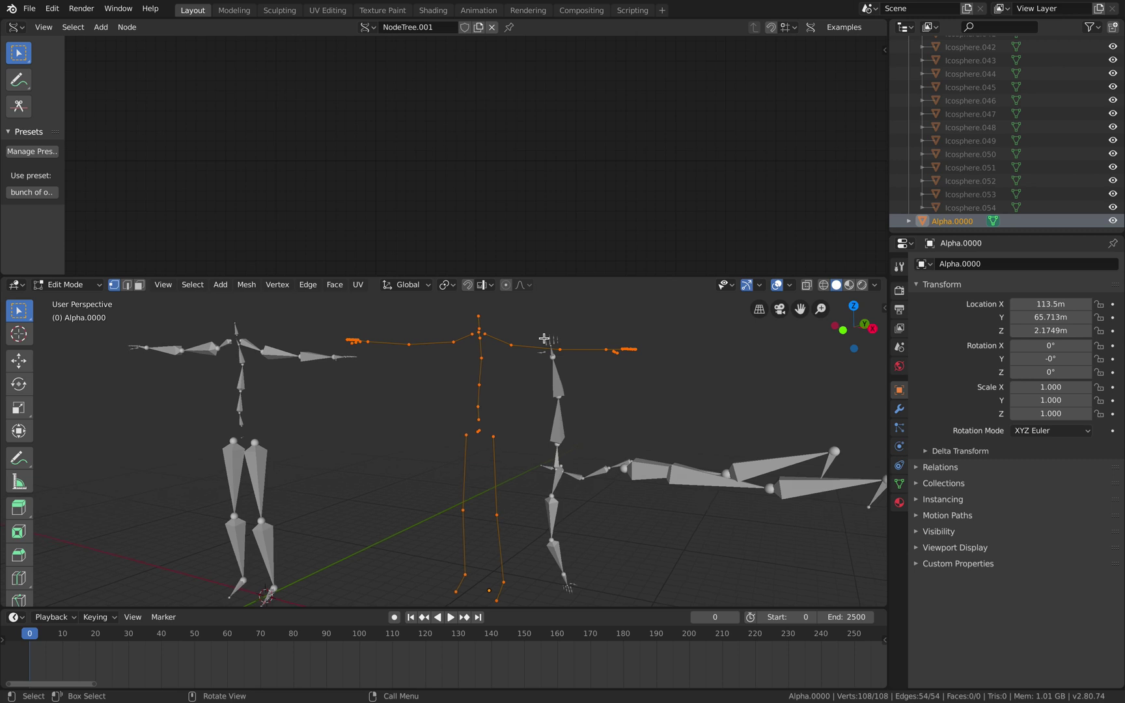
pyautogui.press('super+z')
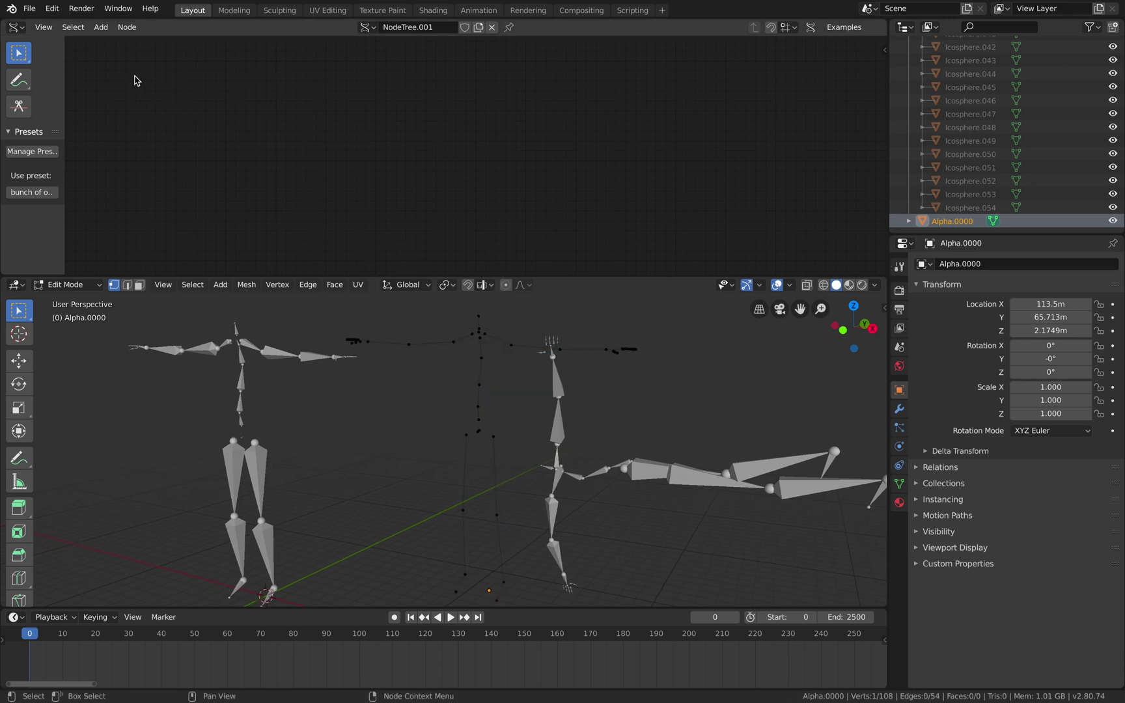
# Search the operators for "merg" and look through the matching merge commands
pyautogui.click(52, 9)
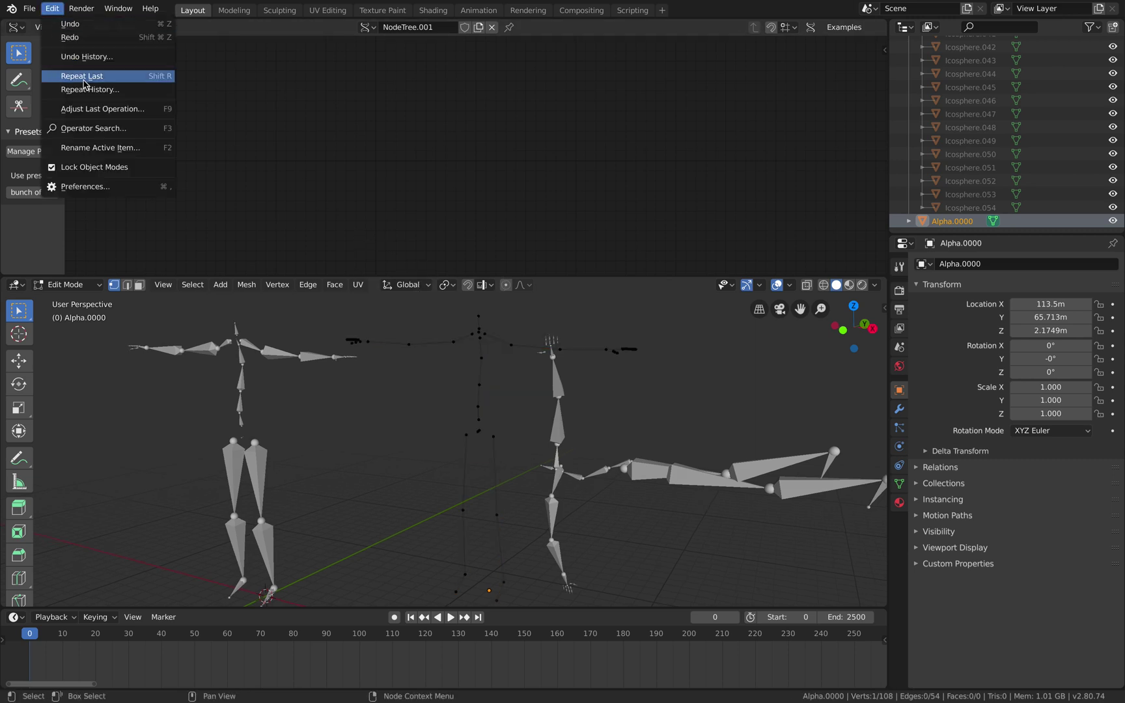
pyautogui.click(94, 128)
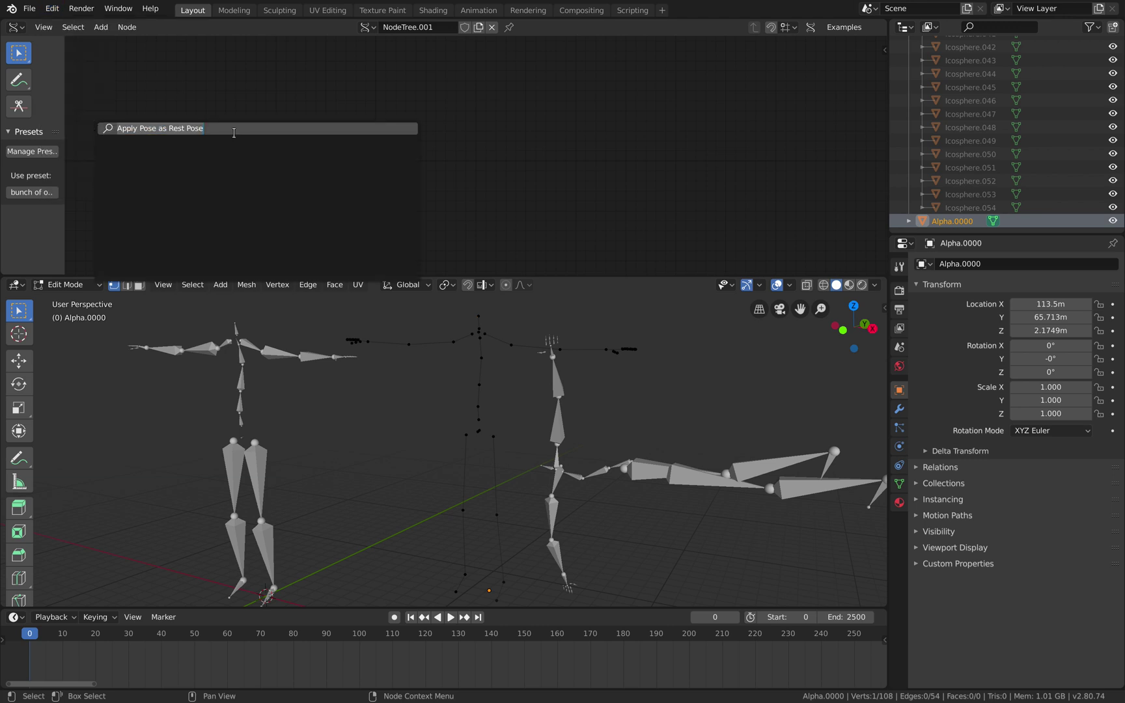
pyautogui.write('merg')
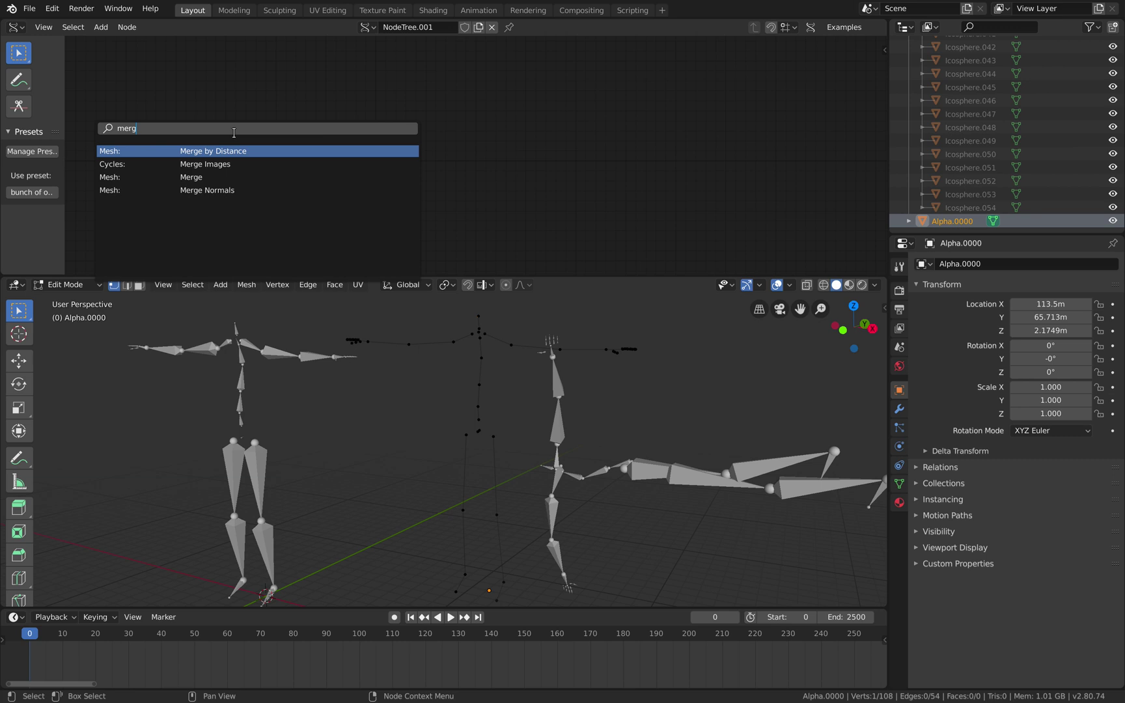
pyautogui.press('Down')
pyautogui.press('Down')
pyautogui.press('Up')
pyautogui.press('Up')
# Search the operators for "mark ro", run Skin Root Mark on Alpha.0000, and return to Object Mode
pyautogui.press('BackSpace')
pyautogui.press('BackSpace')
pyautogui.press('BackSpace')
pyautogui.write('ark ro')
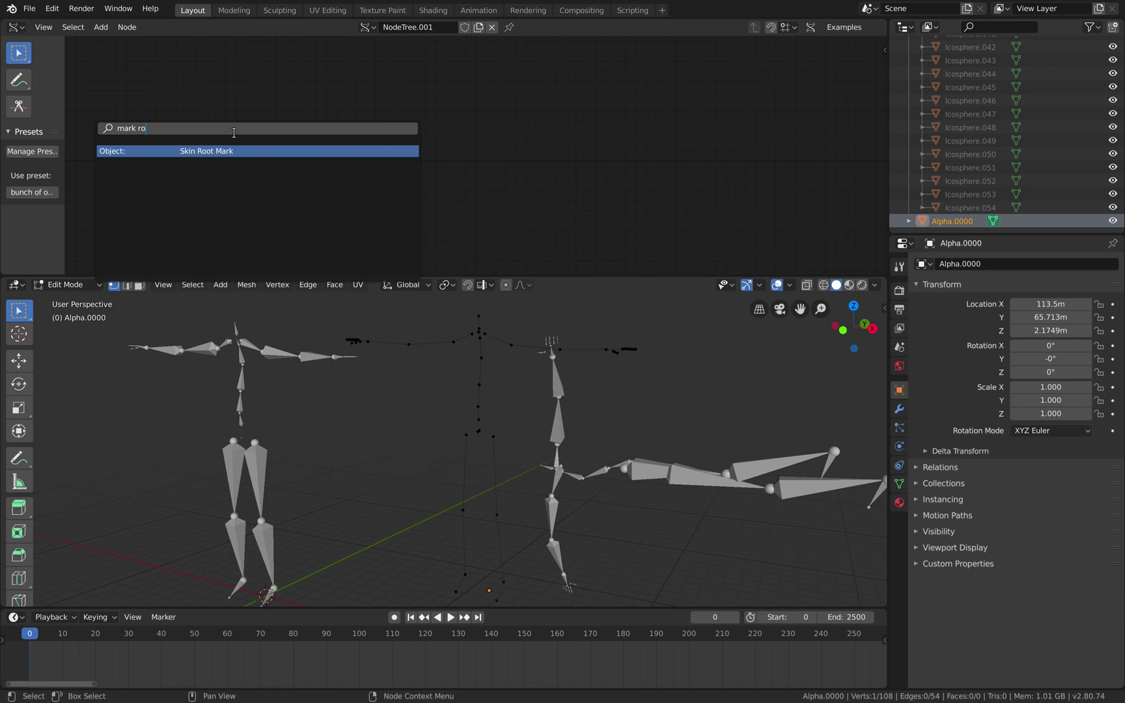
pyautogui.press('Return')
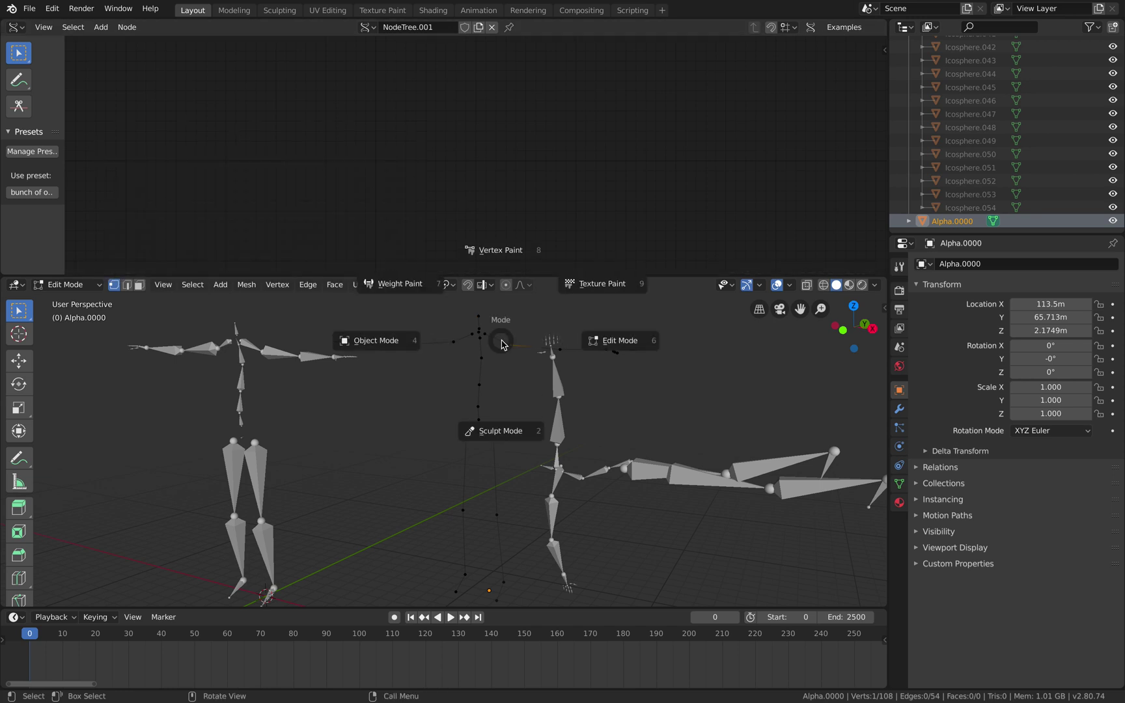
pyautogui.click(423, 345)
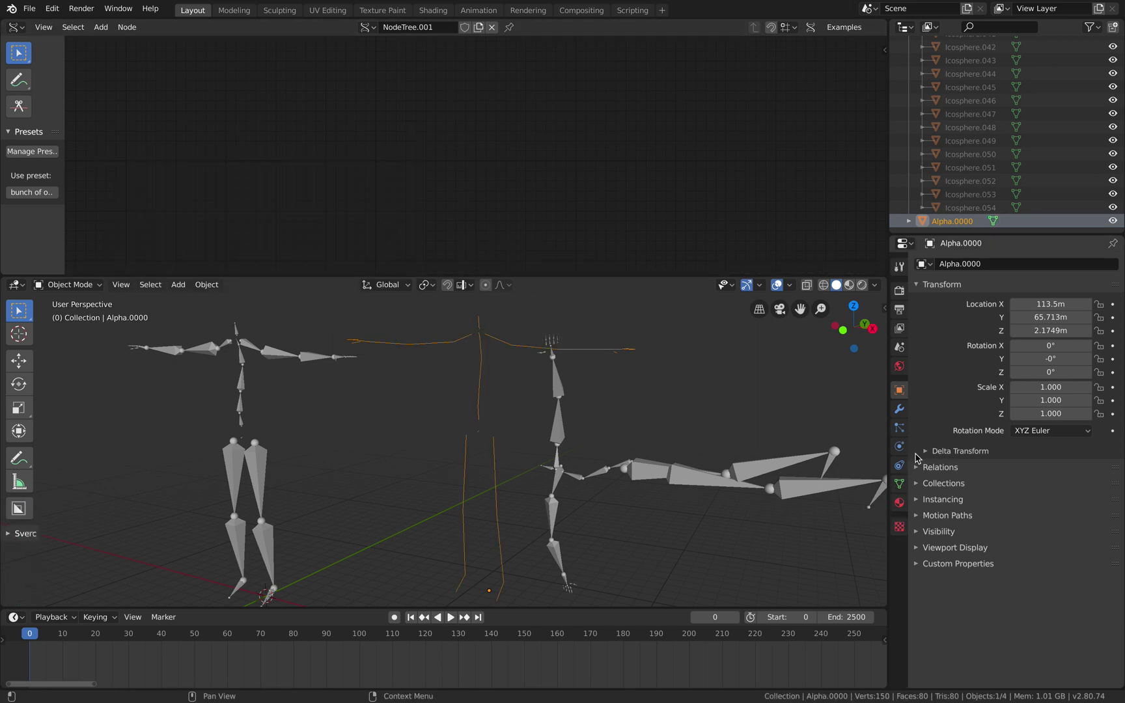
# Add a Skin modifier to Alpha.0000
pyautogui.click(900, 410)
pyautogui.click(994, 264)
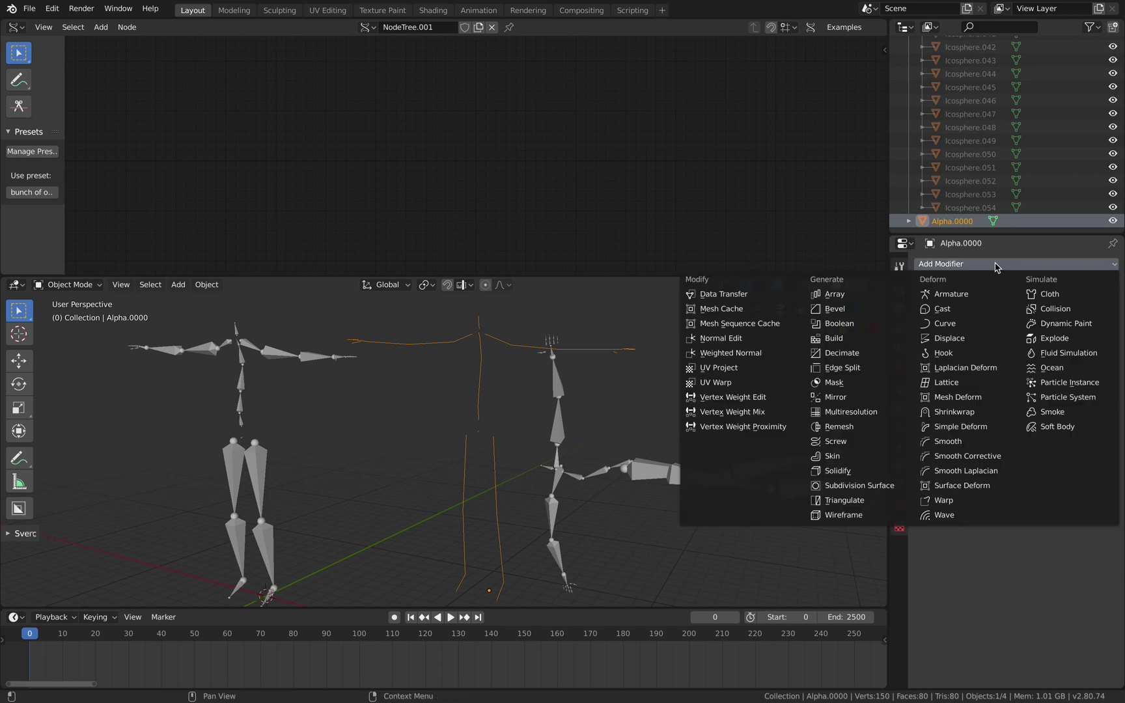
pyautogui.click(843, 466)
pyautogui.hscroll(3, 526, 384)
pyautogui.hscroll(-2, 527, 384)
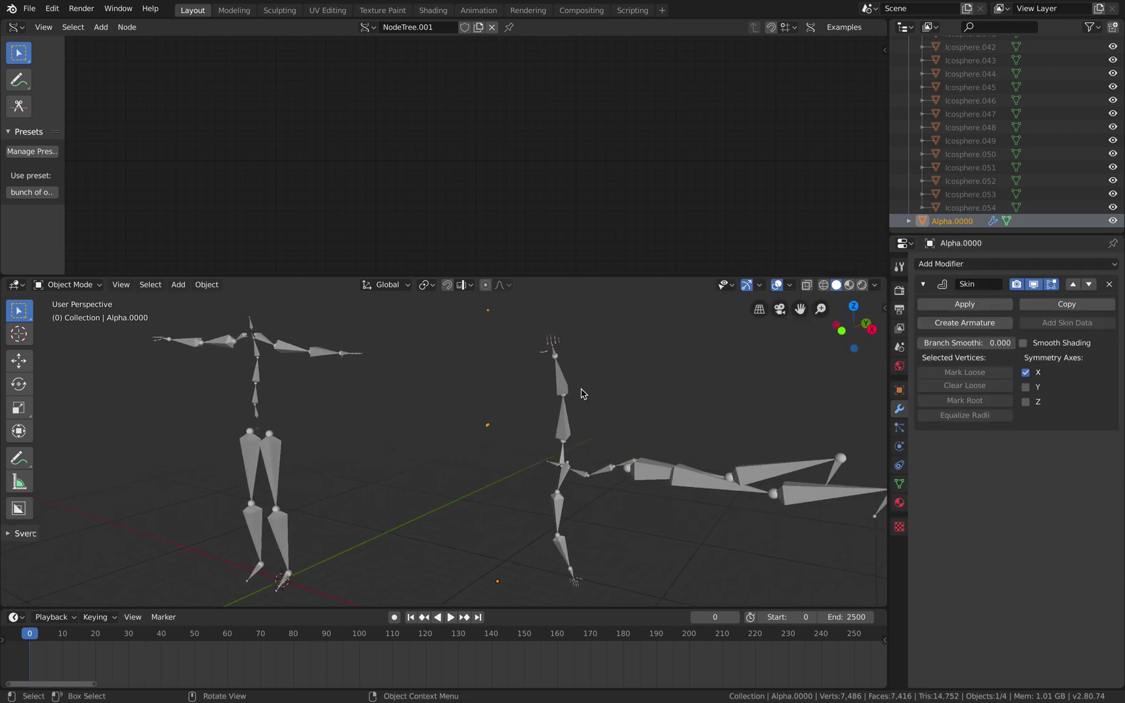
# In Edit Mode, run Merge by Distance on all vertices of Alpha.0000 and return to Object Mode
pyautogui.hotkey('ctrl', 'Tab')
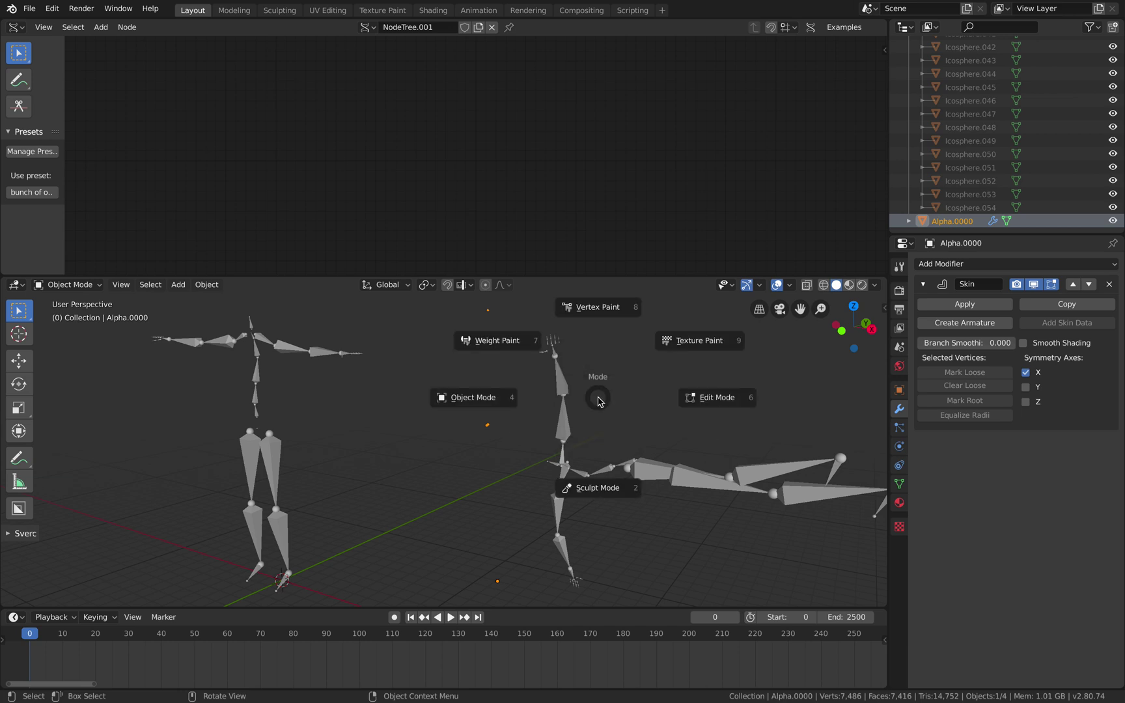
pyautogui.click(660, 400)
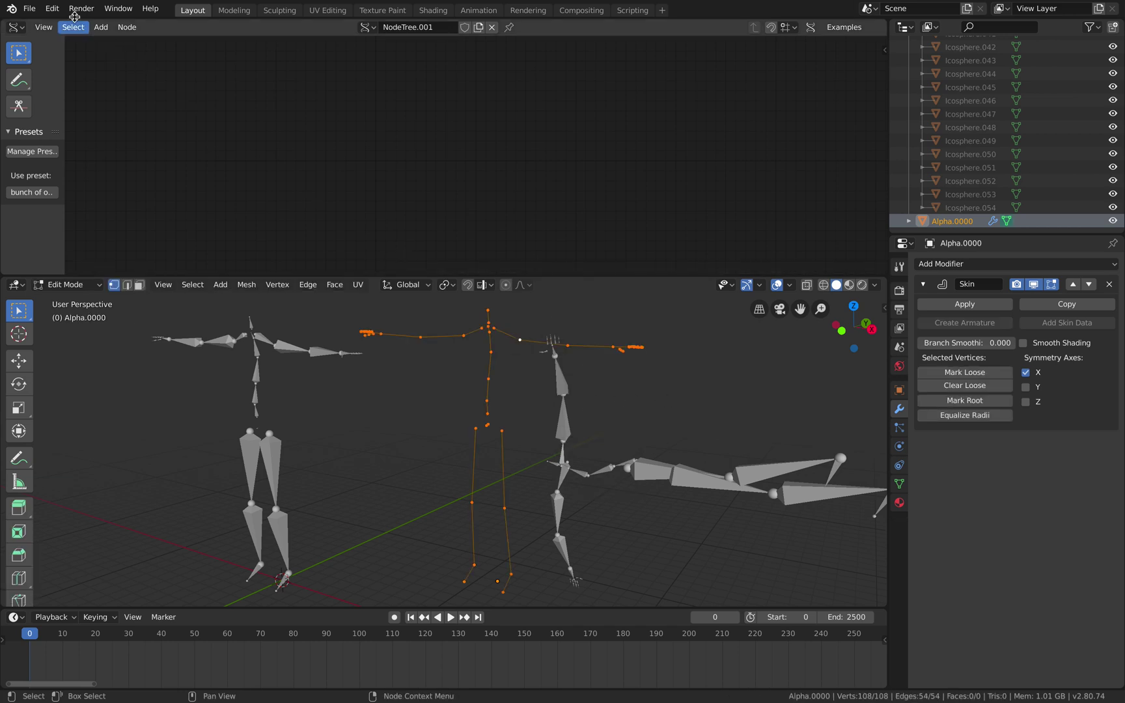
pyautogui.click(52, 8)
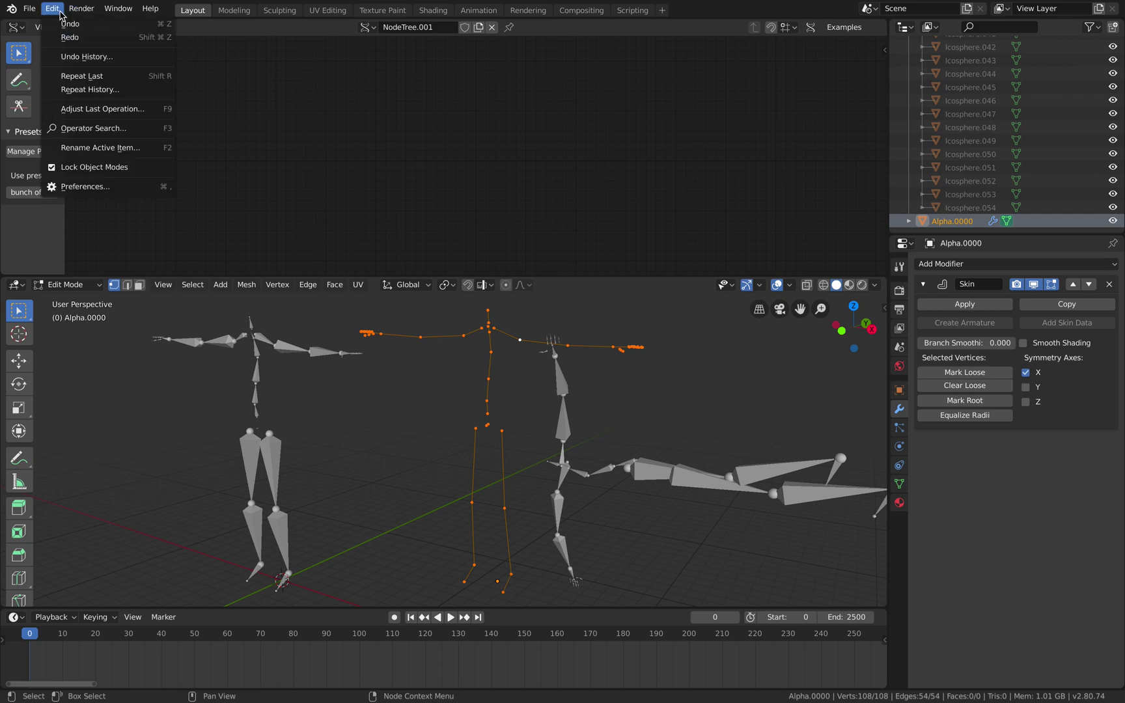
pyautogui.click(96, 129)
pyautogui.write('merge')
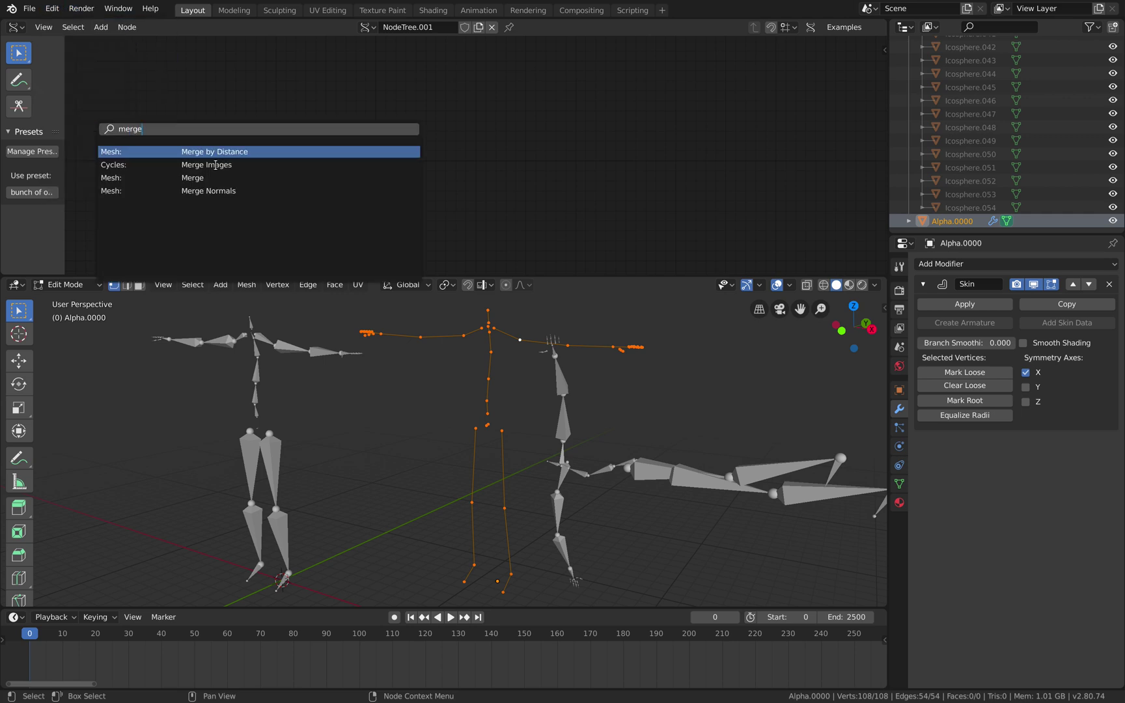
pyautogui.click(223, 152)
pyautogui.hotkey('ctrl', 'Tab')
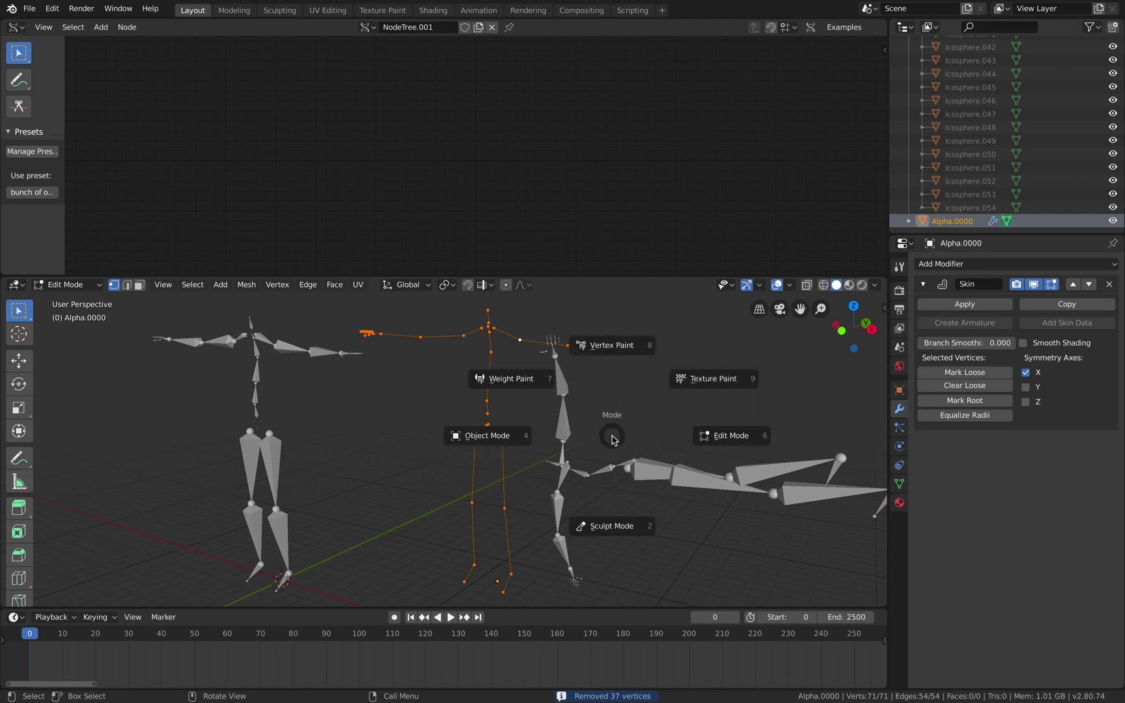
pyautogui.click(537, 441)
pyautogui.moveTo(534, 441); pyautogui.dragTo(540, 441, button='middle')
# Select all vertices of Alpha.0000 in Edit Mode, run Skin Root Mark through the search "skin ro", and return to Object Mode
pyautogui.hotkey('ctrl', 'Tab')
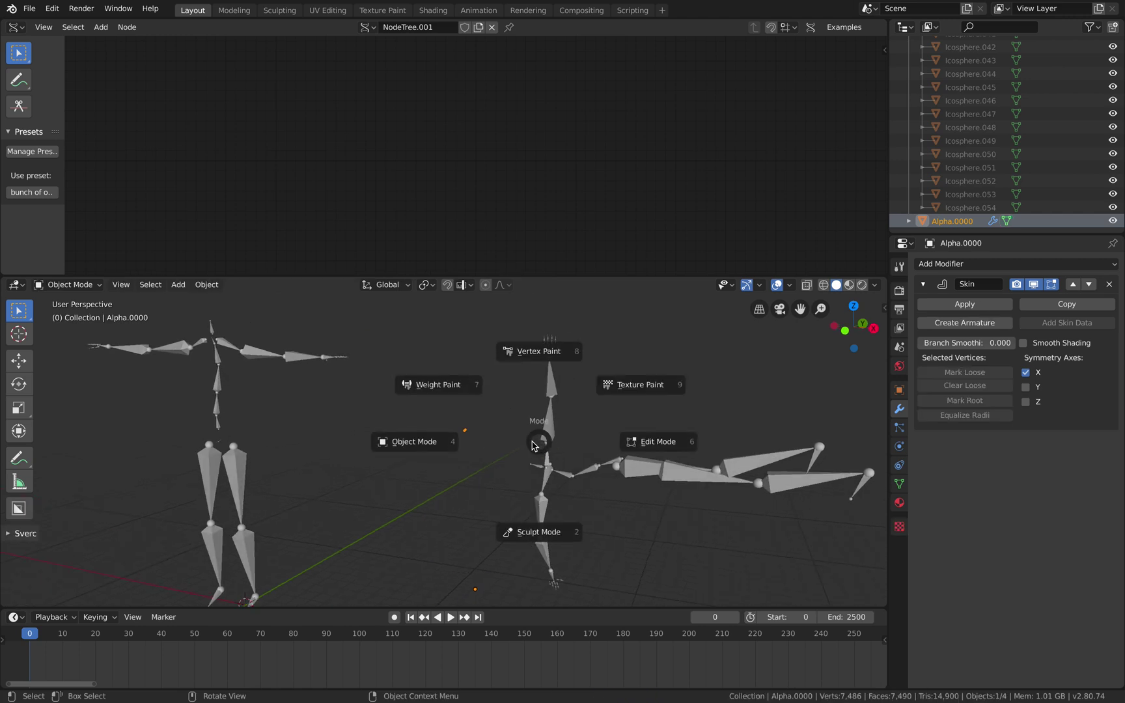
pyautogui.click(654, 442)
pyautogui.hotkey('alt', 'a')
pyautogui.press('a')
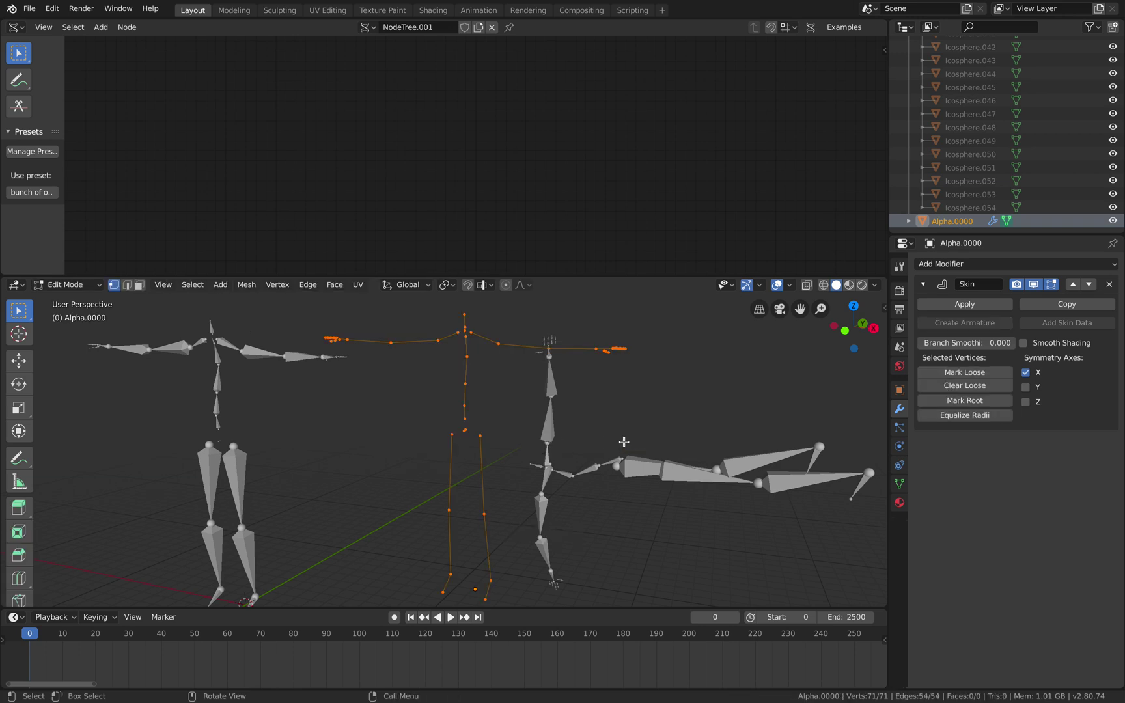
pyautogui.click(56, 9)
pyautogui.click(79, 128)
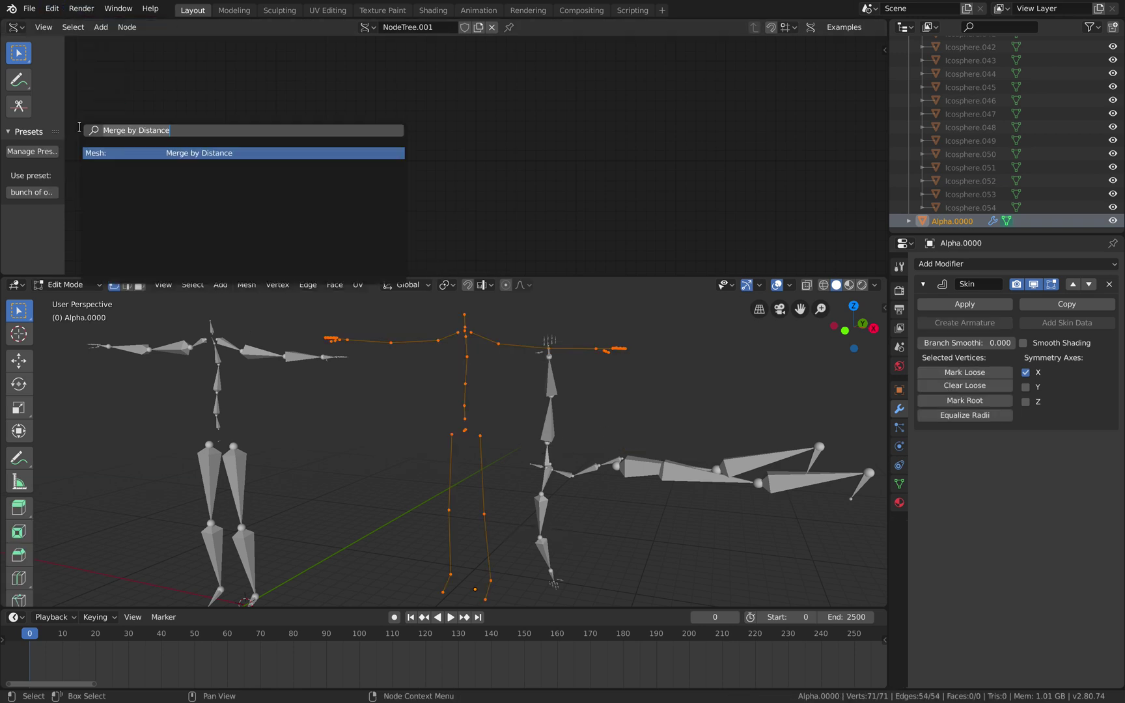
pyautogui.write('skin')
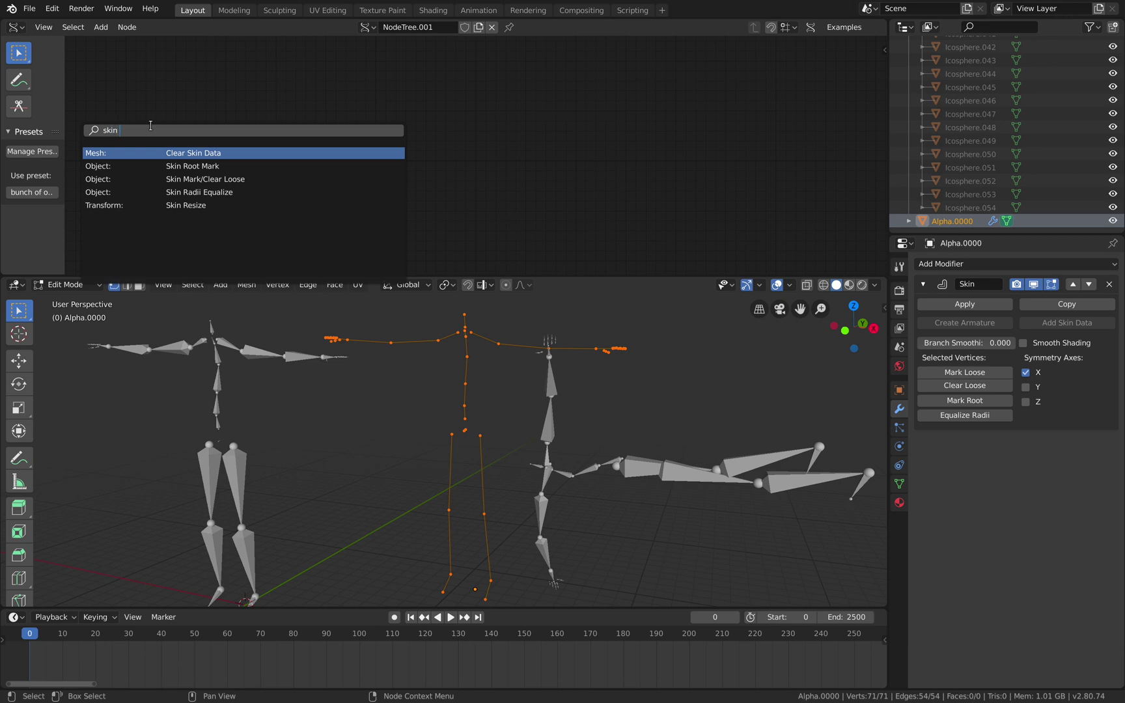
pyautogui.write(' ro')
pyautogui.press('Return')
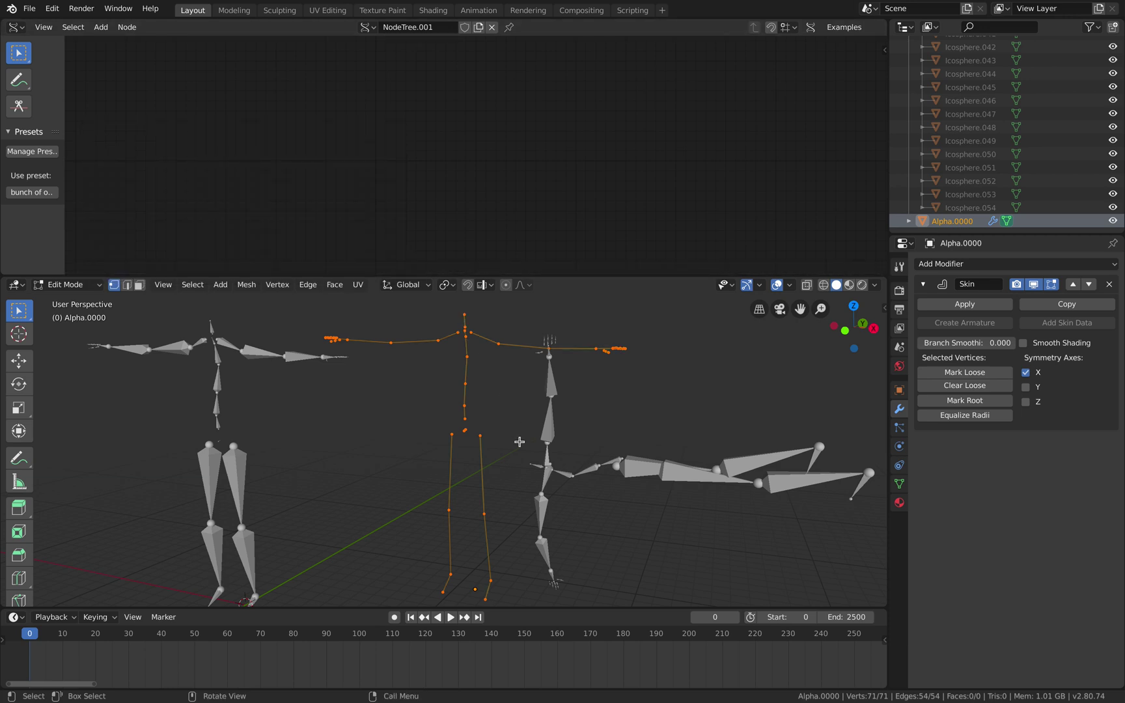
pyautogui.hotkey('ctrl', 'Tab')
pyautogui.click(438, 444)
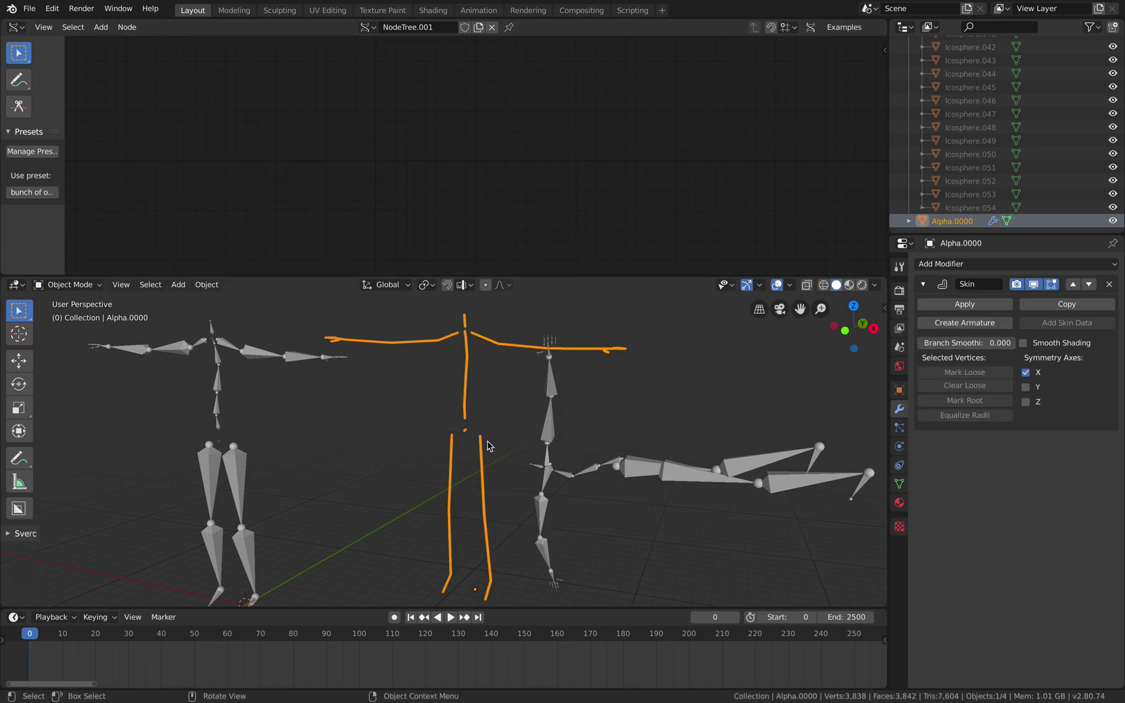
pyautogui.hscroll(4, 487, 446)
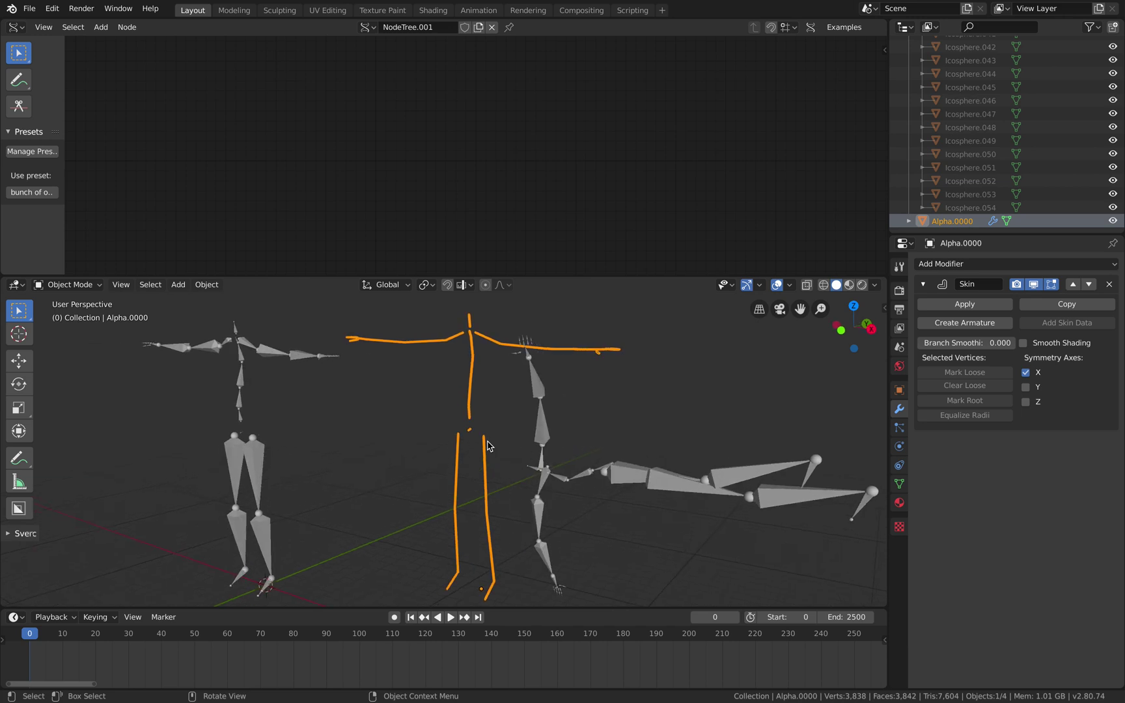
# Thicken the skin of all Alpha.0000 vertices with Skin Resize, finally scale it to about 0.63, and return to Object Mode
pyautogui.hotkey('ctrl', 'Tab')
pyautogui.click(567, 443)
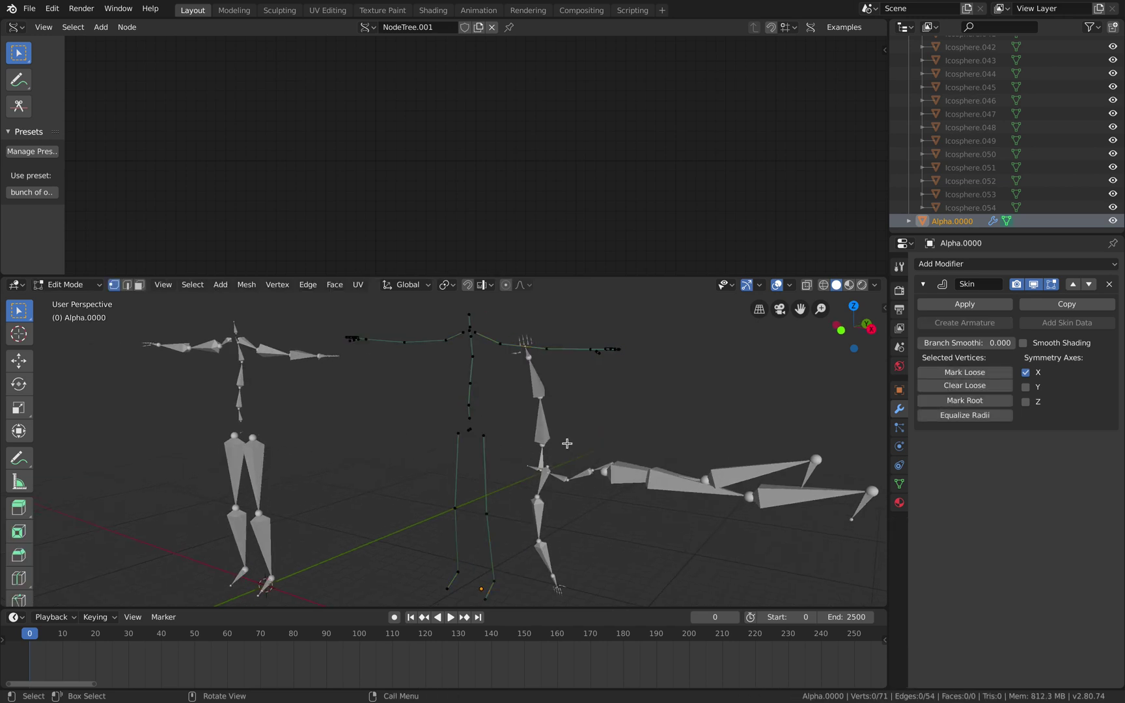
pyautogui.hotkey('ctrl', 'a')
pyautogui.click(673, 454)
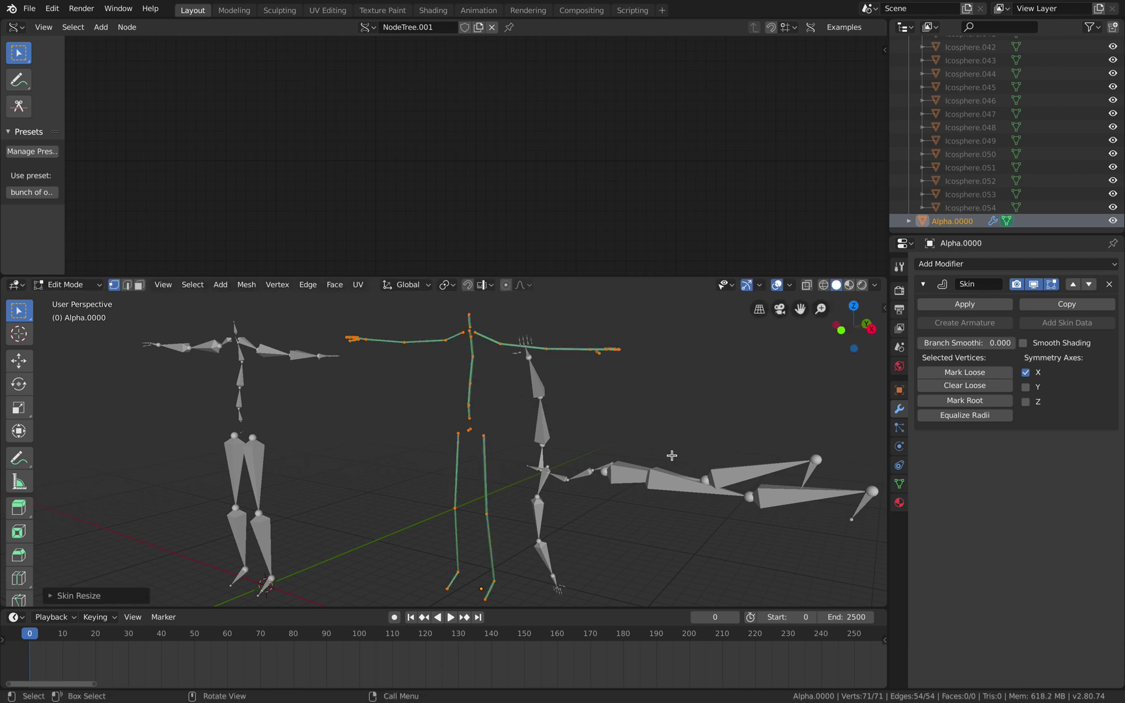
pyautogui.hotkey('ctrl', 'a')
pyautogui.click(685, 474)
pyautogui.hotkey('ctrl', 'a')
pyautogui.click(745, 501)
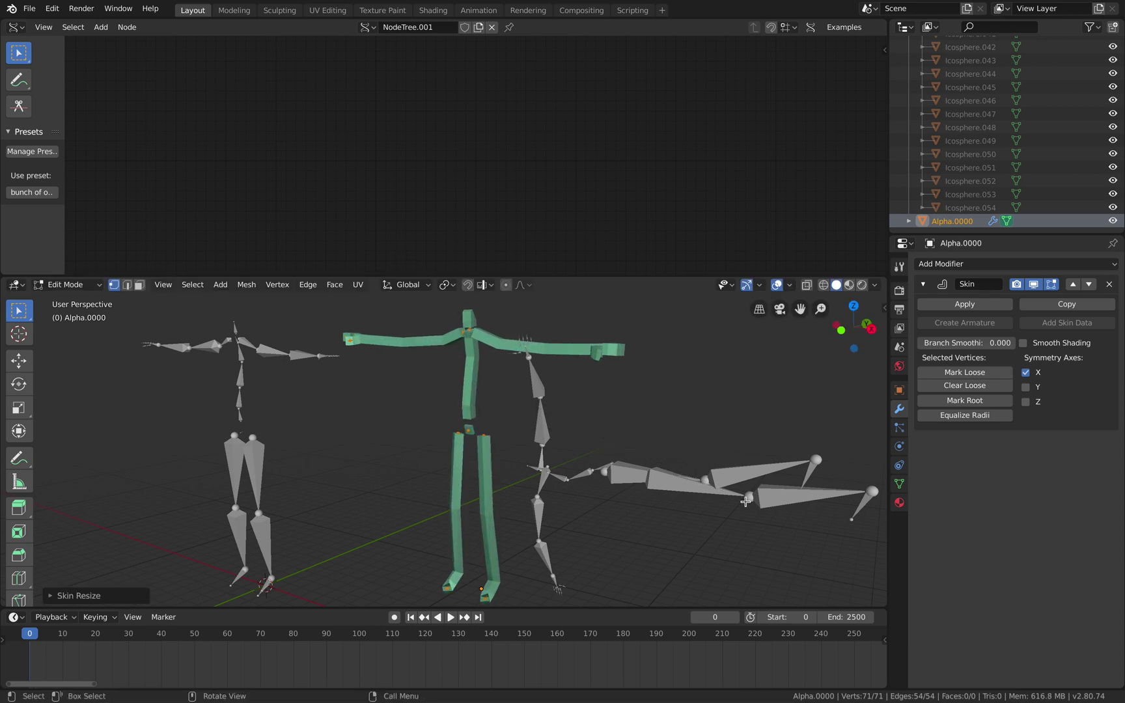
pyautogui.hotkey('ctrl', 'a')
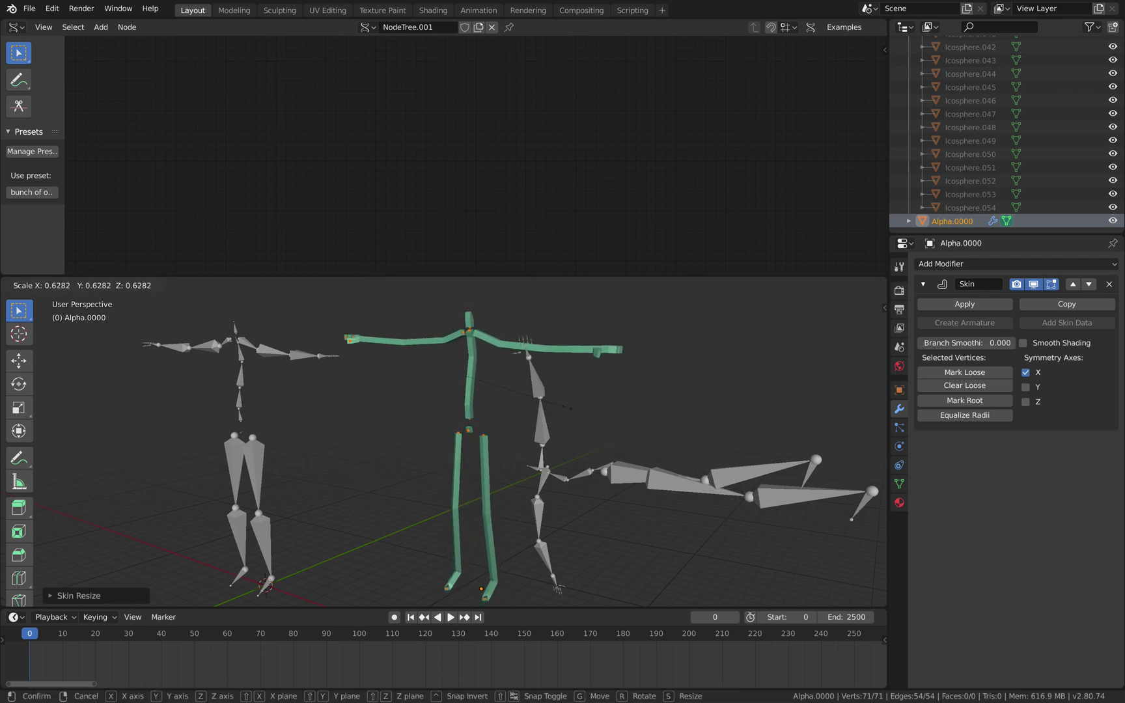
pyautogui.click(566, 407)
pyautogui.hotkey('ctrl', 'Tab')
pyautogui.click(468, 383)
# Examine the thickened skin of Alpha.0000 up close and from different sides
pyautogui.keyDown('shift'); pyautogui.scroll(5, 468, 382); pyautogui.keyUp('shift')
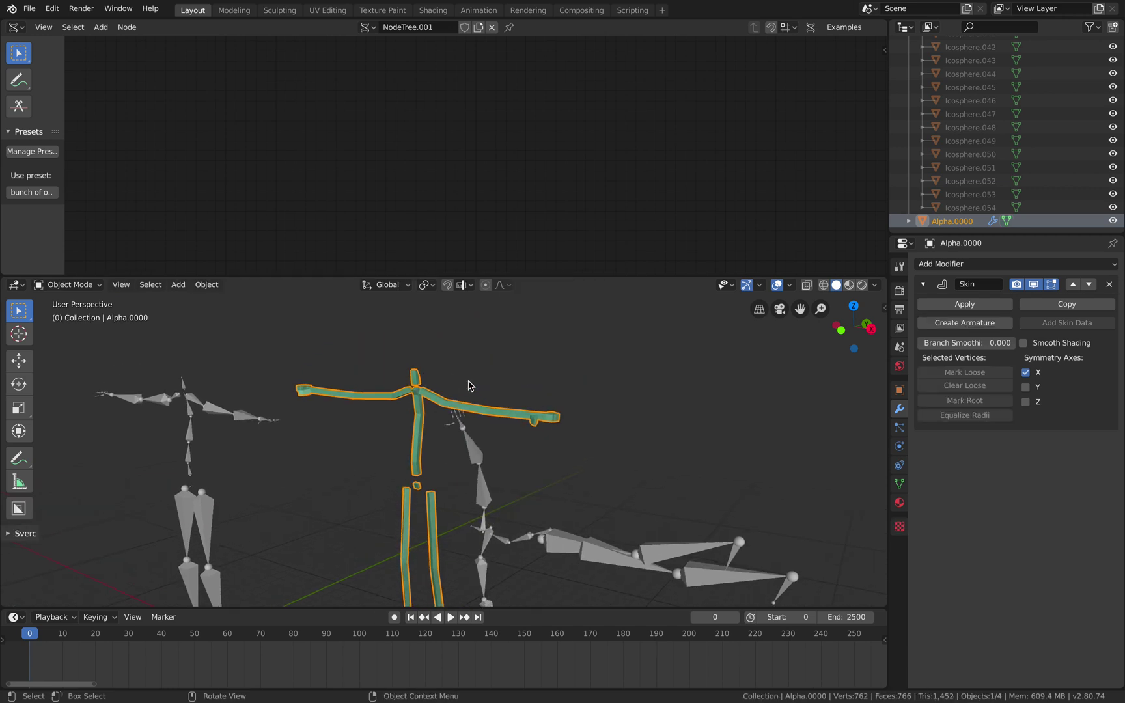
pyautogui.scroll(5, 468, 383)
pyautogui.keyDown('ctrl'); pyautogui.scroll(5, 468, 382); pyautogui.keyUp('ctrl')
pyautogui.moveTo(469, 384); pyautogui.dragTo(469, 384, button='middle')
pyautogui.hscroll(-10, 468, 385)
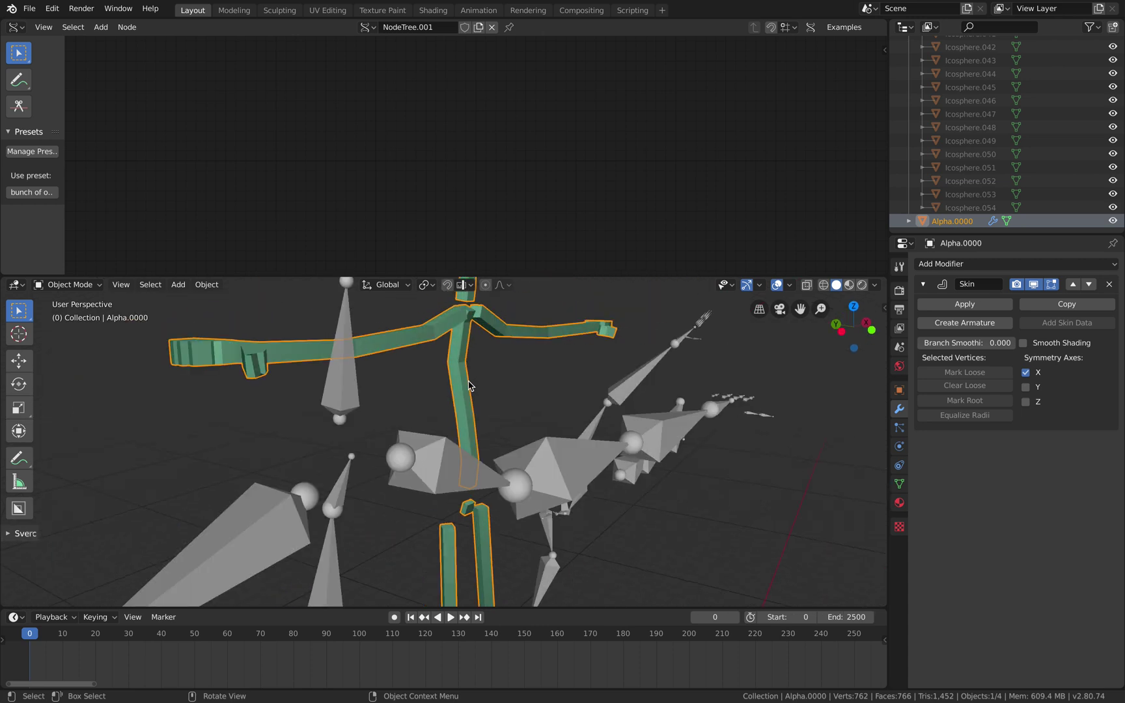
pyautogui.keyDown('ctrl'); pyautogui.scroll(-5, 469, 385); pyautogui.keyUp('ctrl')
pyautogui.hscroll(5, 468, 385)
pyautogui.moveTo(469, 385); pyautogui.dragTo(468, 386, button='middle')
# Move Alpha.0000 over the flamenco BVH armature and clear its location so that both line up
pyautogui.press('g')
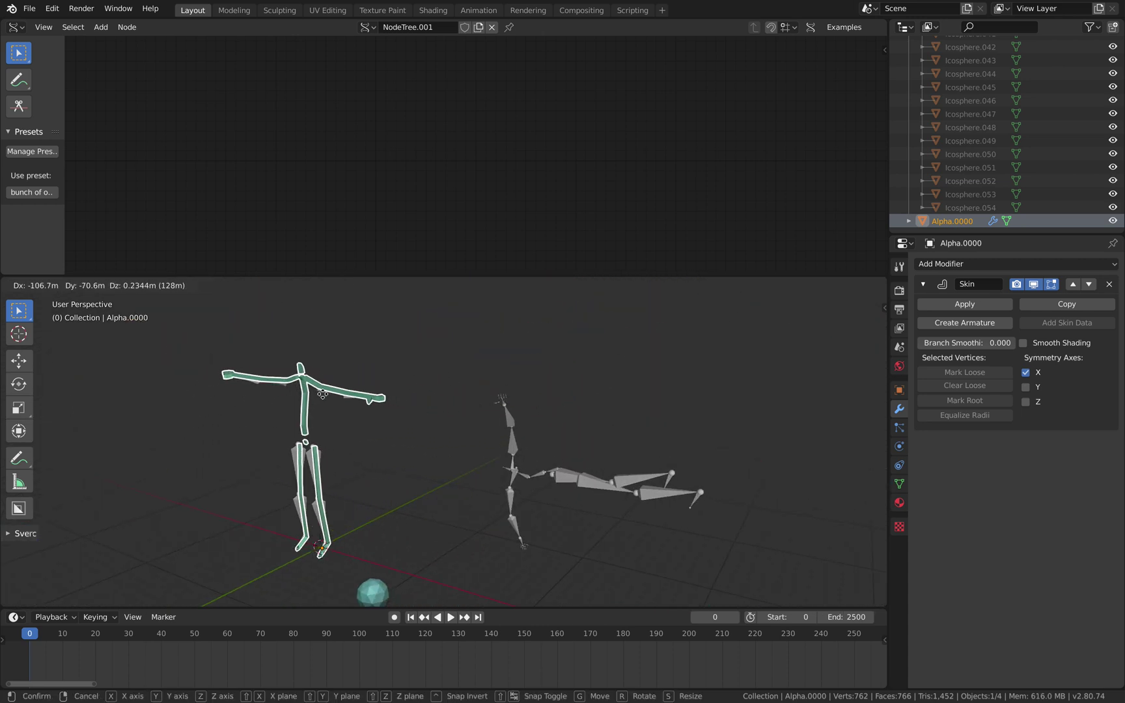
pyautogui.click(320, 399)
pyautogui.moveTo(319, 400); pyautogui.dragTo(319, 399, button='middle')
pyautogui.hotkey('alt', 'g')
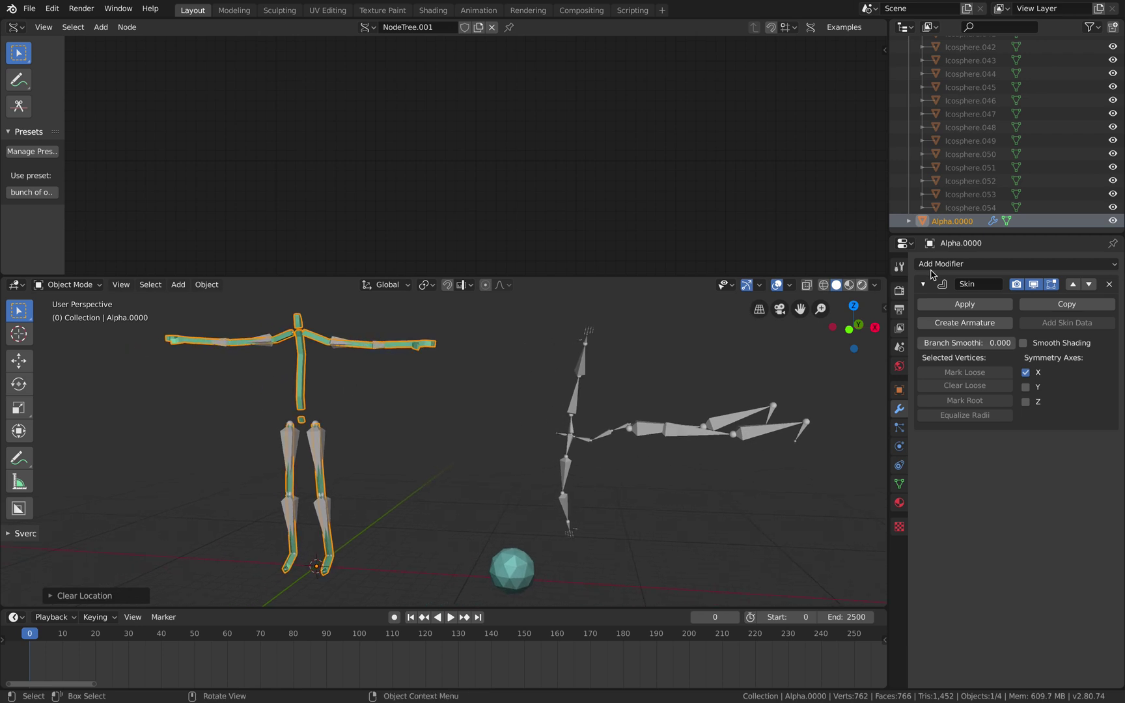
# Apply the Skin modifier on Alpha.0000 and check that the mesh and the flamenco armature can be selected separately
pyautogui.click(964, 304)
pyautogui.moveTo(420, 430); pyautogui.dragTo(393, 386, button='middle')
pyautogui.click(399, 410)
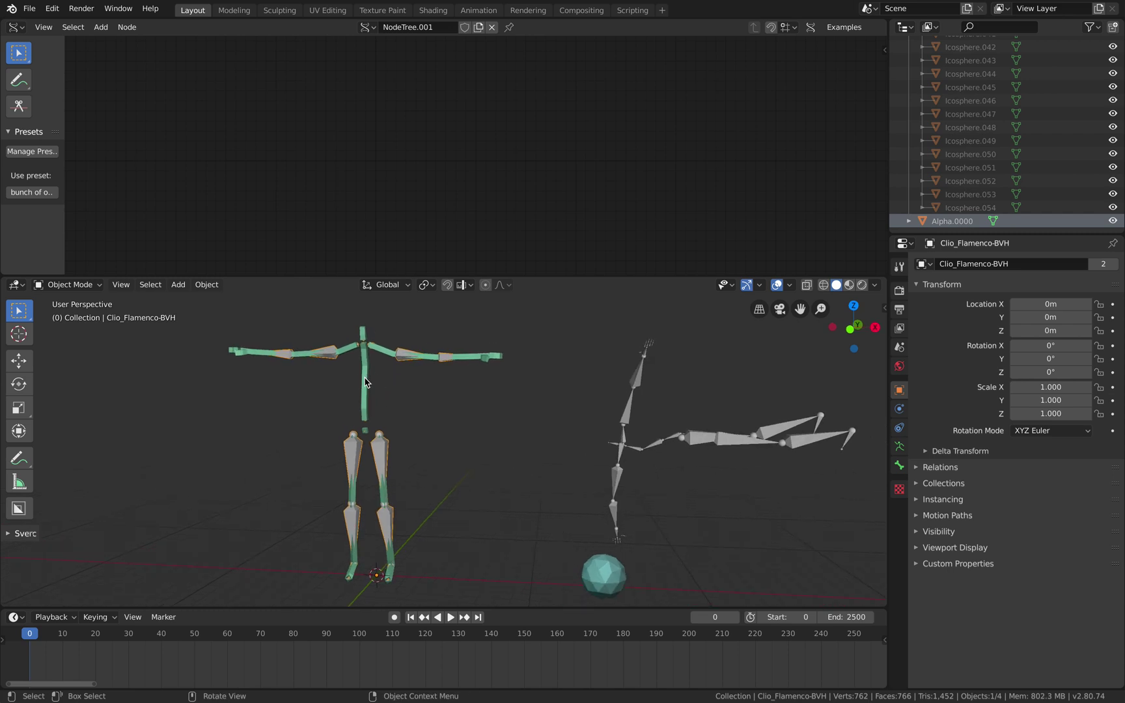
pyautogui.click(28, 8)
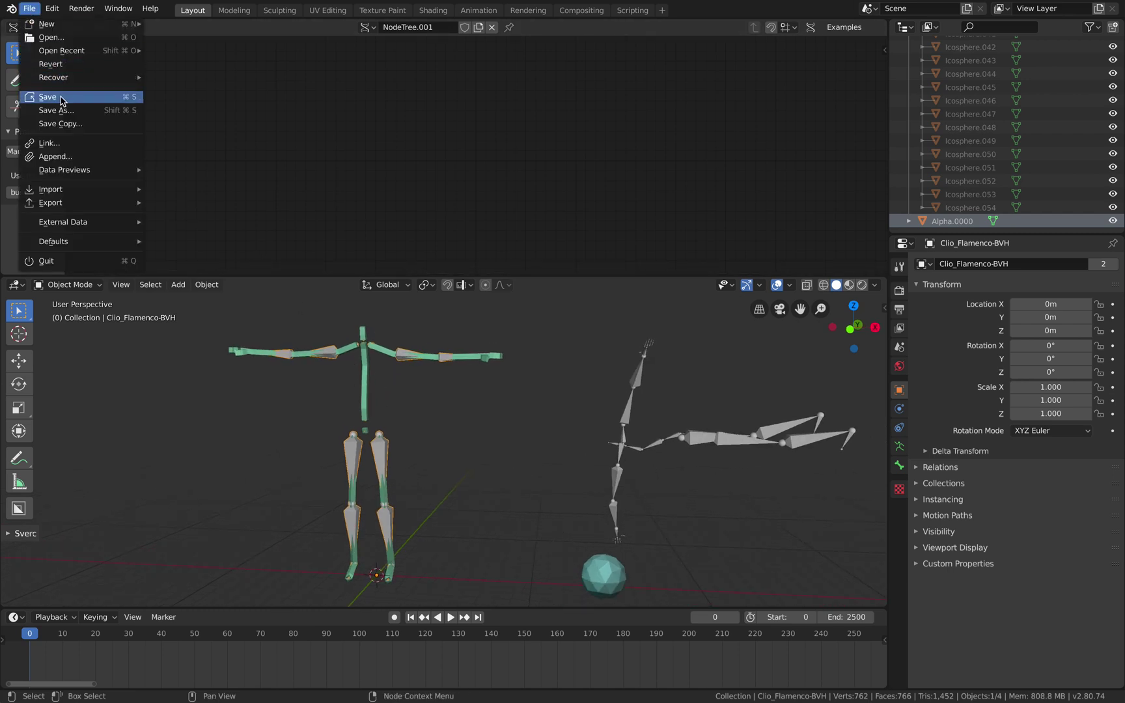
pyautogui.click(386, 355)
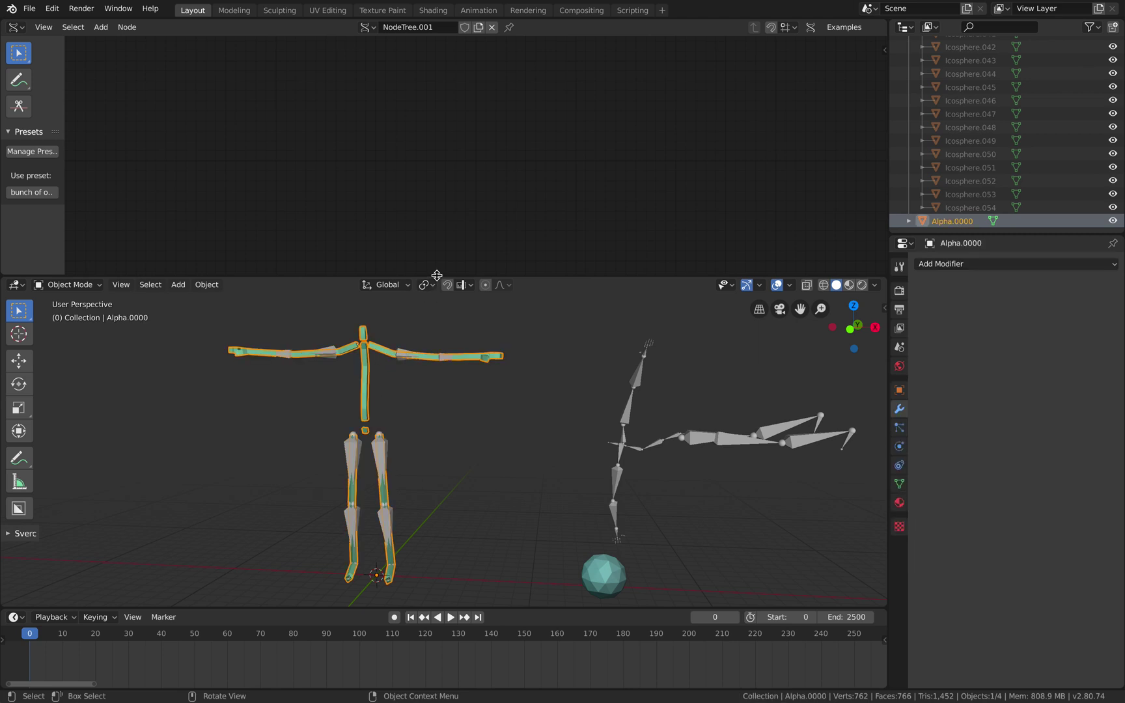
# Enlarge the 3D viewport by shrinking the node editor and select the Alpha.0000 mesh
pyautogui.moveTo(437, 276); pyautogui.dragTo(430, 182)
pyautogui.scroll(1, 397, 355)
pyautogui.click(377, 395)
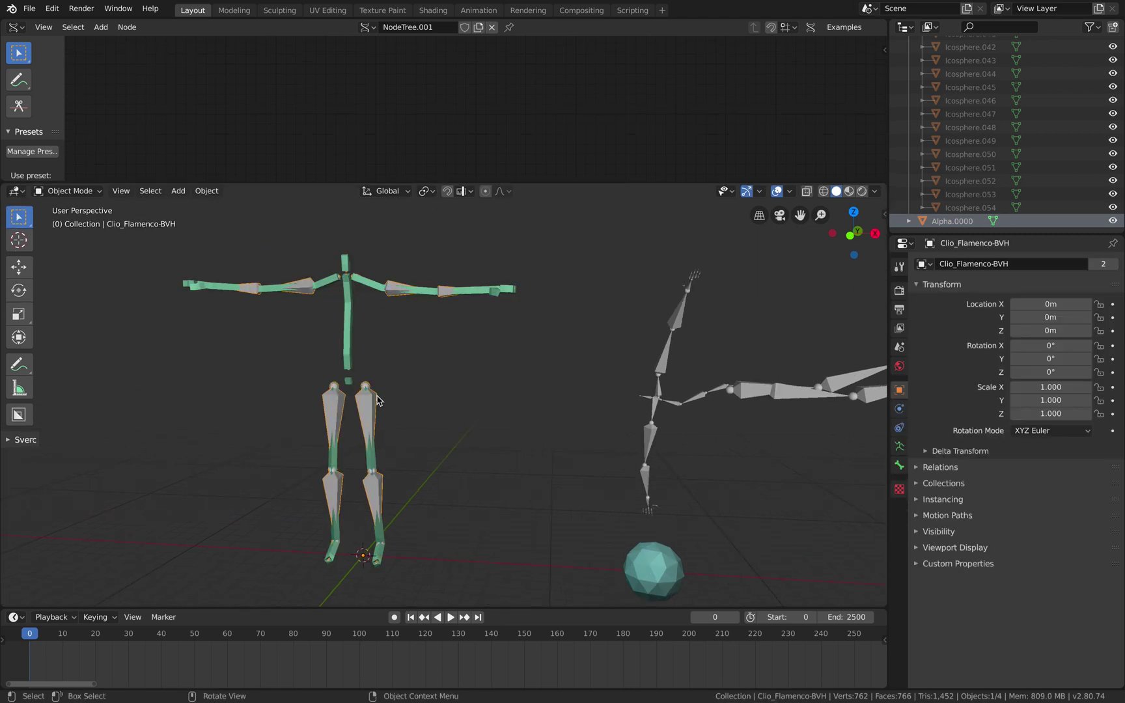
pyautogui.keyDown('shift'); pyautogui.hscroll(-3, 376, 395); pyautogui.keyUp('shift')
pyautogui.hscroll(-3, 376, 396)
pyautogui.click(389, 316)
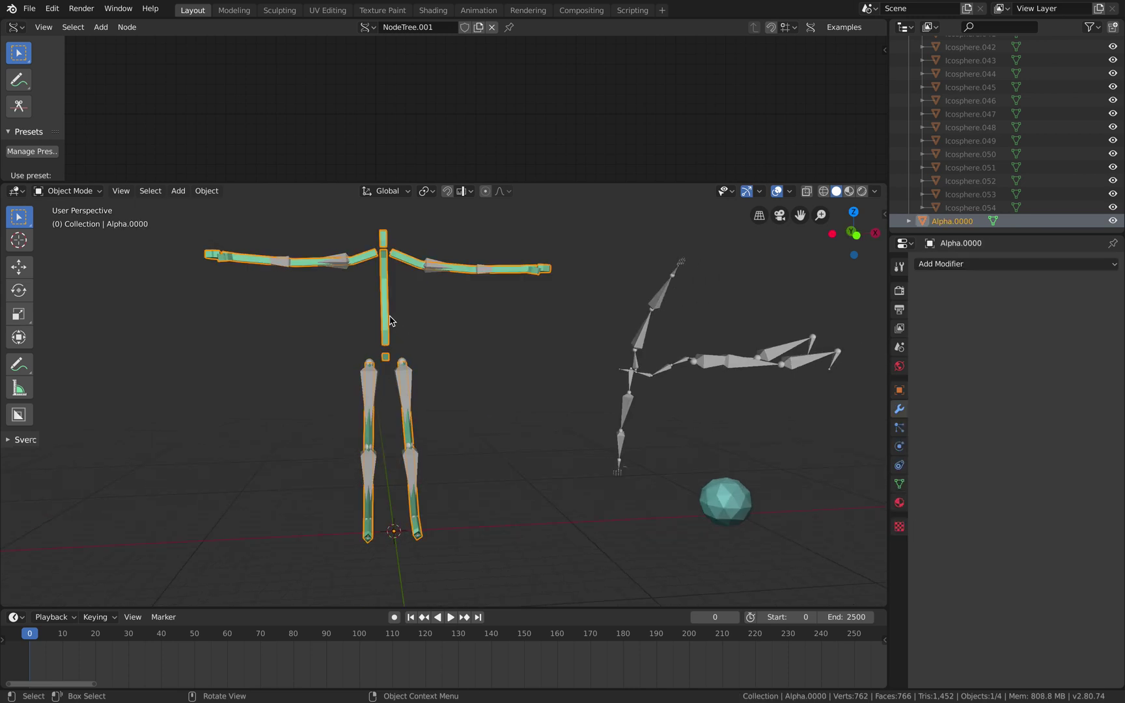
# Play the animation to compare the mesh with the moving armature and return to frame 0
pyautogui.scroll(3, 278, 439)
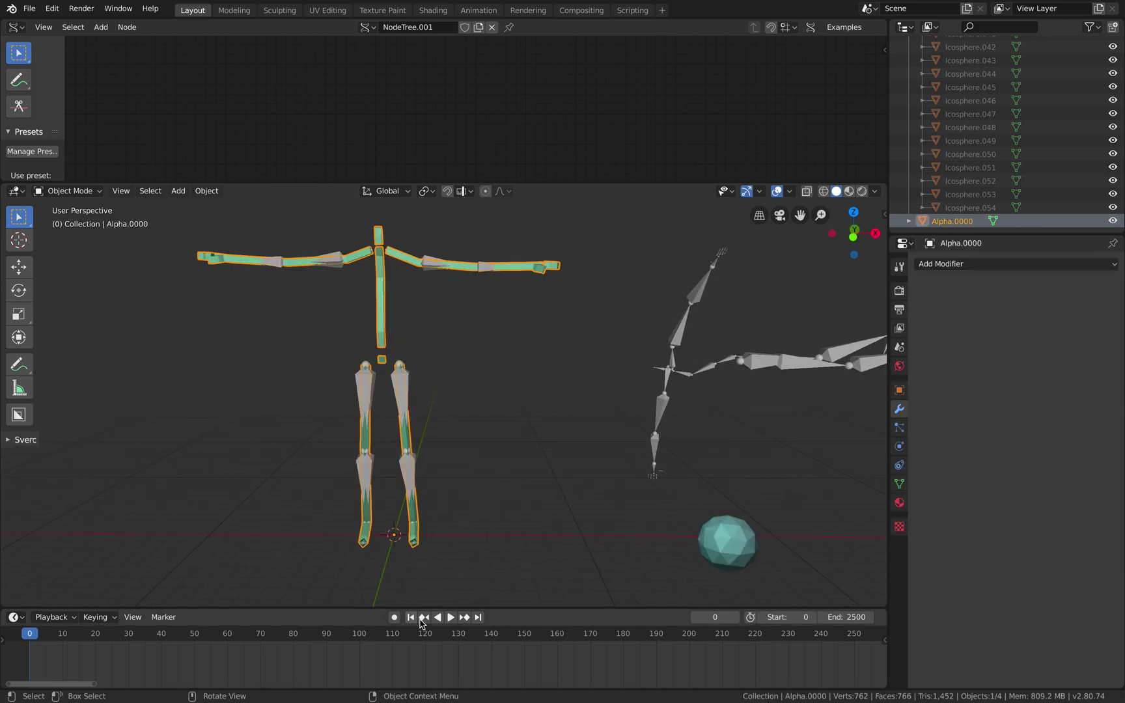
pyautogui.click(451, 617)
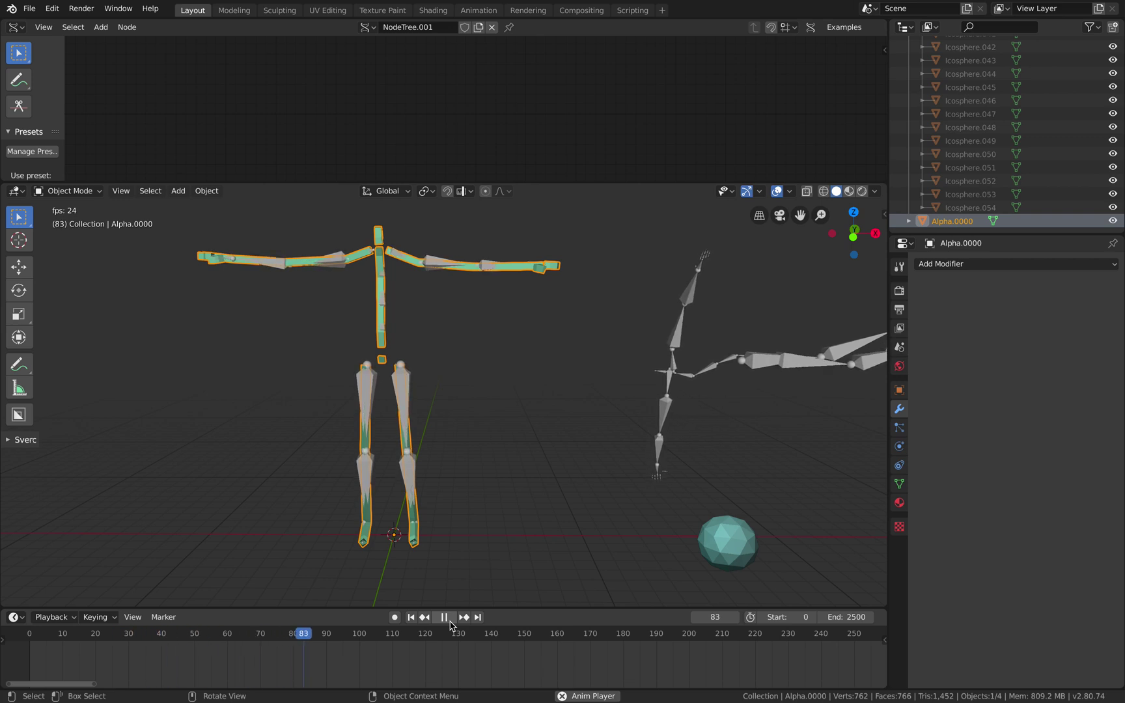
pyautogui.click(410, 617)
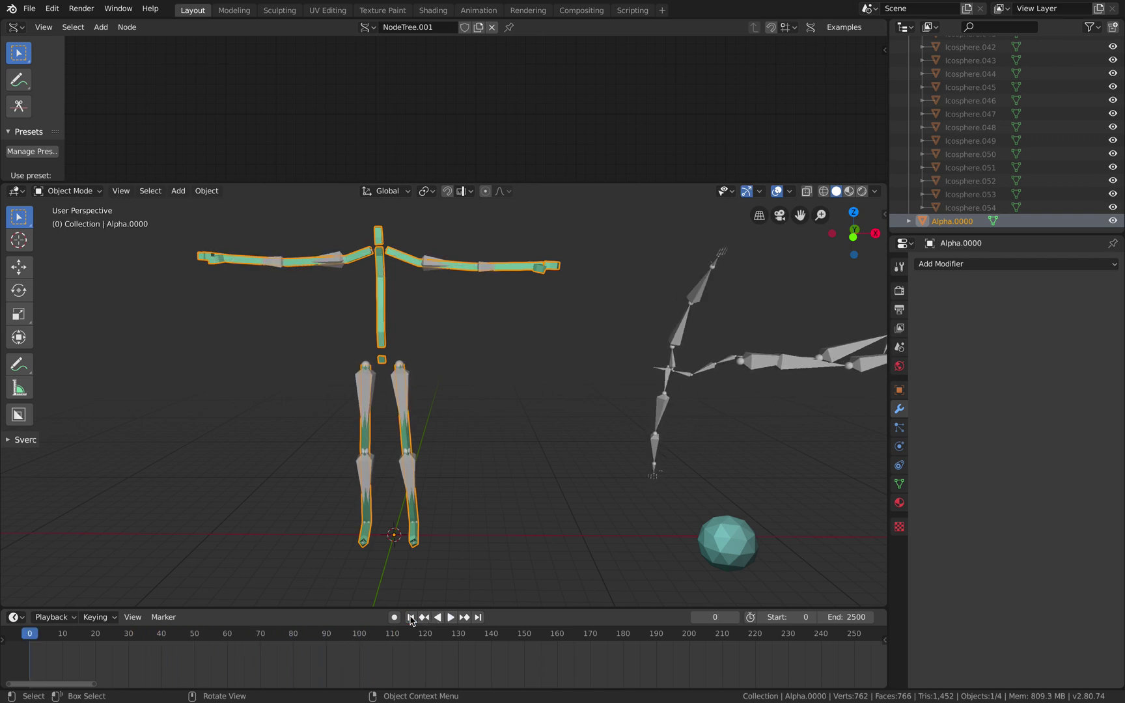
pyautogui.moveTo(404, 494); pyautogui.dragTo(429, 426, button='middle')
# Parent Alpha.0000 to the flamenco BVH armature with automatic weights and play the animation to test the deformation
pyautogui.click(408, 384)
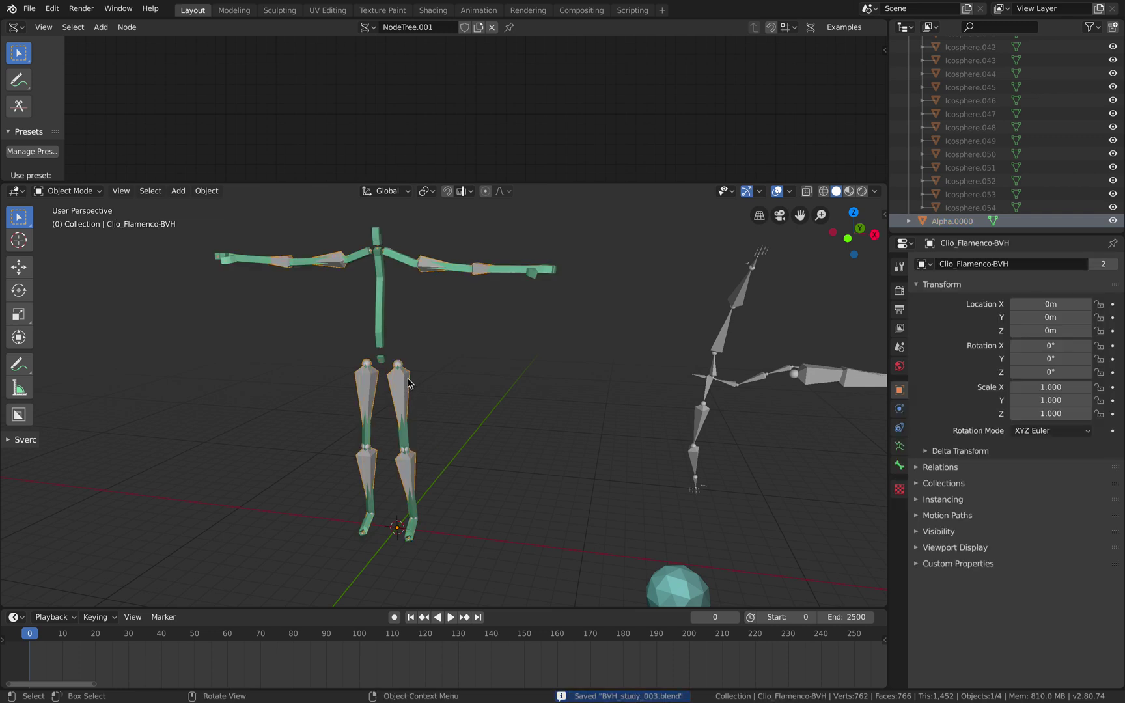
pyautogui.click(381, 291)
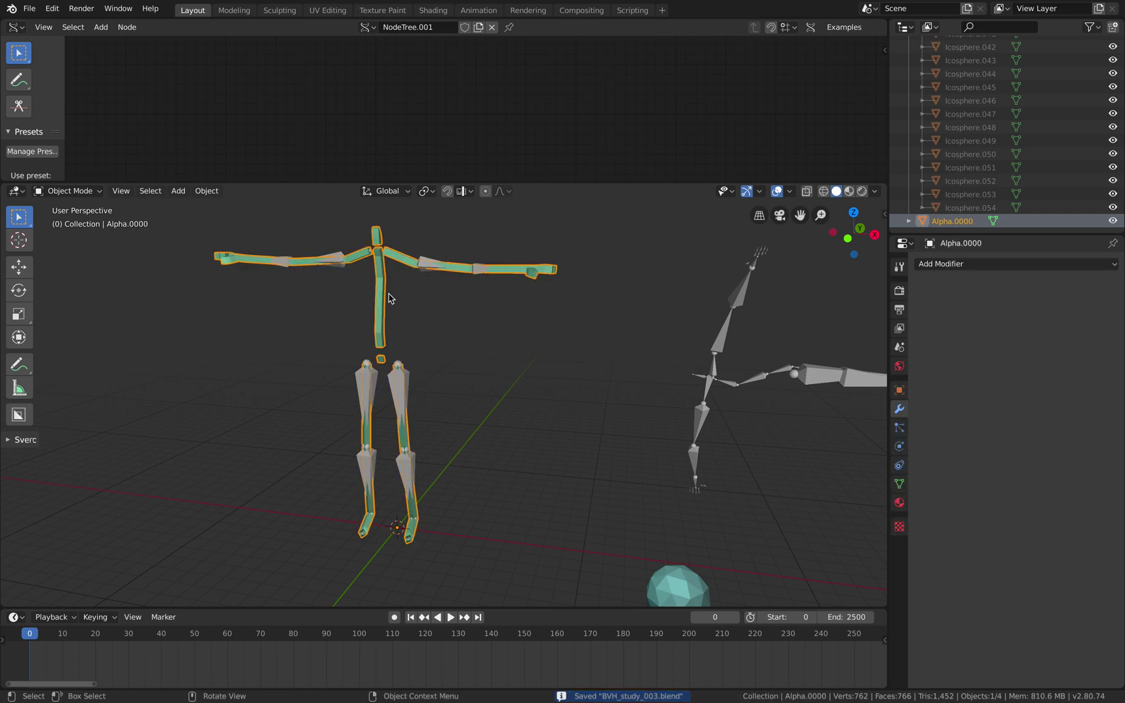
pyautogui.keyDown('shift'); pyautogui.click(412, 380); pyautogui.keyUp('shift')
pyautogui.press('super+p')
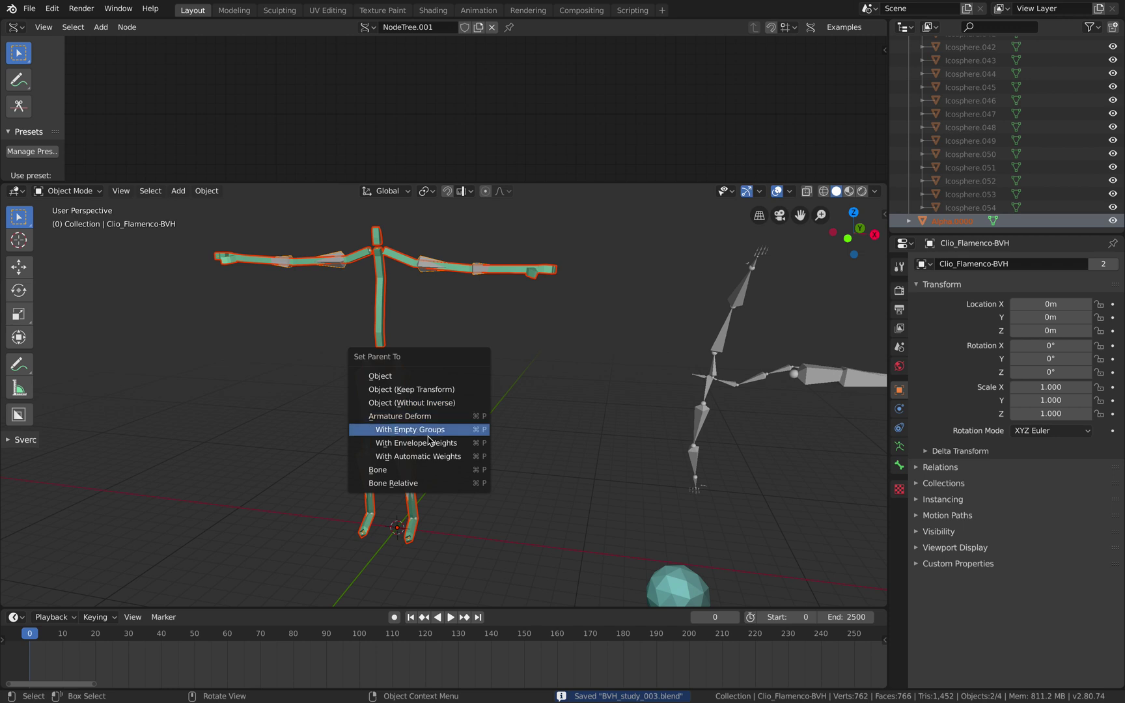
pyautogui.click(431, 458)
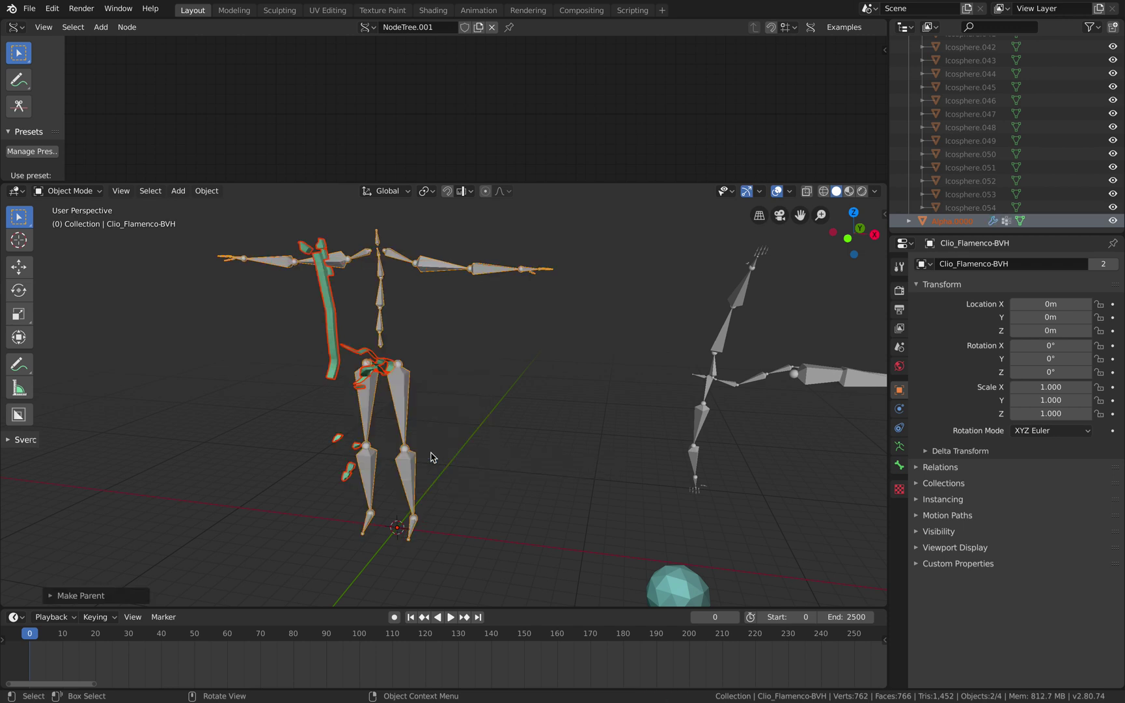
pyautogui.click(450, 619)
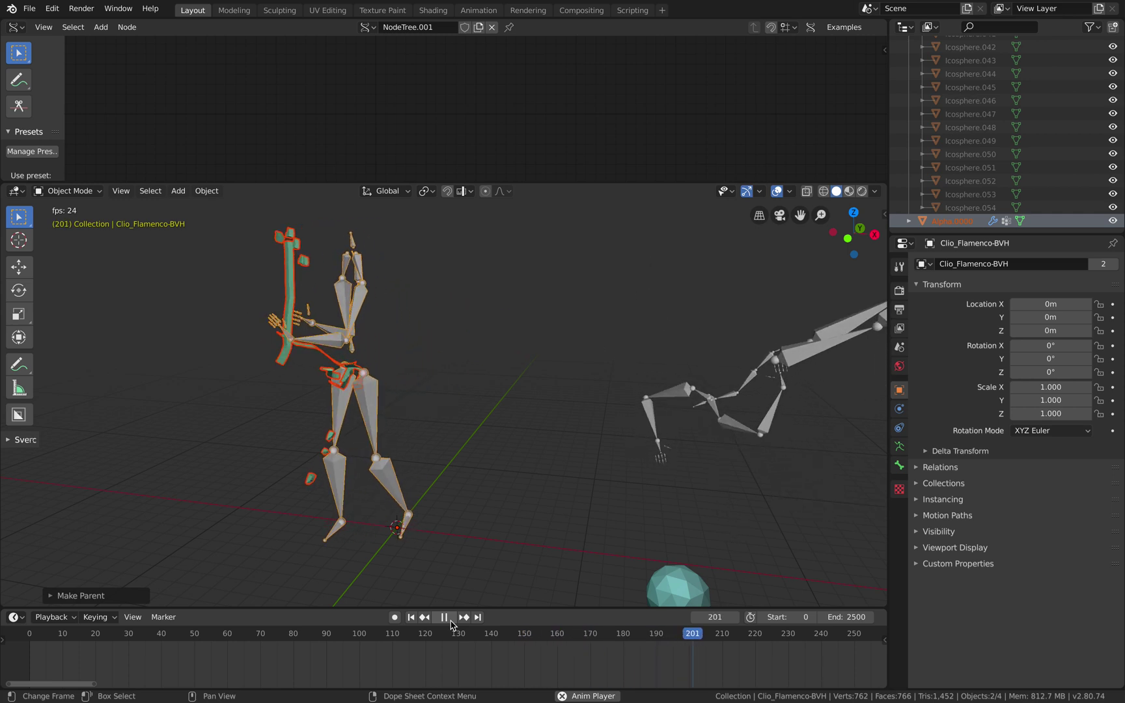
# Stop playback, return to frame 0 and check the flamenco armature's rest position in Edit Mode before returning to Object Mode
pyautogui.click(450, 620)
pyautogui.click(410, 617)
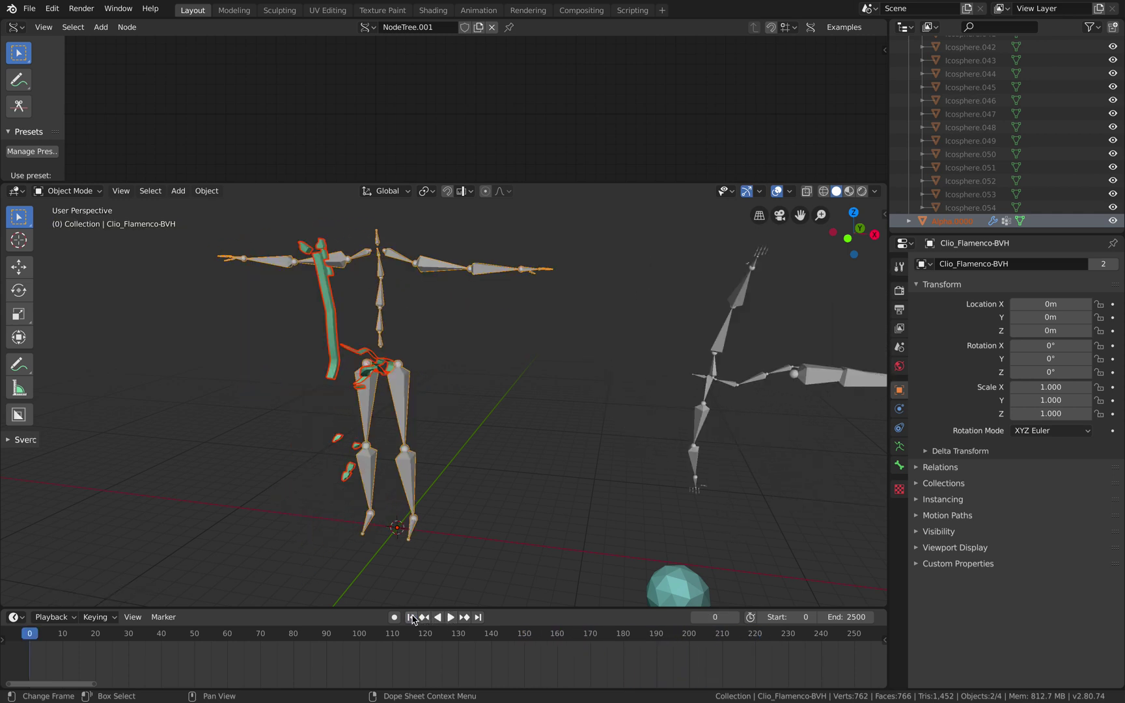
pyautogui.moveTo(397, 334); pyautogui.dragTo(398, 335, button='middle')
pyautogui.hotkey('ctrl', 'Tab')
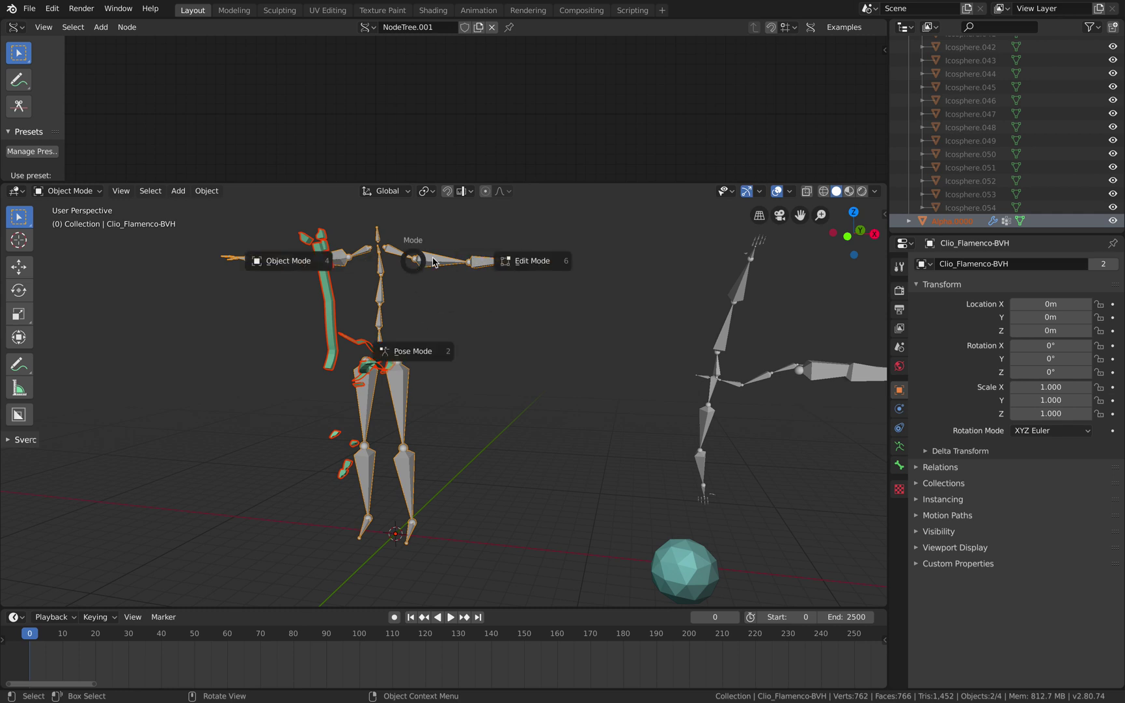
pyautogui.click(491, 262)
pyautogui.moveTo(449, 400); pyautogui.dragTo(439, 397, button='middle')
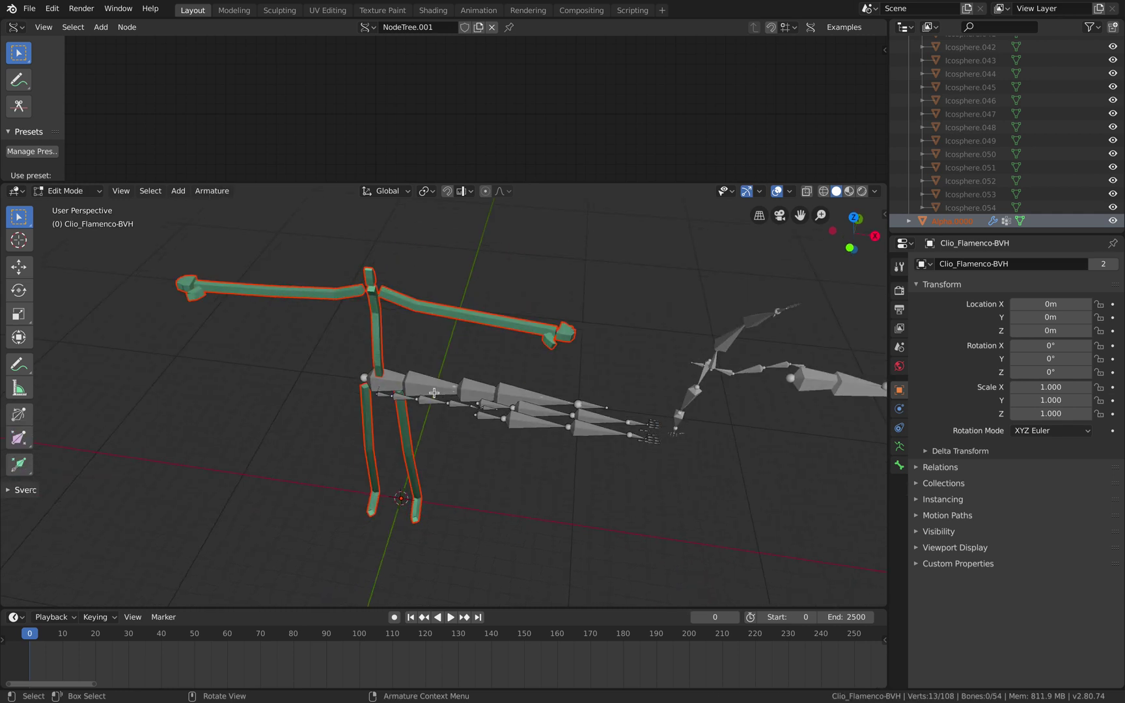
pyautogui.click(434, 393)
pyautogui.press('a')
pyautogui.moveTo(434, 393); pyautogui.dragTo(443, 398, button='middle')
pyautogui.hotkey('ctrl', 'Tab')
pyautogui.click(356, 416)
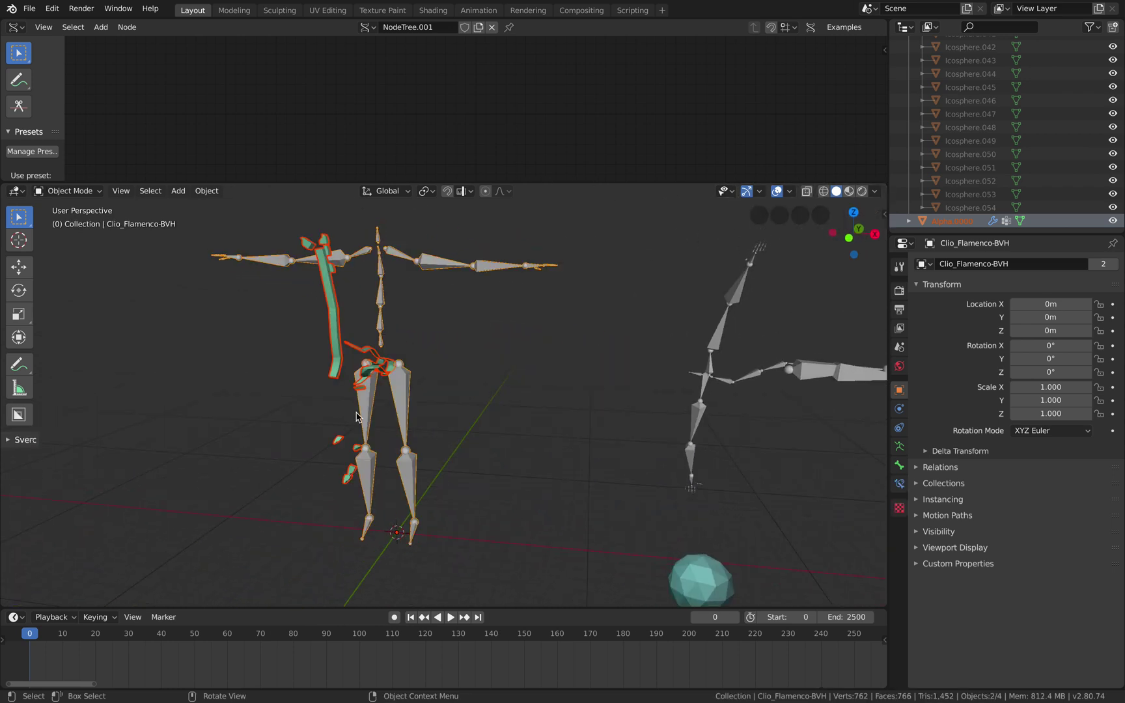
pyautogui.click(410, 617)
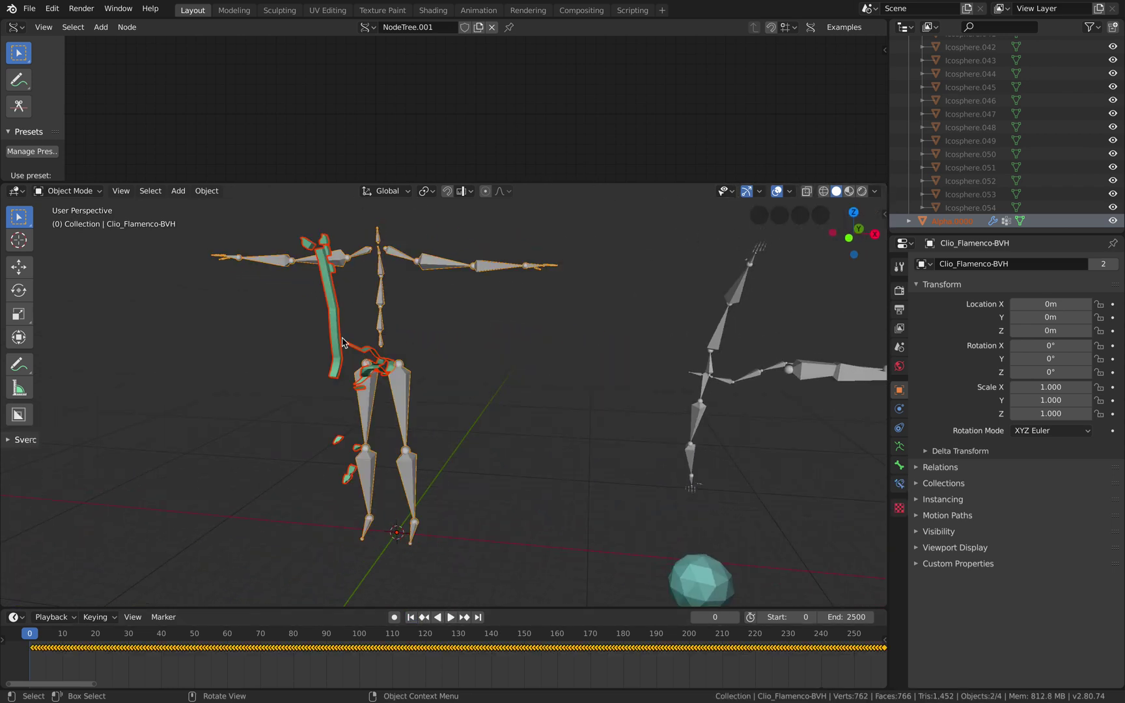
# Remove the Armature modifier from the Alpha.0000 mesh and select the flamenco armature
pyautogui.click(339, 333)
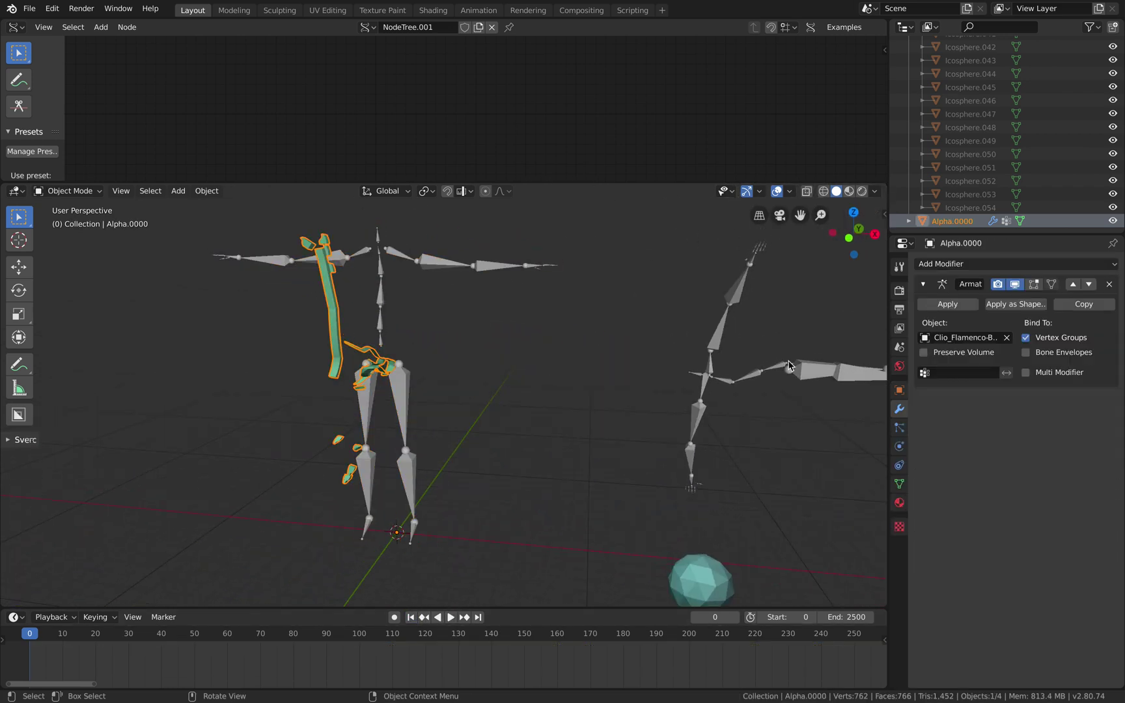
pyautogui.click(1110, 285)
pyautogui.keyDown('shift'); pyautogui.click(415, 379); pyautogui.keyUp('shift')
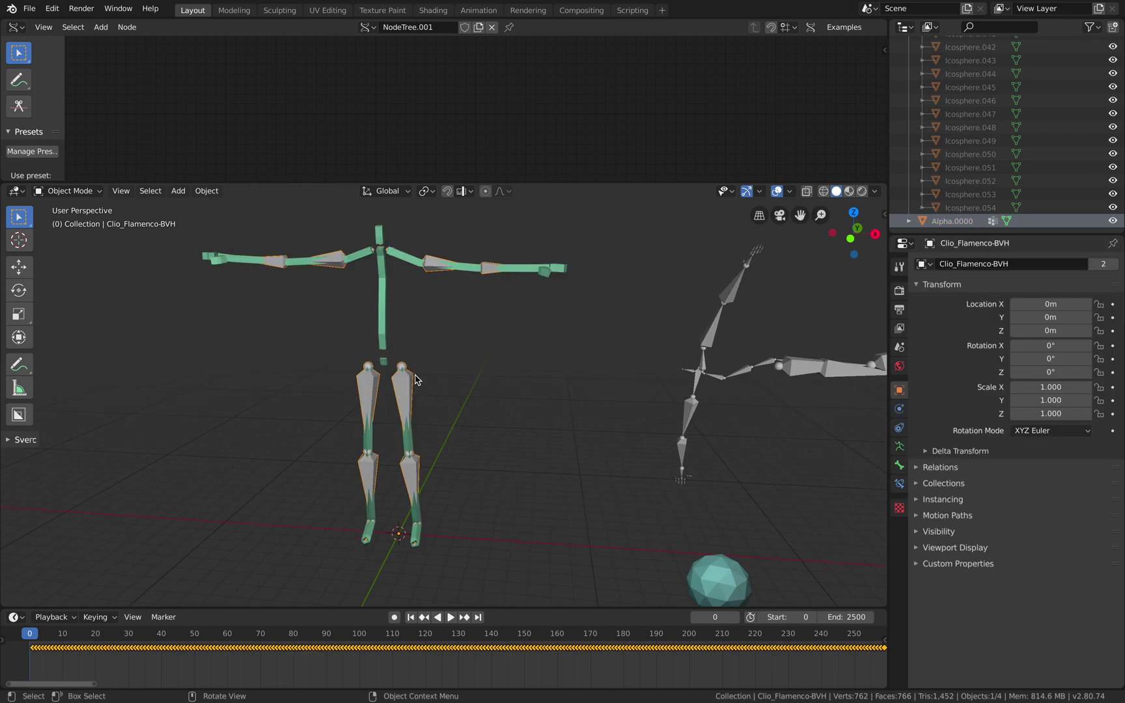
pyautogui.moveTo(418, 397); pyautogui.dragTo(406, 396, button='middle')
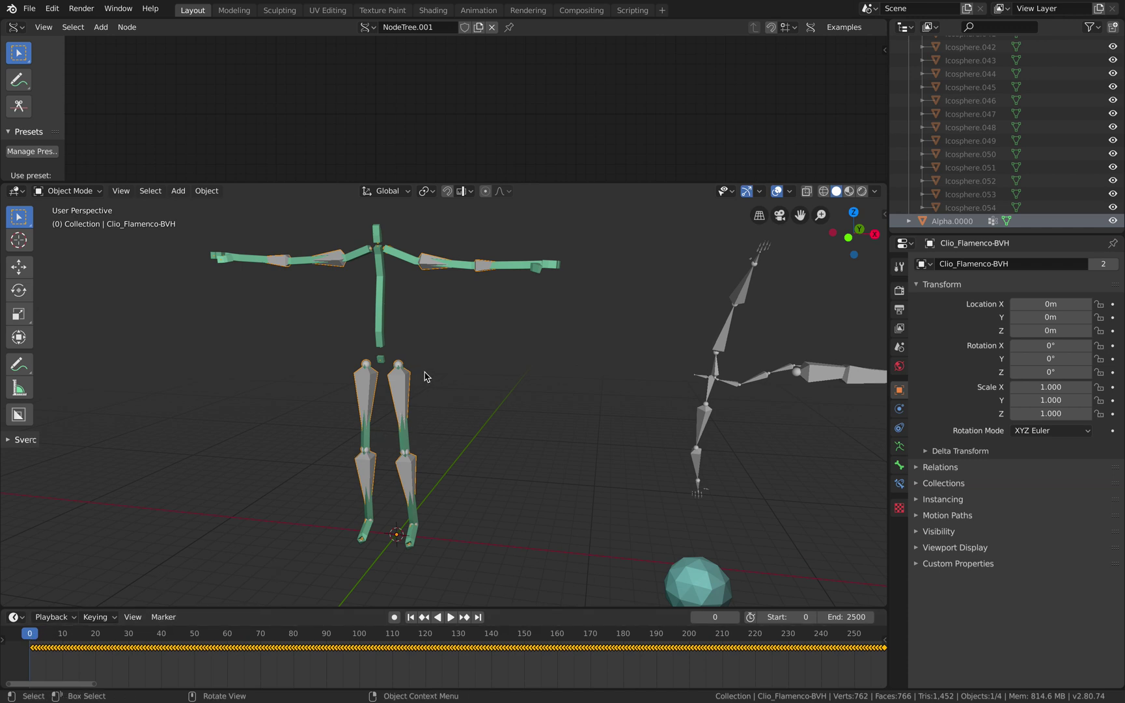
# Apply the flamenco armature's frame 0 pose as its rest pose for all bones in Pose Mode and return to Object Mode
pyautogui.hotkey('ctrl', 'Tab')
pyautogui.click(411, 464)
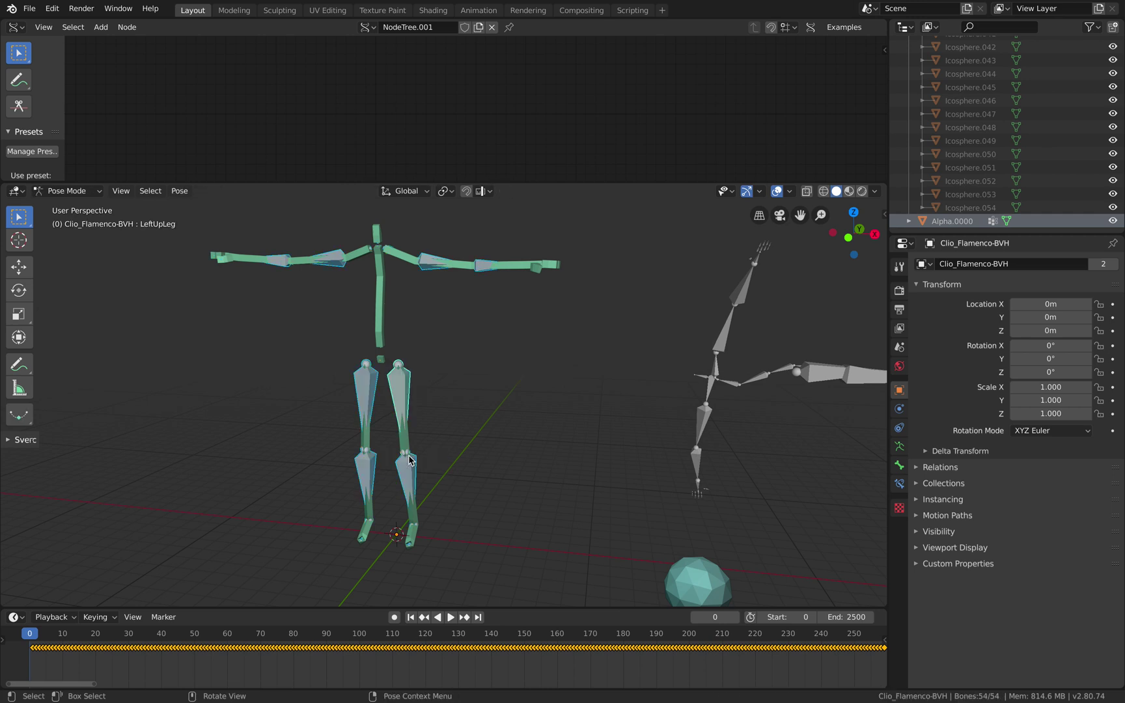
pyautogui.press('a')
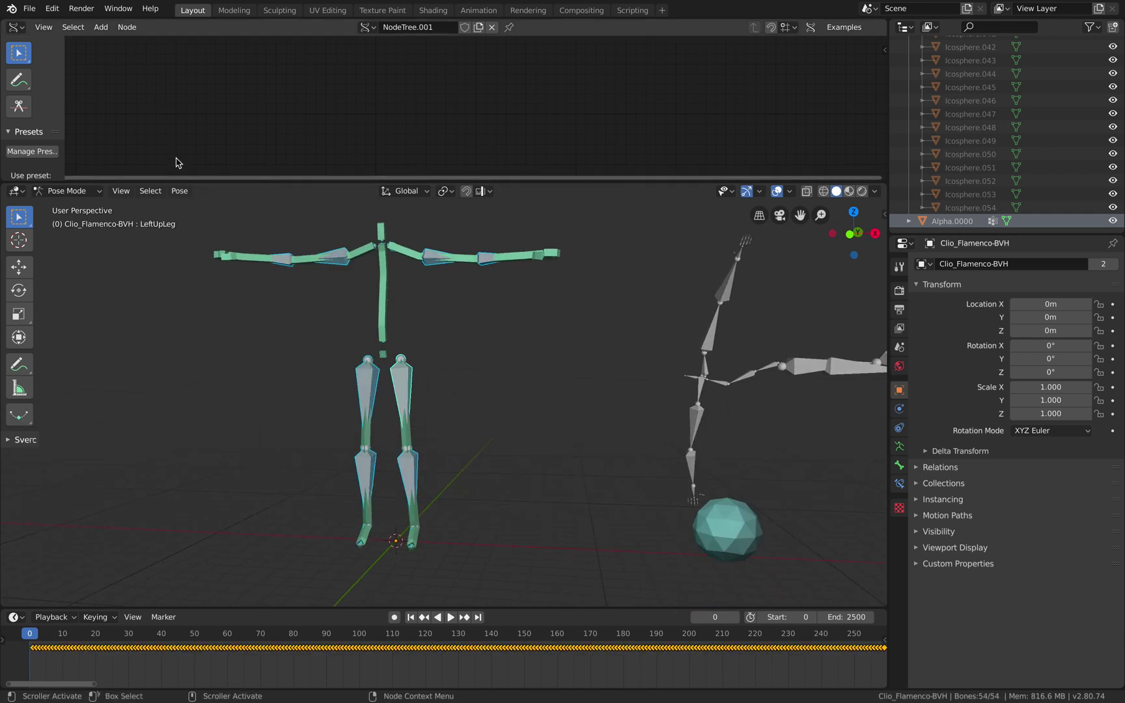
pyautogui.click(52, 8)
pyautogui.click(92, 127)
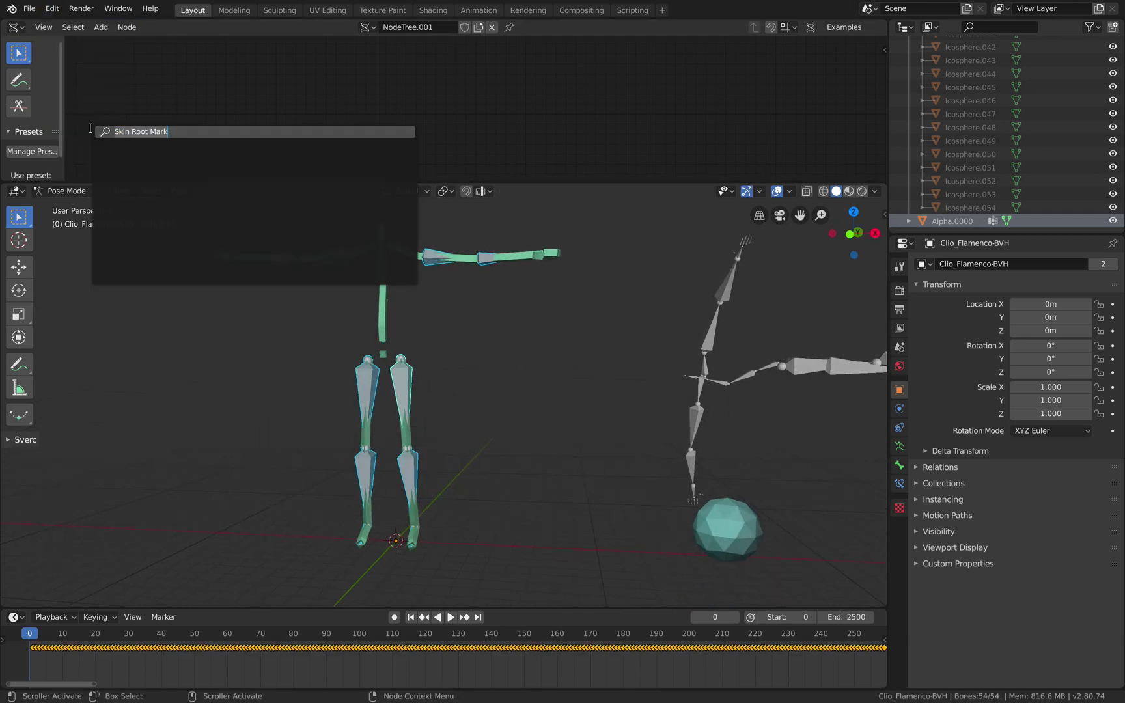
pyautogui.write('apply')
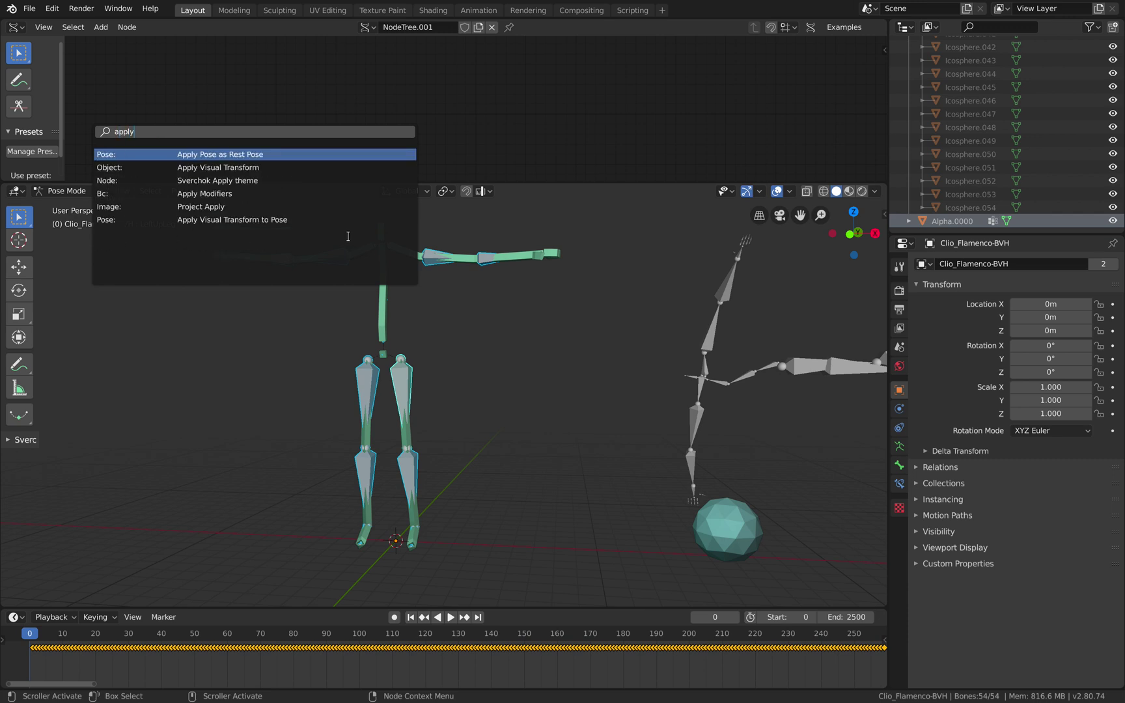
pyautogui.click(246, 157)
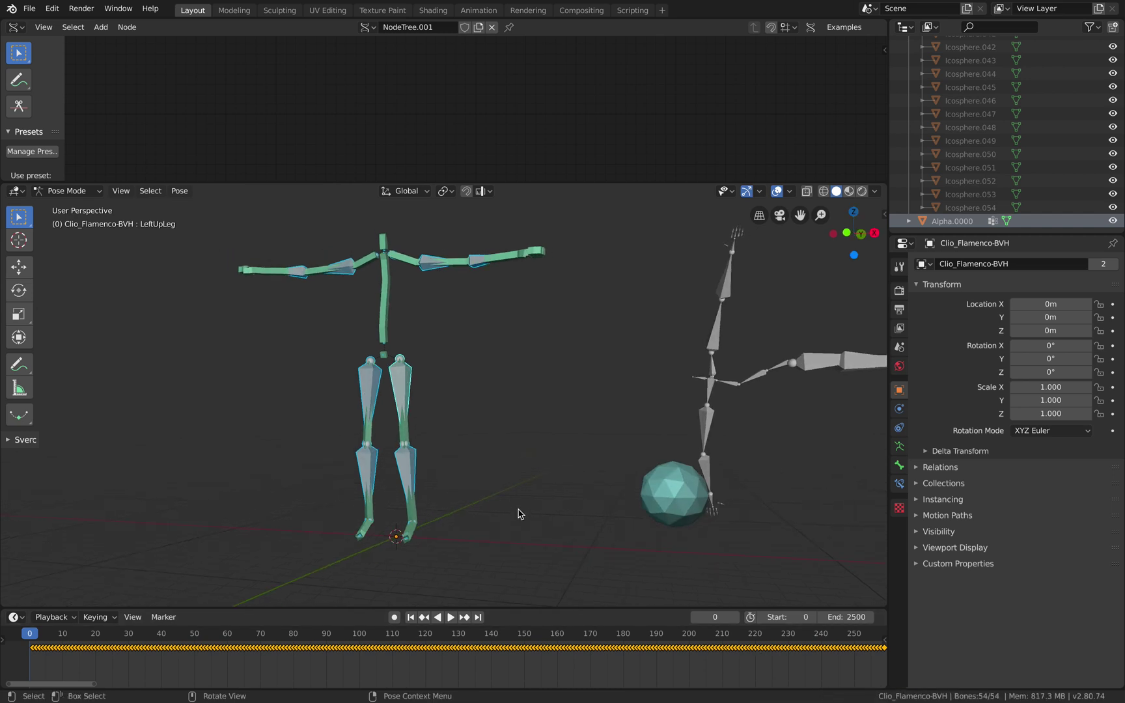
pyautogui.hotkey('ctrl', 'Tab')
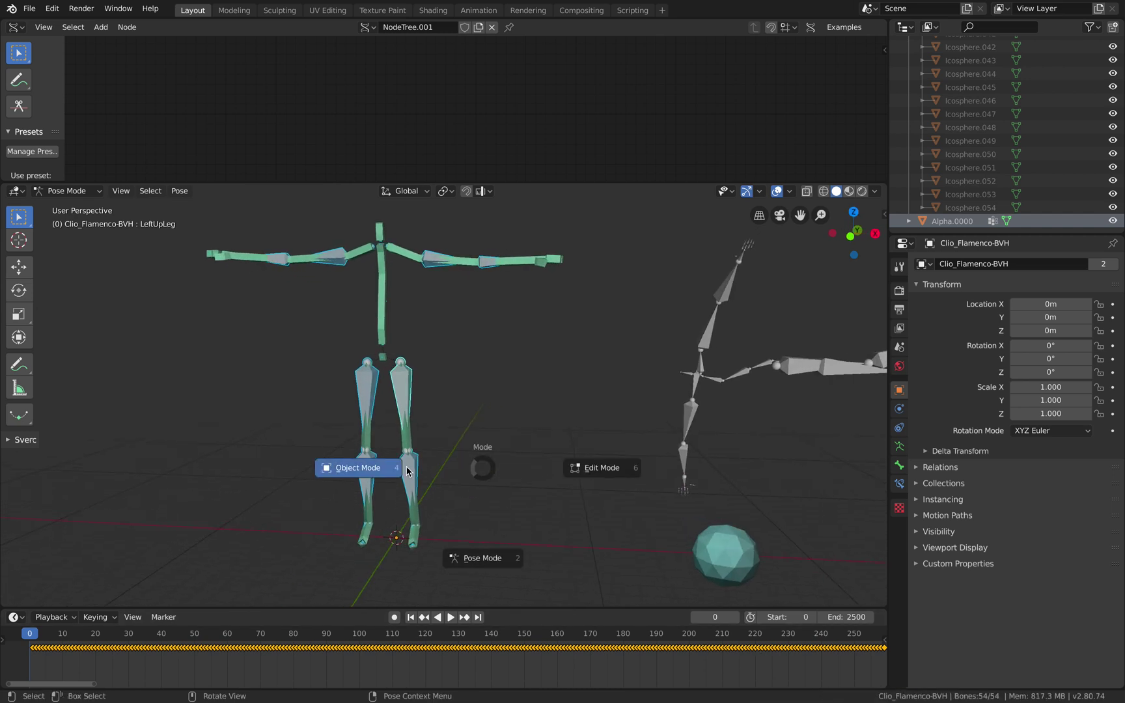
pyautogui.click(407, 470)
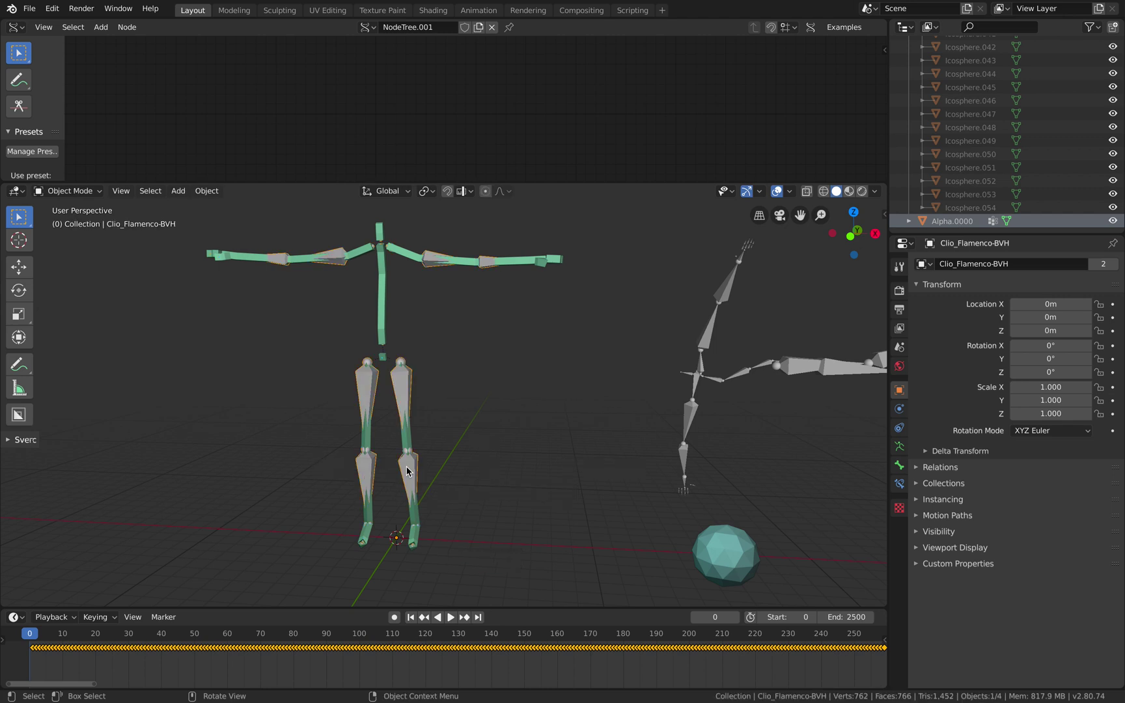
# Parent the Alpha.0000 mesh to the flamenco armature with automatic weights
pyautogui.click(388, 278)
pyautogui.keyDown('shift'); pyautogui.click(454, 270); pyautogui.keyUp('shift')
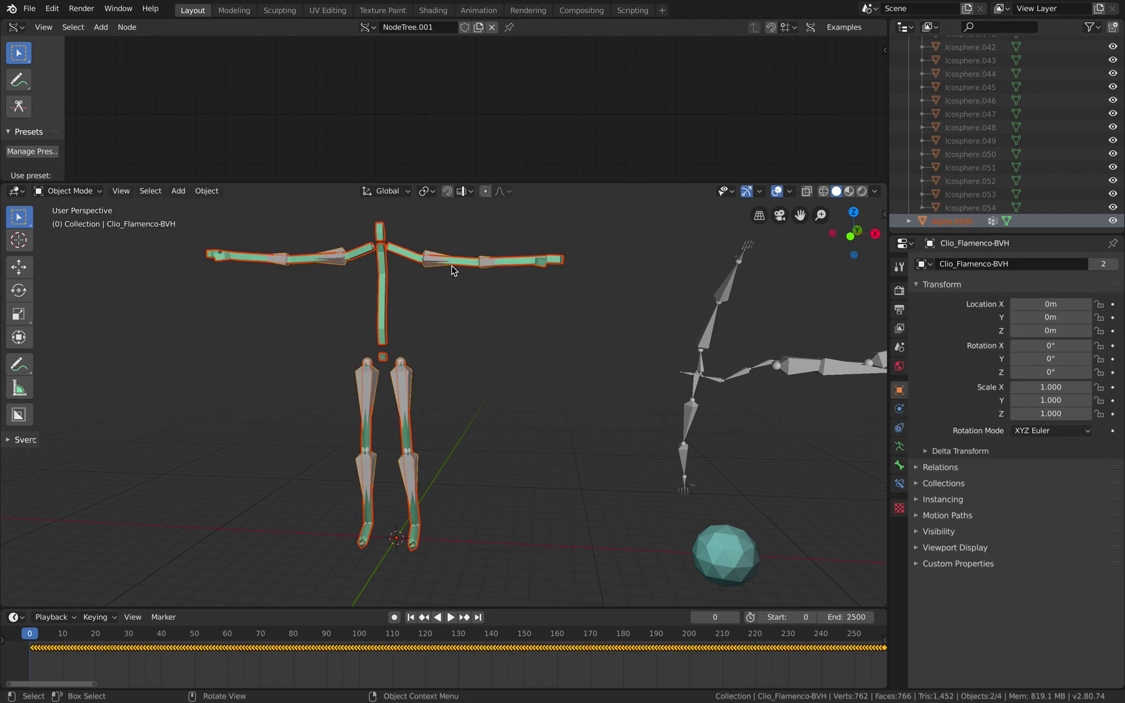
pyautogui.hotkey('ctrl', 'p')
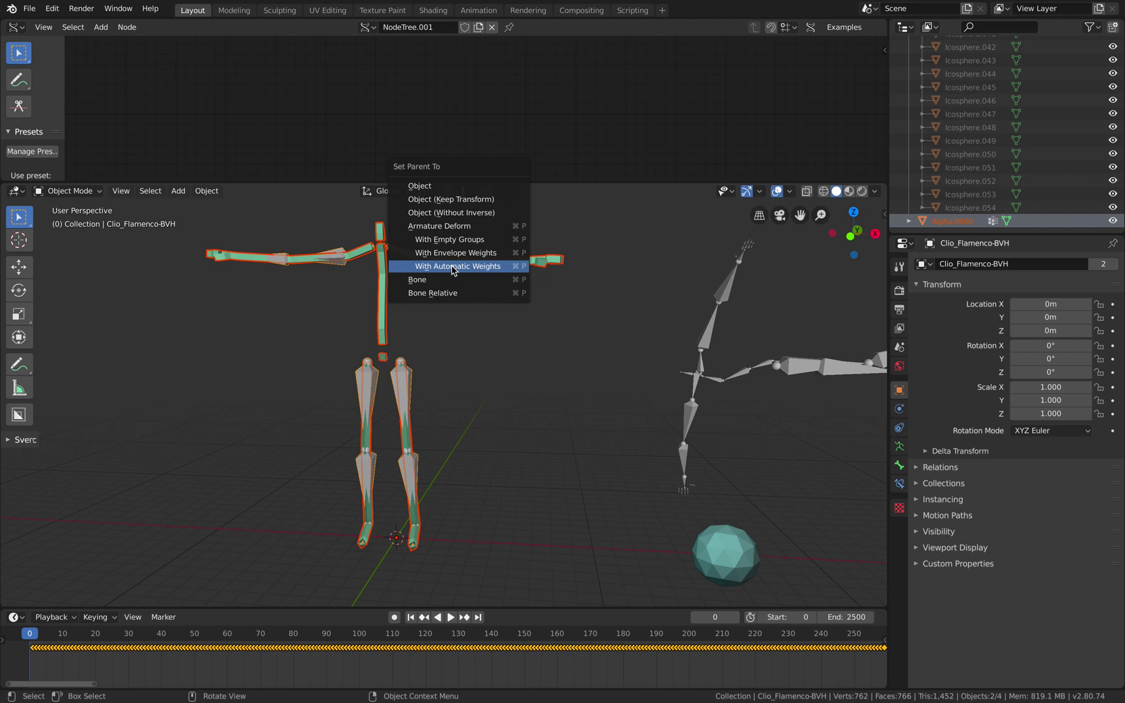
pyautogui.click(453, 270)
# Play the animation in stretches to frame 326 and check how the skinned mesh follows the flamenco armature
pyautogui.press('space')
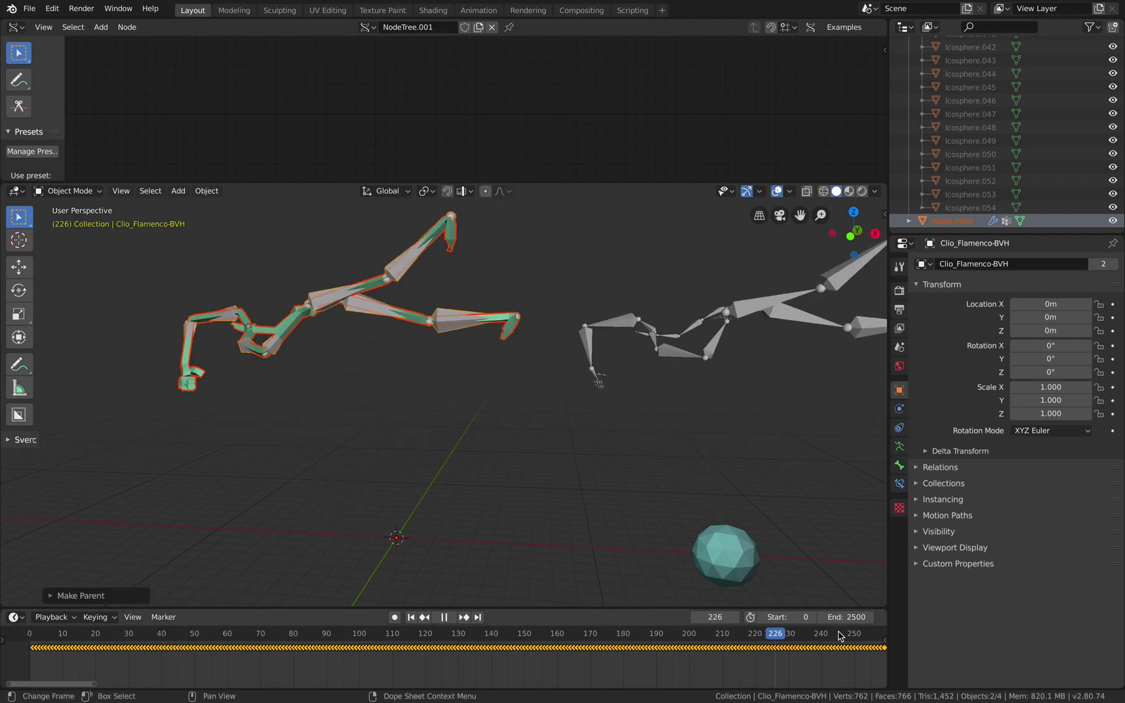
pyautogui.press('space')
pyautogui.hscroll(5, 640, 415)
pyautogui.hscroll(-3, 640, 415)
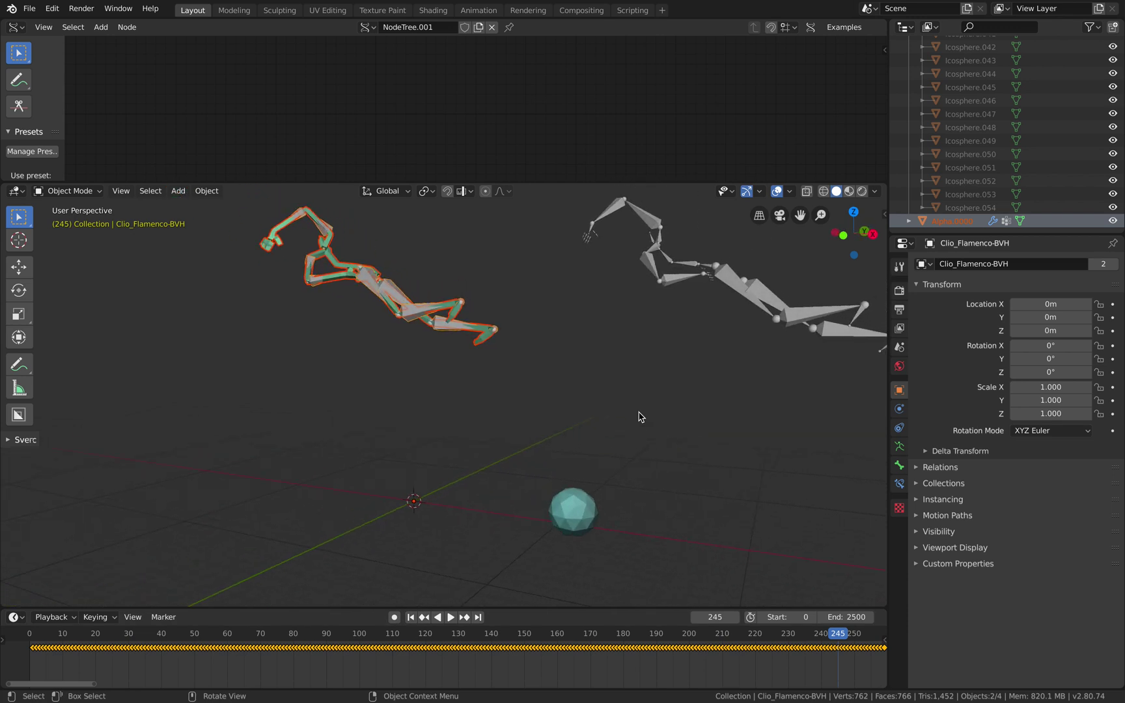
pyautogui.scroll(-5, 809, 634)
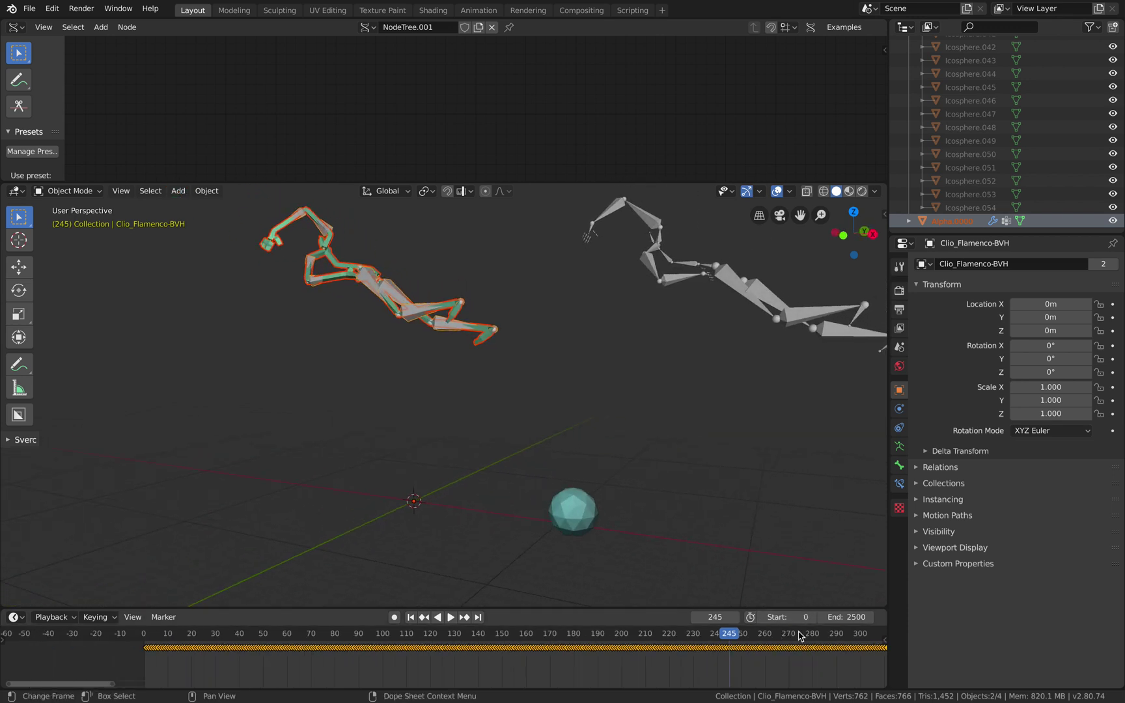
pyautogui.press('space')
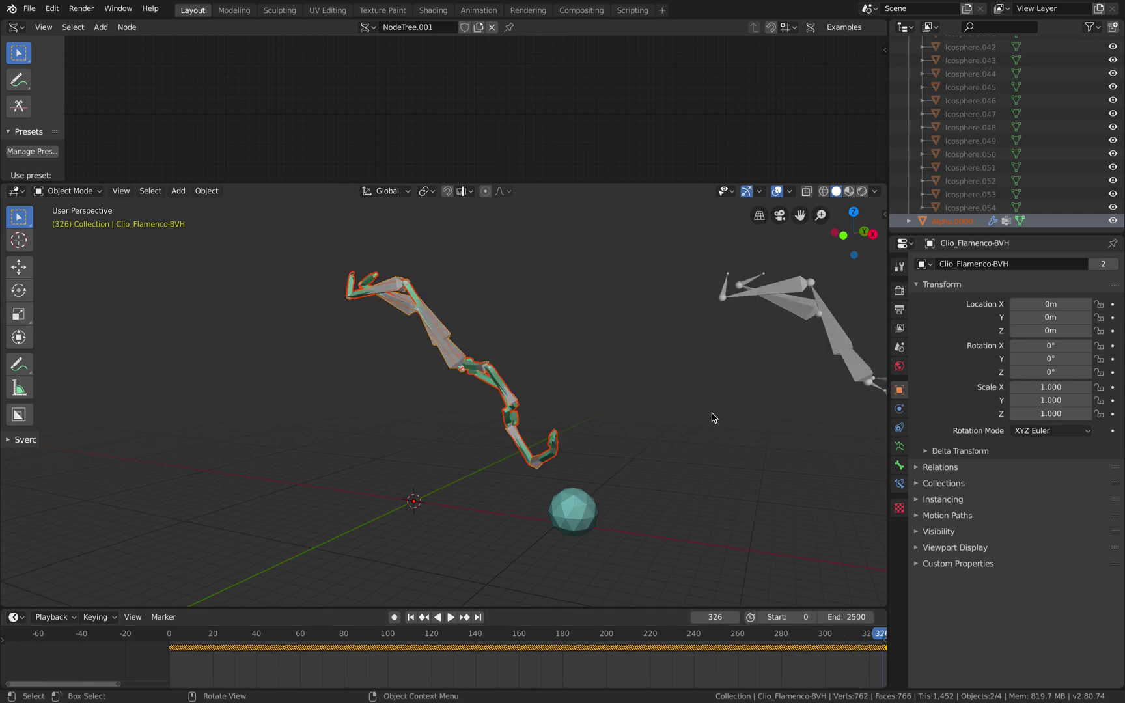
pyautogui.press('space')
pyautogui.scroll(-2, 782, 646)
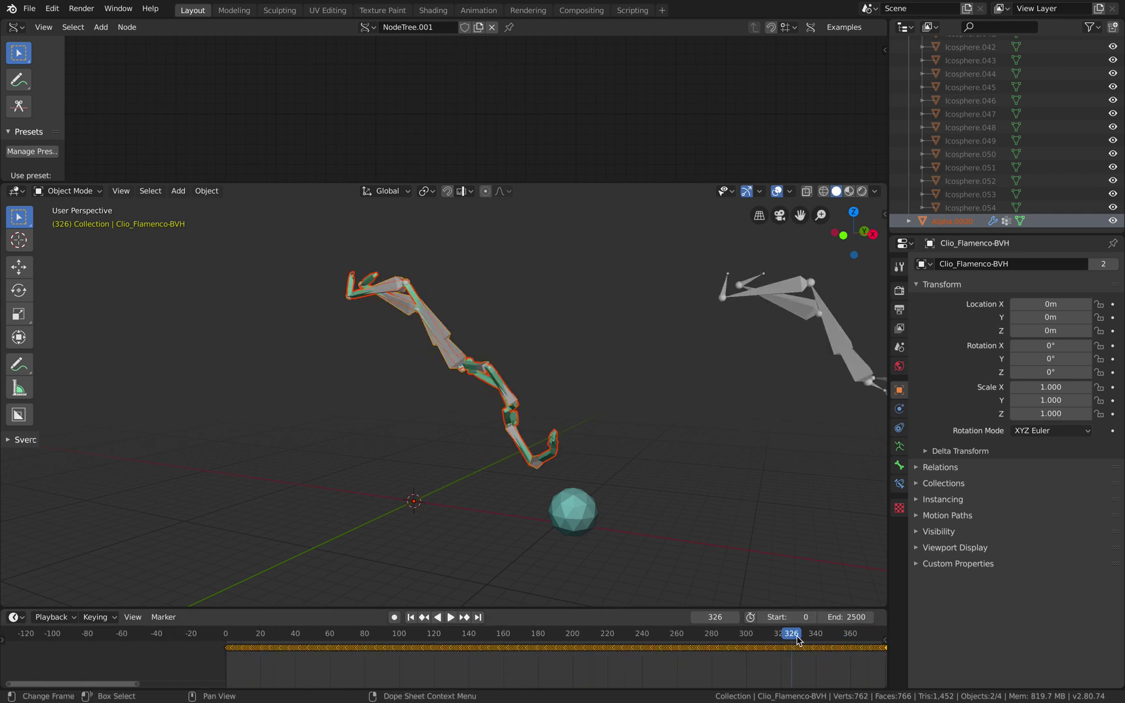
# Scrub through the animation to check the mesh deformation at different poses, stopping at frame 733
pyautogui.moveTo(797, 640); pyautogui.dragTo(37, 545)
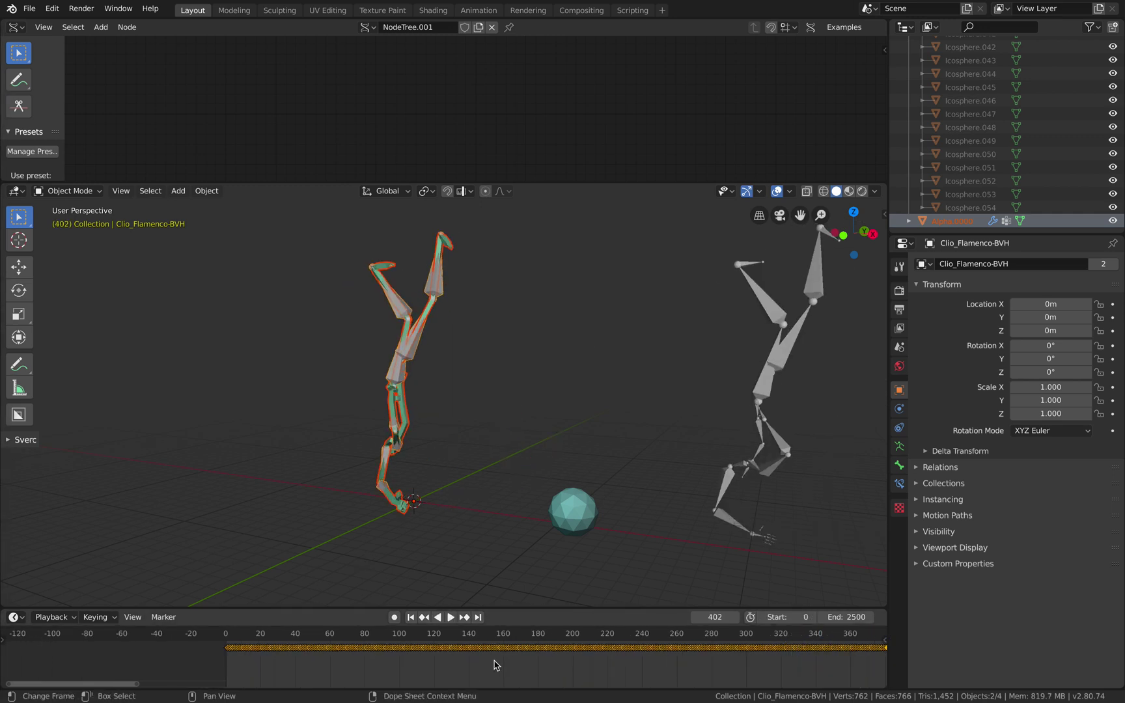
pyautogui.hscroll(10, 494, 662)
pyautogui.moveTo(629, 631); pyautogui.dragTo(877, 596)
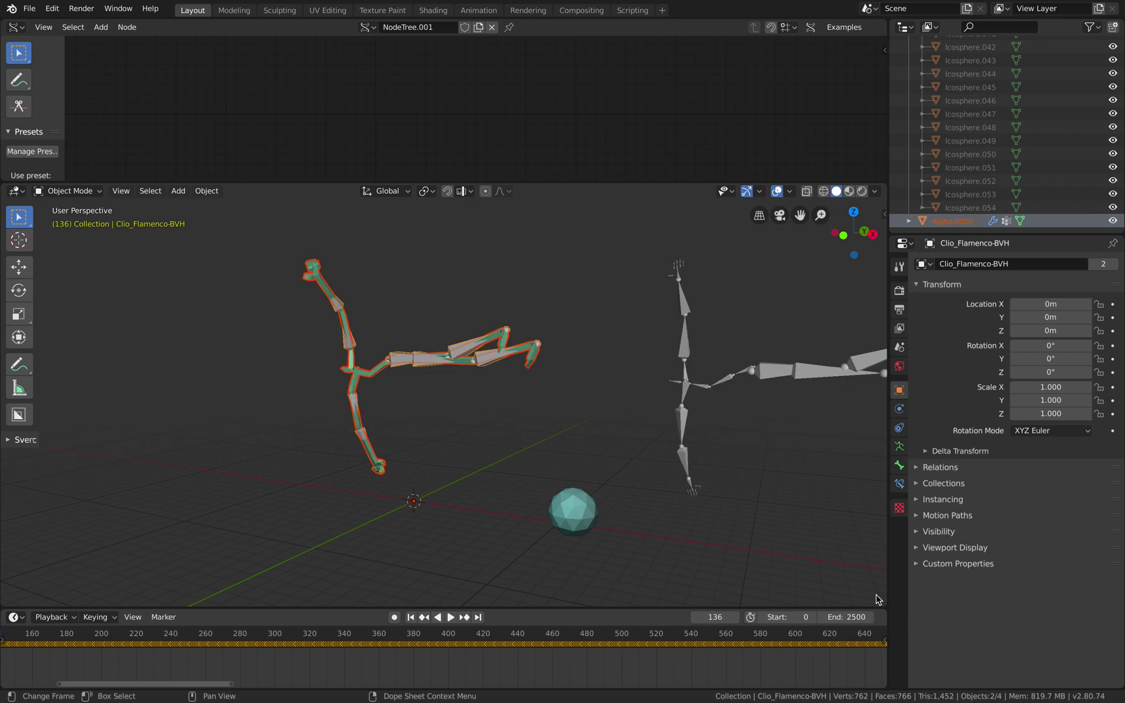
pyautogui.moveTo(829, 632); pyautogui.dragTo(140, 632)
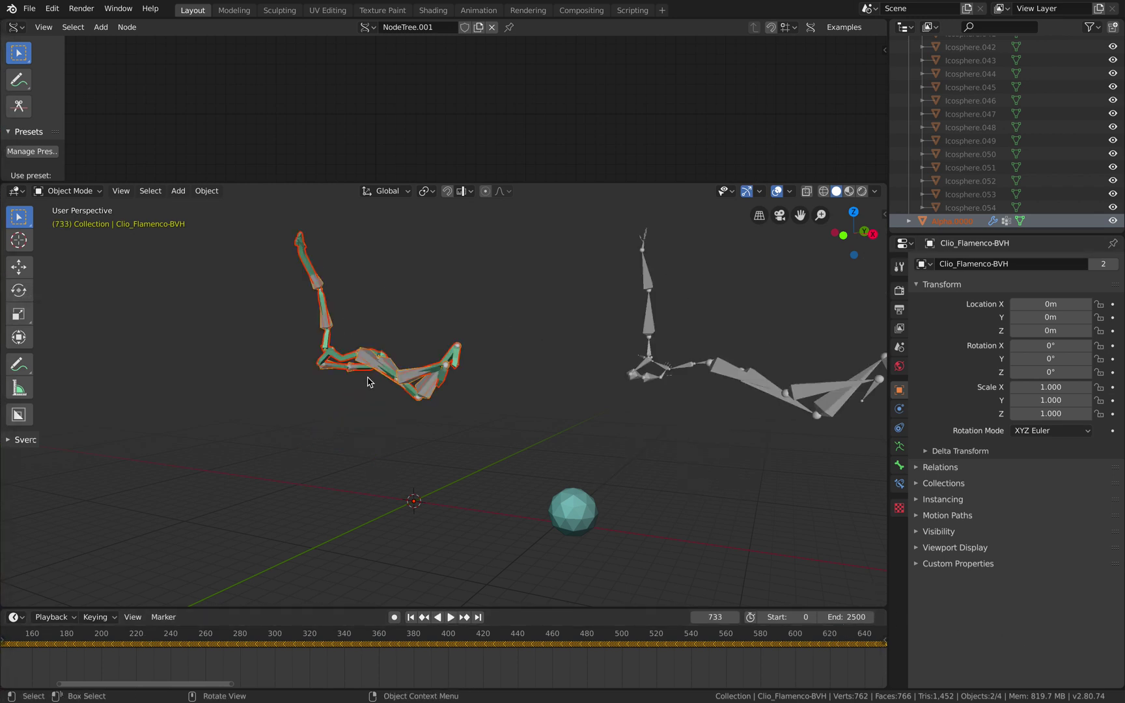
# Select the Alpha.0000 mesh and inspect its fit to the bones up close from several angles
pyautogui.moveTo(368, 382); pyautogui.dragTo(306, 391, button='middle')
pyautogui.click(309, 363)
pyautogui.moveTo(357, 361); pyautogui.dragTo(502, 427, button='middle')
pyautogui.moveTo(567, 494); pyautogui.dragTo(615, 510, button='middle')
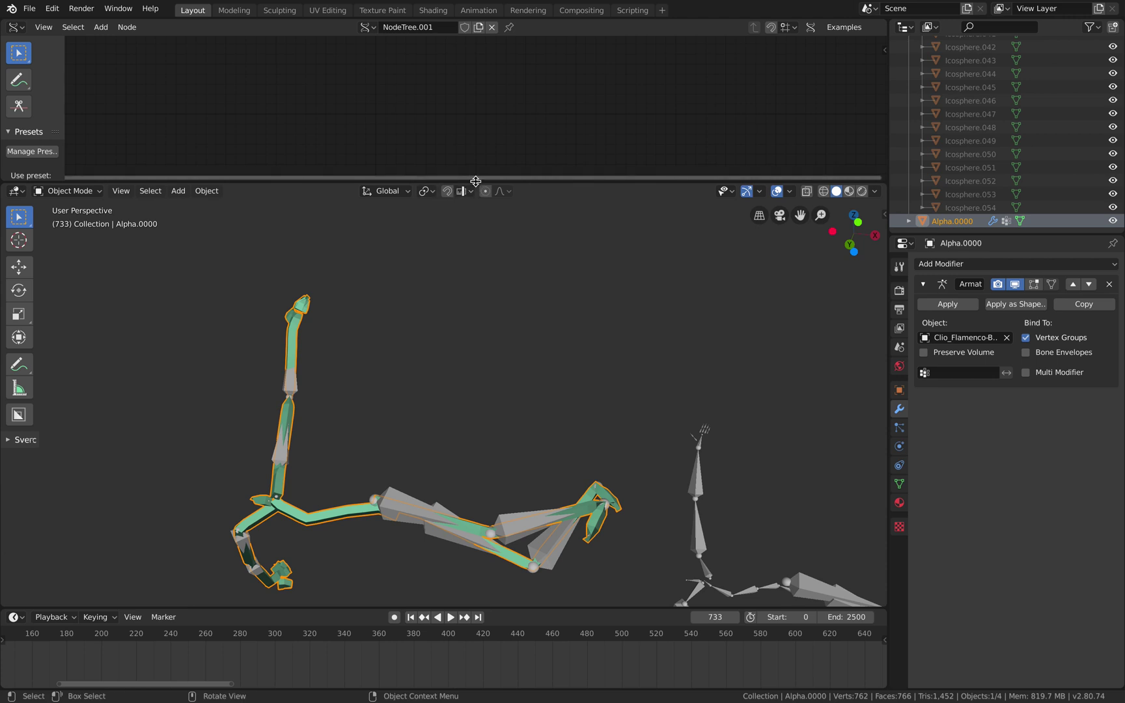
# Enlarge the node editor and select the flamenco armature and the Alpha.0000 mesh in turn to compare them
pyautogui.moveTo(476, 181); pyautogui.dragTo(475, 242)
pyautogui.click(391, 537)
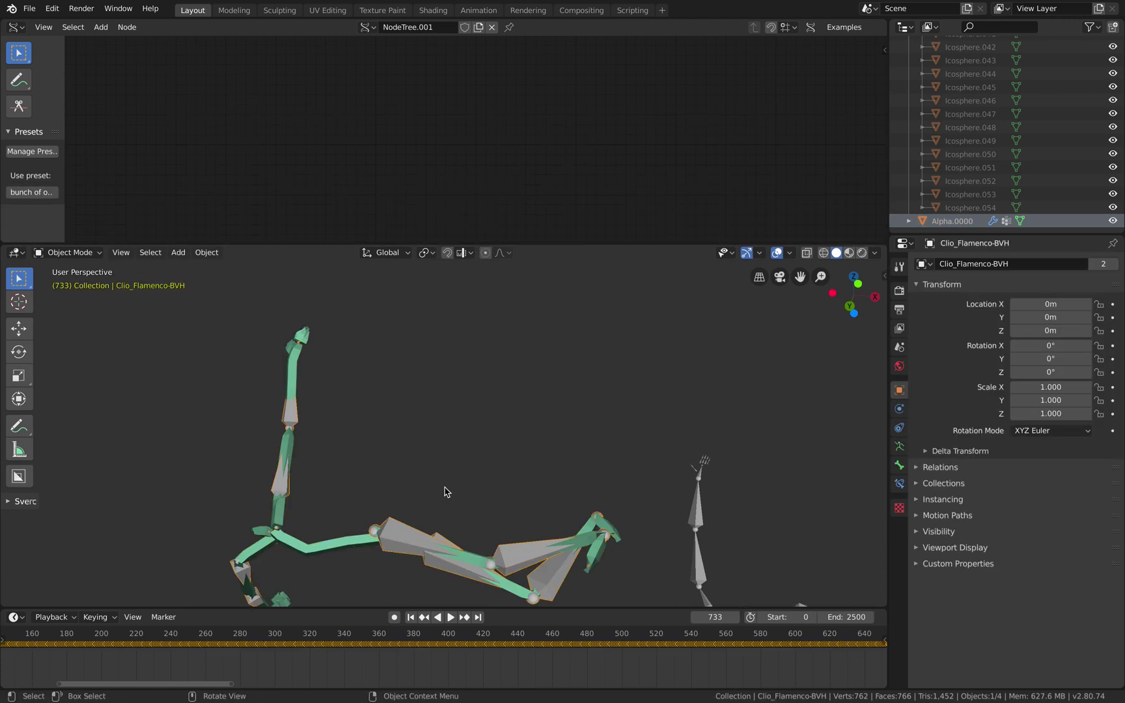
pyautogui.moveTo(445, 491); pyautogui.dragTo(514, 471, button='middle')
pyautogui.click(514, 470)
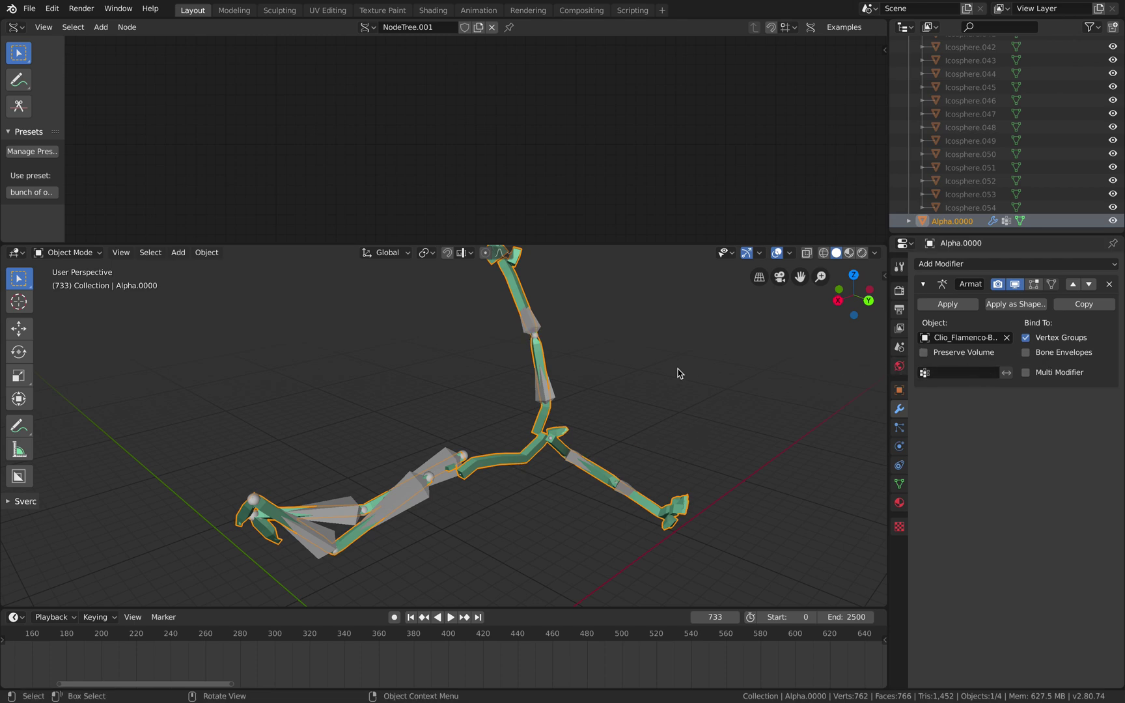
# Switch to Safari to view the Sverchok armature node examples and DanceDB's Other Performances list, and return to Blender
pyautogui.hotkey('ctrl', 'Right')
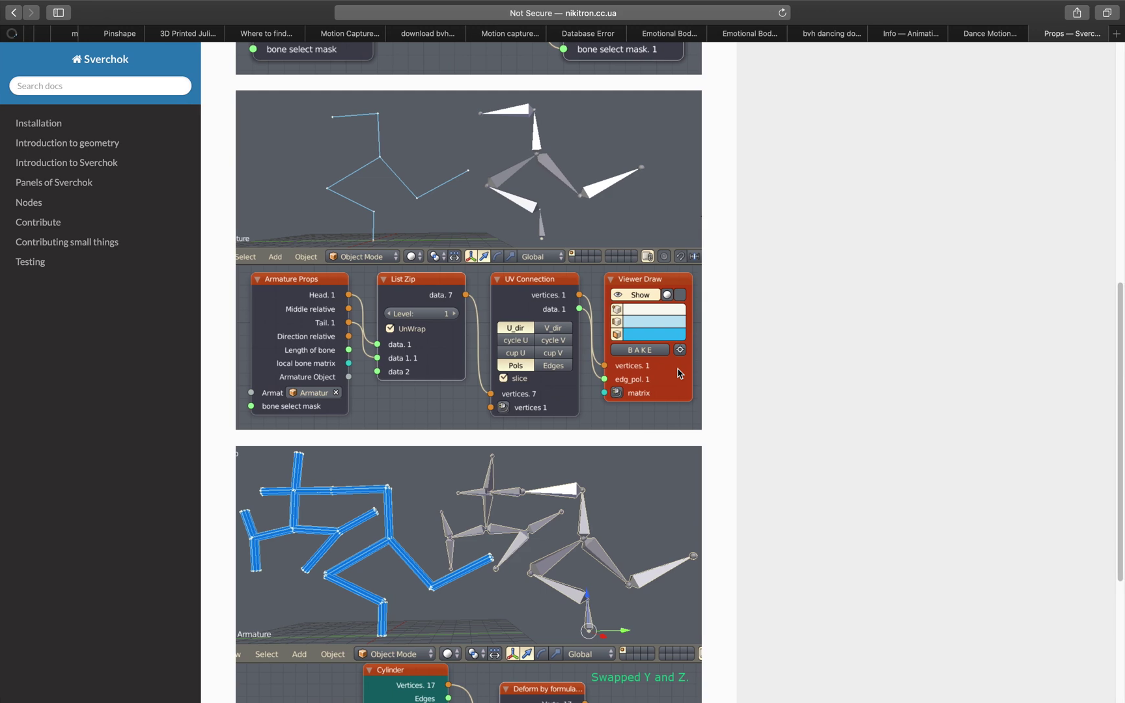
pyautogui.scroll(15, 678, 373)
pyautogui.click(987, 34)
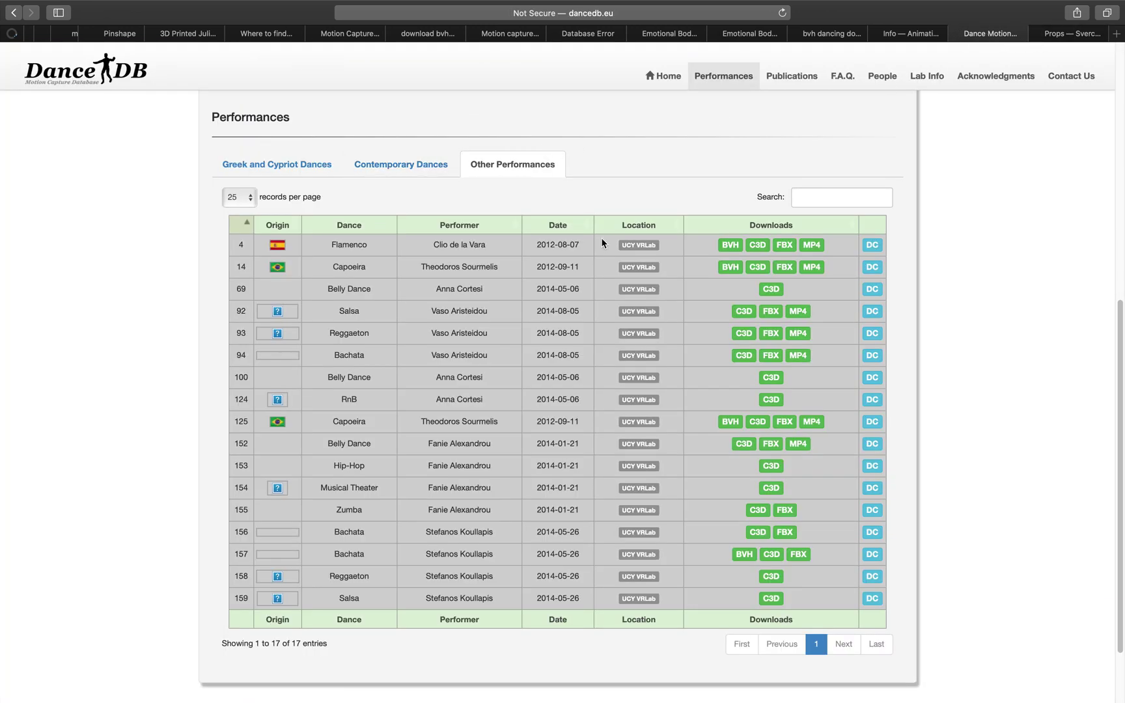
pyautogui.hotkey('ctrl', 'Left')
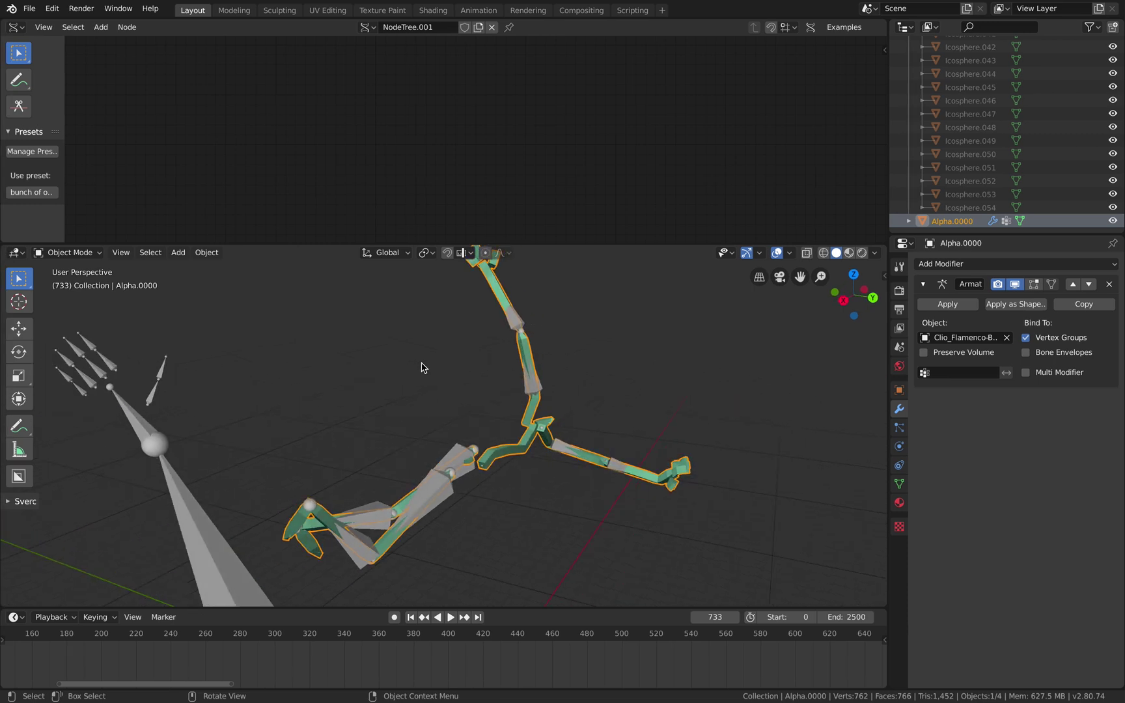
# Examine the hand, finger and arm bones of the second, unskinned armature
pyautogui.moveTo(305, 377); pyautogui.dragTo(306, 375, button='middle')
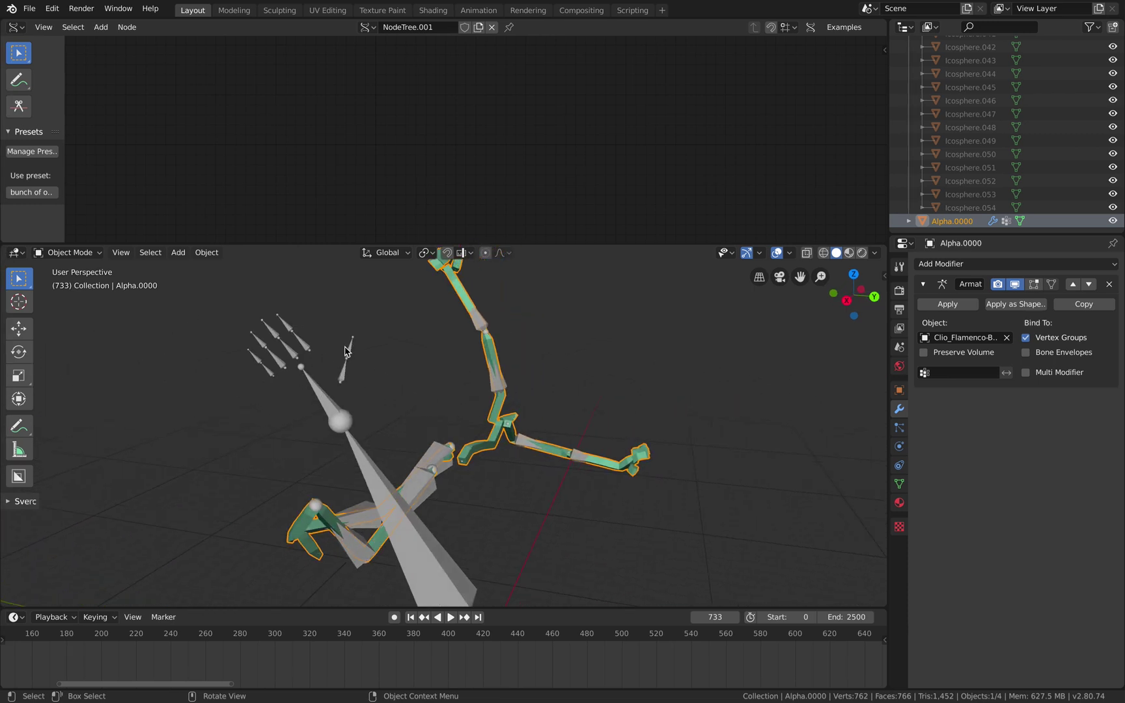
pyautogui.hscroll(5, 453, 371)
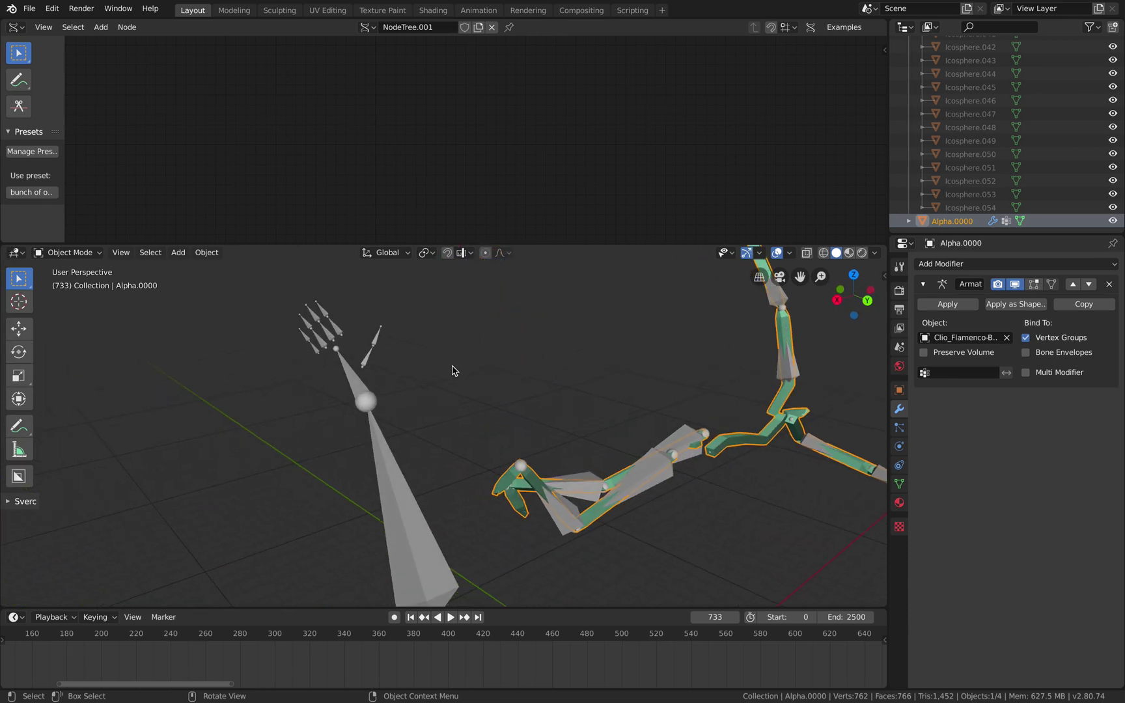
pyautogui.hscroll(6, 454, 370)
pyautogui.hscroll(8, 467, 367)
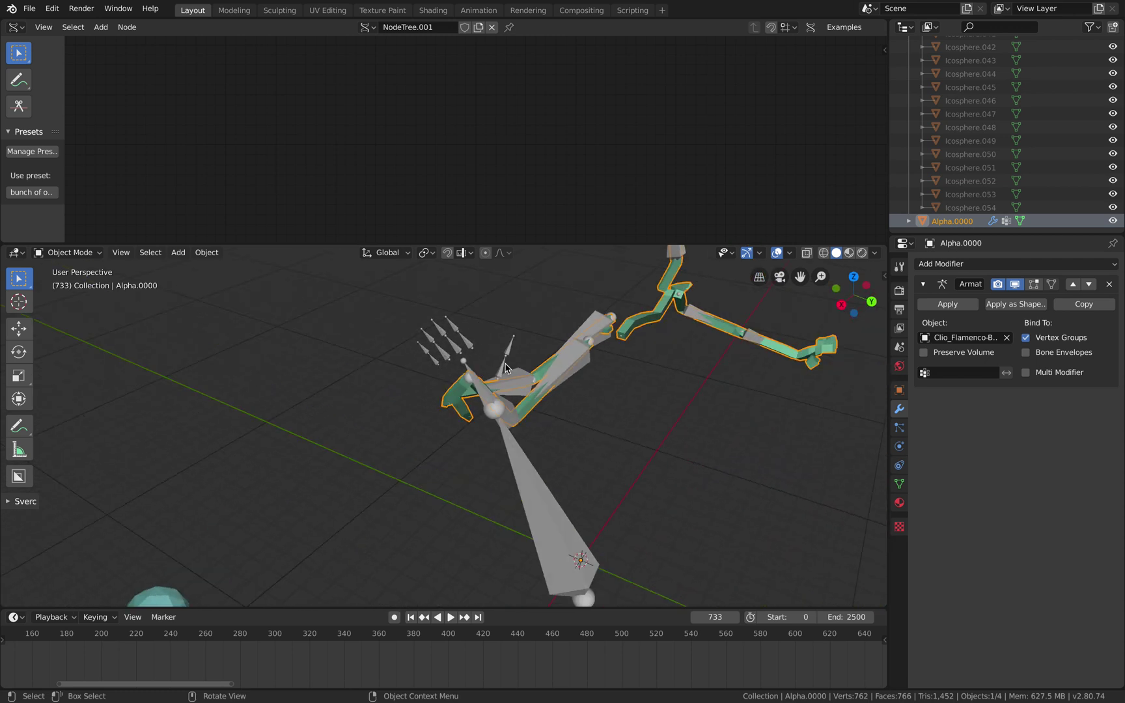
pyautogui.keyDown('shift'); pyautogui.scroll(-5, 651, 304); pyautogui.keyUp('shift')
pyautogui.hscroll(8, 485, 407)
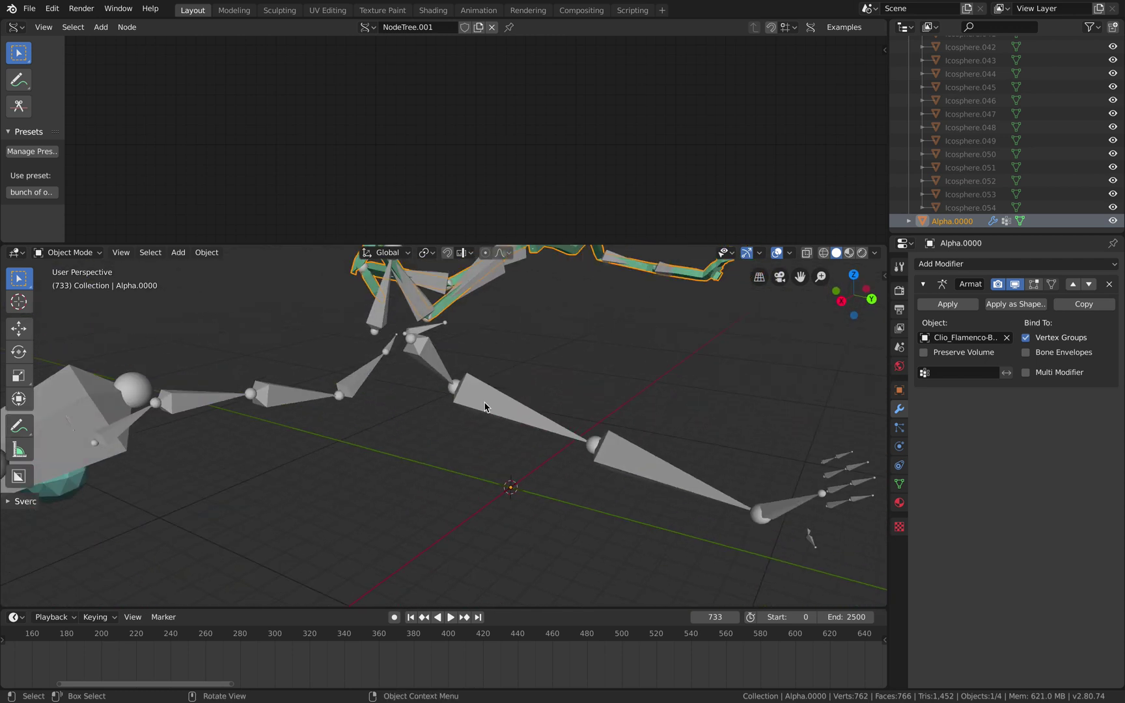
# Switch to the macOS desktop, search Spotlight for "robot usdz" and "robot", and check the robot, robotX and robotORI documents
pyautogui.hotkey('ctrl', 'Left')
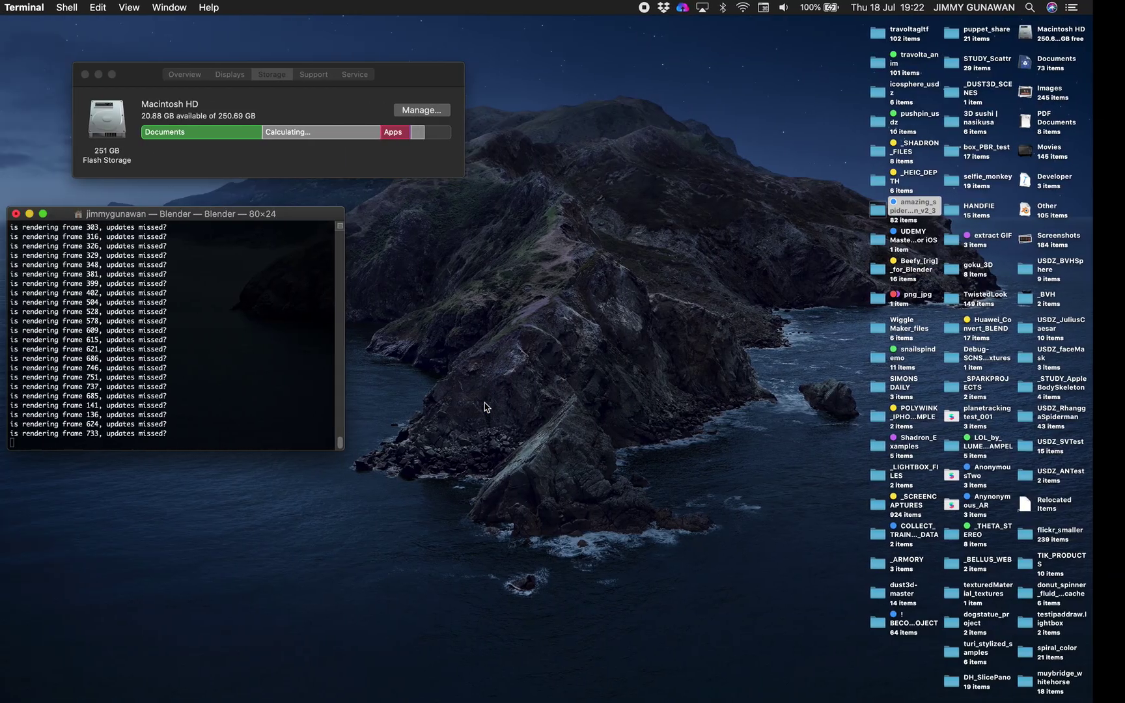
pyautogui.click(1061, 7)
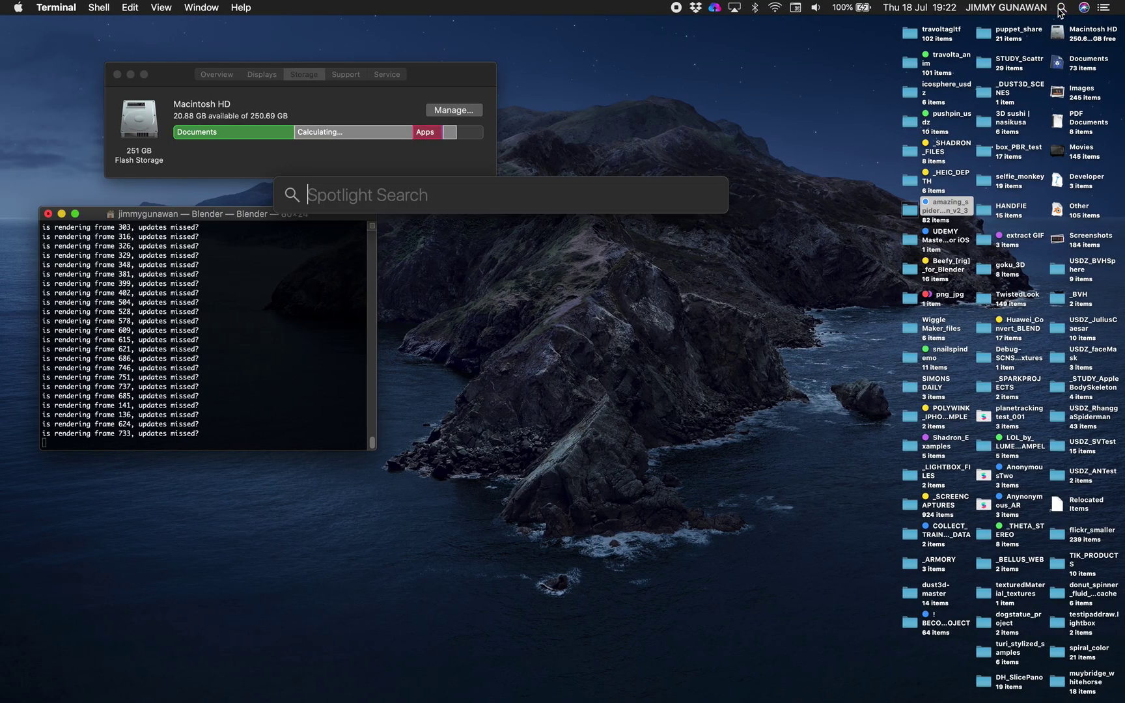
pyautogui.write('robot usdz')
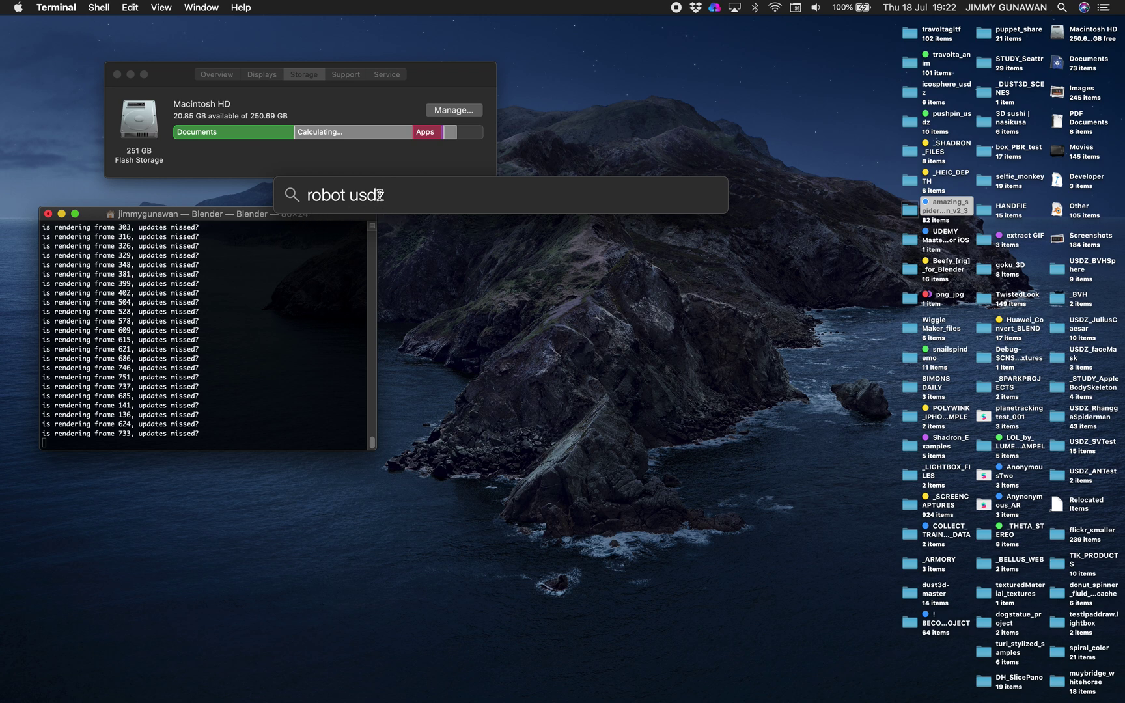
pyautogui.tripleClick(379, 195)
pyautogui.write('robot')
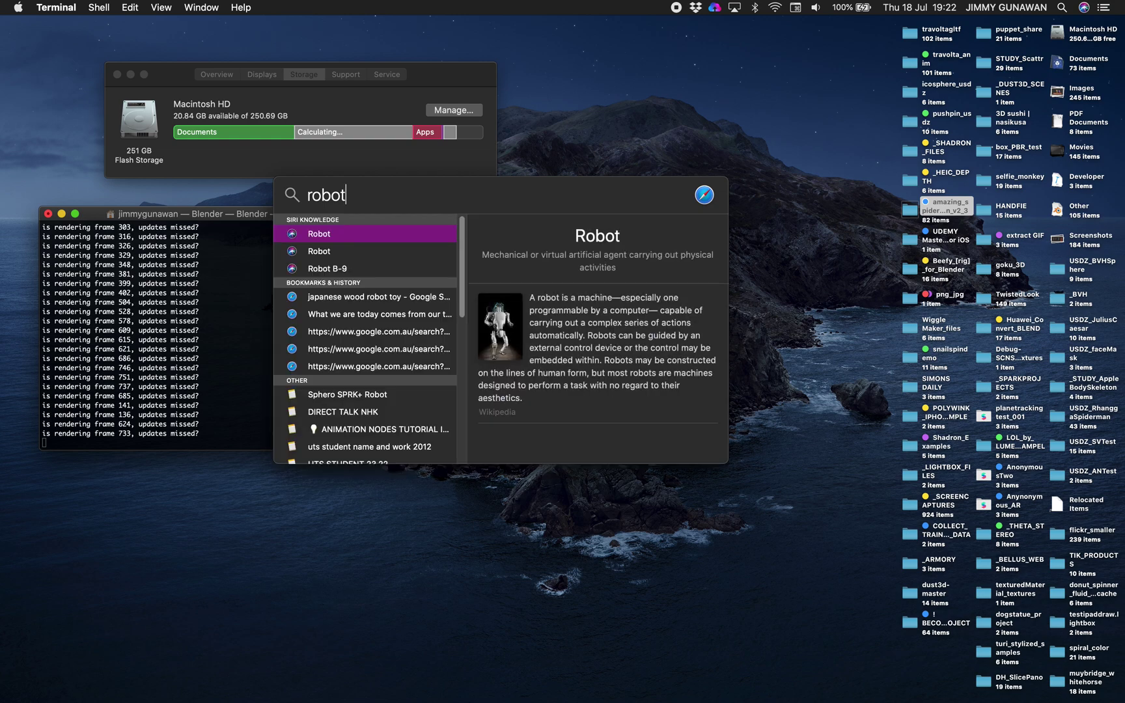
pyautogui.scroll(-10, 357, 331)
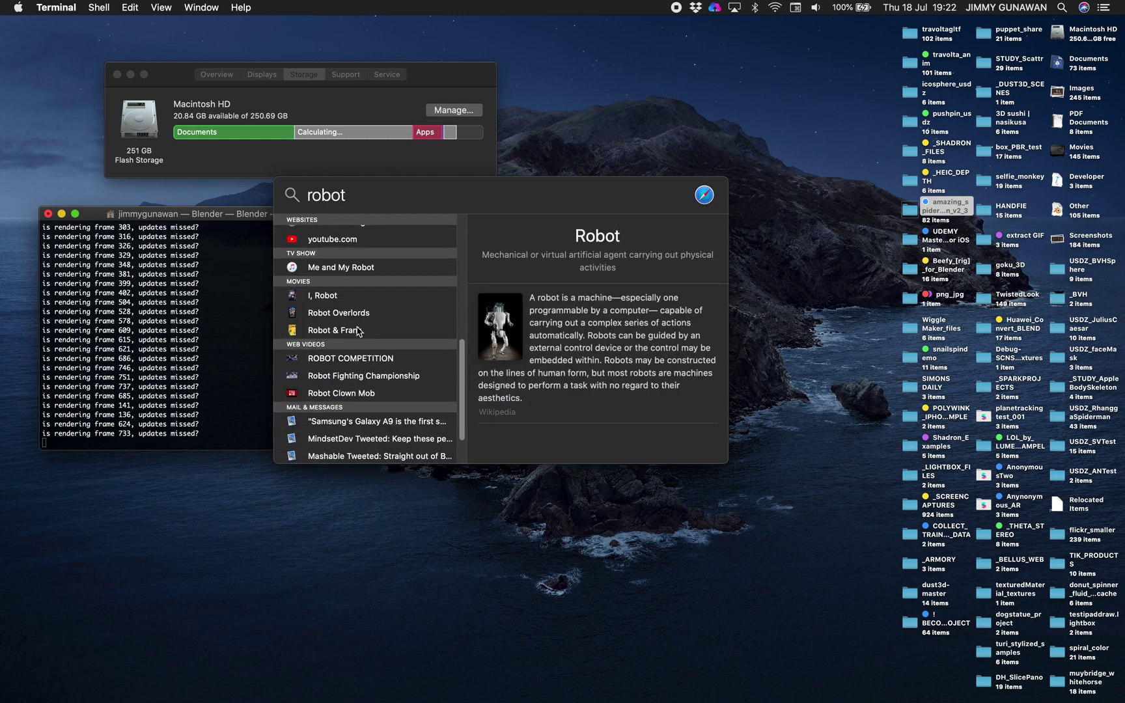
pyautogui.scroll(10, 357, 417)
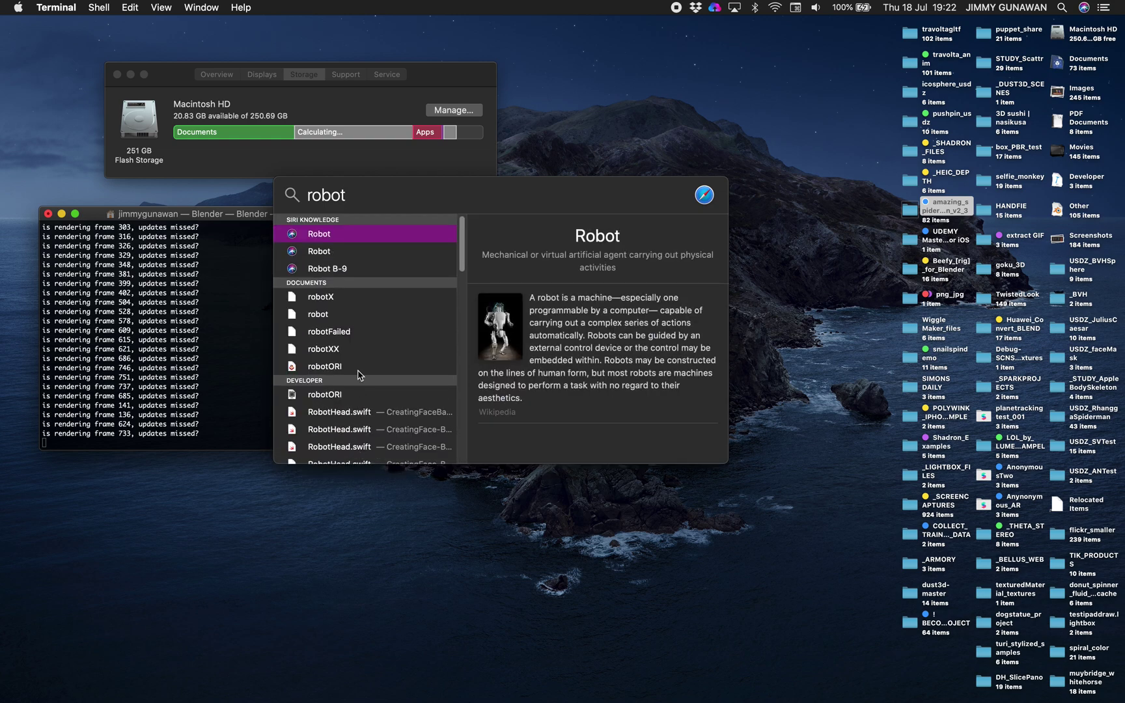
pyautogui.click(355, 316)
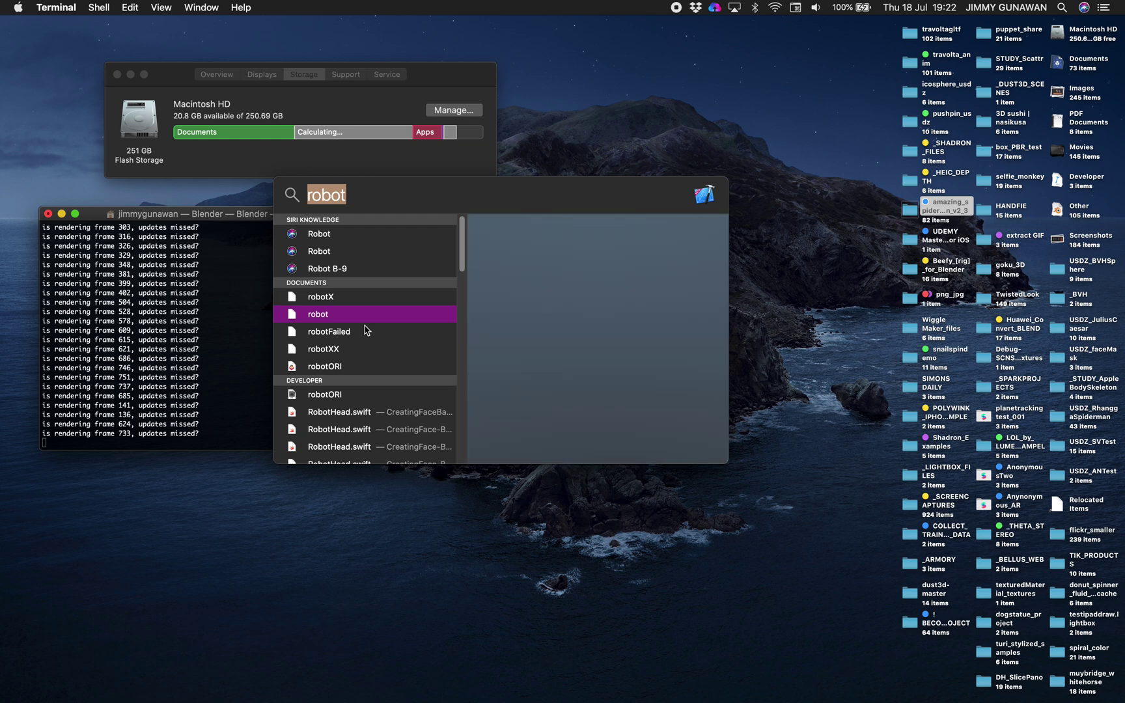
pyautogui.click(401, 298)
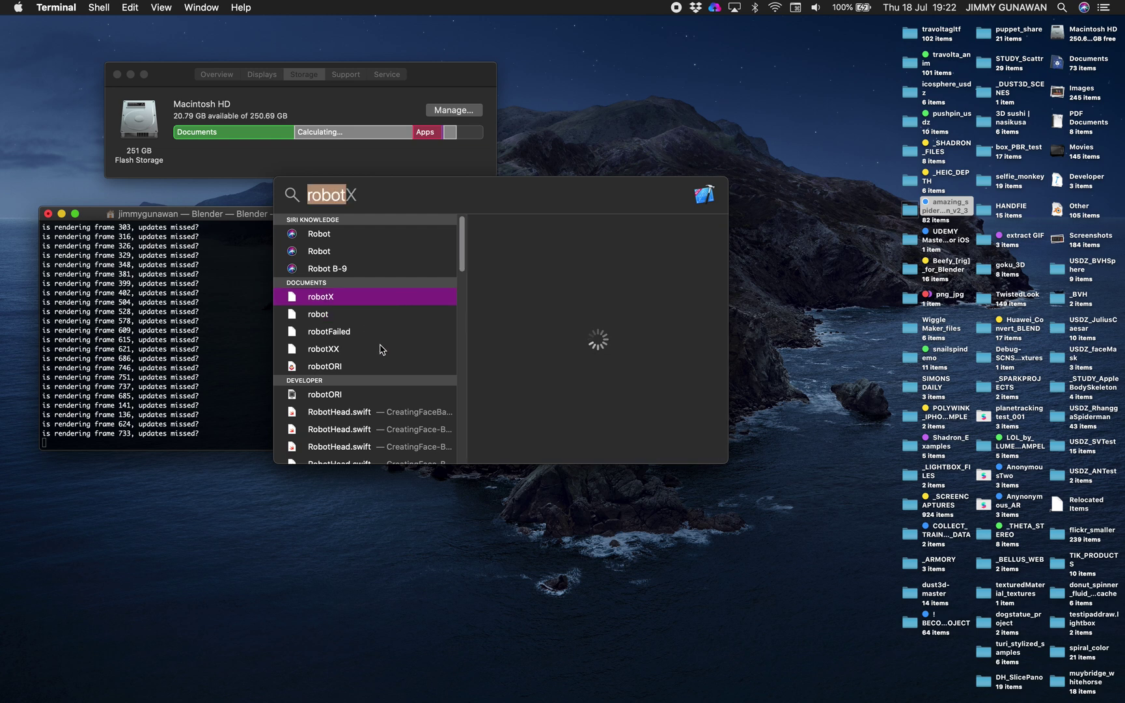
pyautogui.click(372, 367)
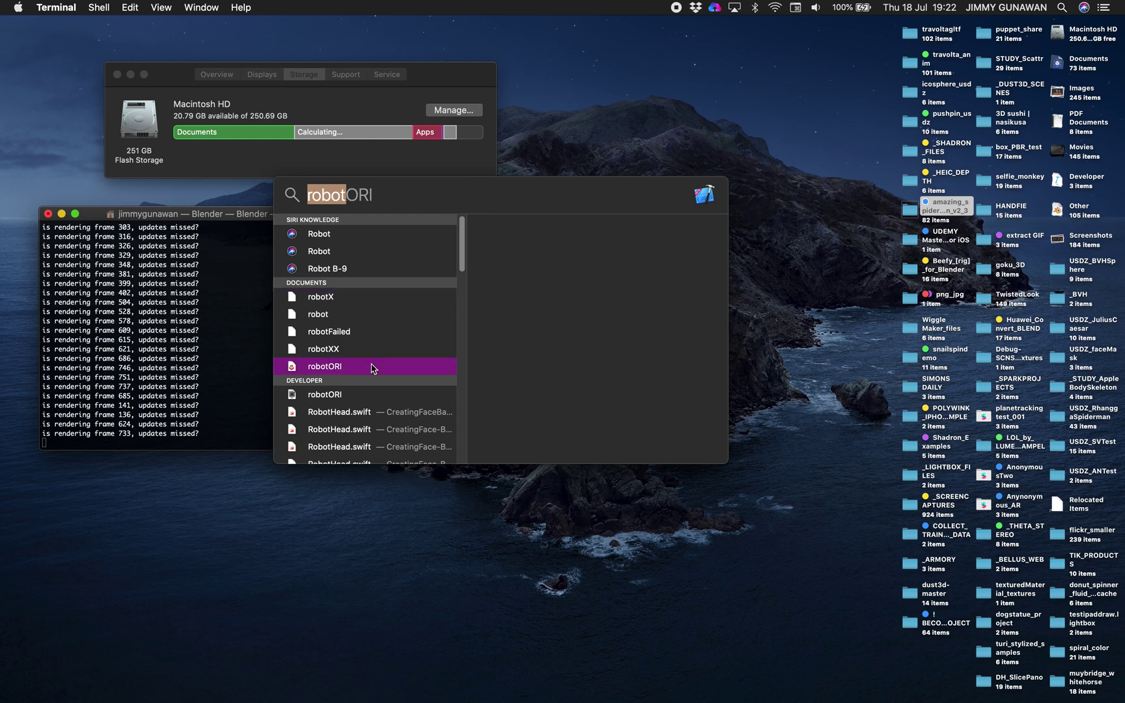
pyautogui.press('BackSpace')
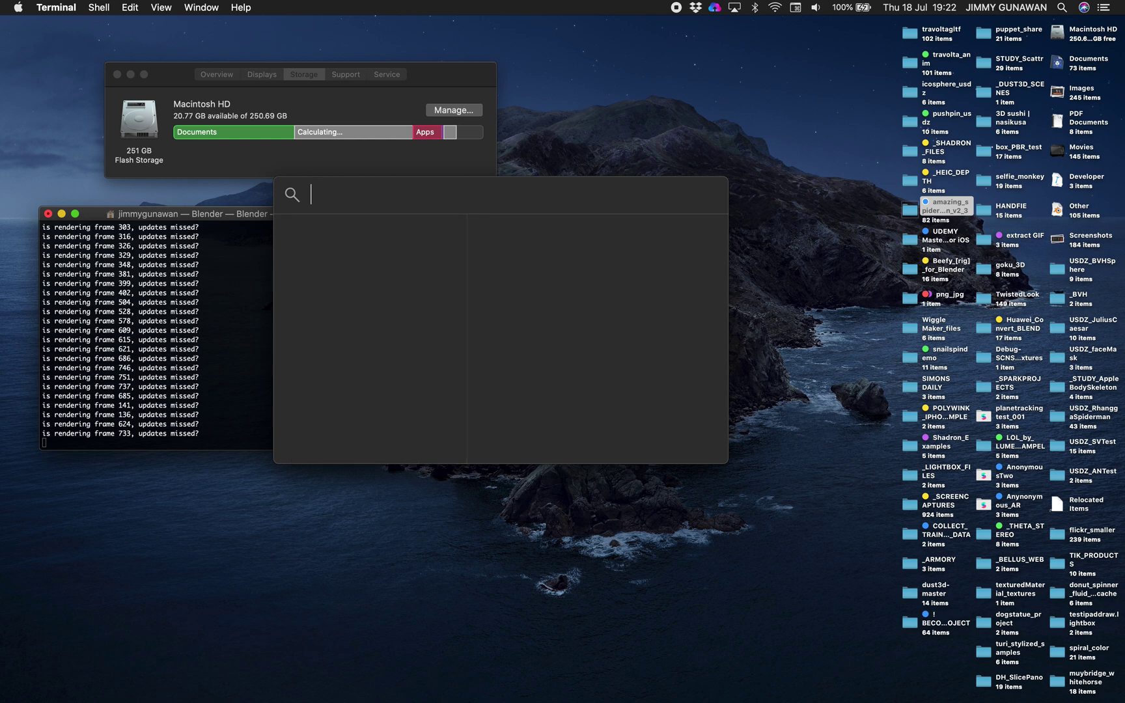
pyautogui.click(584, 158)
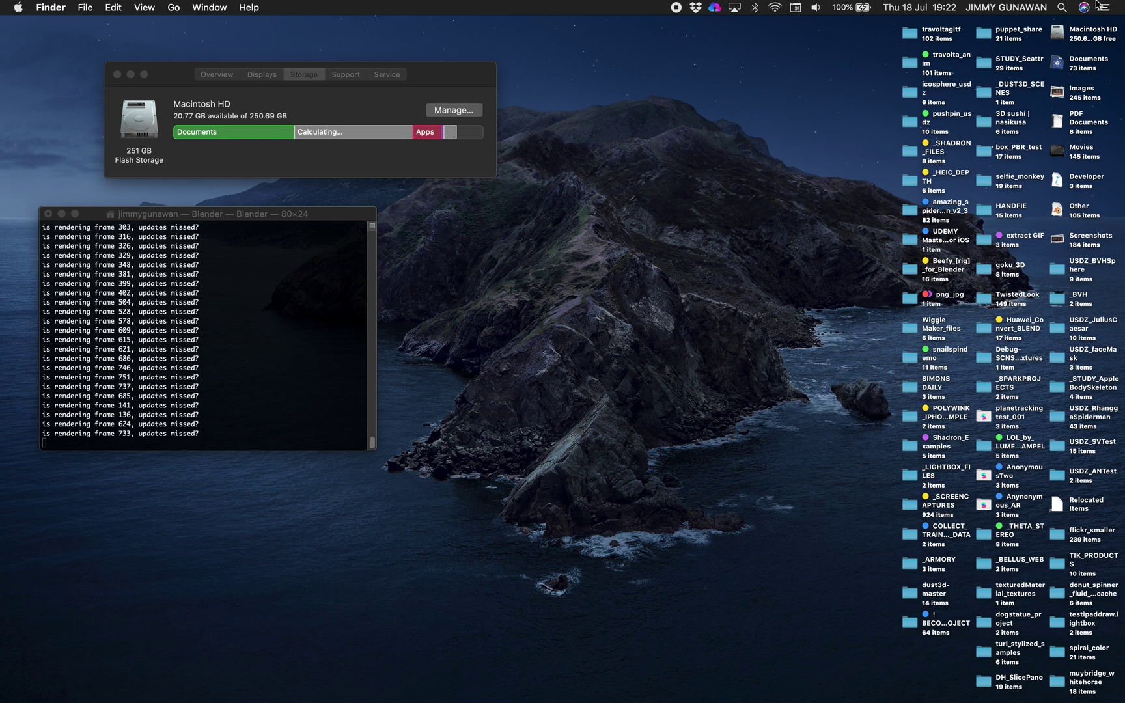
# Search Spotlight for "robot" again and show all matches in a Finder window
pyautogui.click(1064, 2)
pyautogui.write('robot')
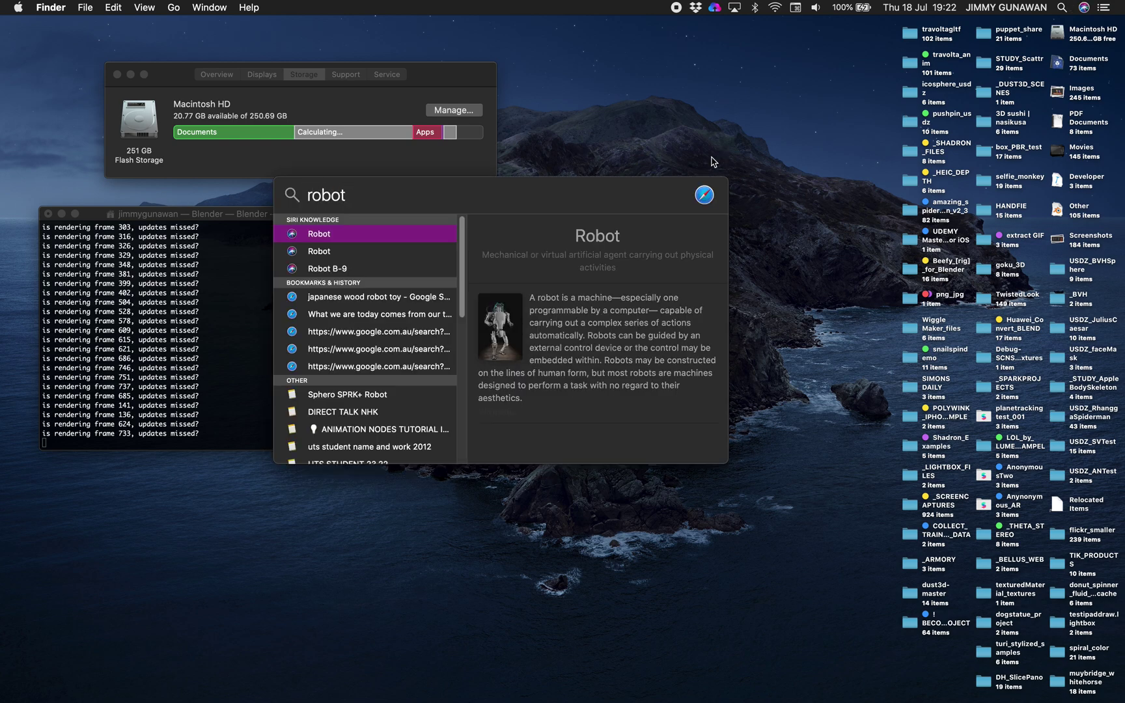
pyautogui.scroll(-5, 410, 384)
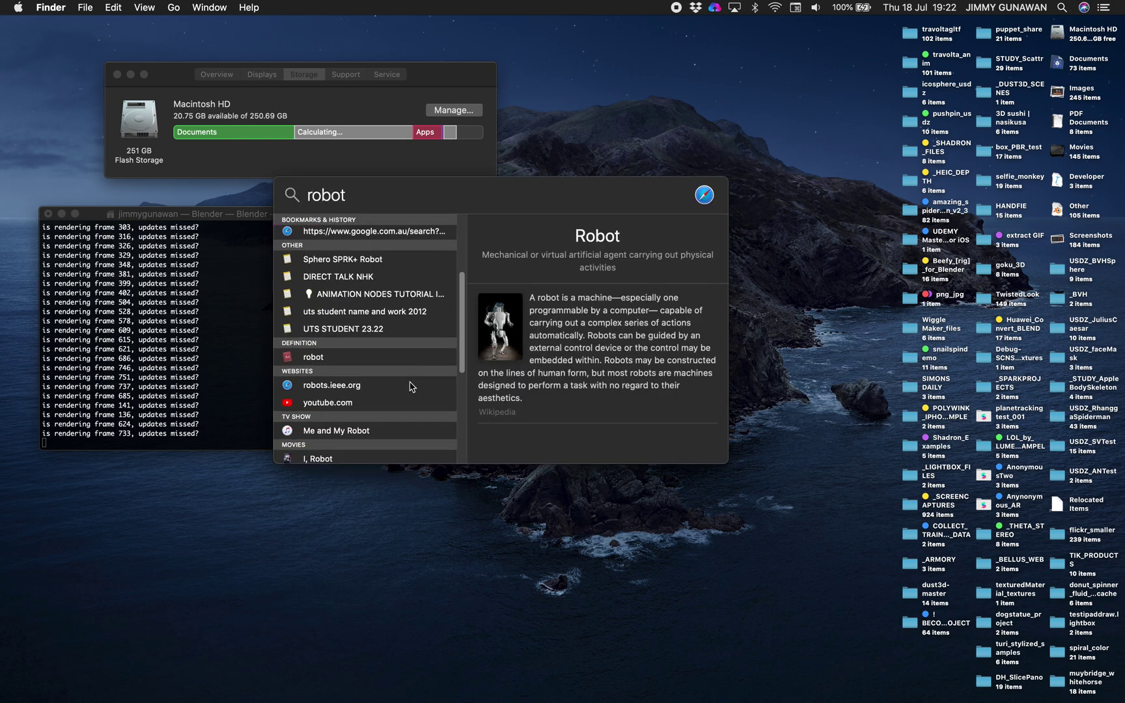
pyautogui.scroll(-5, 411, 386)
pyautogui.scroll(10, 390, 396)
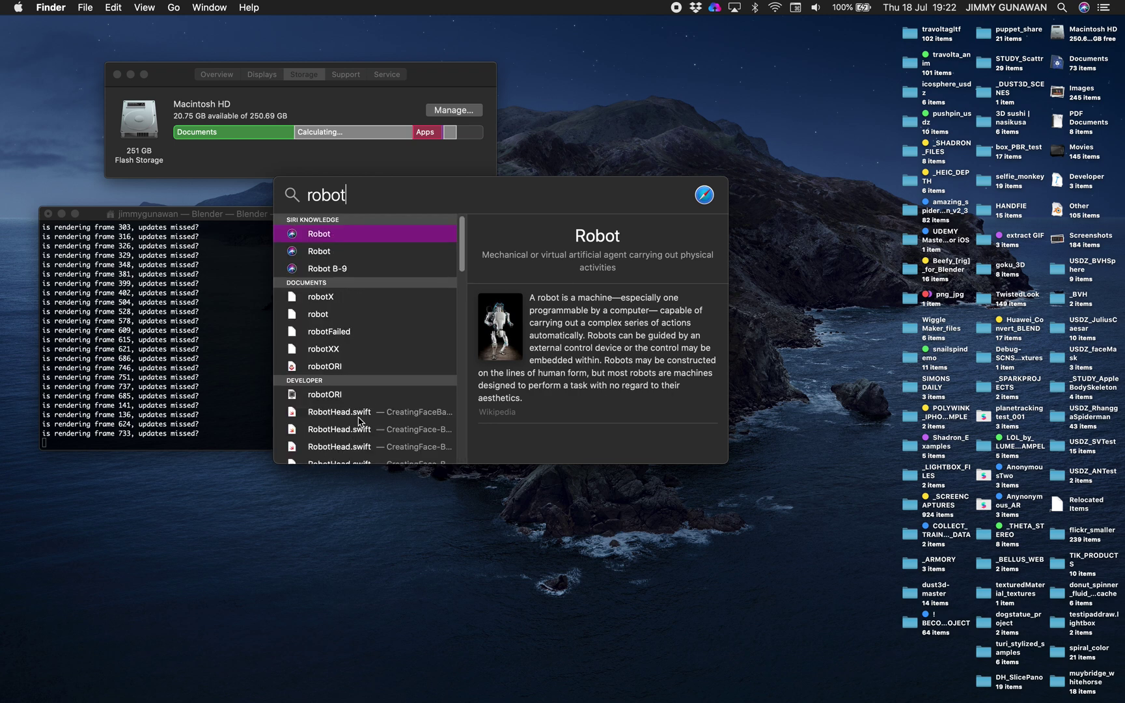
pyautogui.scroll(-10, 361, 443)
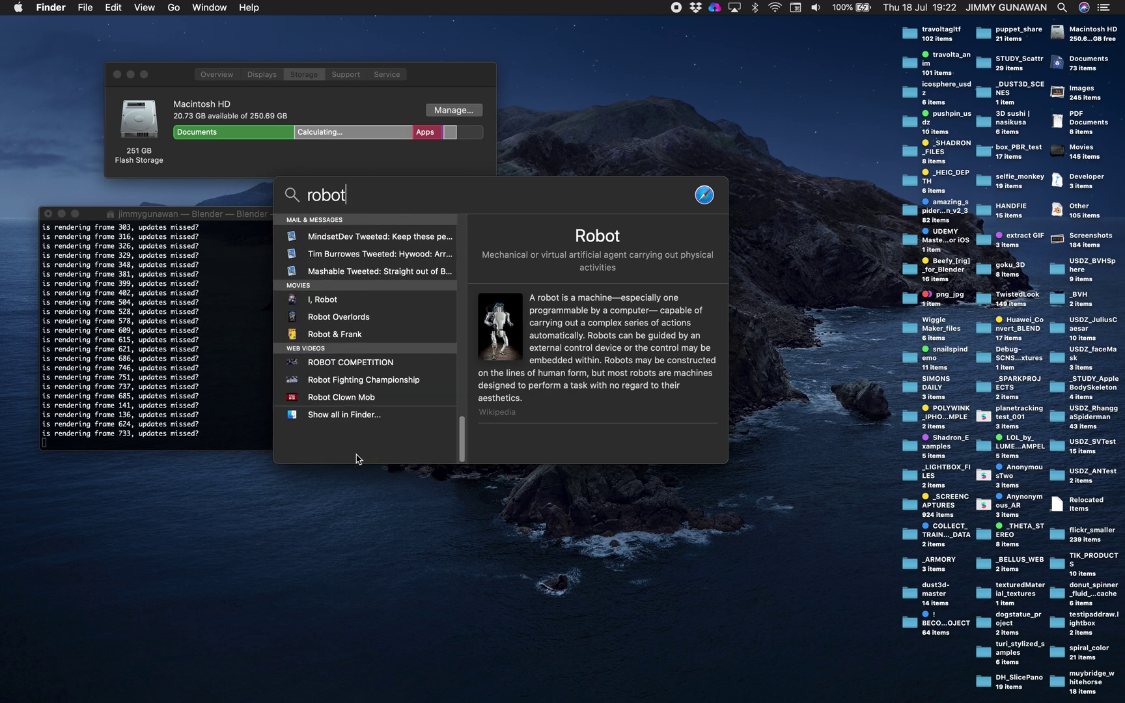
pyautogui.click(354, 455)
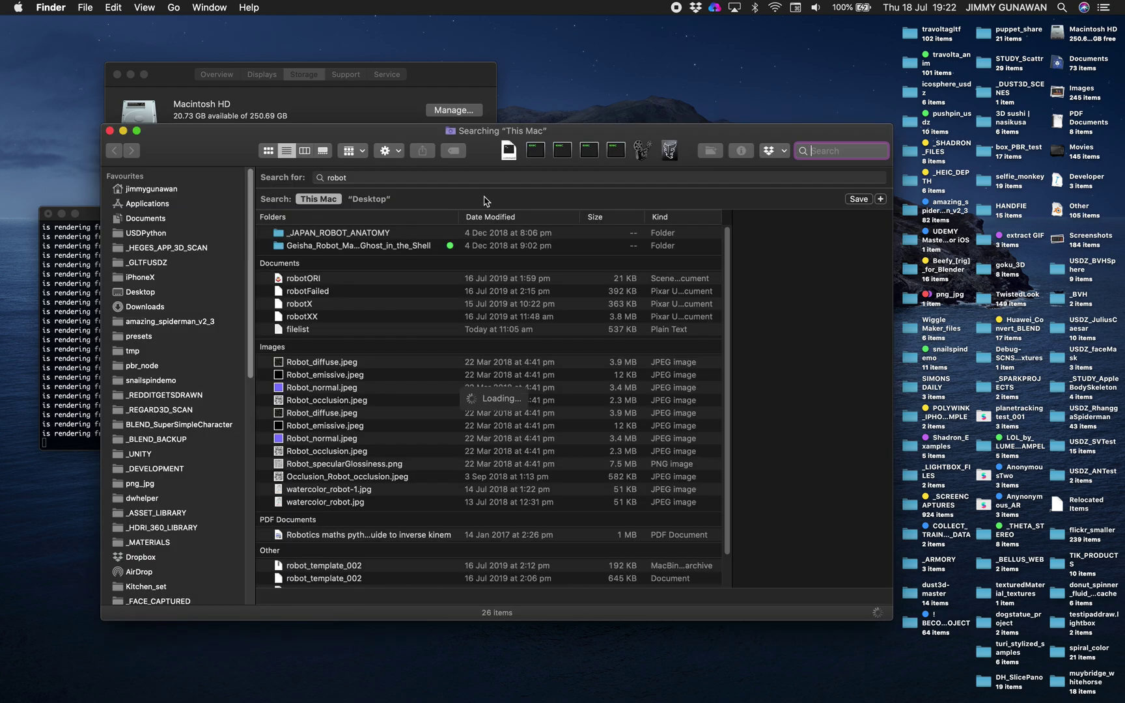
# Find robotORI.usd among the robotORI files and inspect its T-pose figure from different angles in Quick Look
pyautogui.click(346, 408)
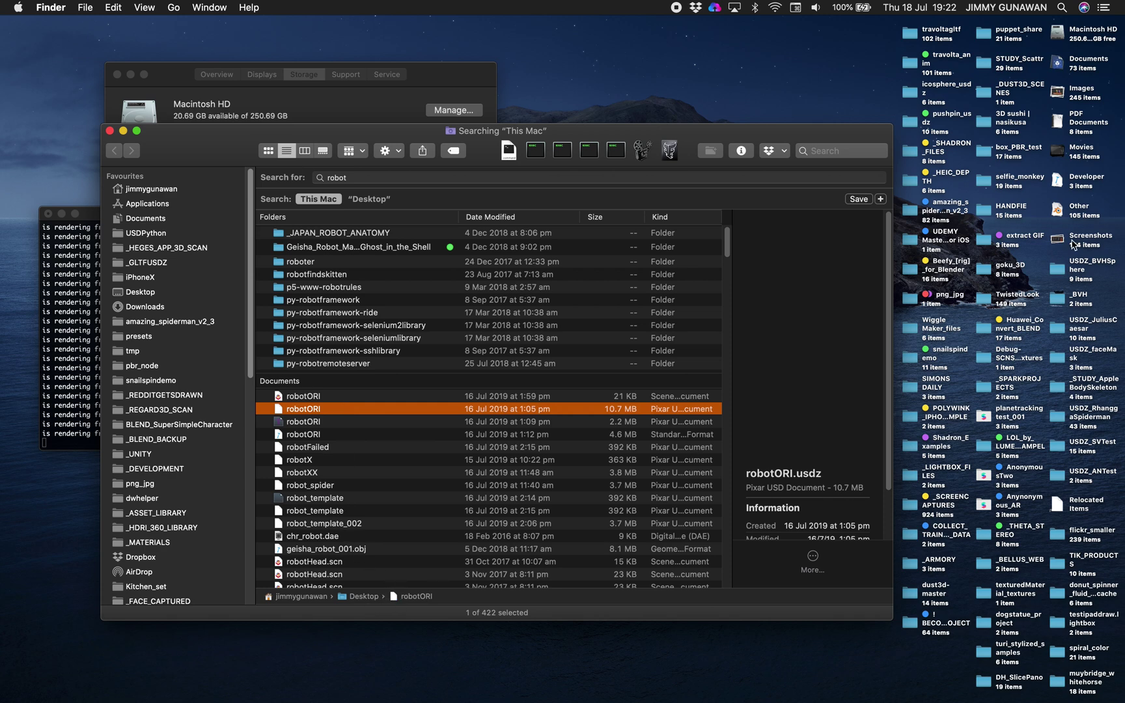
pyautogui.click(359, 423)
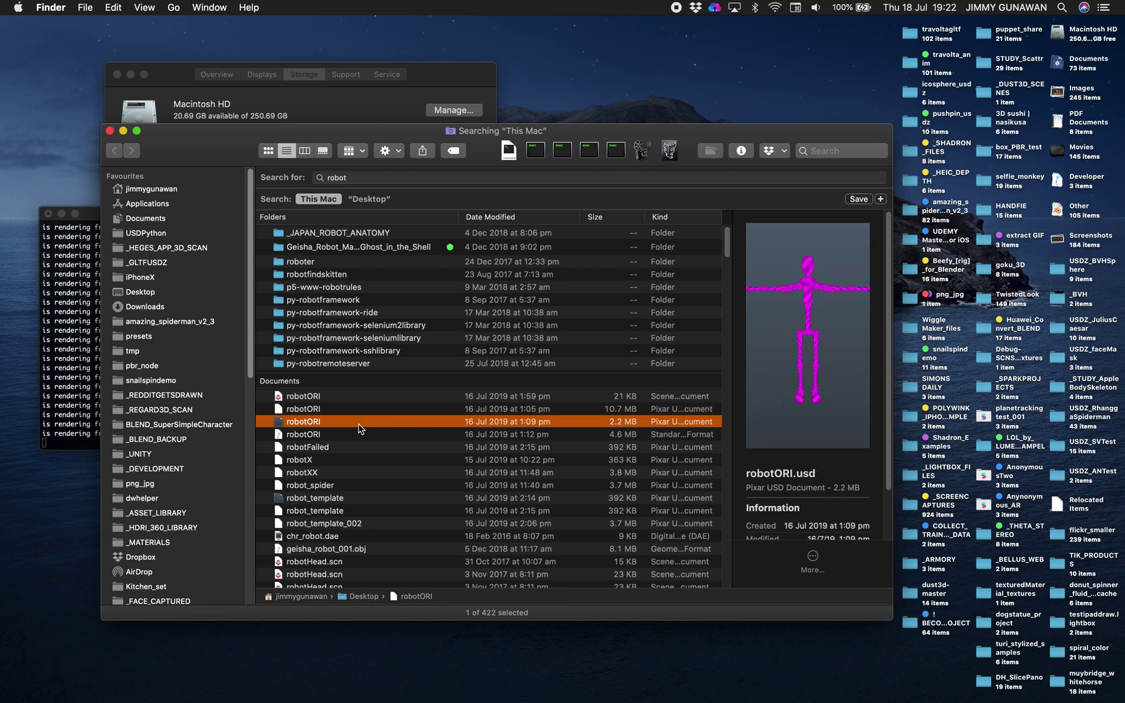
pyautogui.press('space')
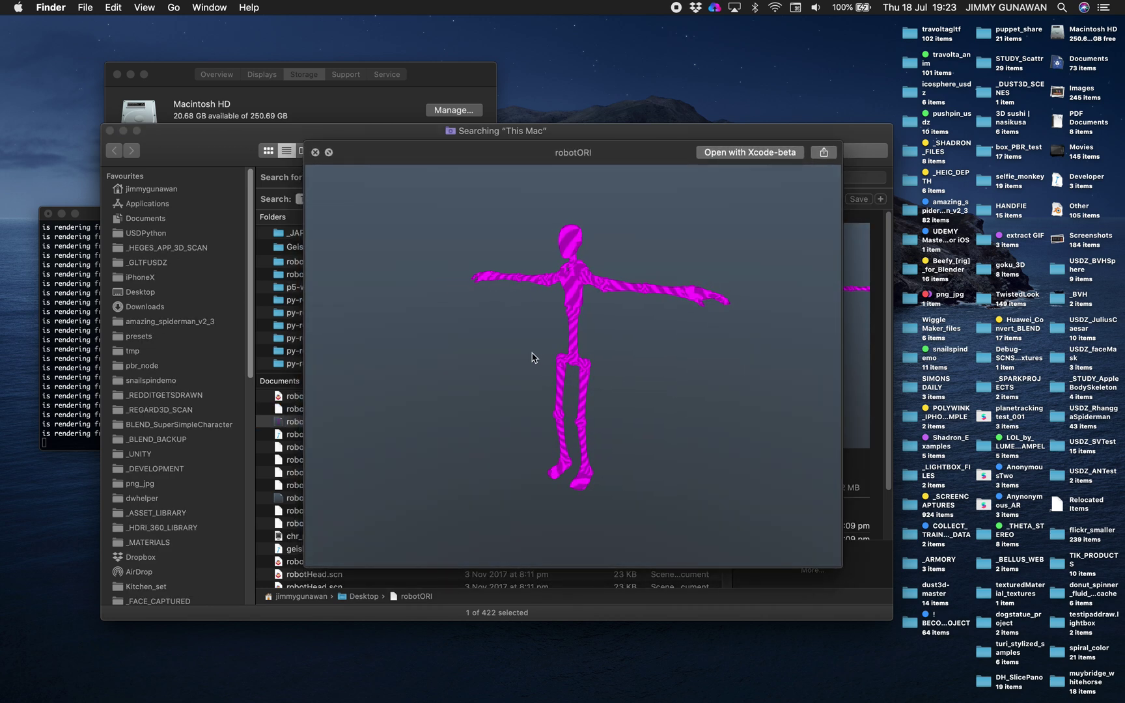
pyautogui.moveTo(531, 353); pyautogui.dragTo(440, 230)
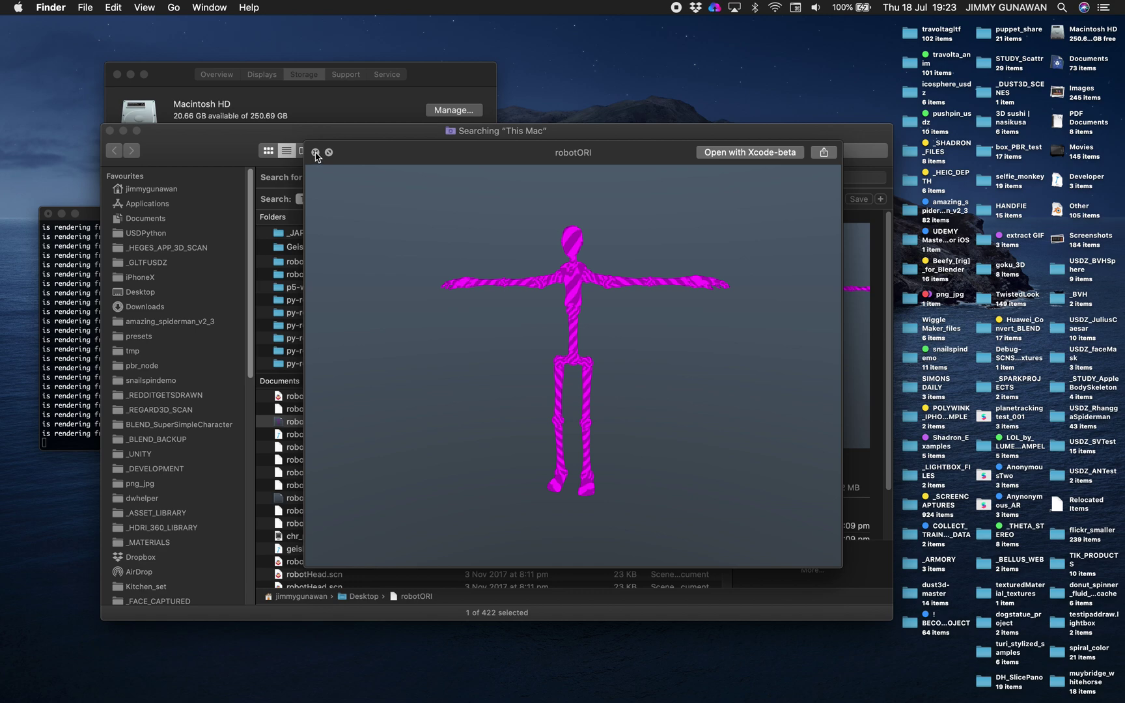
pyautogui.click(315, 152)
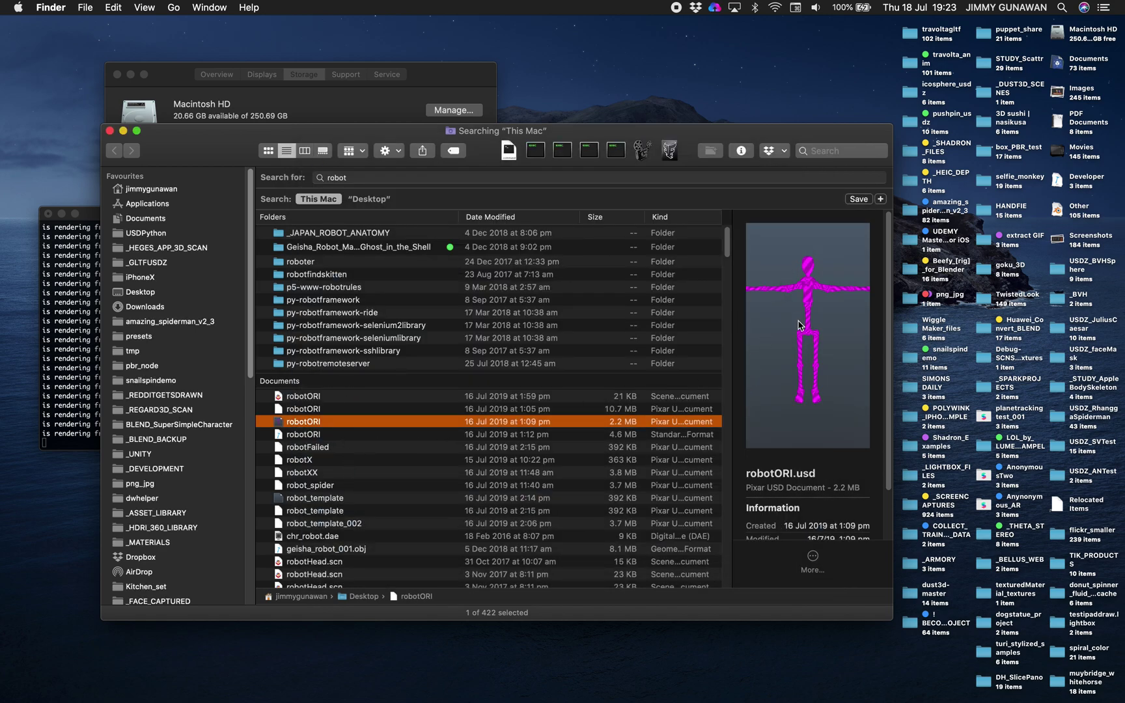
# Switch back to Blender and view the skinned and unskinned armatures together from farther away
pyautogui.hotkey('ctrl', 'Right')
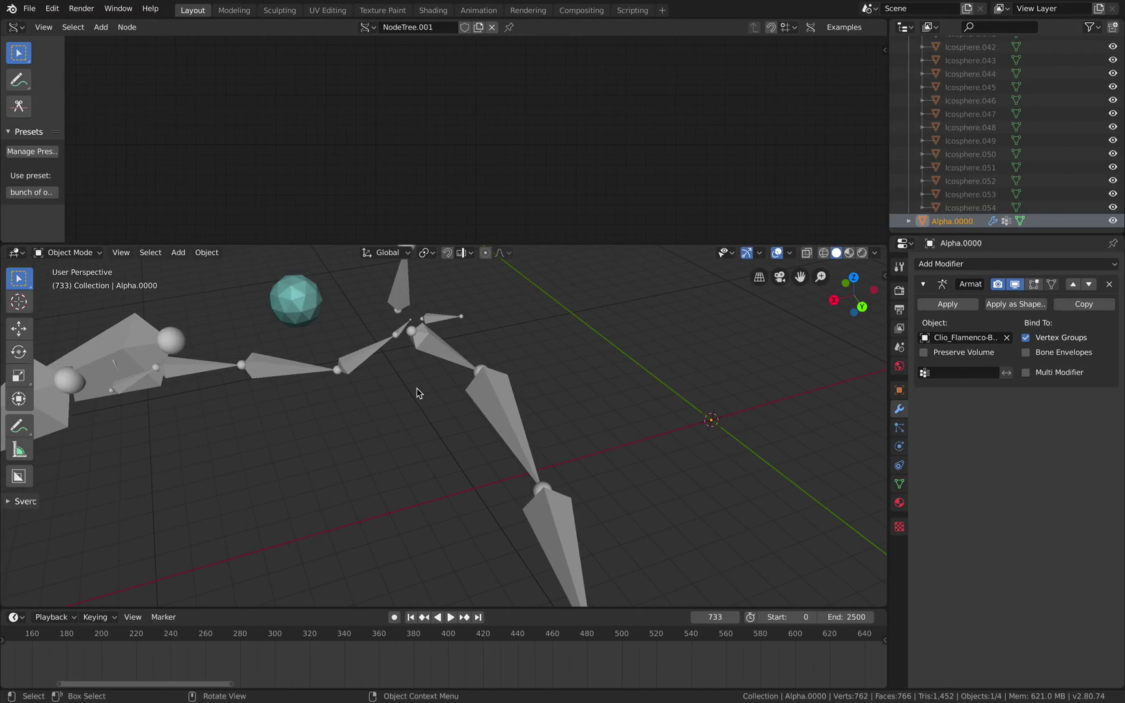
pyautogui.hscroll(5, 418, 391)
pyautogui.scroll(-4, 417, 393)
pyautogui.hscroll(5, 417, 389)
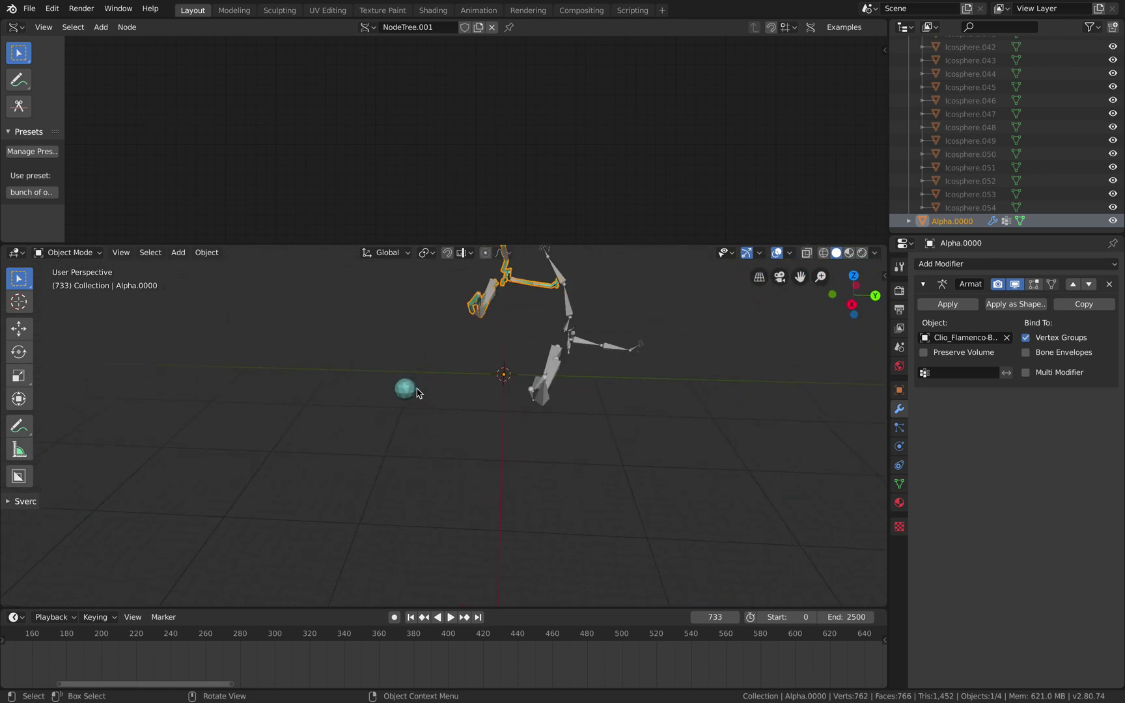
# Return to Finder and inspect the robotORI.stl figure from several angles in Quick Look
pyautogui.hotkey('ctrl', 'Left')
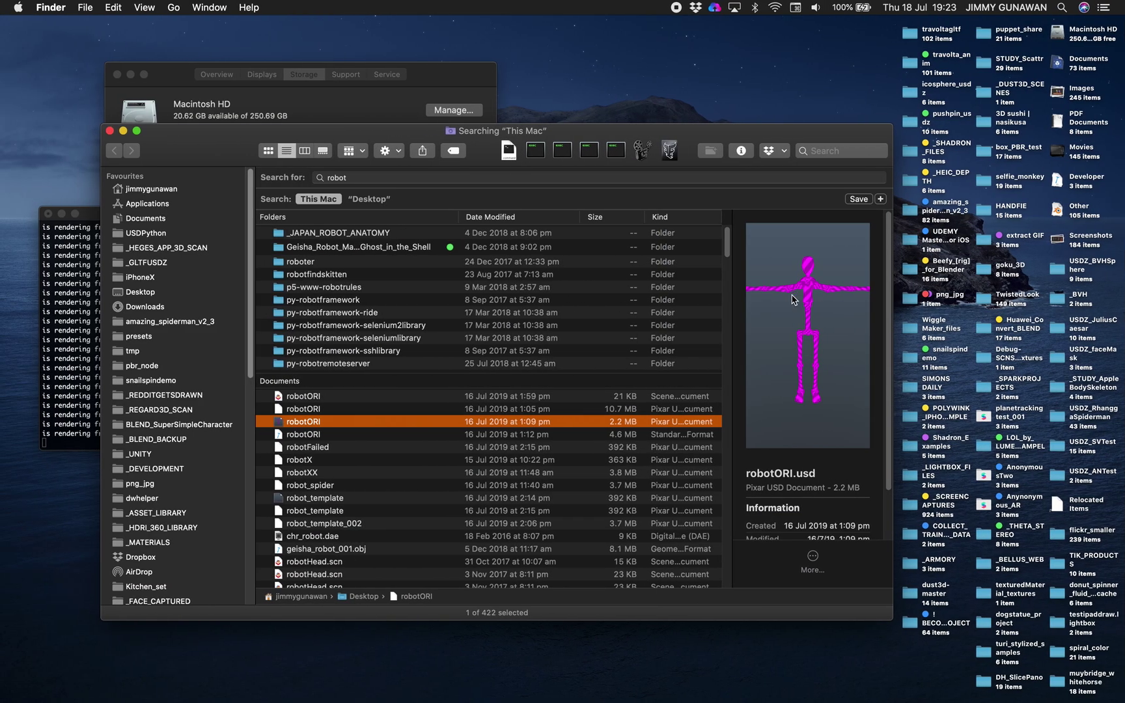
pyautogui.click(327, 437)
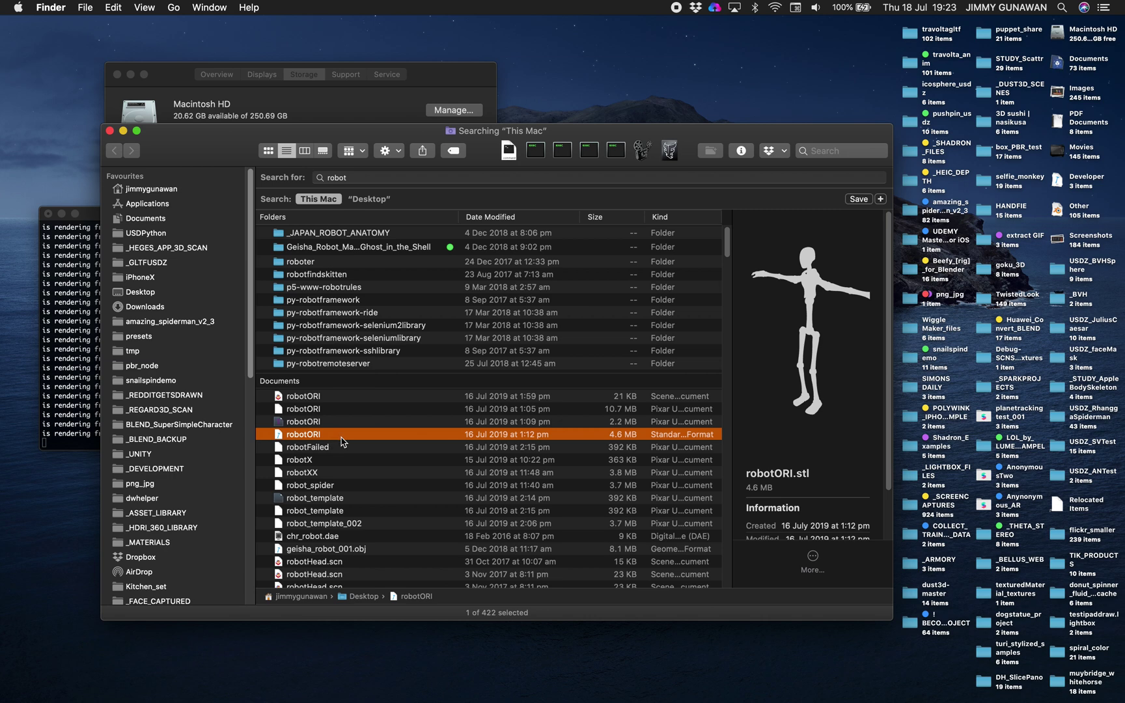
pyautogui.press('space')
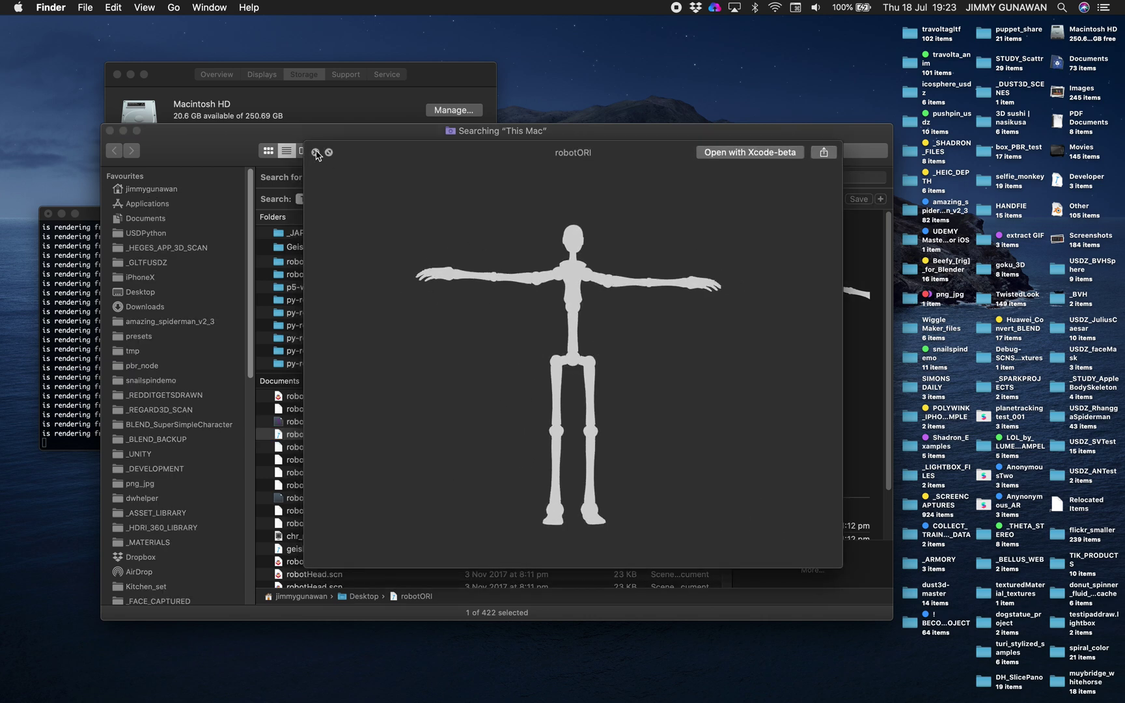
pyautogui.moveTo(670, 356); pyautogui.dragTo(622, 376)
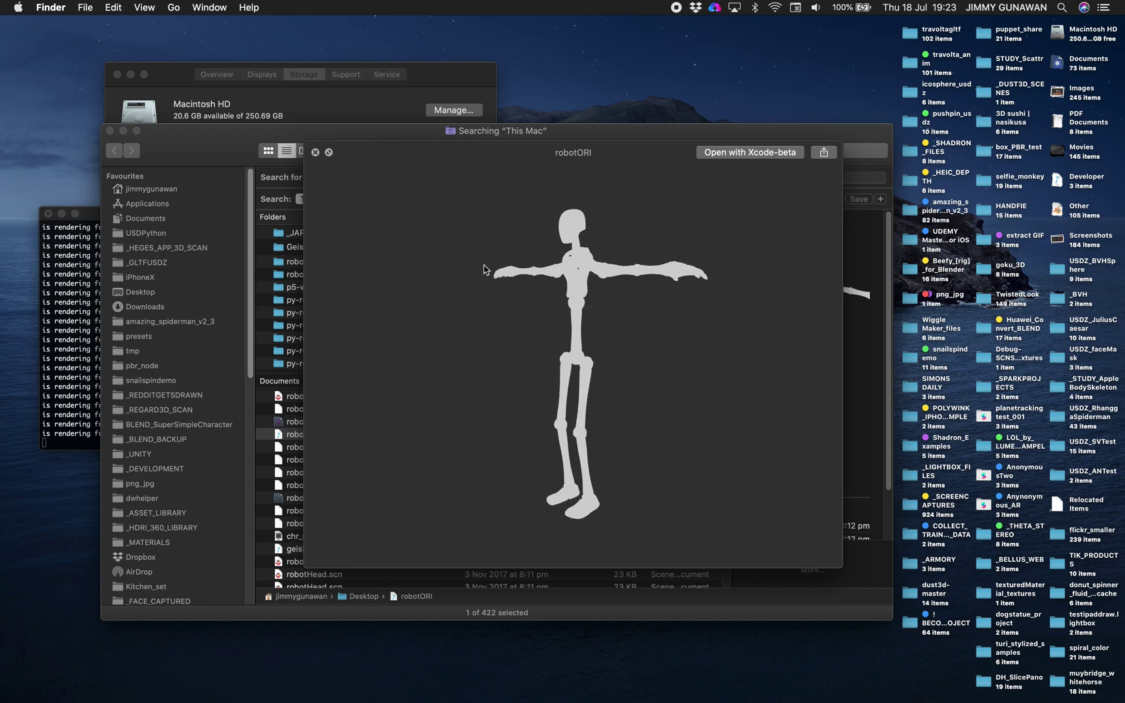
pyautogui.click(316, 153)
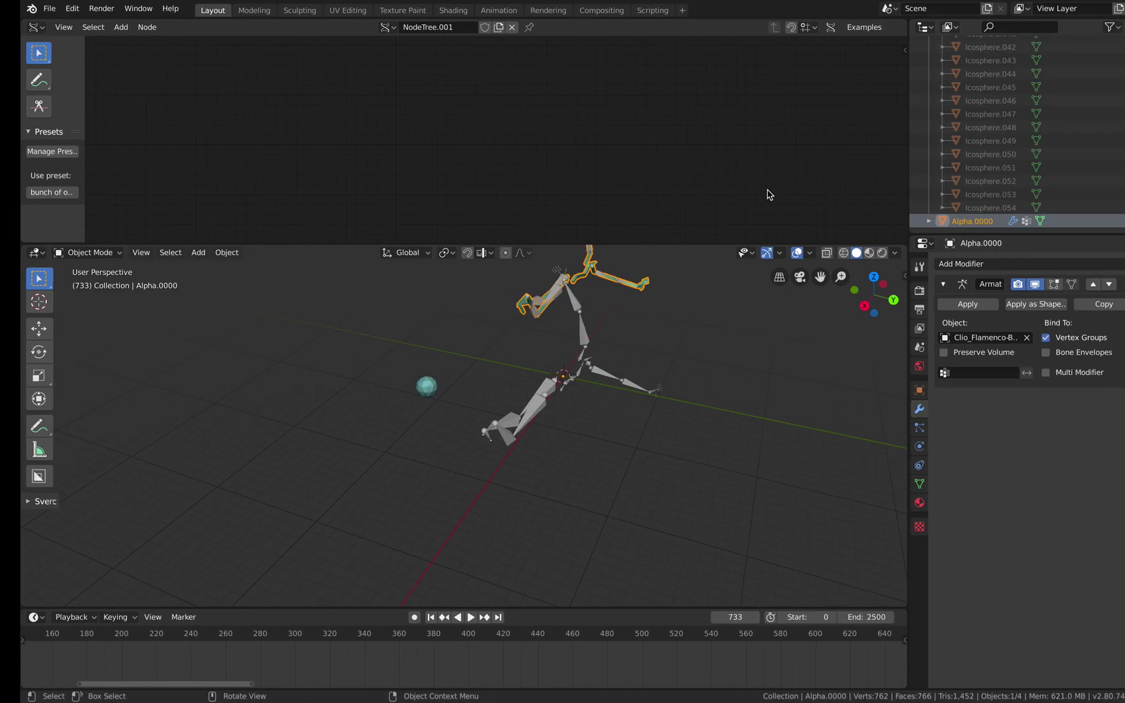
pyautogui.keyDown('shift'); pyautogui.hscroll(3, 623, 393); pyautogui.keyUp('shift')
pyautogui.keyDown('shift'); pyautogui.scroll(3, 623, 393); pyautogui.keyUp('shift')
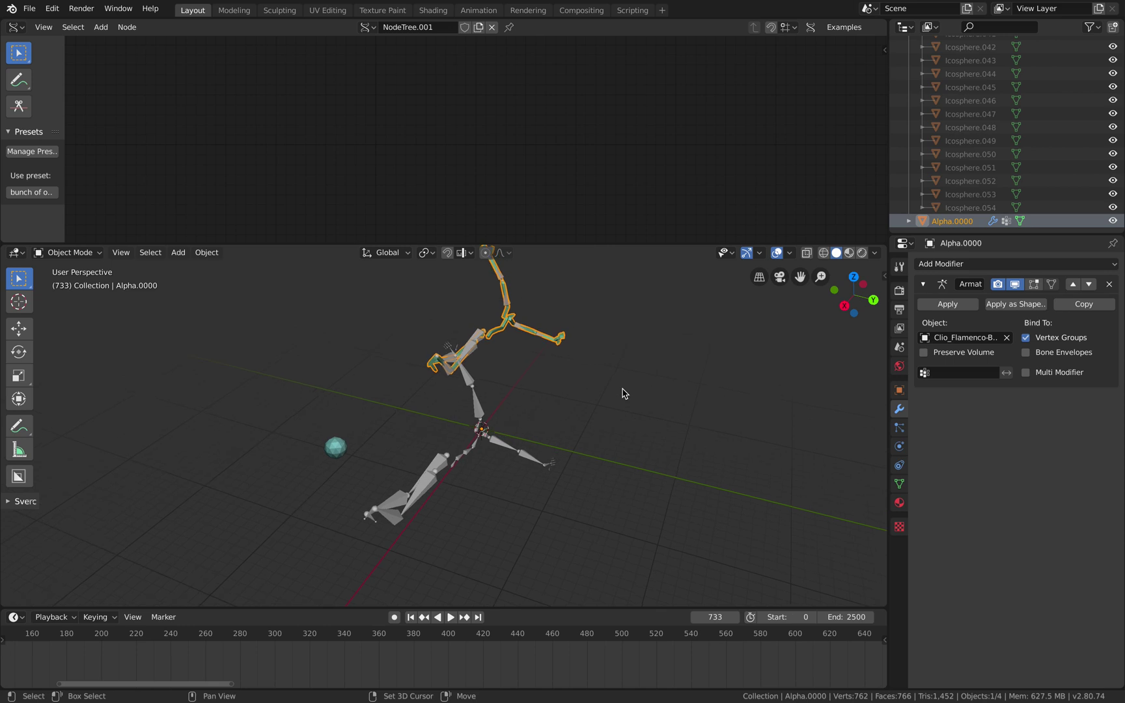
pyautogui.click(30, 8)
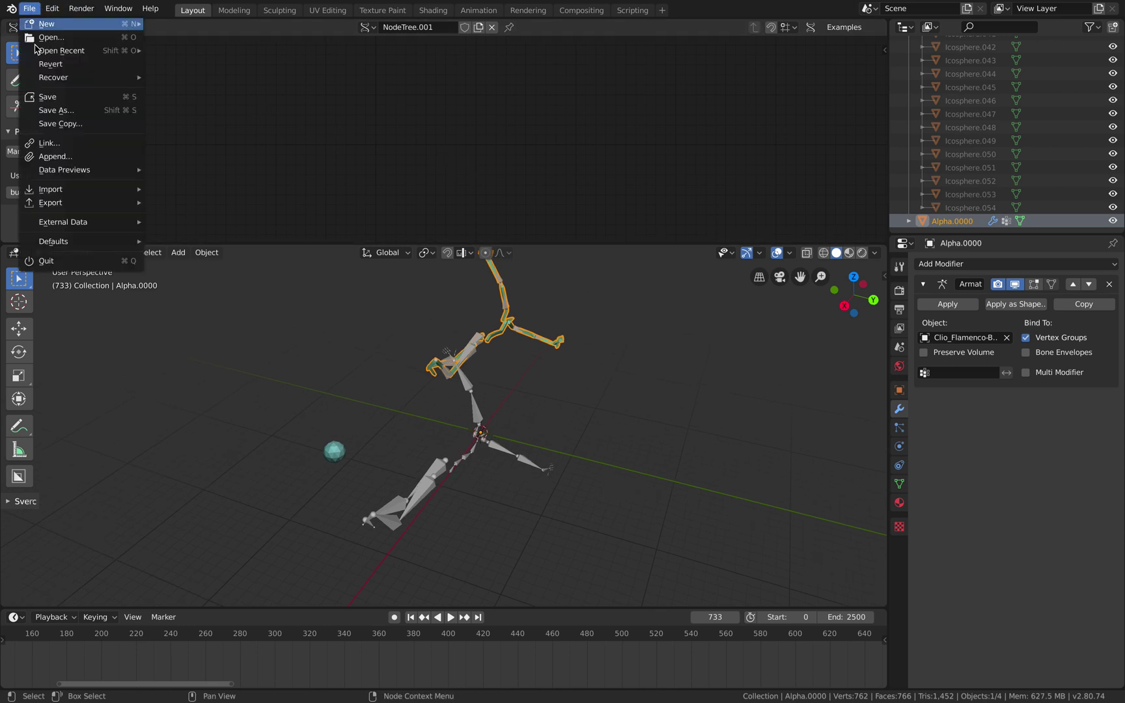
pyautogui.moveTo(82, 190)
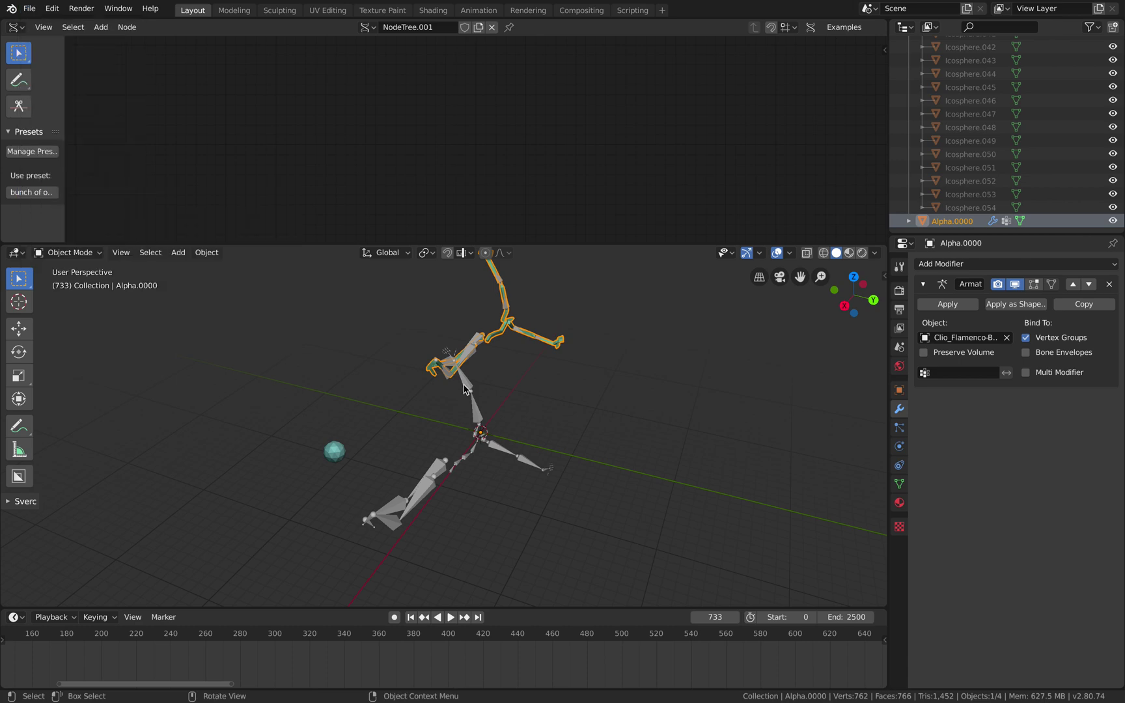
# Switch to Safari to view the DanceDB performances page and the Animation Nodes Armature Info usage example, and return to Blender
pyautogui.hotkey('ctrl', 'Right')
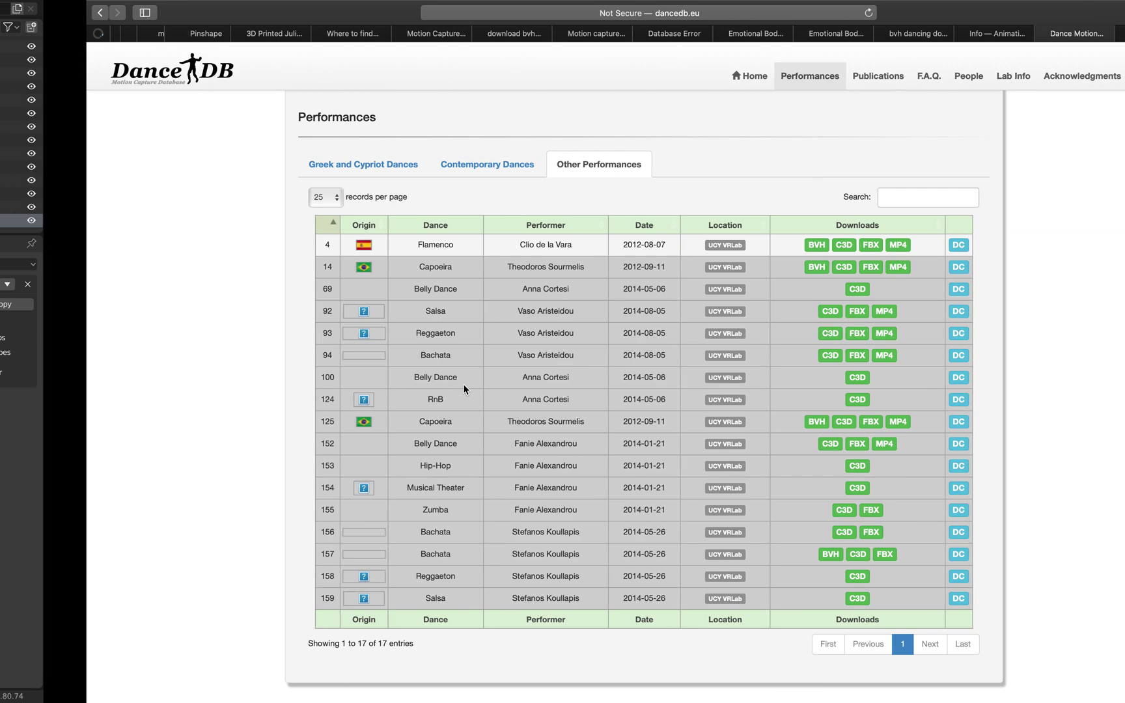
pyautogui.scroll(10, 566, 306)
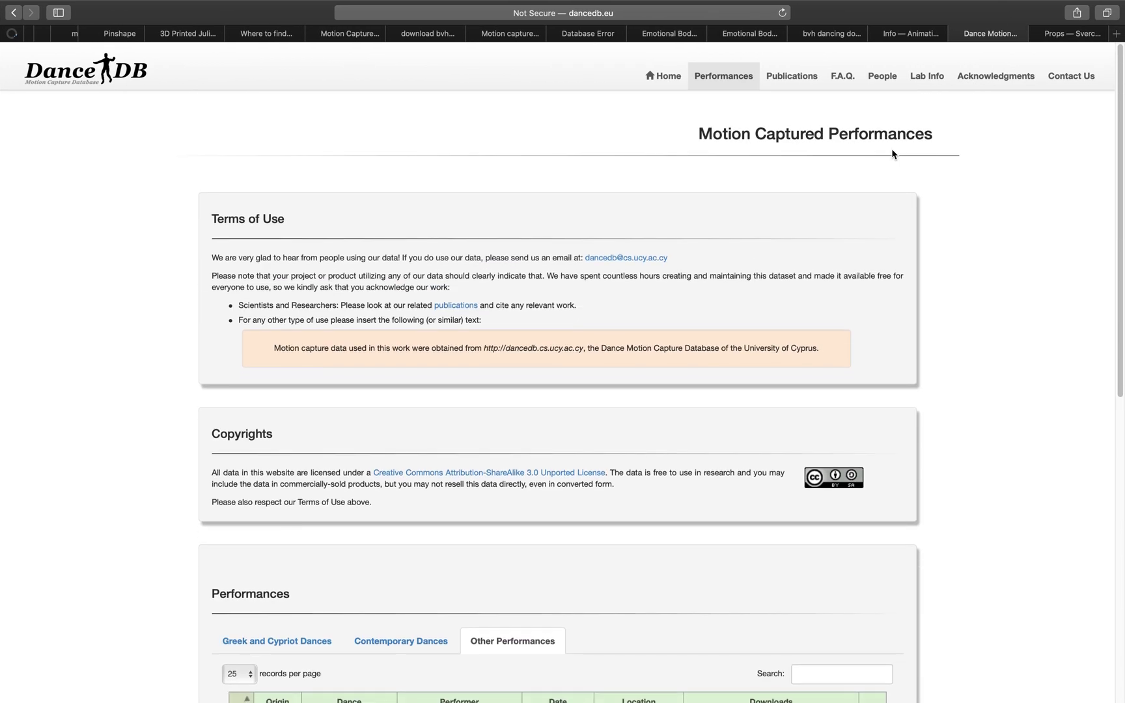
pyautogui.click(923, 39)
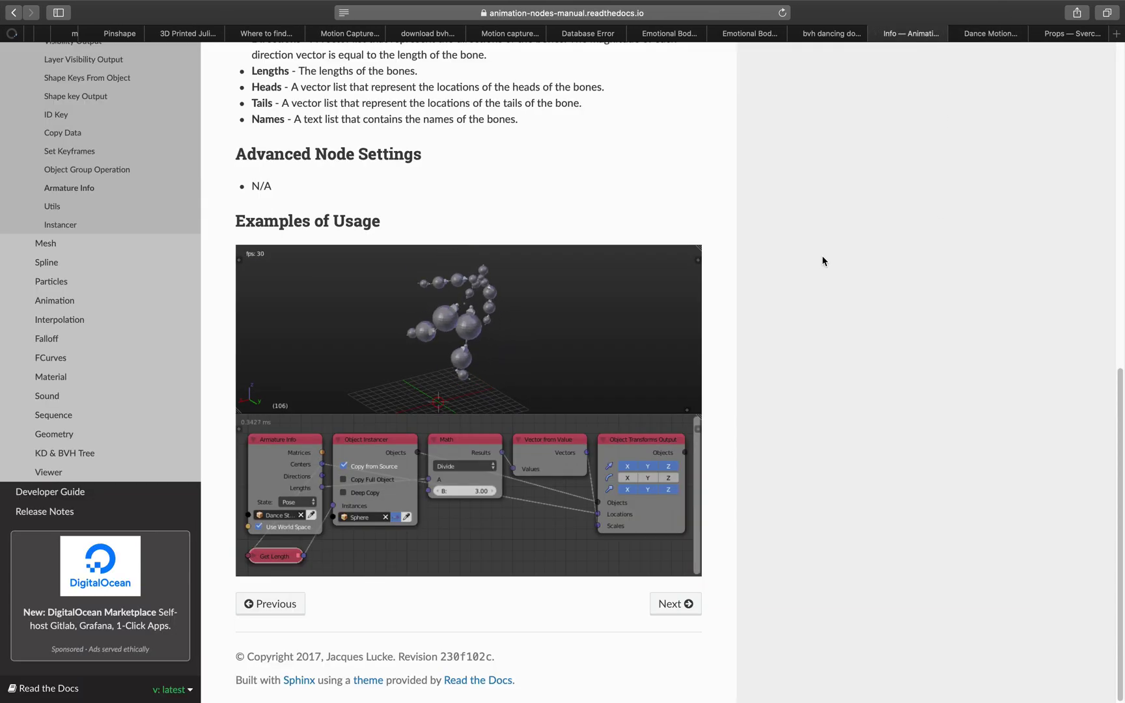
pyautogui.hotkey('ctrl', 'Left')
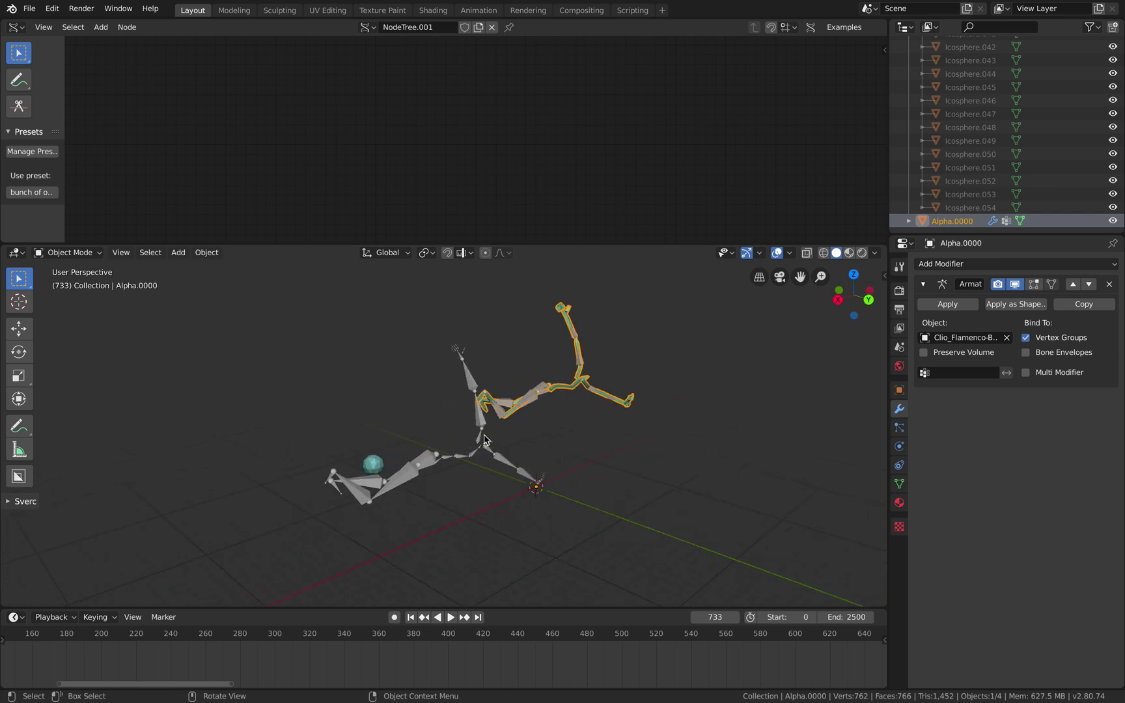